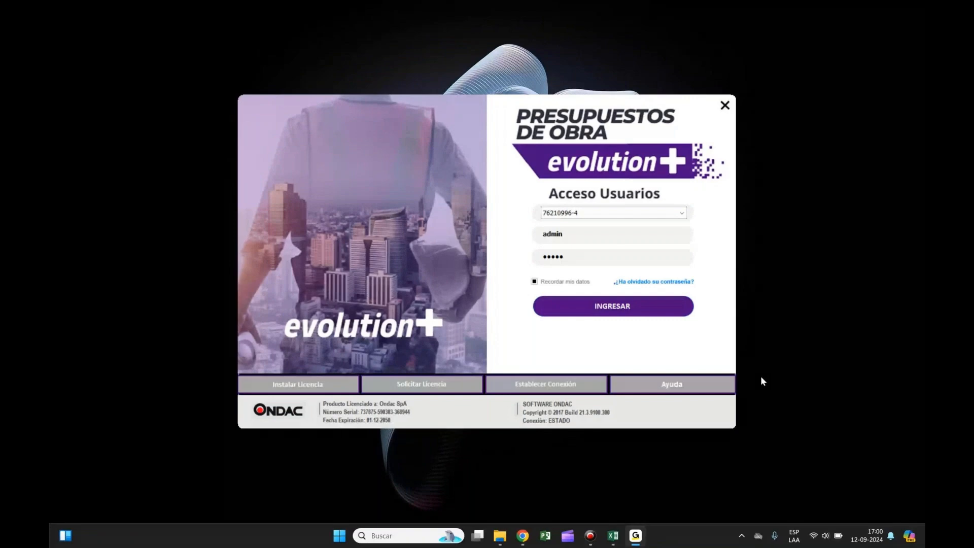
- Log in to the budgeting software with the remembered credentials and dismiss the update offer
{"action": "key", "text": "XF86AudioRaiseVolume"}
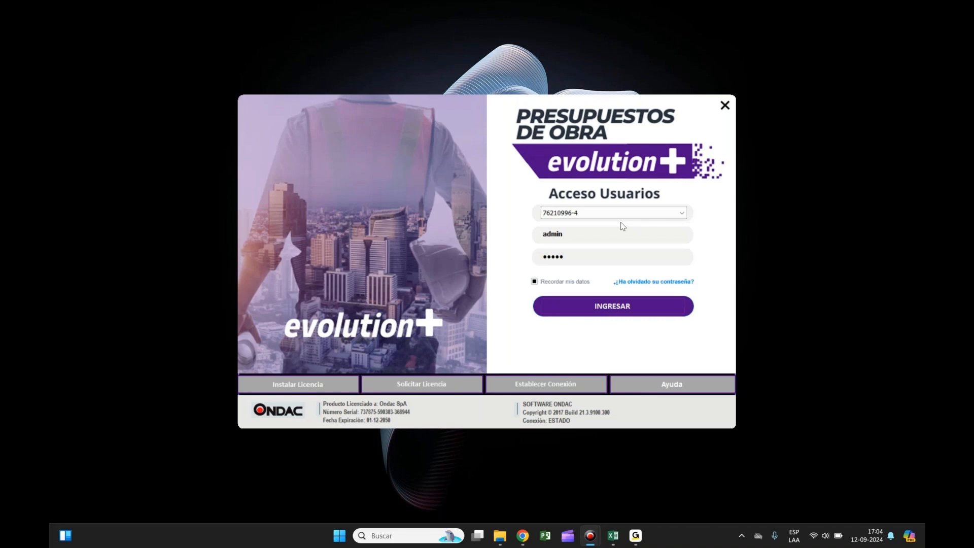
{"action": "left_click", "coordinate": [607, 306]}
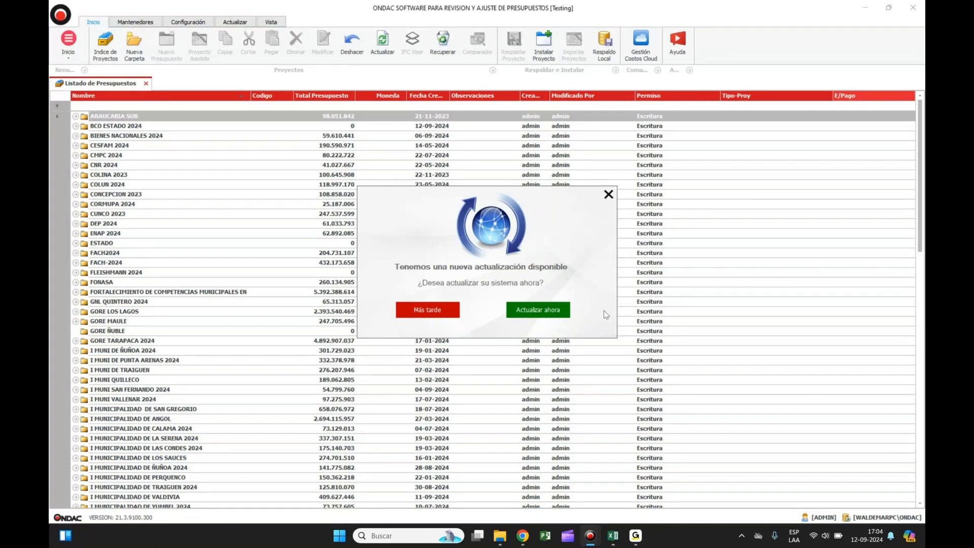
{"action": "left_click", "coordinate": [608, 195]}
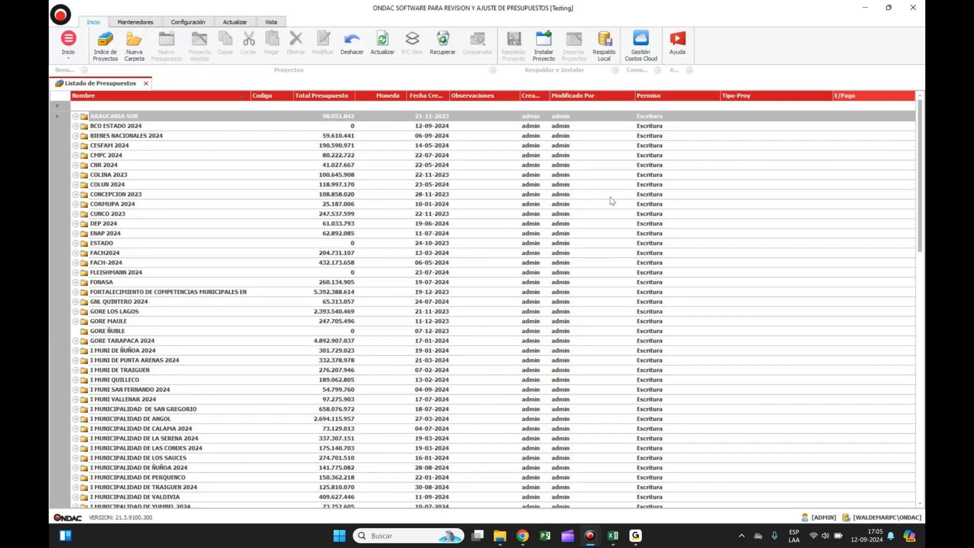
- Open the SEDE SOCIAL budget from the PROYECTOS TIPO folder in the project list
{"action": "scroll", "coordinate": [255, 381], "scroll_direction": "down", "scroll_amount": 15}
{"action": "scroll", "coordinate": [255, 381], "scroll_direction": "down", "scroll_amount": 4}
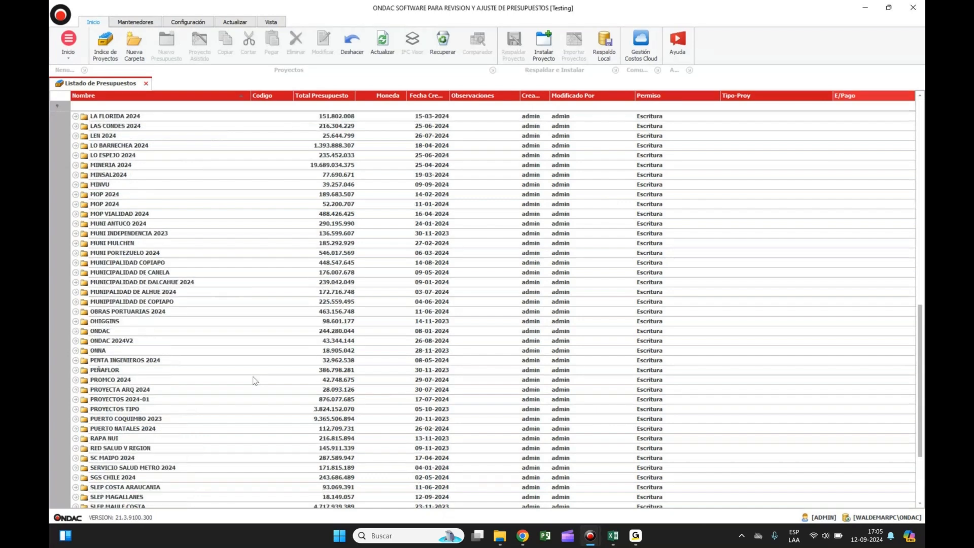
{"action": "scroll", "coordinate": [255, 381], "scroll_direction": "down", "scroll_amount": 3}
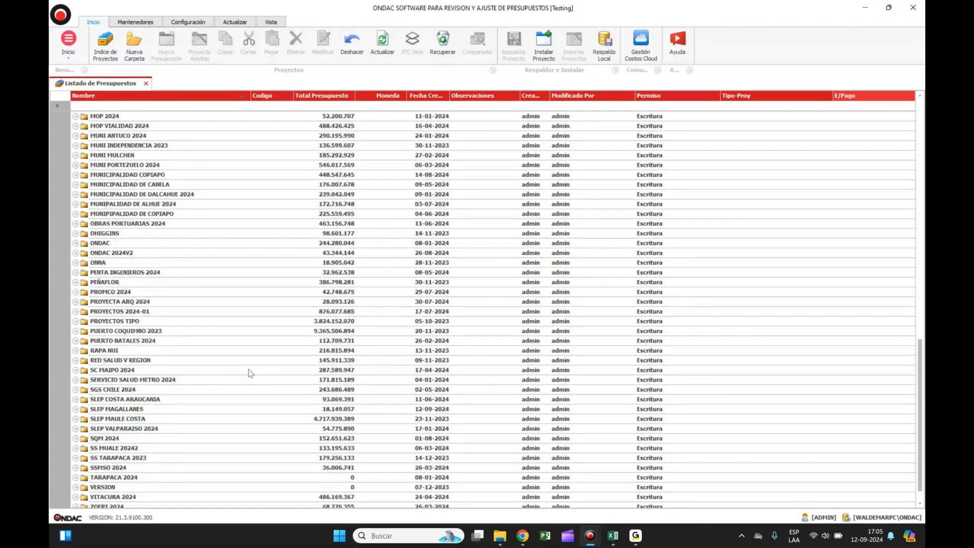
{"action": "scroll", "coordinate": [248, 372], "scroll_direction": "down", "scroll_amount": 1}
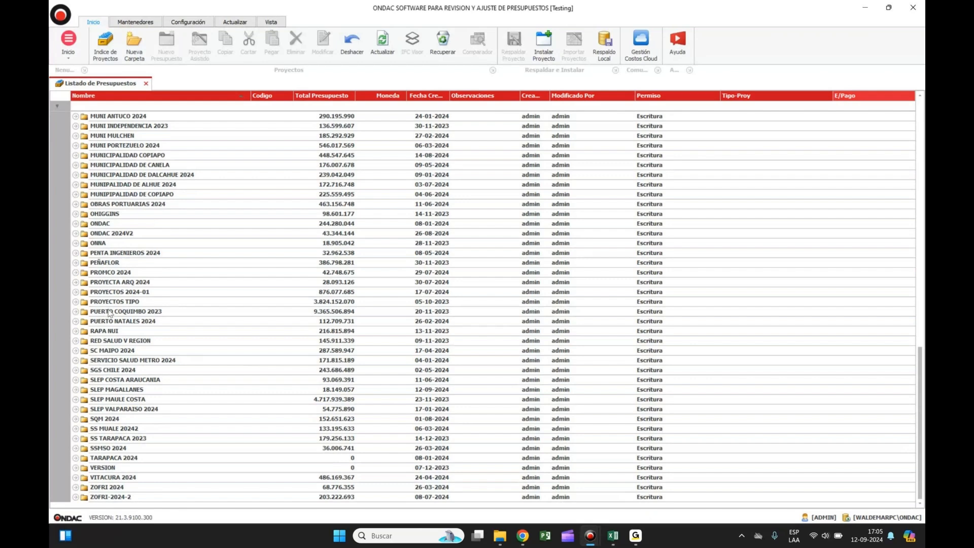
{"action": "double_click", "coordinate": [85, 304]}
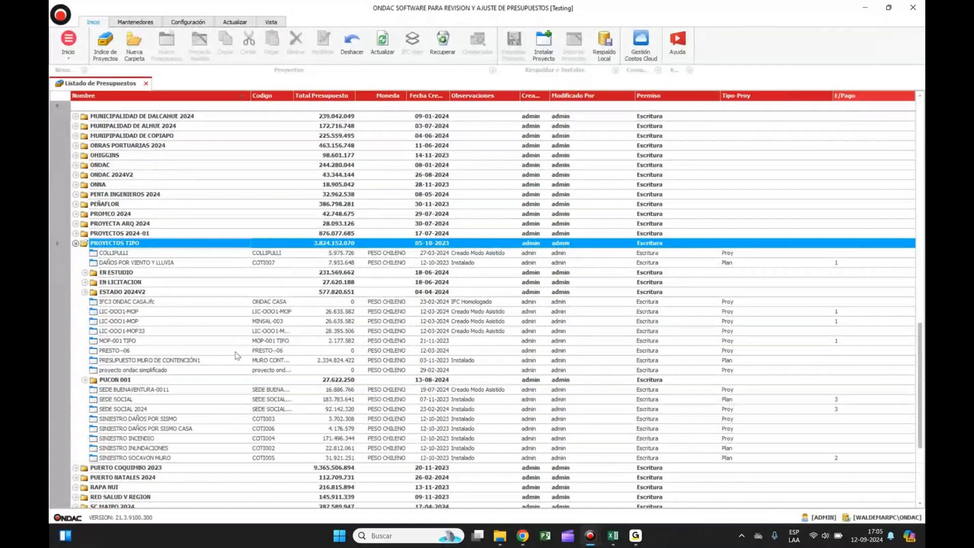
{"action": "scroll", "coordinate": [238, 356], "scroll_direction": "down", "scroll_amount": 1}
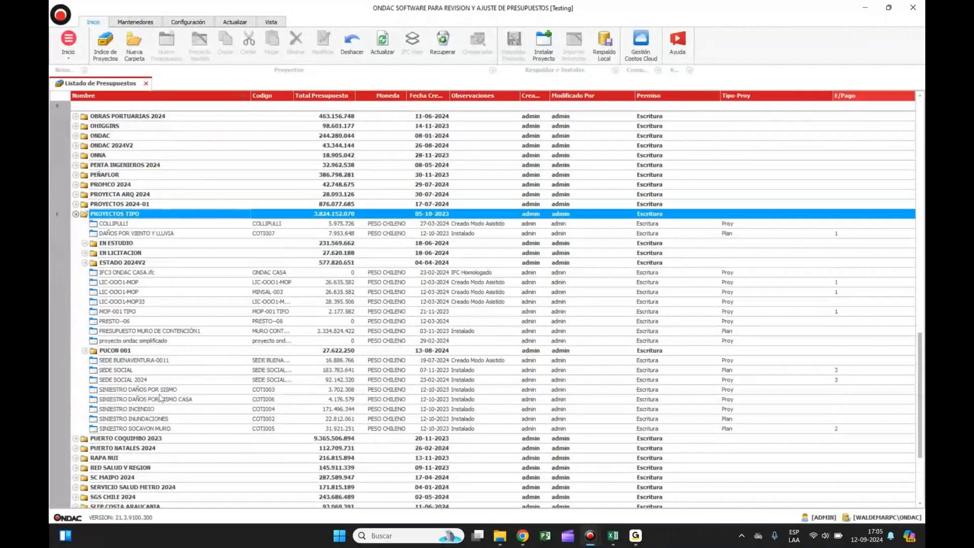
{"action": "left_click", "coordinate": [133, 370]}
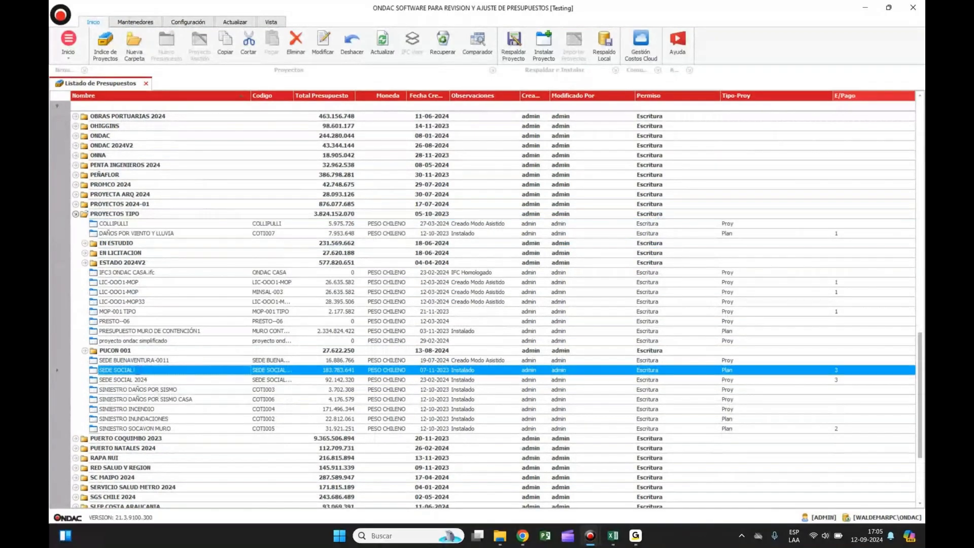
{"action": "double_click", "coordinate": [133, 371]}
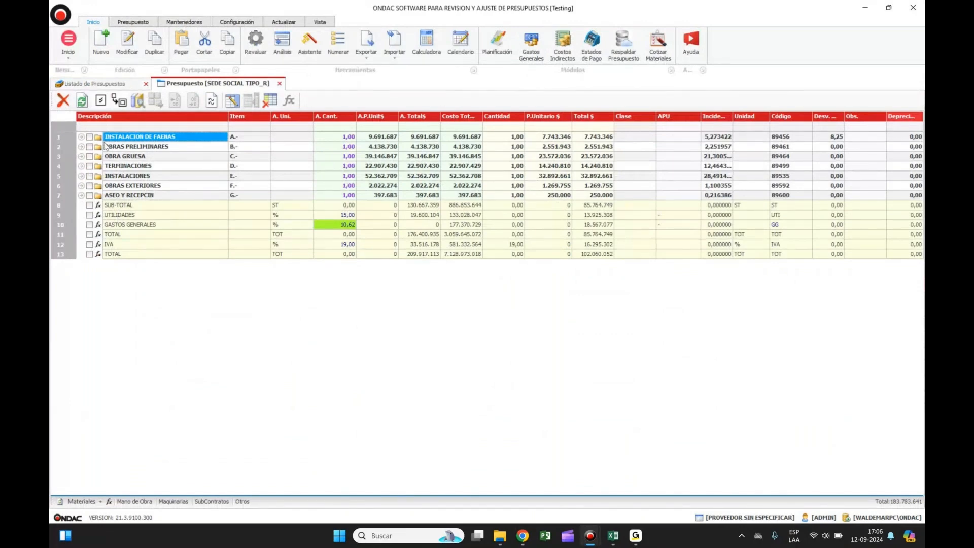
- Expand the INSTALACION DE FAENAS, OBRAS PRELIMINARES, OBRA GRUESA and TERMINACIONES chapters of the budget
{"action": "left_click", "coordinate": [80, 137]}
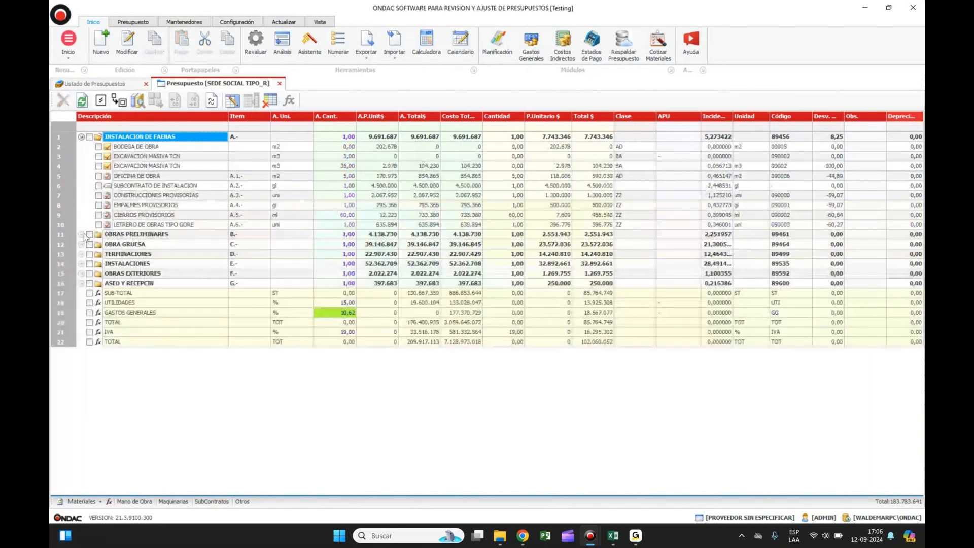
{"action": "left_click", "coordinate": [80, 234]}
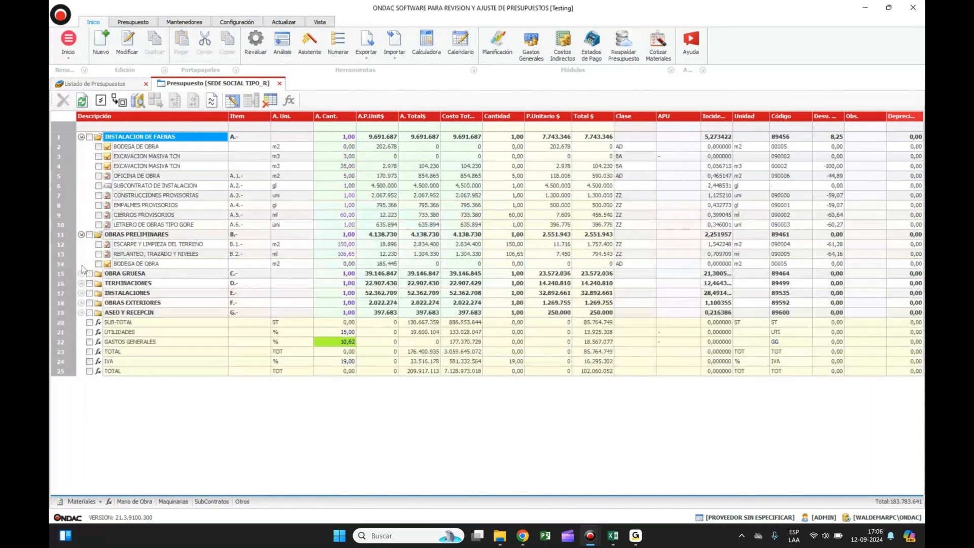
{"action": "left_click", "coordinate": [80, 273]}
{"action": "left_click", "coordinate": [81, 380]}
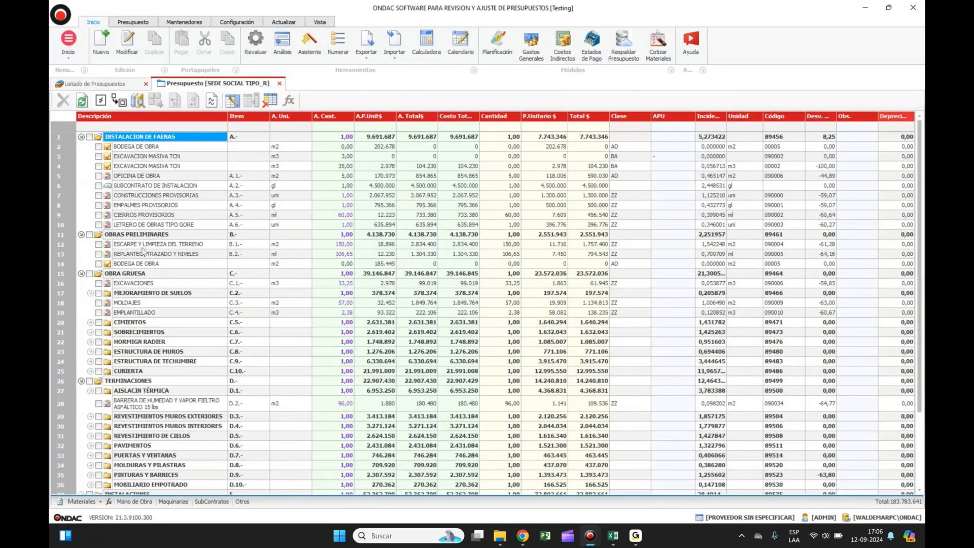
- Expand the OBRA GRUESA subchapters for foundations (CIMIENTOS), SOBRECIMIENTOS, radier concrete, ESTRUCTURA DE MUROS, ESTRUCTURA DE TECHUMBRE and CUBIERTA
{"action": "left_click", "coordinate": [145, 274]}
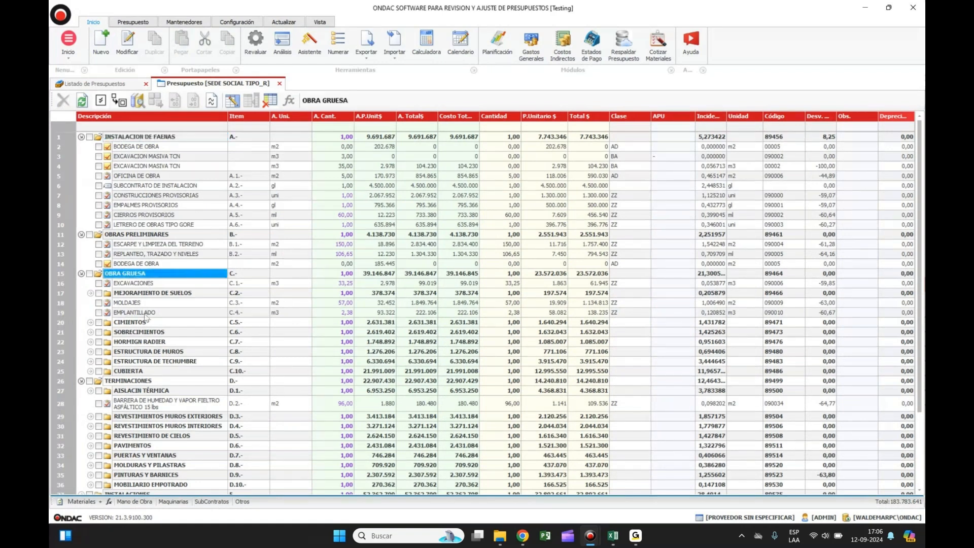
{"action": "left_click", "coordinate": [147, 322]}
{"action": "left_click", "coordinate": [91, 322]}
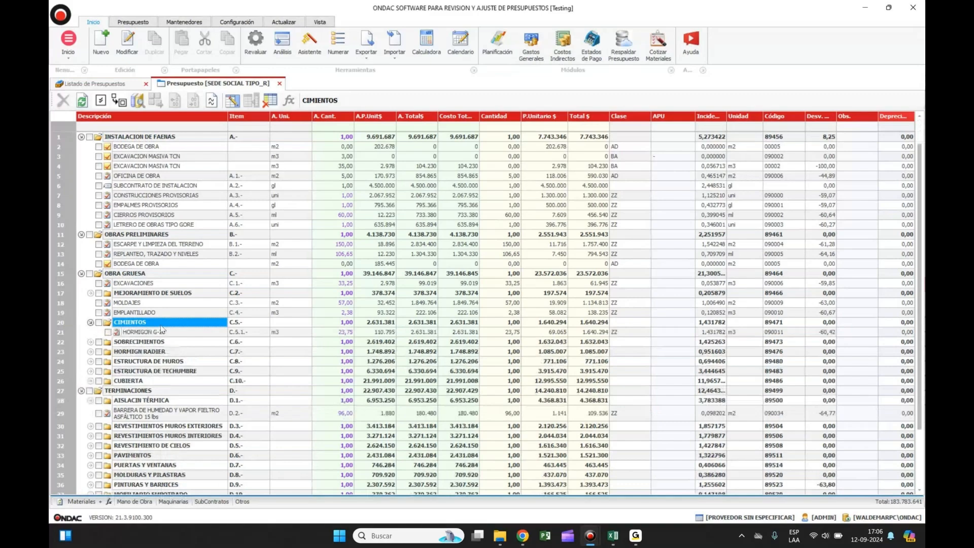
{"action": "scroll", "coordinate": [93, 248], "scroll_direction": "down", "scroll_amount": 3}
{"action": "left_click", "coordinate": [91, 244]}
{"action": "left_click", "coordinate": [90, 273]}
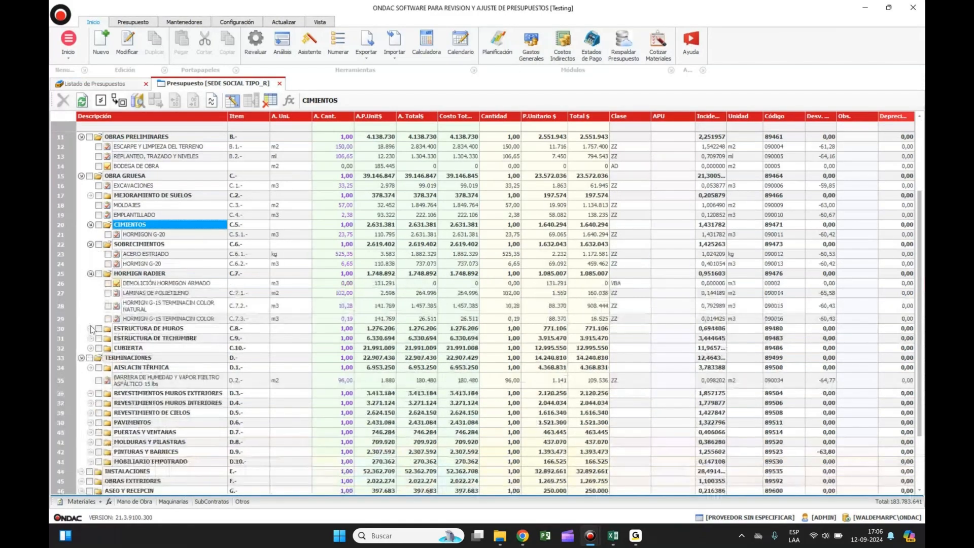
{"action": "left_click", "coordinate": [91, 328]}
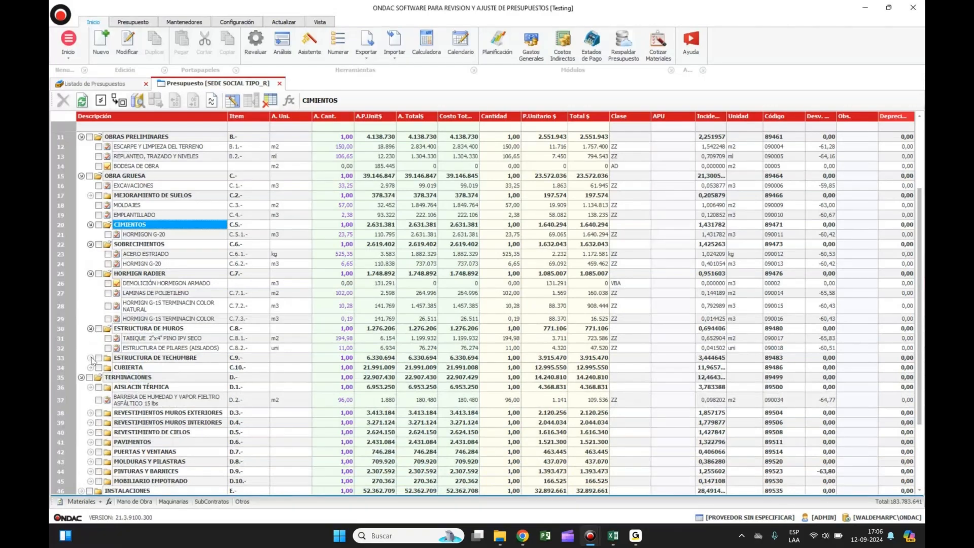
{"action": "left_click", "coordinate": [91, 358]}
{"action": "left_click", "coordinate": [91, 387]}
- Expand the exterior and interior wall cladding subchapters (REVESTIMIENTOS MUROS EXTERIORES and INTERIORES) under TERMINACIONES
{"action": "scroll", "coordinate": [92, 387], "scroll_direction": "down", "scroll_amount": 6}
{"action": "left_click", "coordinate": [91, 322]}
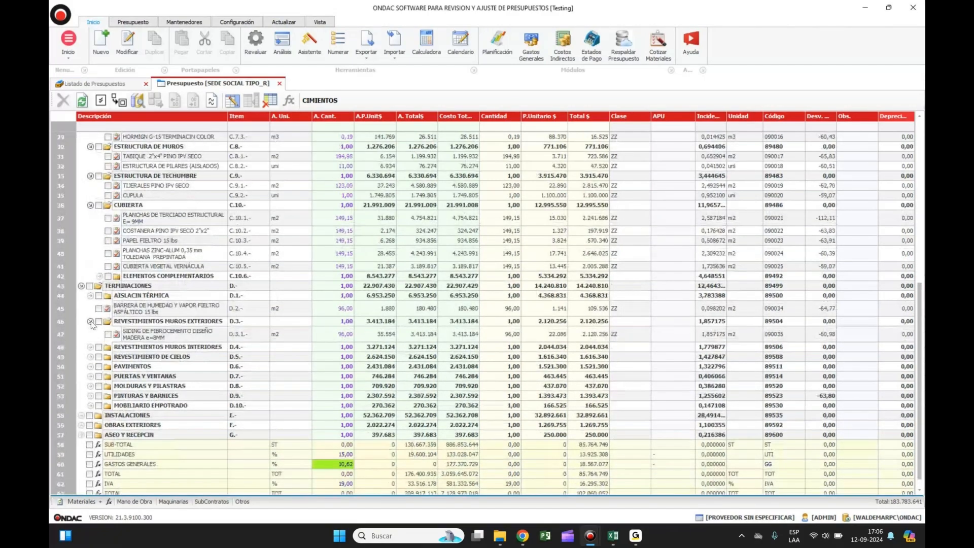
{"action": "left_click", "coordinate": [91, 347]}
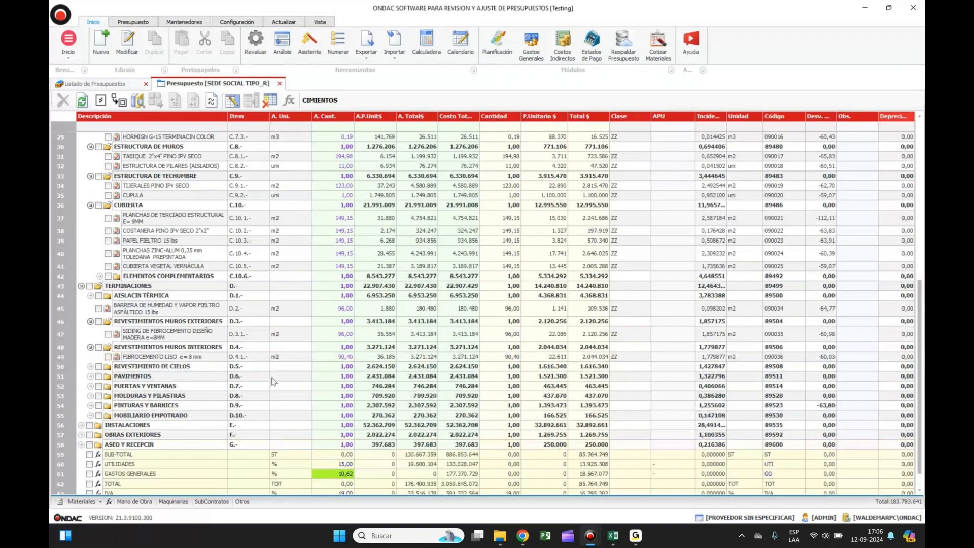
- Review the budget's first line items, from EMPALMES PROVISORIOS and LETRERO DE OBRAS TIPO GORE to ESCARPE Y LIMPIEZA DEL TERRENO and EXCAVACIONES
{"action": "scroll", "coordinate": [274, 382], "scroll_direction": "up", "scroll_amount": 3}
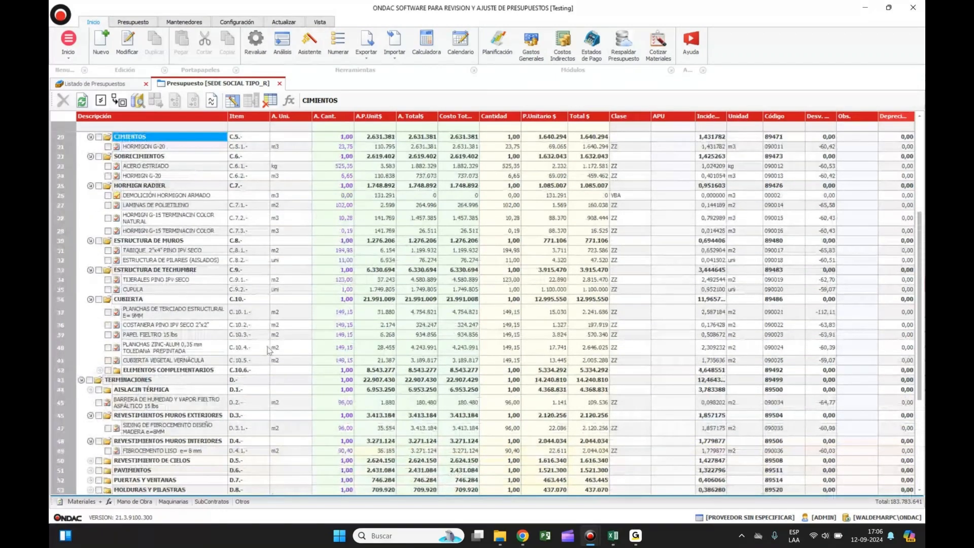
{"action": "scroll", "coordinate": [274, 335], "scroll_direction": "up", "scroll_amount": 4}
{"action": "scroll", "coordinate": [283, 317], "scroll_direction": "up", "scroll_amount": 2}
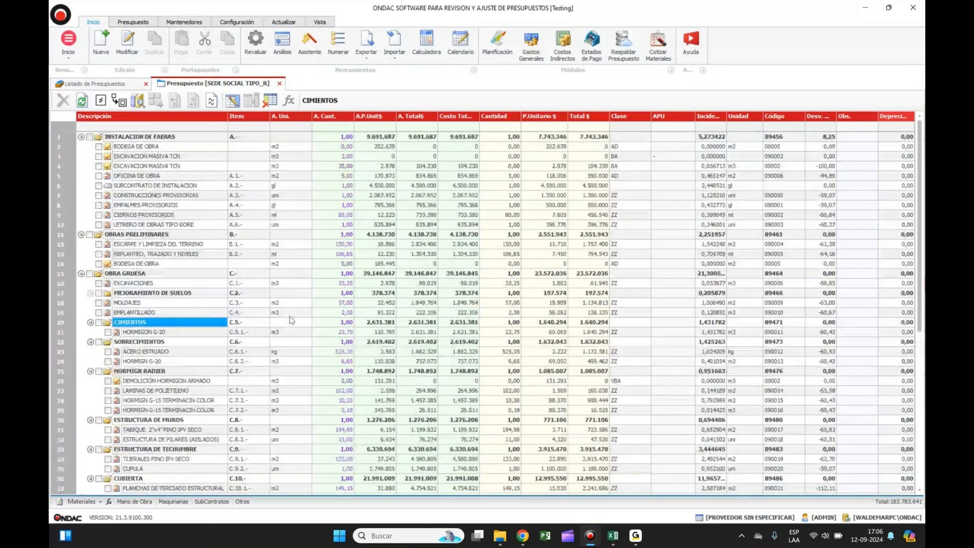
{"action": "left_click", "coordinate": [154, 209]}
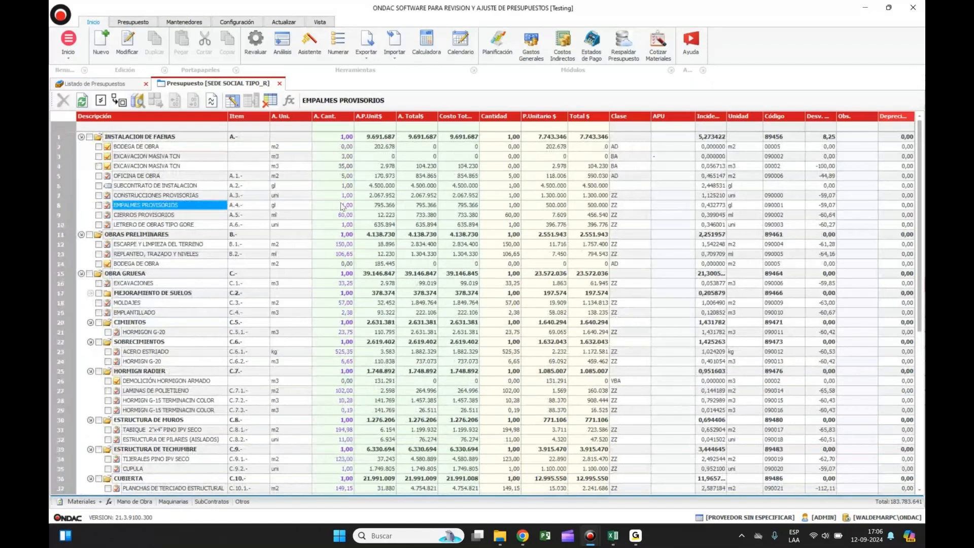
{"action": "left_click", "coordinate": [177, 225]}
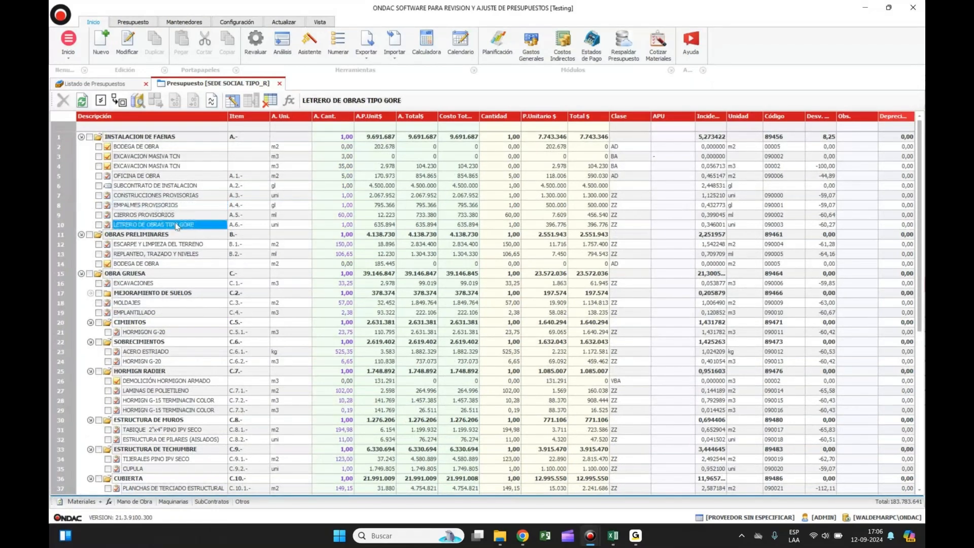
{"action": "left_click", "coordinate": [178, 244]}
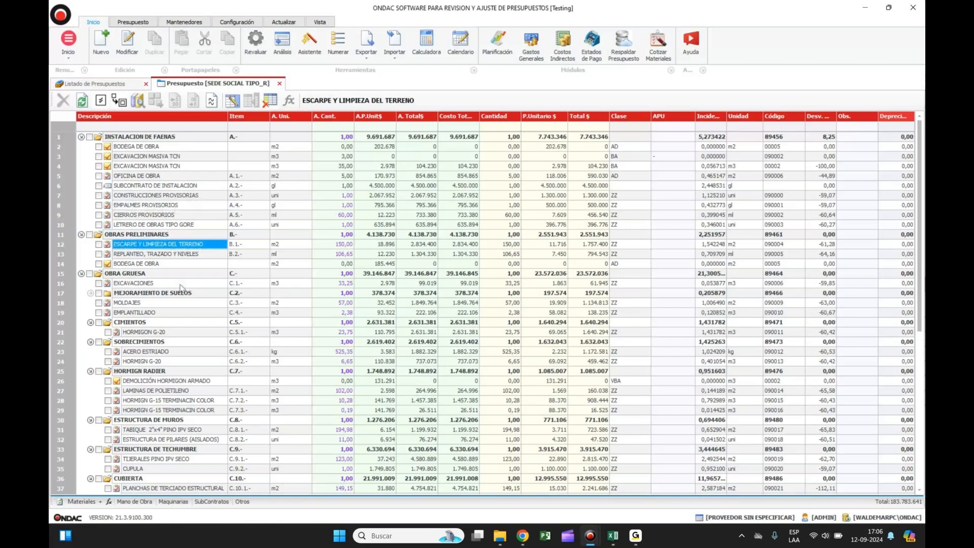
{"action": "left_click", "coordinate": [185, 283]}
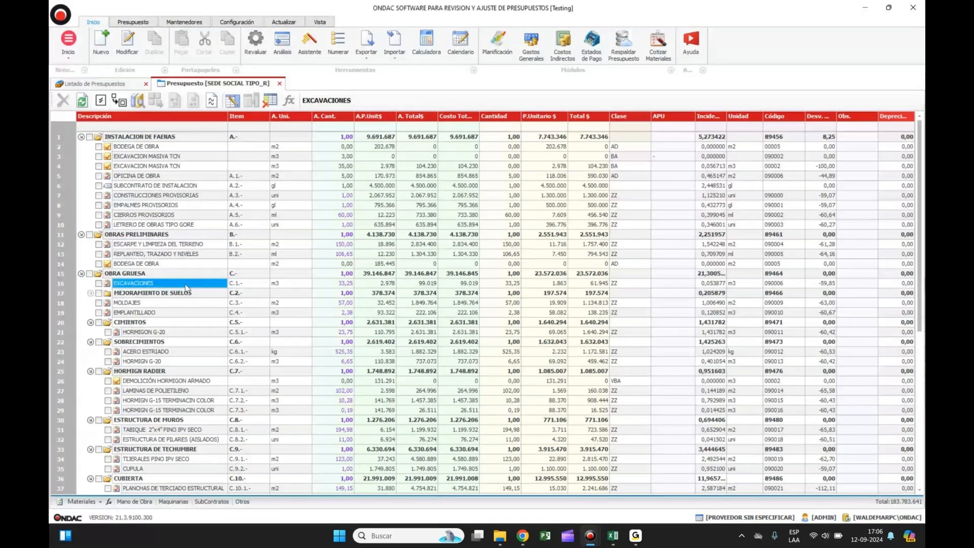
- Show the unit price analysis of the EXCAVACIONES item and enlarge the analysis area
{"action": "left_click", "coordinate": [375, 283]}
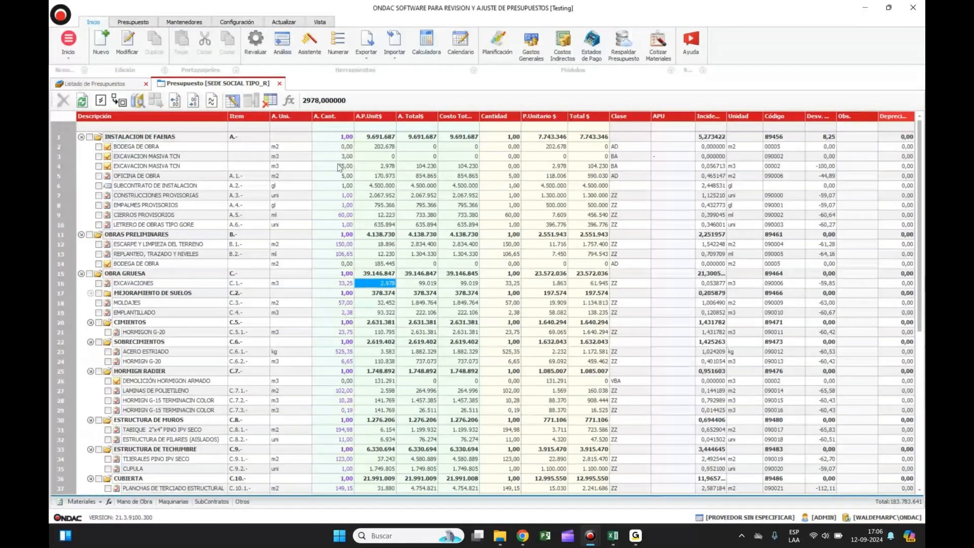
{"action": "left_click", "coordinate": [282, 43]}
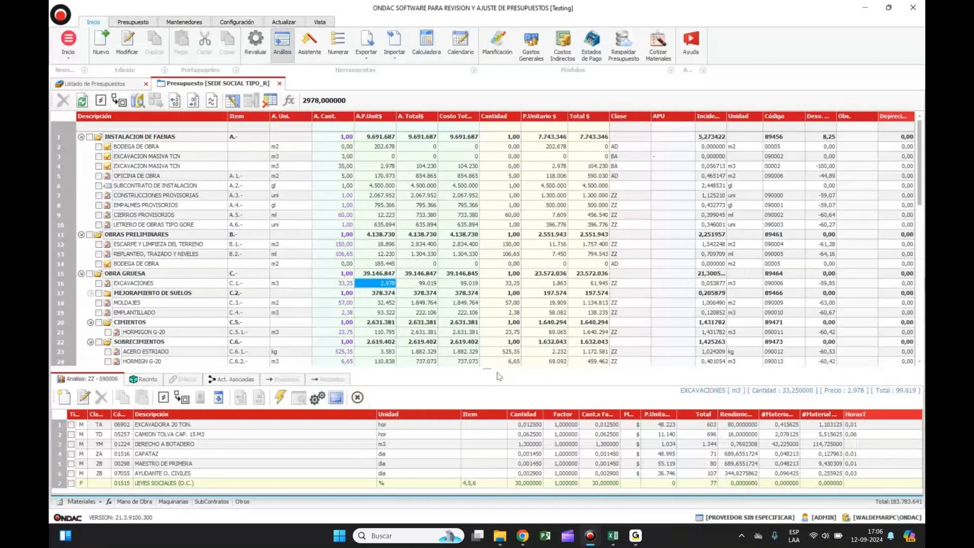
{"action": "left_click_drag", "start_coordinate": [490, 369], "coordinate": [488, 313]}
- Examine the unit price analyses of several items, including BODEGA DE OBRA, EXCAVACIONES, EMPLANTILLADO, DEMOLICIÓN HORMIGON ARMADO and ESTRUCTURA DE PILARES (AISLADOS)
{"action": "left_click", "coordinate": [180, 254]}
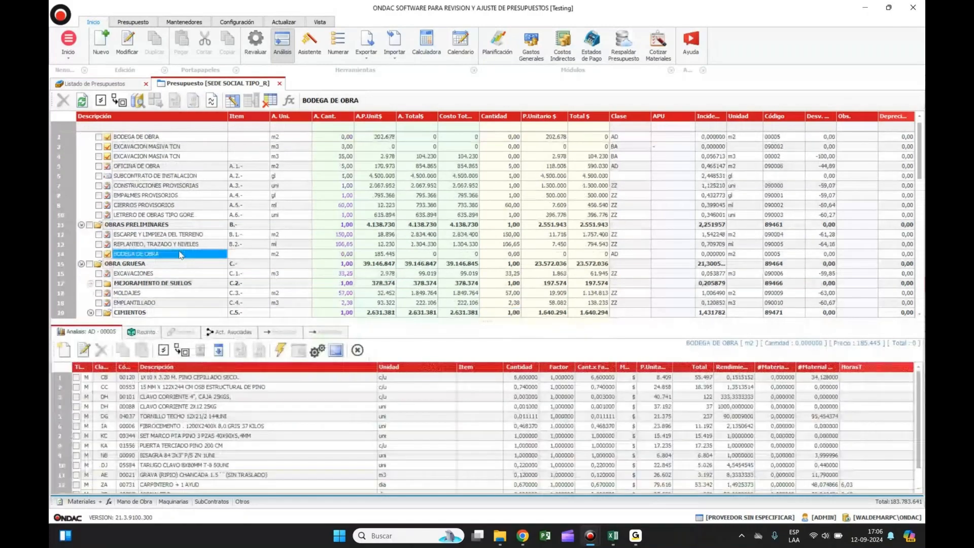
{"action": "left_click", "coordinate": [183, 234]}
{"action": "left_click", "coordinate": [162, 274]}
{"action": "scroll", "coordinate": [162, 276], "scroll_direction": "down", "scroll_amount": 2}
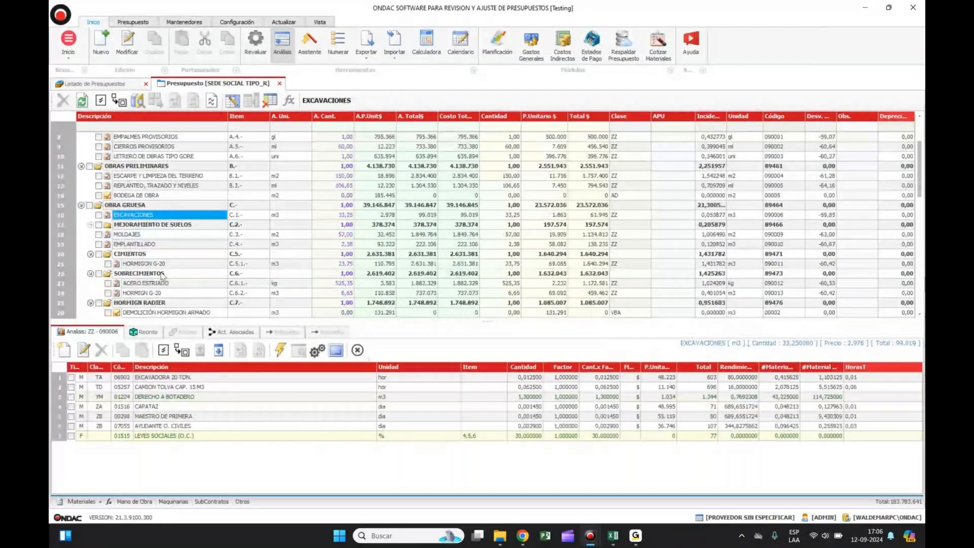
{"action": "left_click", "coordinate": [163, 245]}
{"action": "scroll", "coordinate": [164, 254], "scroll_direction": "down", "scroll_amount": 2}
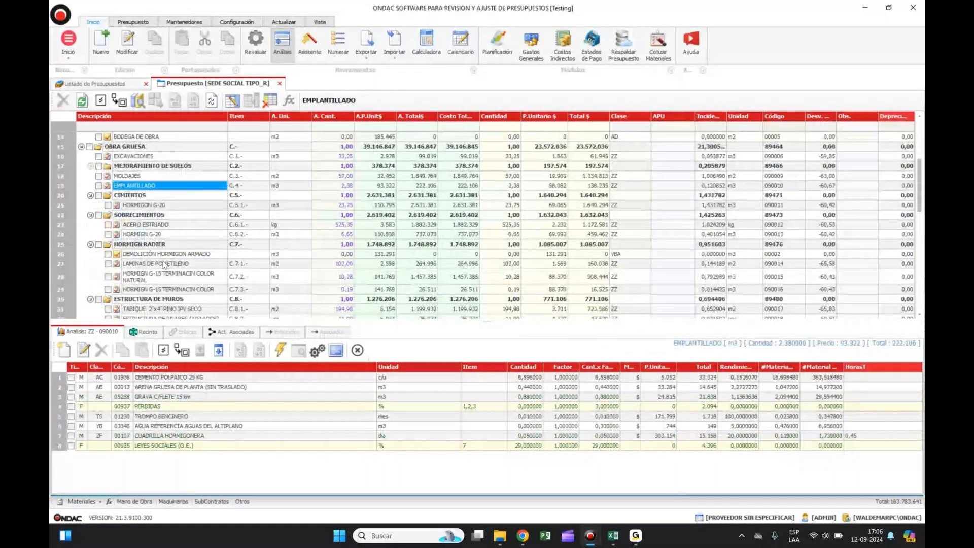
{"action": "left_click", "coordinate": [163, 254]}
{"action": "scroll", "coordinate": [167, 264], "scroll_direction": "down", "scroll_amount": 2}
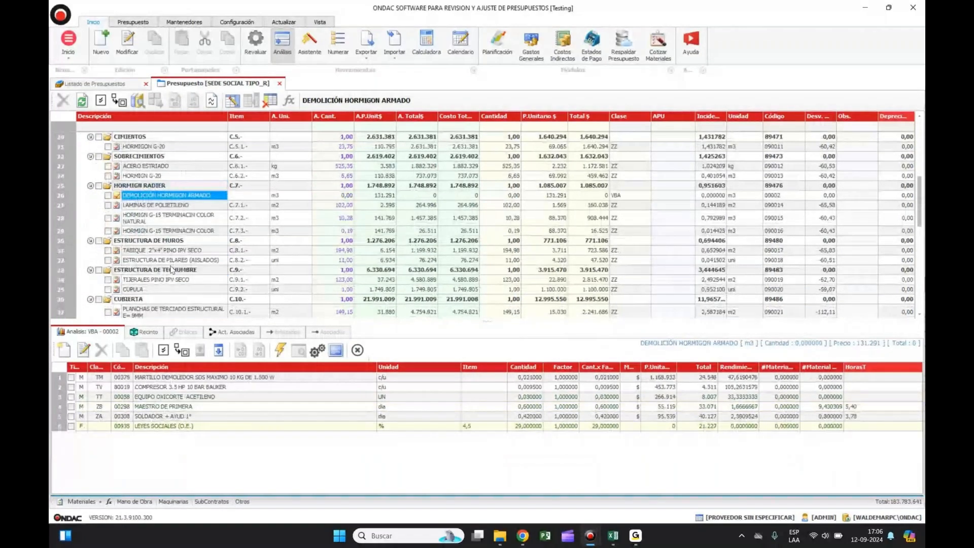
{"action": "scroll", "coordinate": [171, 270], "scroll_direction": "down", "scroll_amount": 1}
{"action": "left_click", "coordinate": [172, 231]}
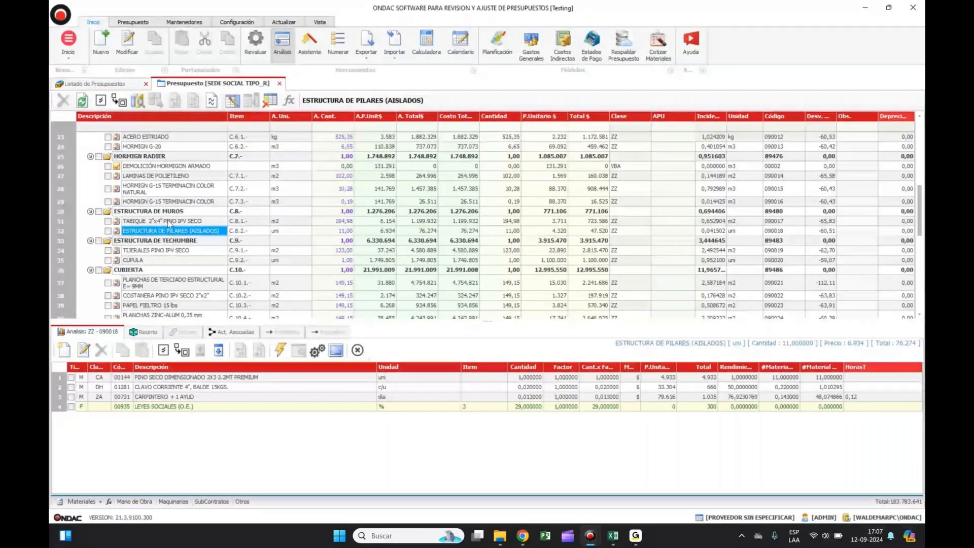
- Expand the INSTALACIONES and OBRAS EXTERIORES chapters near the end of the budget
{"action": "scroll", "coordinate": [170, 269], "scroll_direction": "down", "scroll_amount": 8}
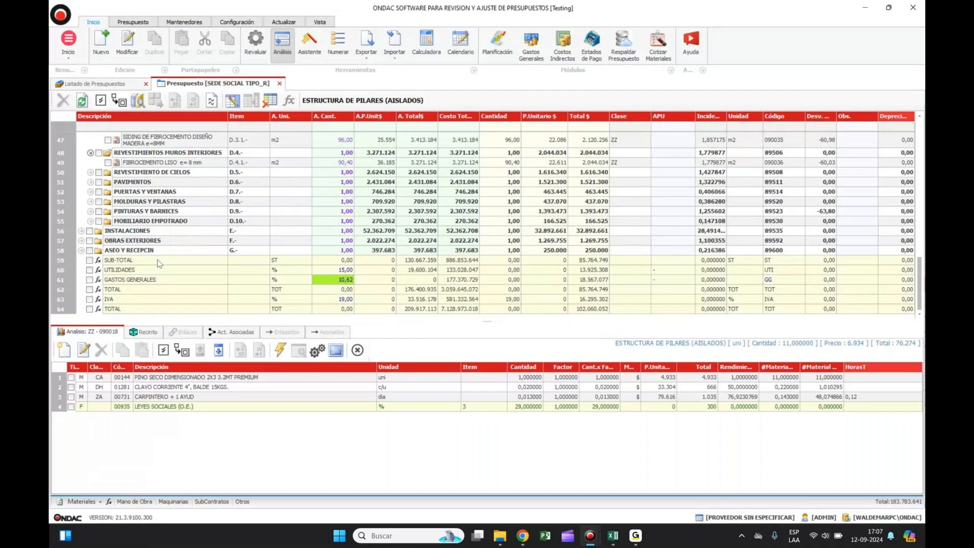
{"action": "left_click", "coordinate": [80, 231]}
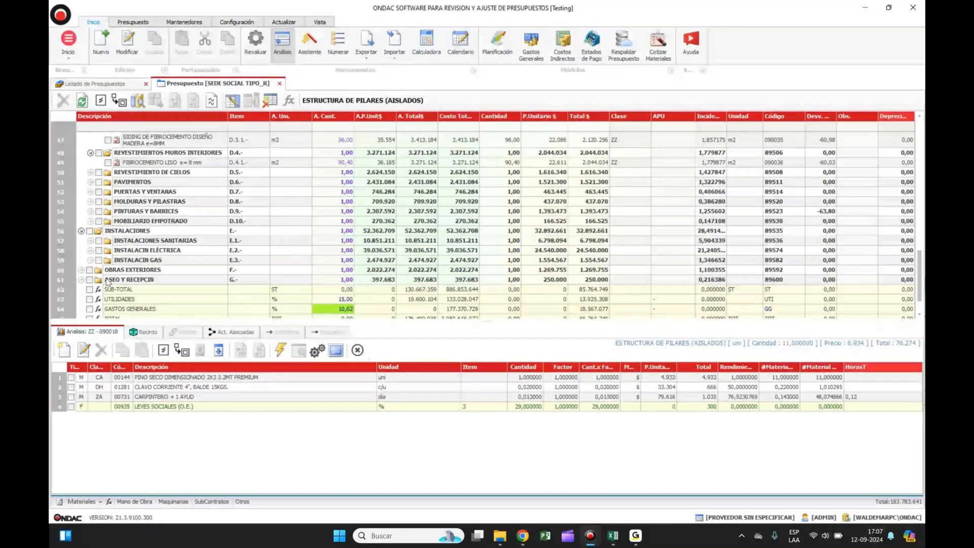
{"action": "left_click", "coordinate": [81, 269]}
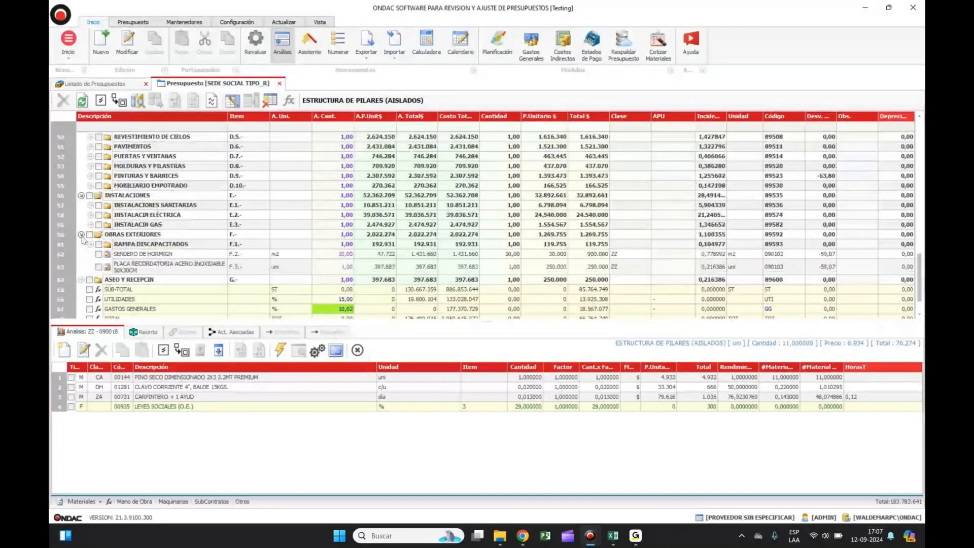
- Show the unit price analysis of PINTURA LATEX ANTIHONGO 2 MANOS S/EMP. in the PINTURAS Y BARNICES chapter
{"action": "left_click", "coordinate": [81, 279]}
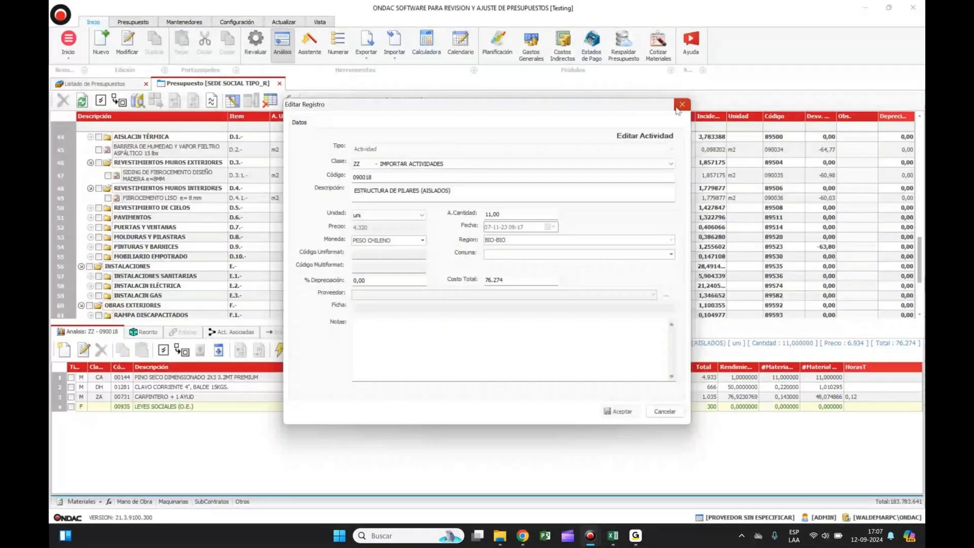
{"action": "left_click", "coordinate": [681, 105]}
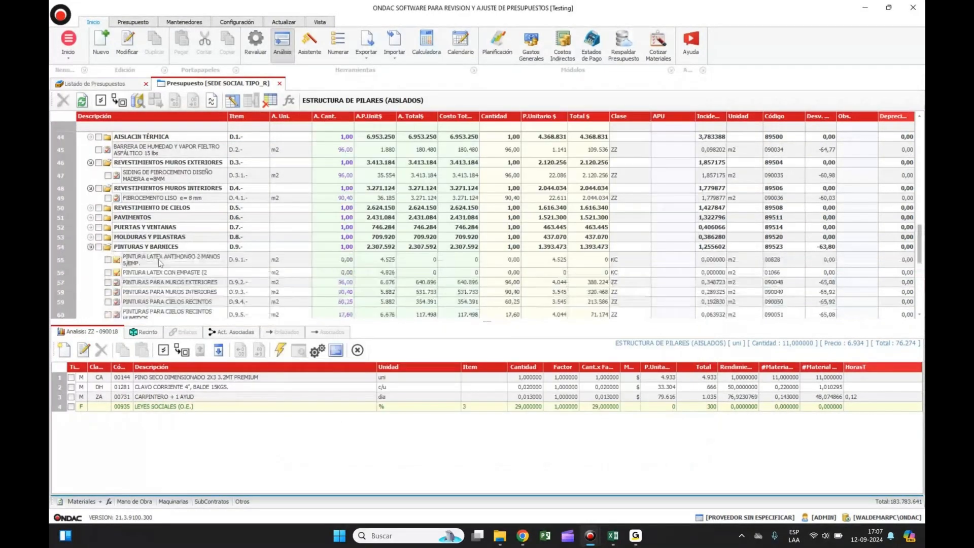
{"action": "left_click", "coordinate": [160, 261]}
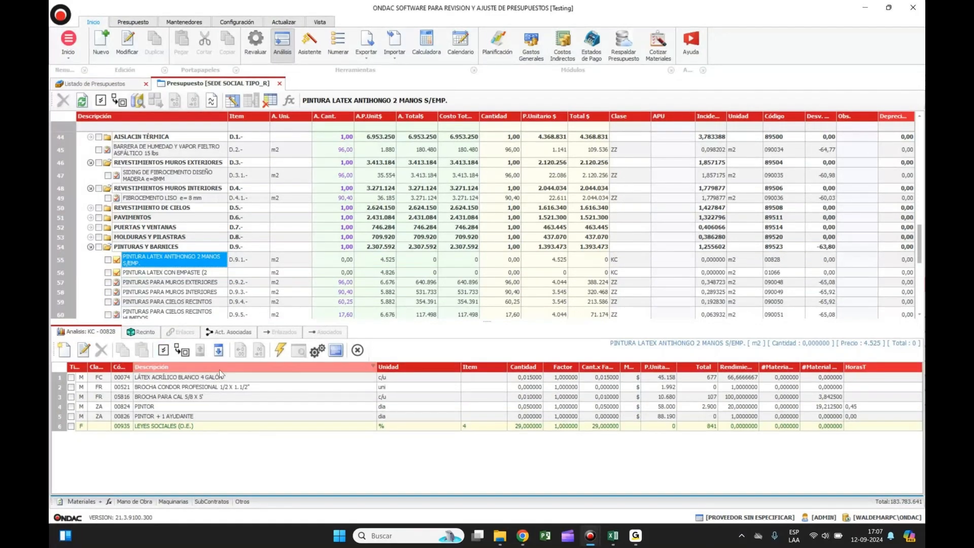
{"action": "left_click", "coordinate": [376, 260]}
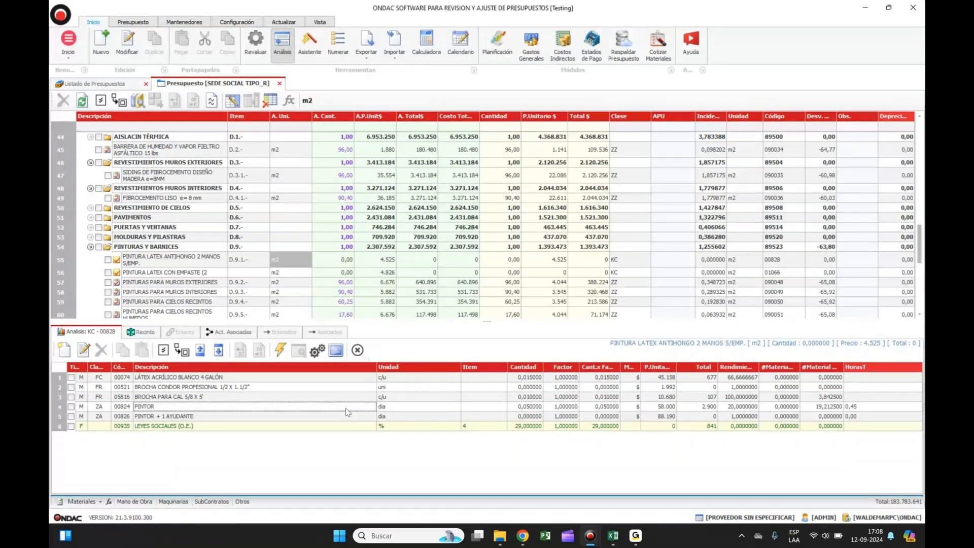
- Bring up the assistant's BANAC materials catalogue beside the budget and open its supplier filter
{"action": "left_click", "coordinate": [318, 51]}
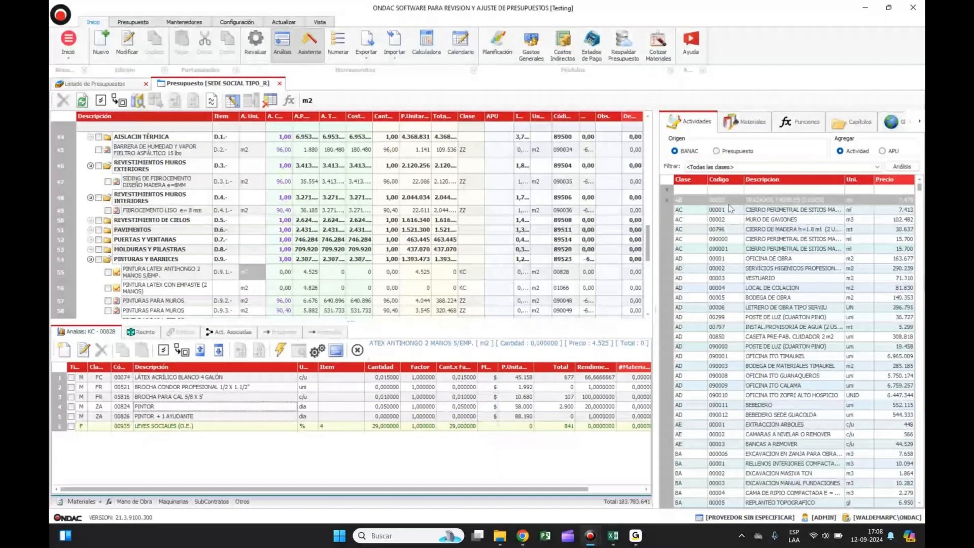
{"action": "left_click", "coordinate": [744, 125]}
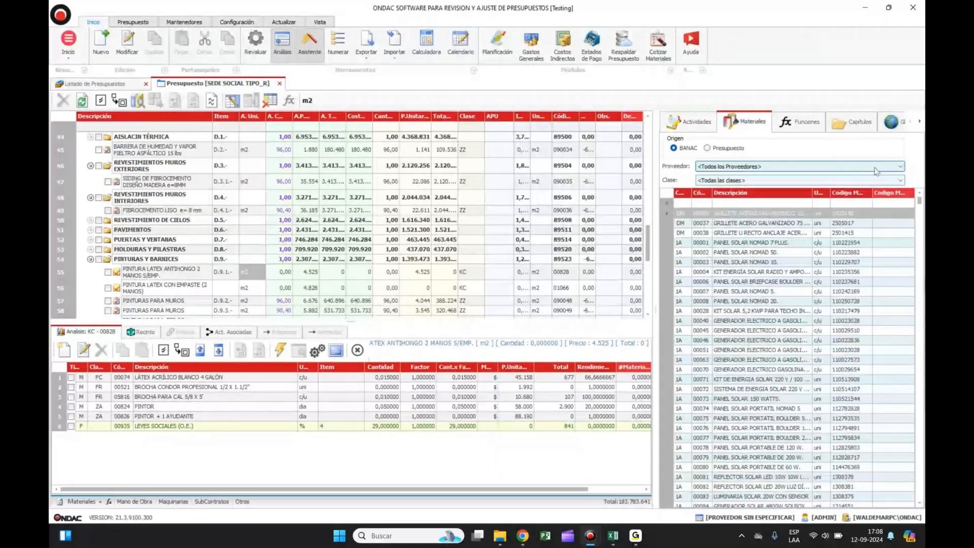
{"action": "left_click", "coordinate": [876, 167]}
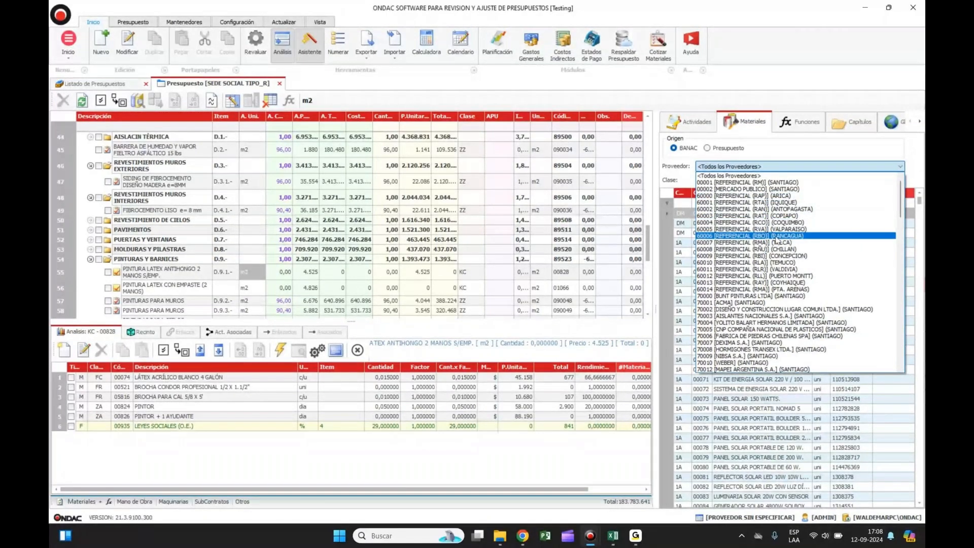
- Examine the suppliers available for materials, from the regional REFERENCIAL entries through CONSTRUMART, IMPERIAL and SODIMAC to EASY
{"action": "scroll", "coordinate": [777, 254], "scroll_direction": "down", "scroll_amount": 2}
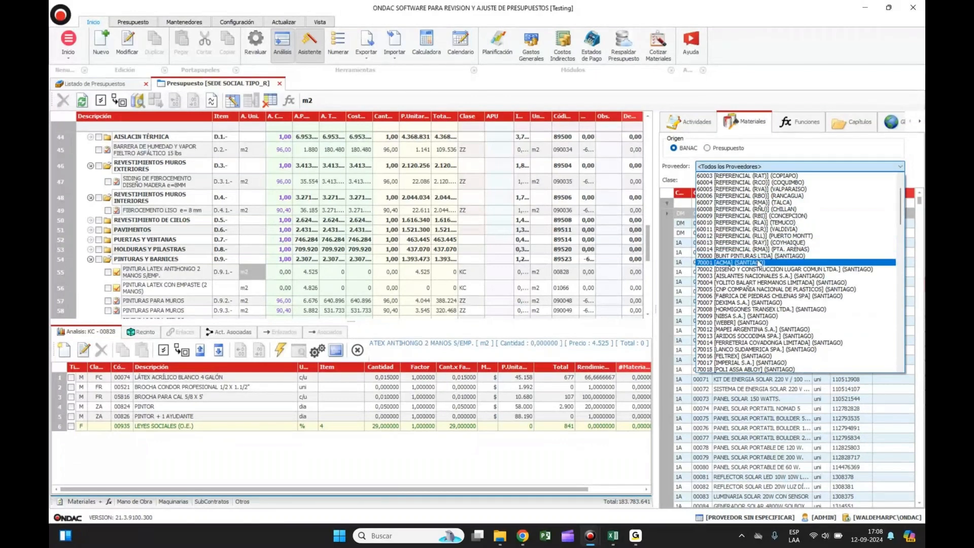
{"action": "scroll", "coordinate": [763, 276], "scroll_direction": "down", "scroll_amount": 2}
{"action": "scroll", "coordinate": [764, 287], "scroll_direction": "down", "scroll_amount": 1}
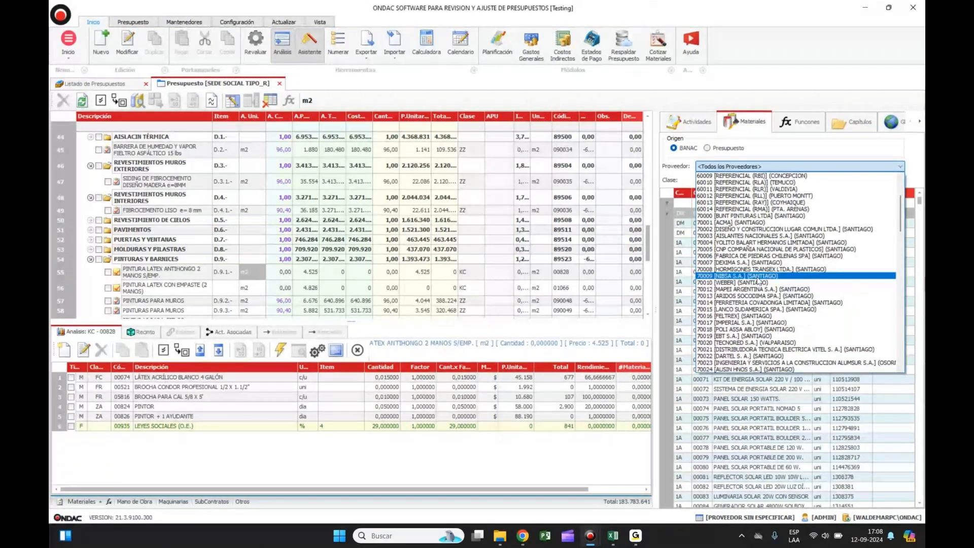
{"action": "scroll", "coordinate": [759, 281], "scroll_direction": "down", "scroll_amount": 1}
{"action": "scroll", "coordinate": [759, 280], "scroll_direction": "down", "scroll_amount": 1}
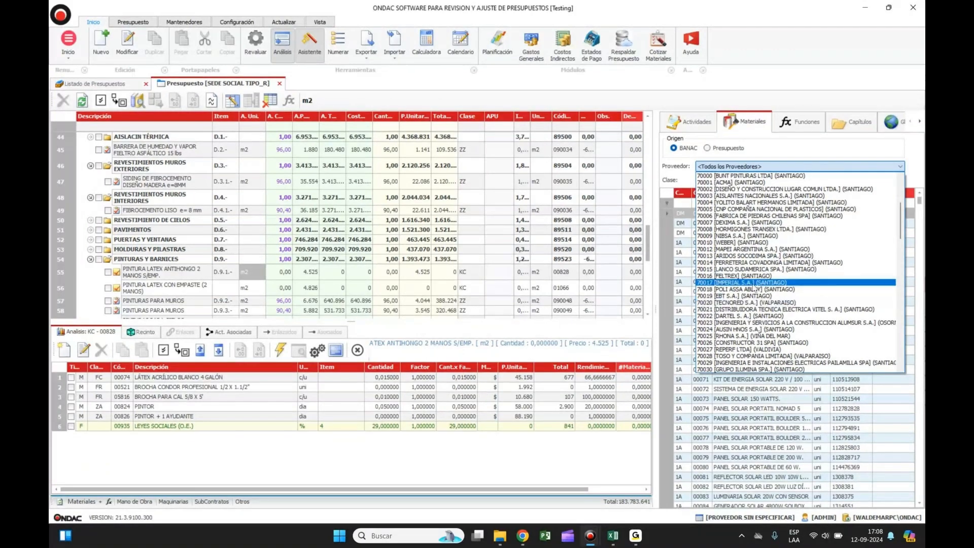
{"action": "scroll", "coordinate": [756, 288], "scroll_direction": "down", "scroll_amount": 2}
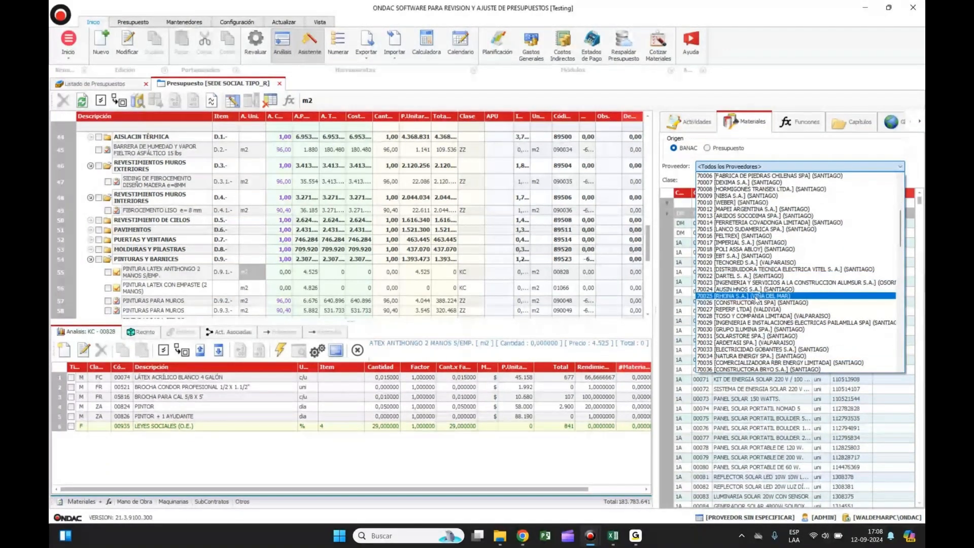
{"action": "scroll", "coordinate": [756, 299], "scroll_direction": "down", "scroll_amount": 1}
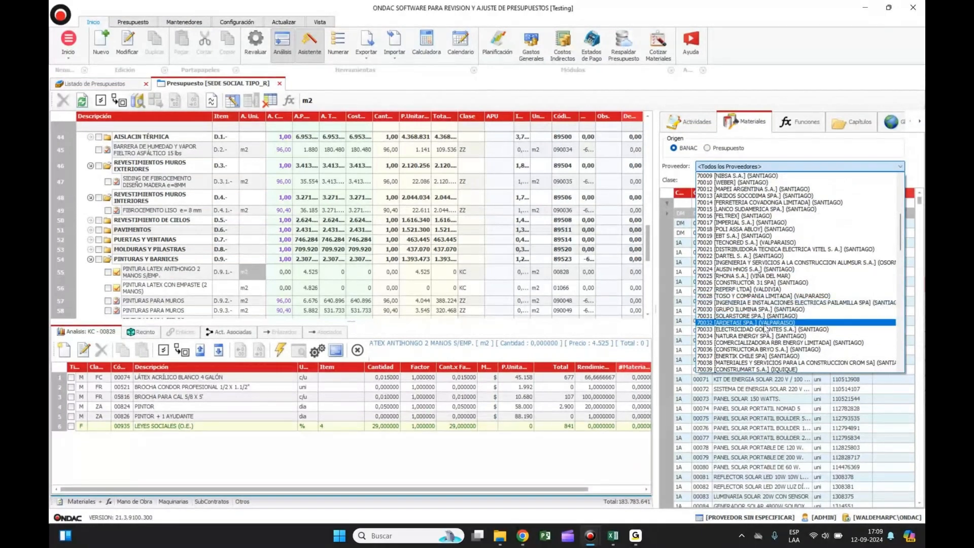
{"action": "scroll", "coordinate": [766, 329], "scroll_direction": "down", "scroll_amount": 2}
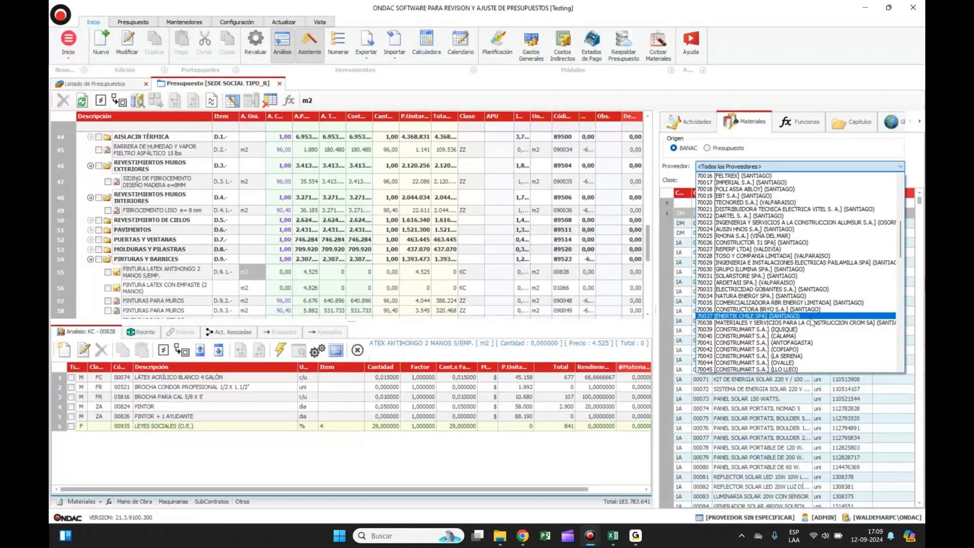
{"action": "scroll", "coordinate": [791, 309], "scroll_direction": "down", "scroll_amount": 3}
{"action": "scroll", "coordinate": [770, 297], "scroll_direction": "down", "scroll_amount": 3}
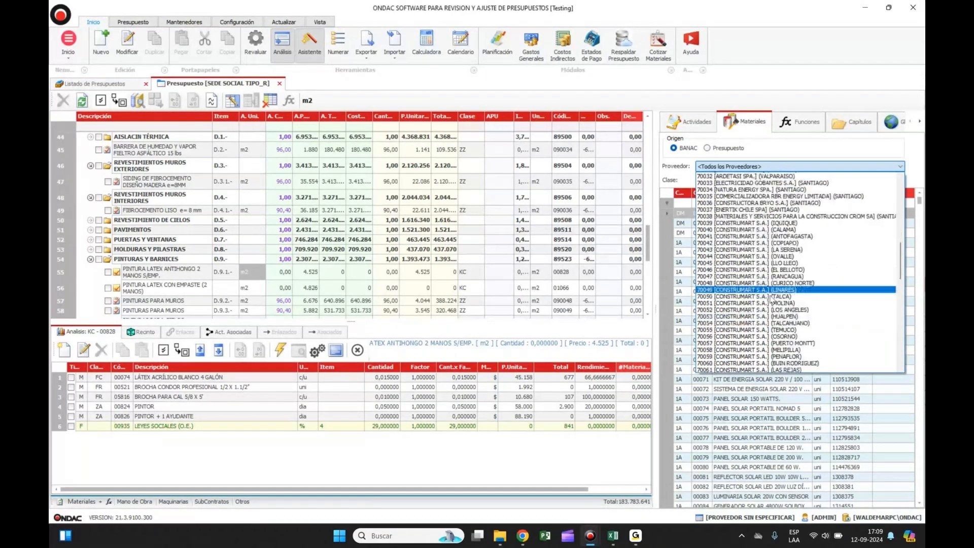
{"action": "scroll", "coordinate": [770, 298], "scroll_direction": "down", "scroll_amount": 1}
{"action": "scroll", "coordinate": [771, 299], "scroll_direction": "down", "scroll_amount": 3}
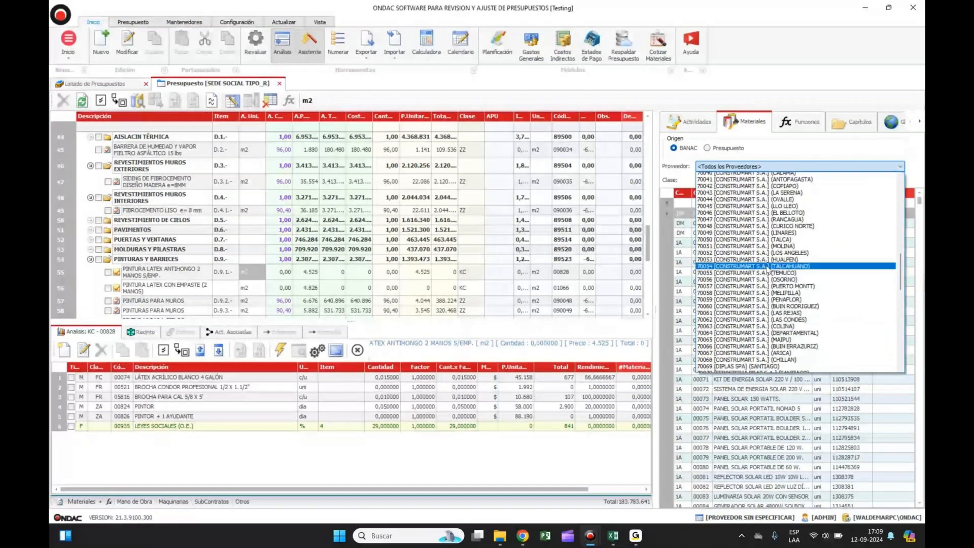
{"action": "scroll", "coordinate": [770, 276], "scroll_direction": "down", "scroll_amount": 4}
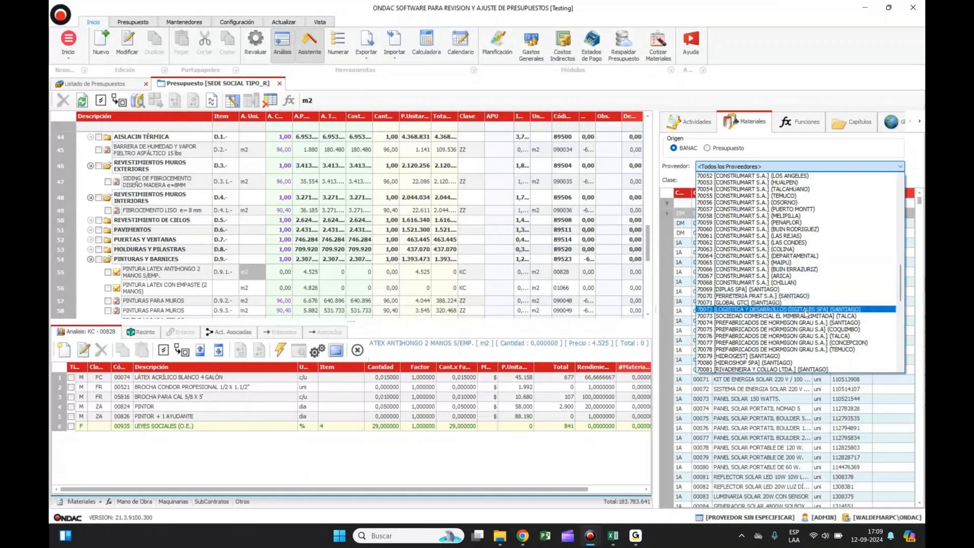
{"action": "scroll", "coordinate": [805, 313], "scroll_direction": "down", "scroll_amount": 5}
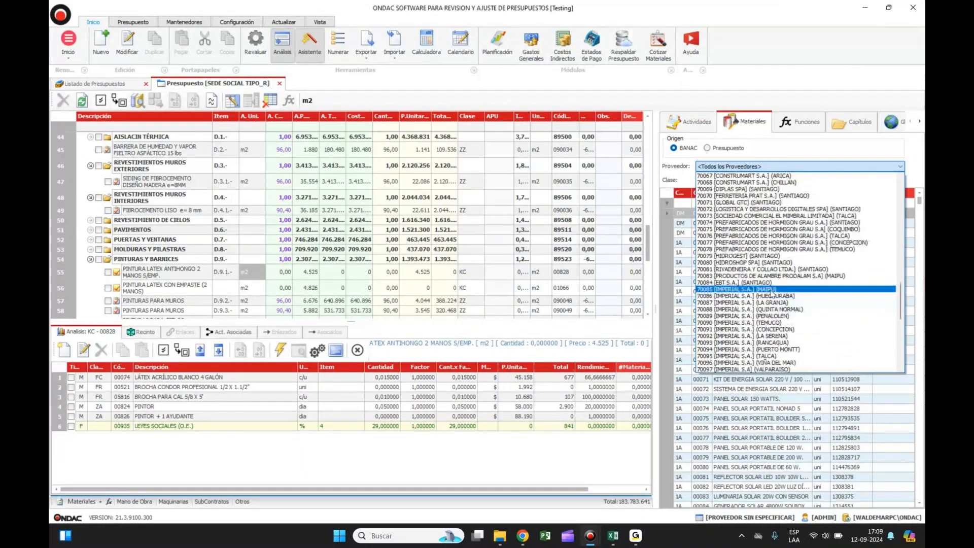
{"action": "scroll", "coordinate": [774, 289], "scroll_direction": "down", "scroll_amount": 5}
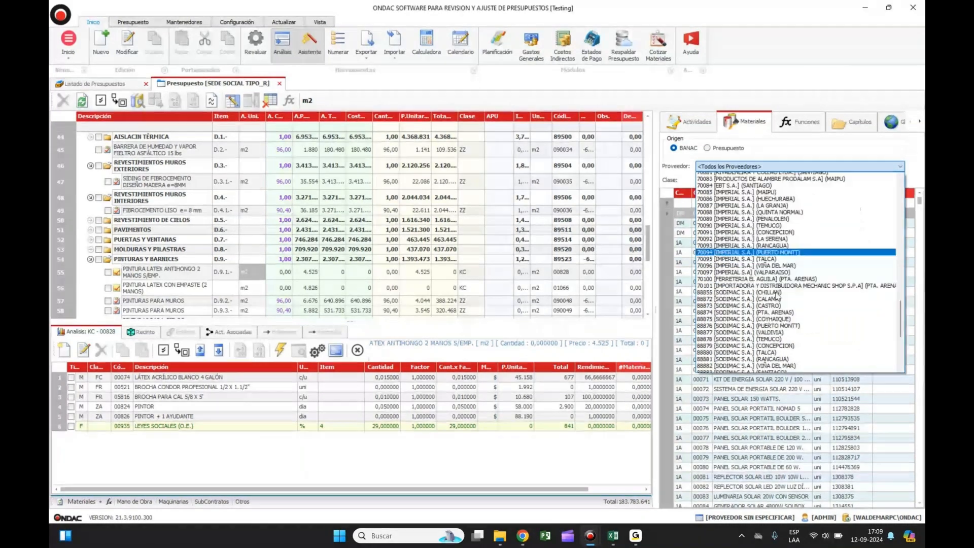
{"action": "scroll", "coordinate": [776, 298], "scroll_direction": "down", "scroll_amount": 5}
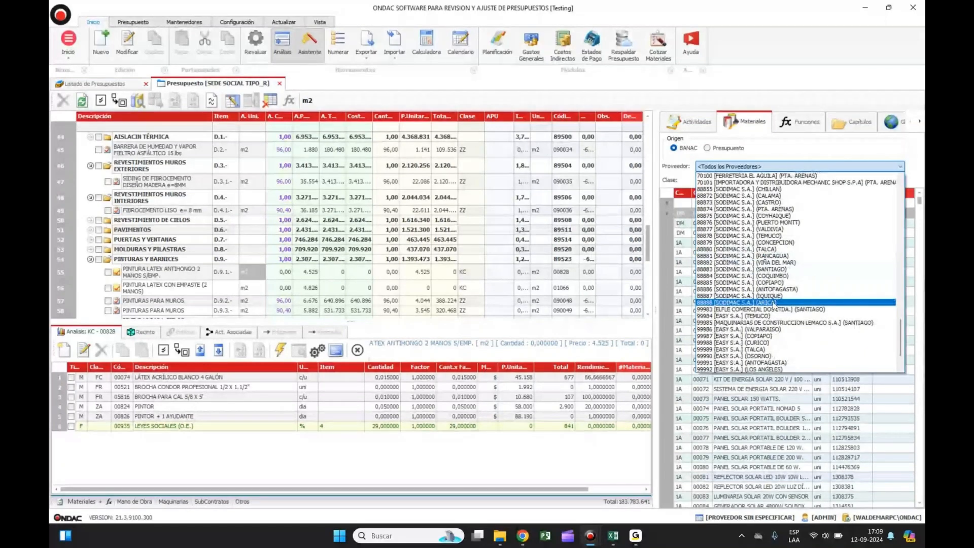
{"action": "scroll", "coordinate": [774, 307], "scroll_direction": "down", "scroll_amount": 1}
{"action": "scroll", "coordinate": [776, 302], "scroll_direction": "down", "scroll_amount": 3}
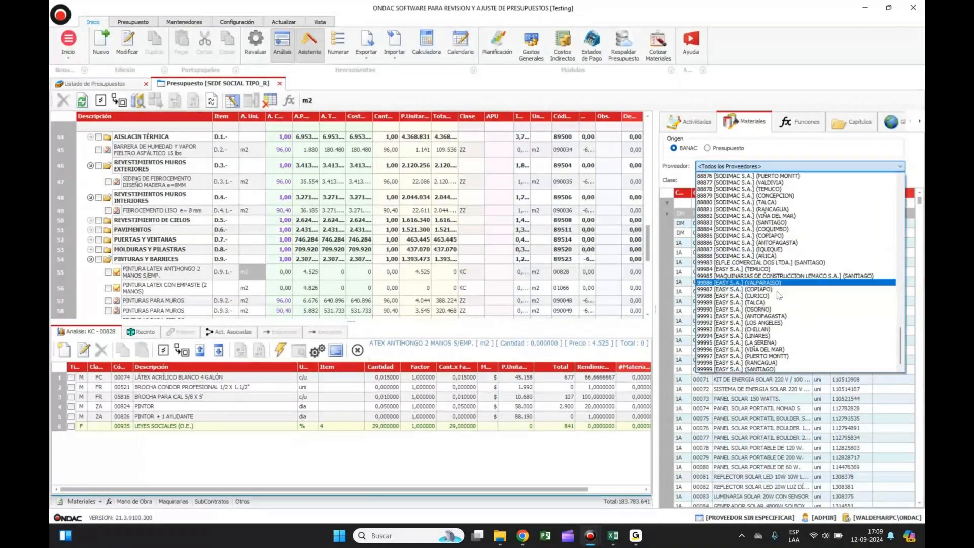
{"action": "scroll", "coordinate": [779, 295], "scroll_direction": "up", "scroll_amount": 15}
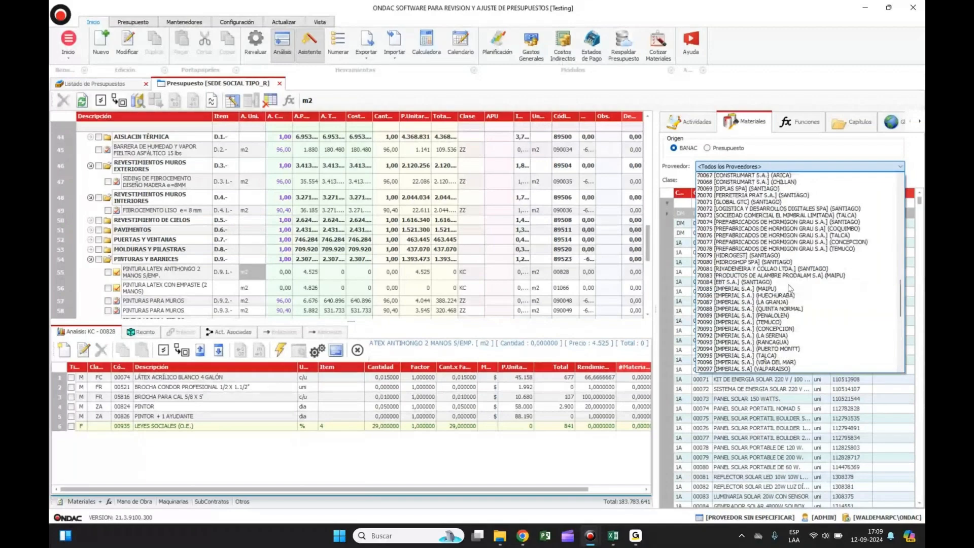
{"action": "scroll", "coordinate": [789, 289], "scroll_direction": "up", "scroll_amount": 15}
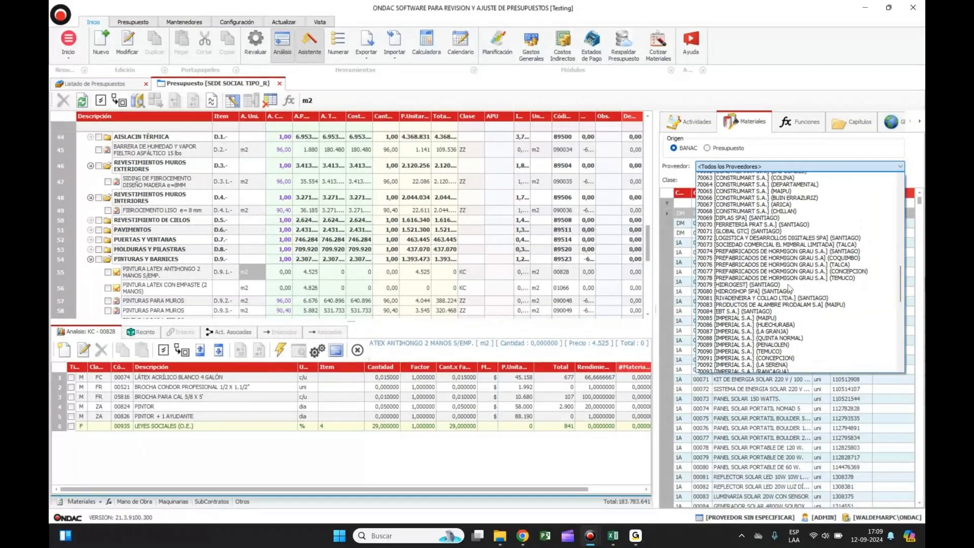
{"action": "scroll", "coordinate": [787, 283], "scroll_direction": "up", "scroll_amount": 6}
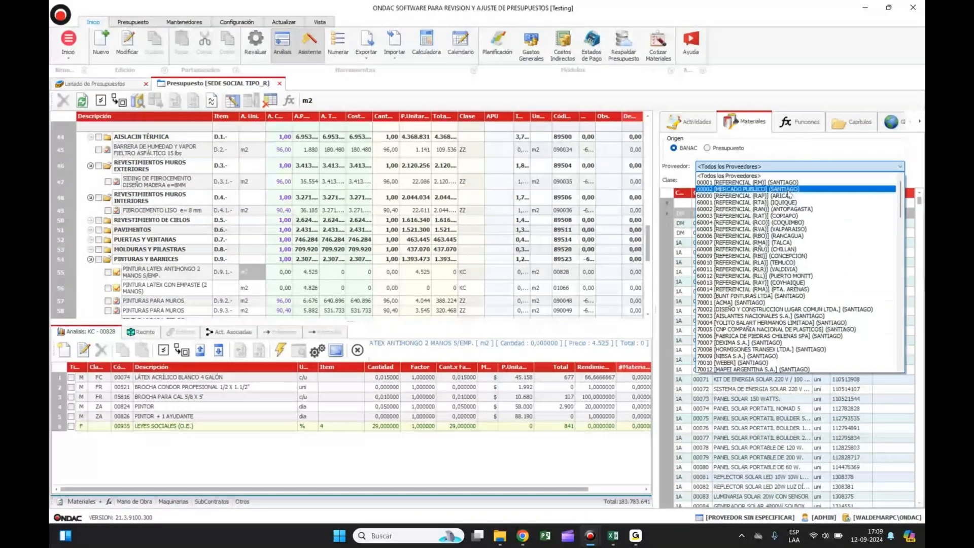
- Keep the materials of all suppliers listed and filter their descriptions by LATEX
{"action": "left_click", "coordinate": [762, 175]}
{"action": "left_click", "coordinate": [750, 204]}
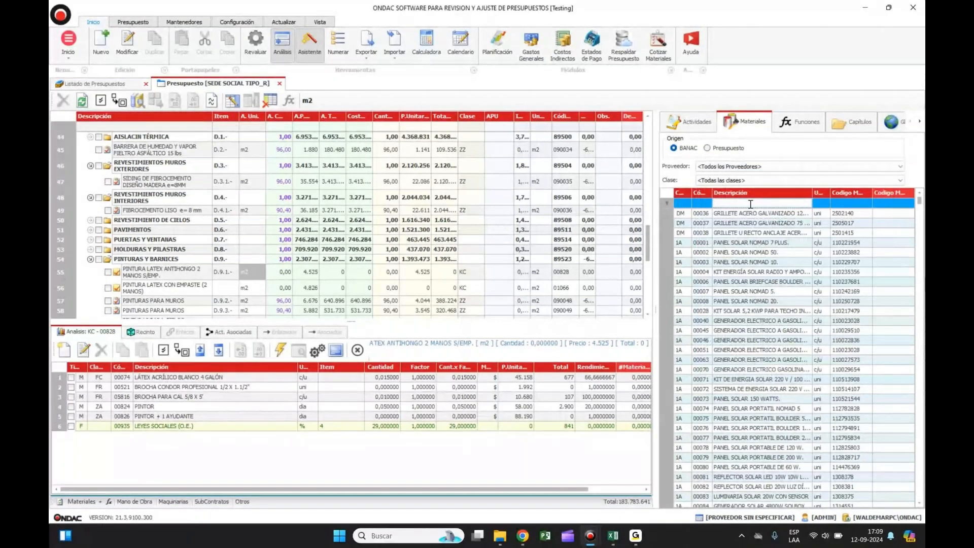
{"action": "type", "text": "LATEX"}
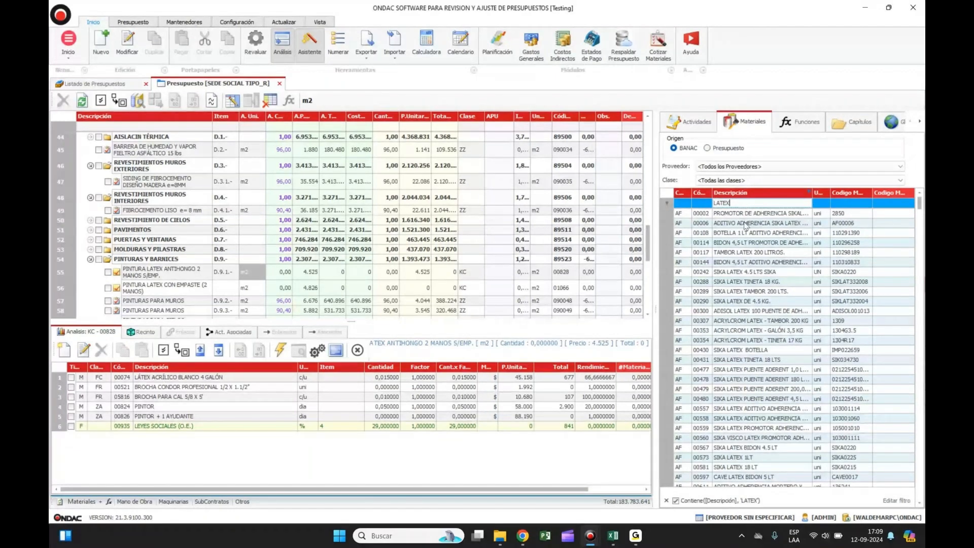
- Check the supplier and price of SIKA LATEX TINETA 18 KG. without assigning it
{"action": "left_click", "coordinate": [739, 284]}
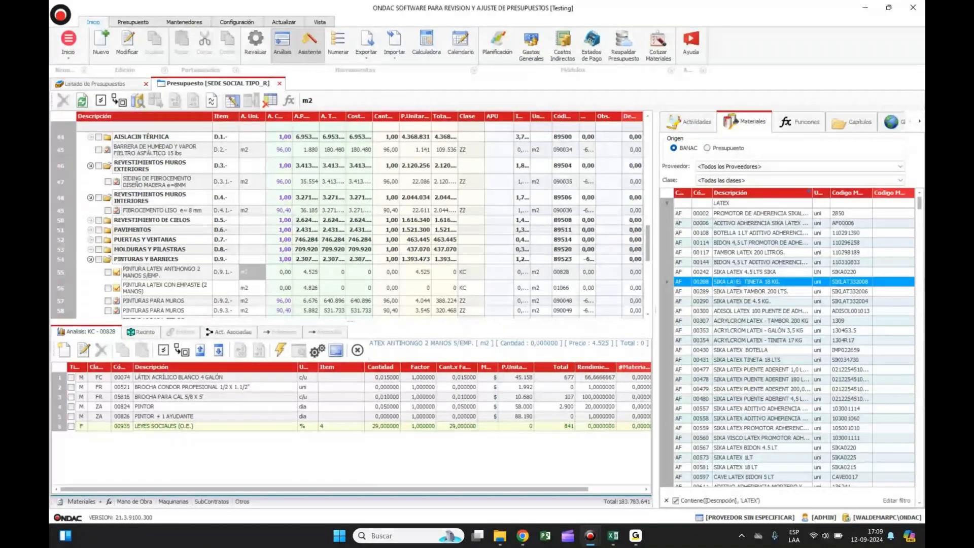
{"action": "double_click", "coordinate": [735, 282]}
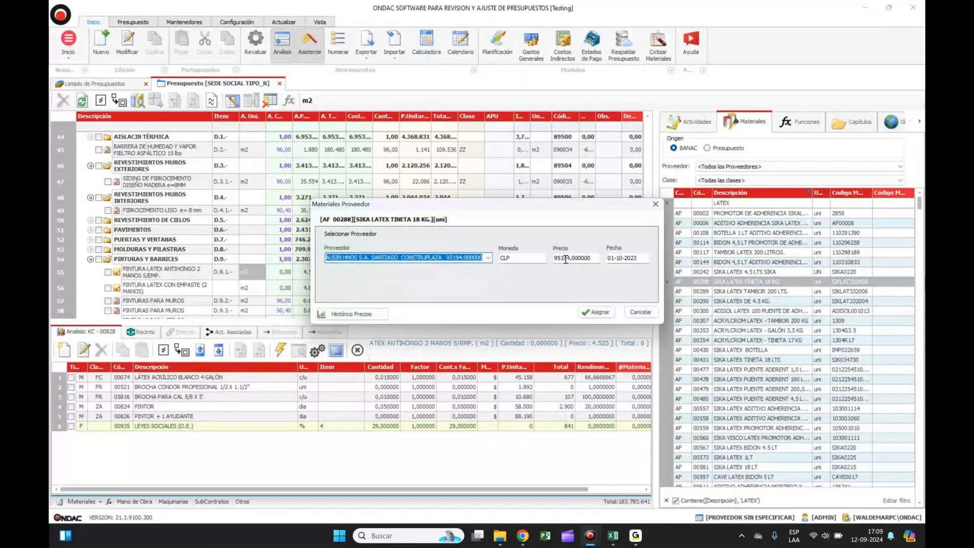
{"action": "key", "text": "Tab"}
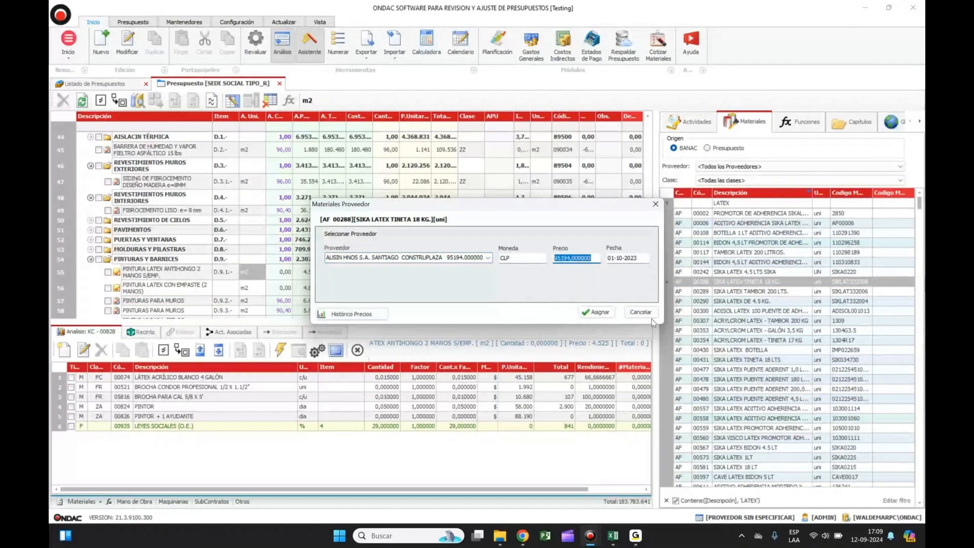
{"action": "left_click", "coordinate": [640, 312]}
- Review the suppliers and prices offered for PINTURA LATEX BLANCO INTERIOR 801 RECORD BASE AGUA TINETA 14,2LT, including the SODIMAC branches
{"action": "left_click", "coordinate": [779, 360]}
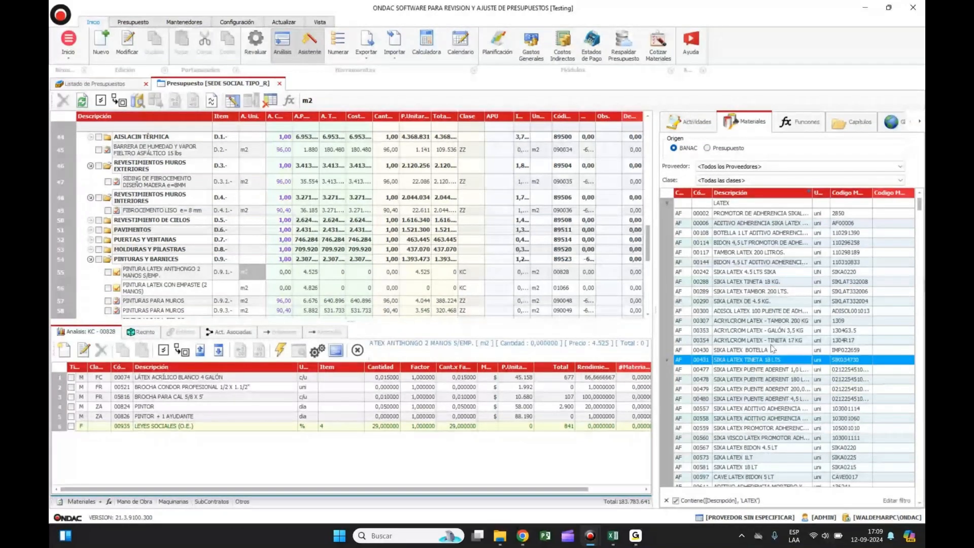
{"action": "scroll", "coordinate": [781, 355], "scroll_direction": "down", "scroll_amount": 5}
{"action": "scroll", "coordinate": [792, 369], "scroll_direction": "down", "scroll_amount": 2}
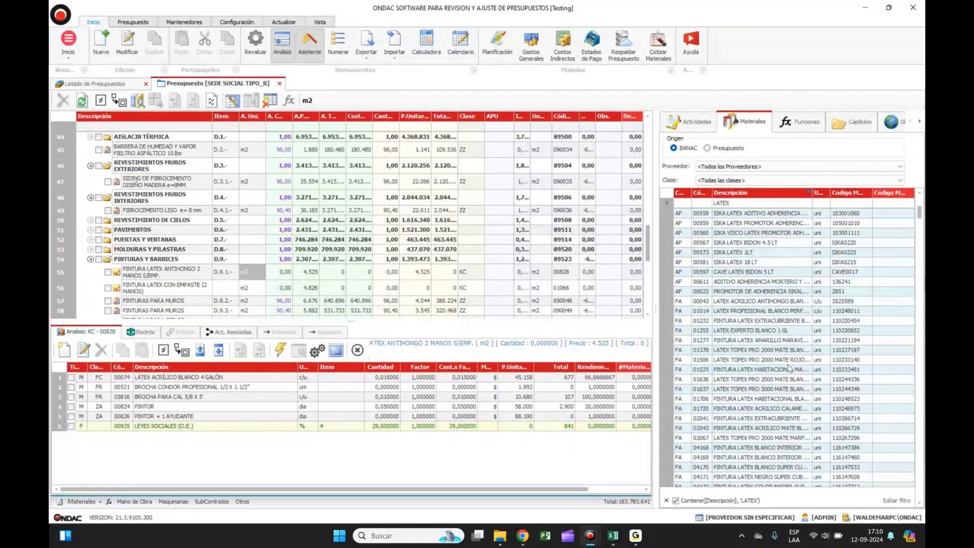
{"action": "scroll", "coordinate": [789, 369], "scroll_direction": "down", "scroll_amount": 5}
{"action": "left_click", "coordinate": [738, 301]}
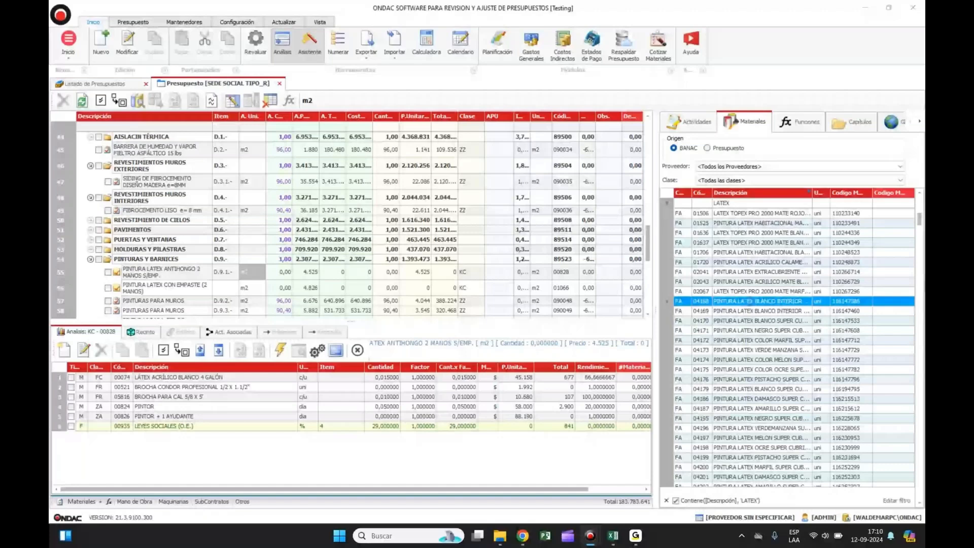
{"action": "double_click", "coordinate": [744, 301]}
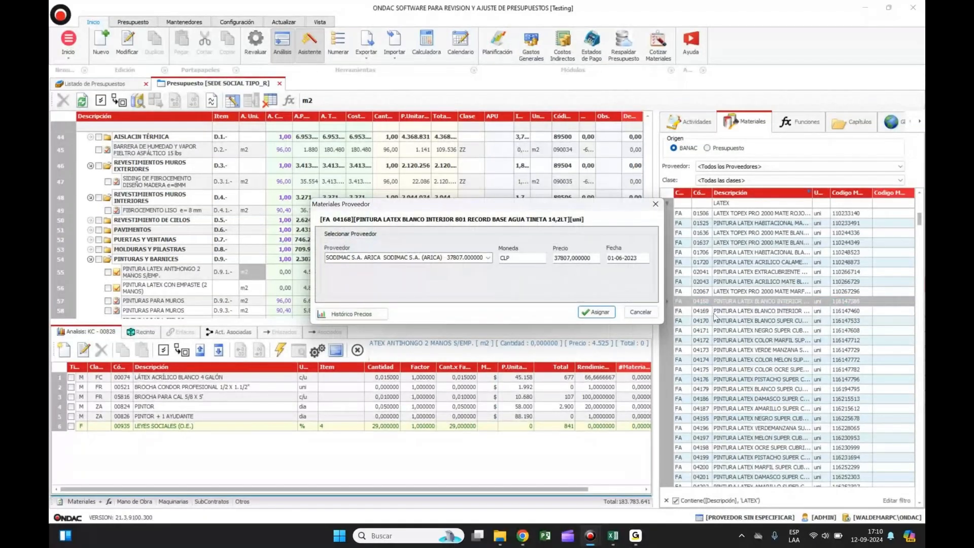
{"action": "left_click", "coordinate": [488, 258]}
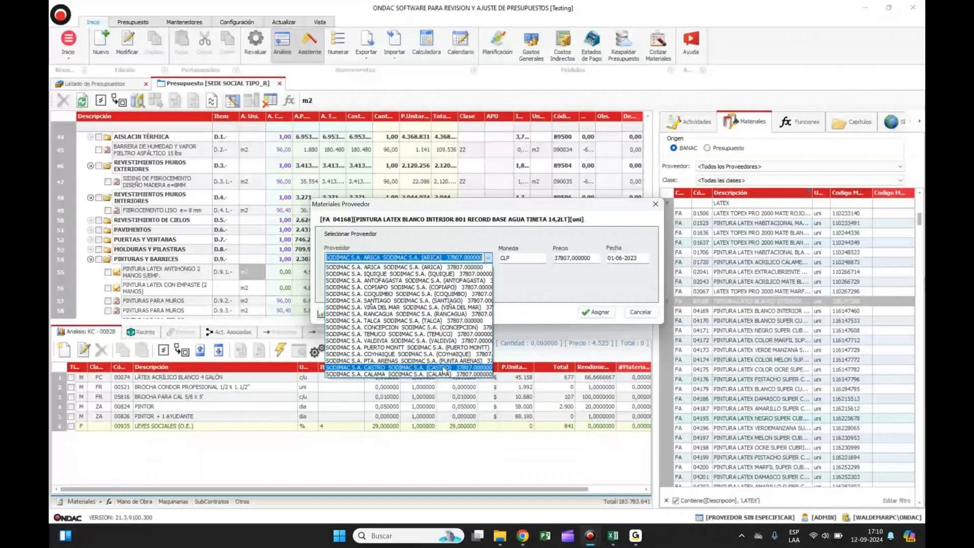
{"action": "left_click", "coordinate": [444, 368]}
{"action": "left_click", "coordinate": [597, 312]}
- Show the supplier and price of LATEX EN BOLSA 2,6-2,8 KG RINDE 15 MT/2 VERDE PISTACHO
{"action": "scroll", "coordinate": [760, 386], "scroll_direction": "down", "scroll_amount": 10}
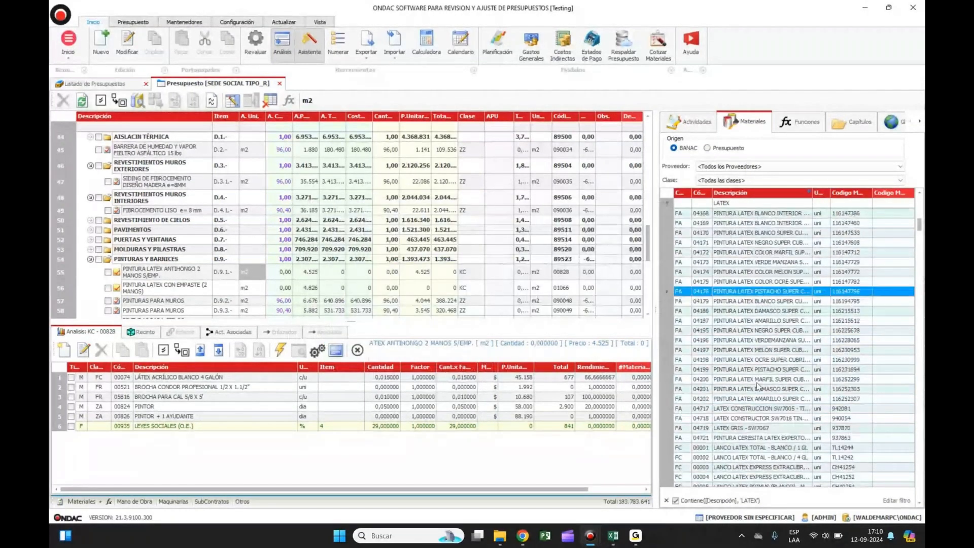
{"action": "scroll", "coordinate": [759, 386], "scroll_direction": "down", "scroll_amount": 10}
{"action": "scroll", "coordinate": [772, 395], "scroll_direction": "down", "scroll_amount": 6}
{"action": "scroll", "coordinate": [775, 392], "scroll_direction": "down", "scroll_amount": 15}
{"action": "double_click", "coordinate": [769, 302]}
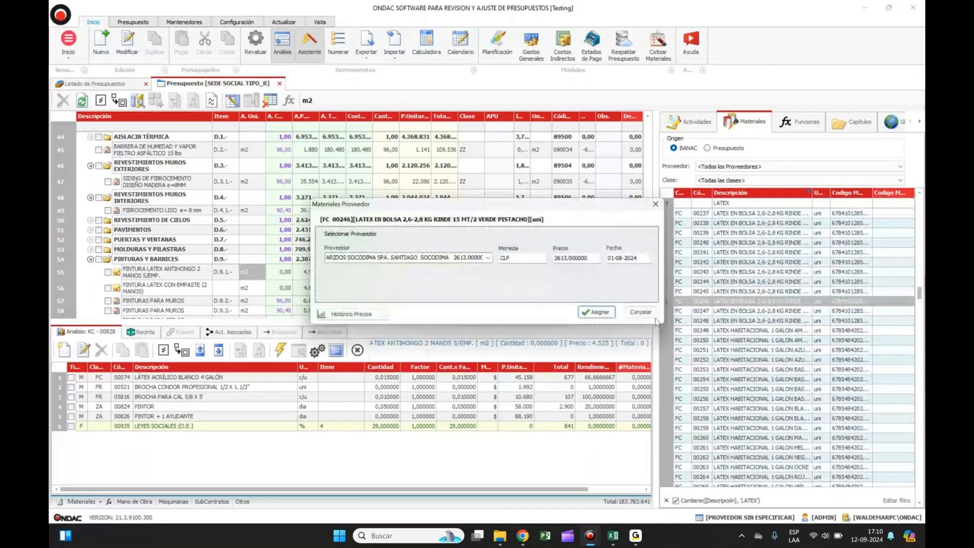
- Check the supplier and price of LATEX COLOR ESP. BASE B TRICOLOR GL without assigning it
{"action": "left_click", "coordinate": [622, 306]}
{"action": "scroll", "coordinate": [782, 400], "scroll_direction": "down", "scroll_amount": 12}
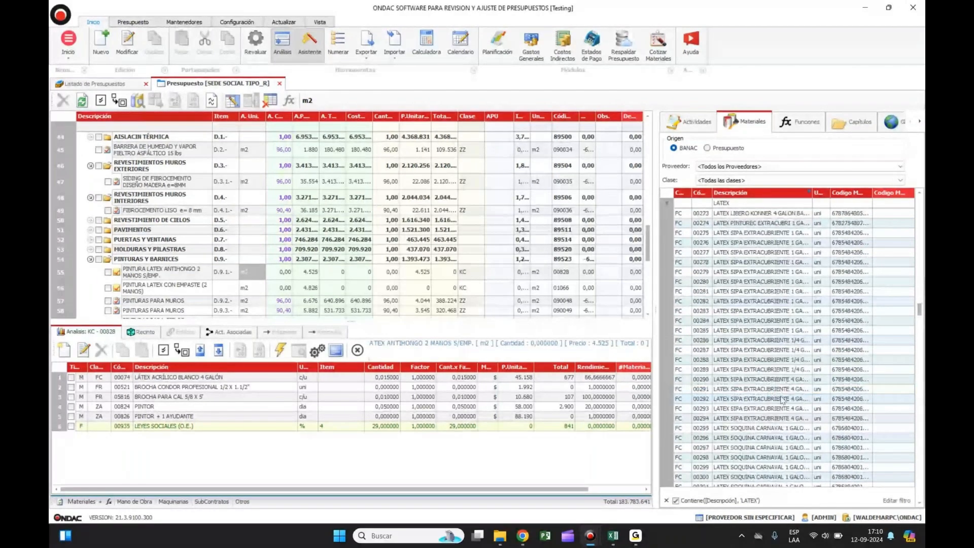
{"action": "scroll", "coordinate": [788, 396], "scroll_direction": "down", "scroll_amount": 20}
{"action": "left_click", "coordinate": [770, 361]}
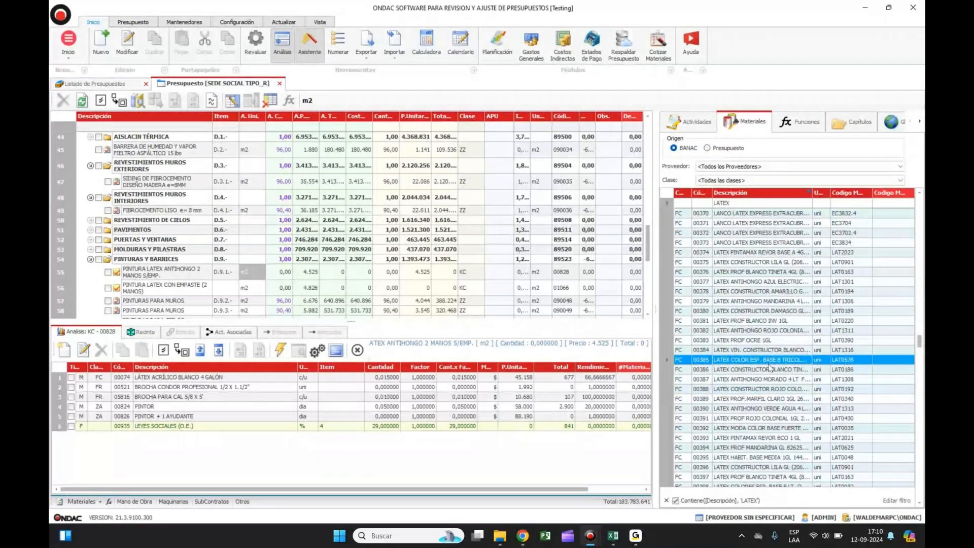
{"action": "double_click", "coordinate": [769, 361]}
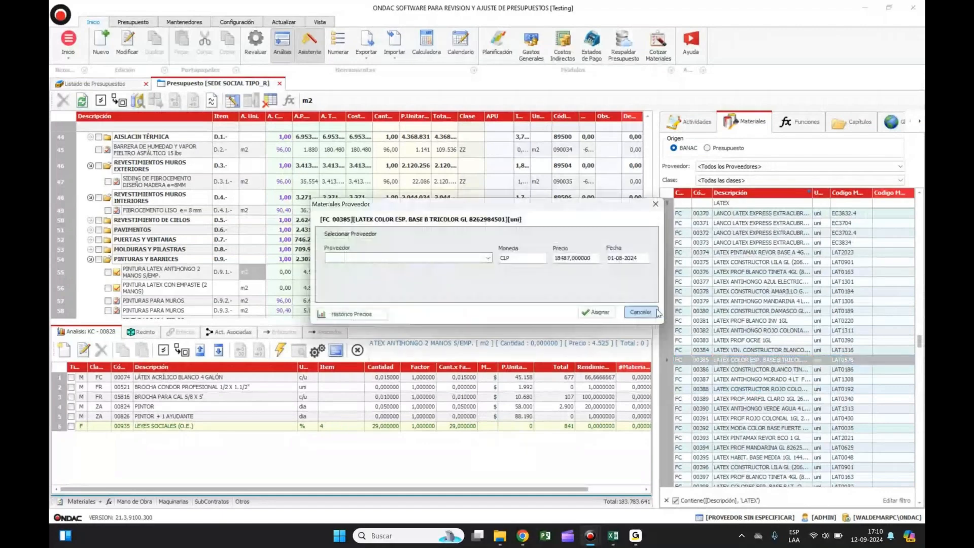
{"action": "left_click", "coordinate": [655, 313]}
- Check the supplier and price of LATEX MODA COLOR BASE FUERTE GL without assigning it, and look over further latex materials
{"action": "double_click", "coordinate": [772, 427]}
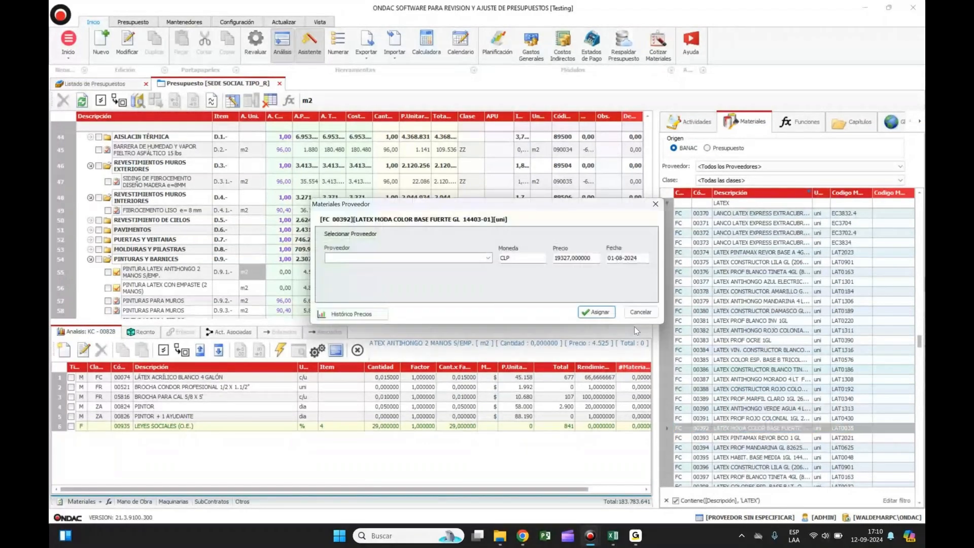
{"action": "left_click", "coordinate": [641, 313]}
{"action": "scroll", "coordinate": [783, 372], "scroll_direction": "down", "scroll_amount": 8}
{"action": "scroll", "coordinate": [784, 373], "scroll_direction": "down", "scroll_amount": 7}
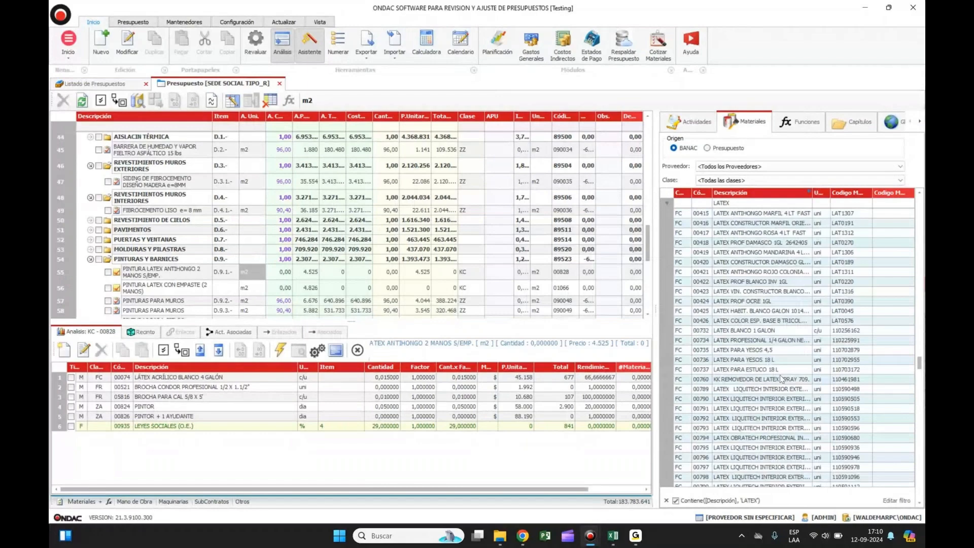
- Filter the material descriptions by PINO and check the supplier and price of PINO EN BRUTO 3 X 5
{"action": "left_click", "coordinate": [744, 203]}
{"action": "type", "text": "PI"}
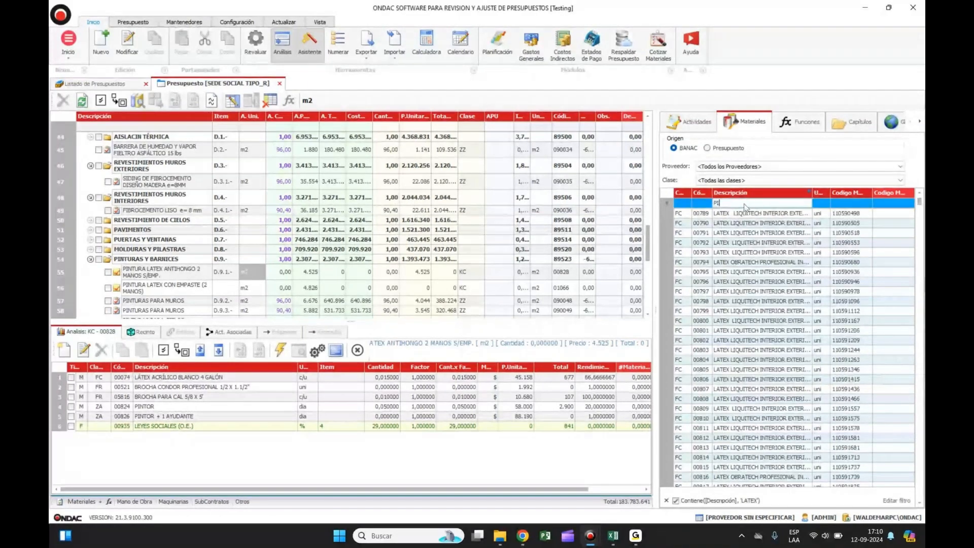
{"action": "type", "text": "NO"}
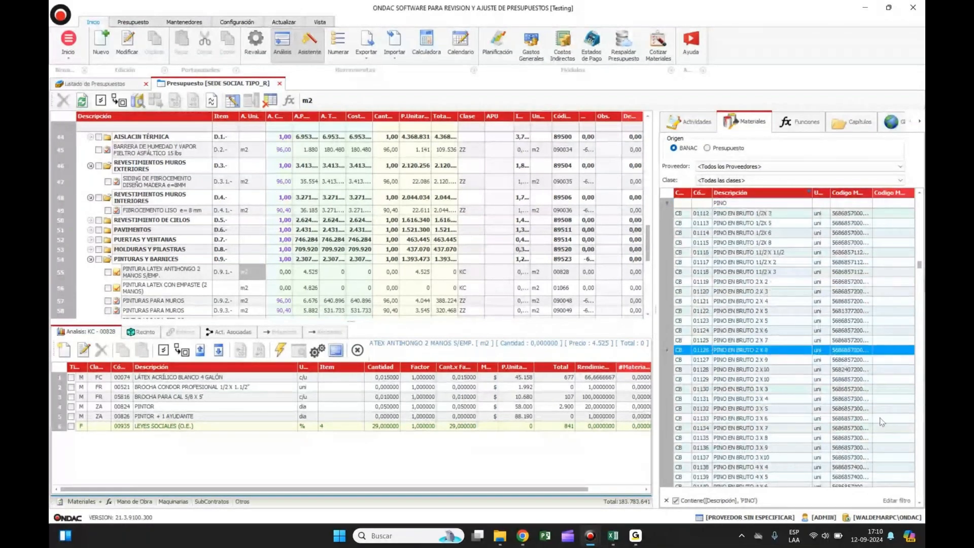
{"action": "double_click", "coordinate": [805, 407]}
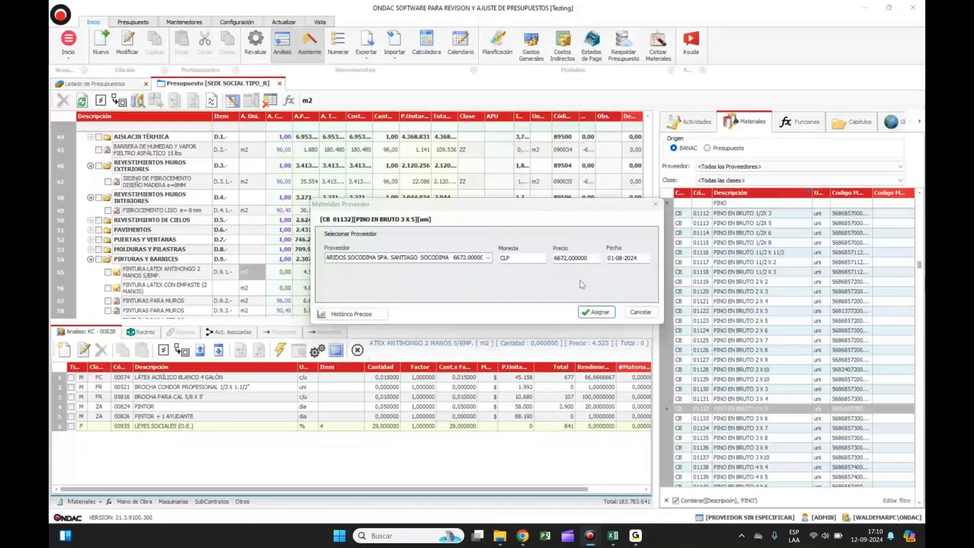
{"action": "left_click", "coordinate": [640, 312]}
- Check the supplier and price of 3X3 X 3.2 M PINO DIMENSIONADO VERDE without assigning it
{"action": "left_click_drag", "start_coordinate": [920, 266], "coordinate": [923, 202]}
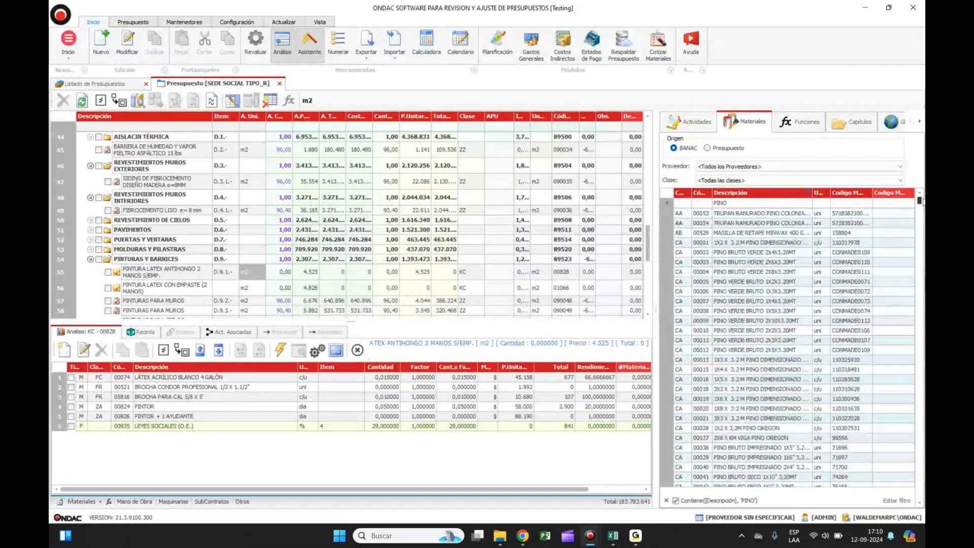
{"action": "left_click", "coordinate": [741, 283]}
{"action": "double_click", "coordinate": [741, 282]}
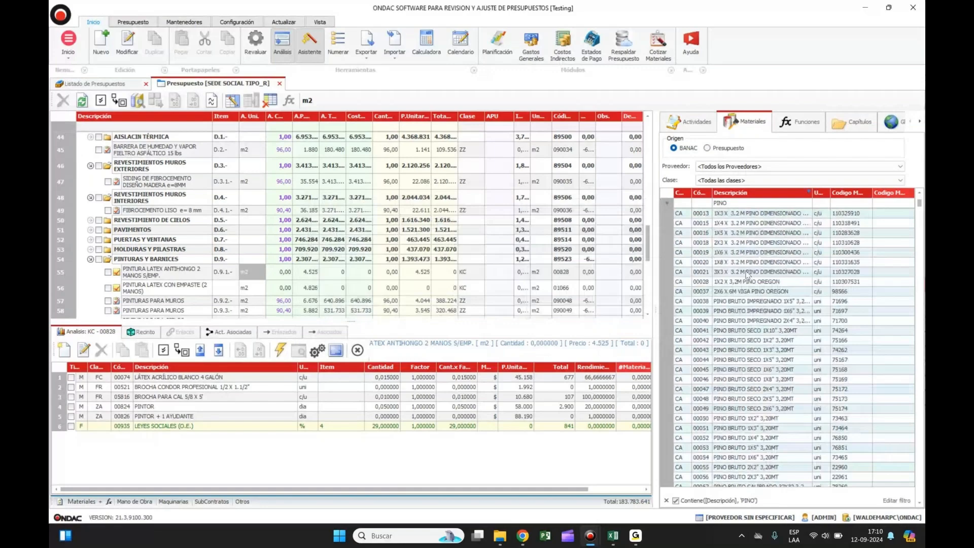
{"action": "double_click", "coordinate": [748, 274]}
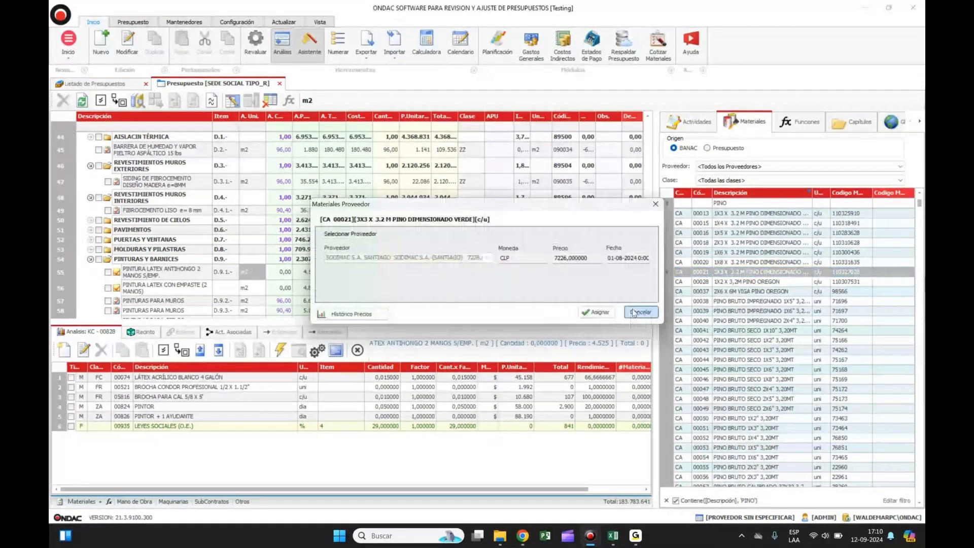
{"action": "left_click", "coordinate": [635, 312]}
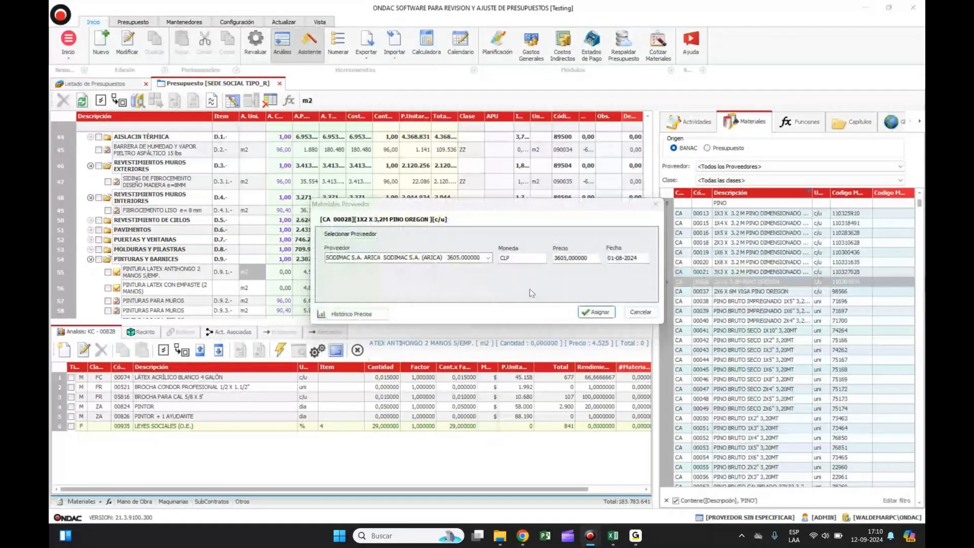
- Review the SODIMAC branches and prices offered for 1X2 X 3,2M PINO OREGON, choosing the TALCA branch
{"action": "left_click", "coordinate": [489, 257]}
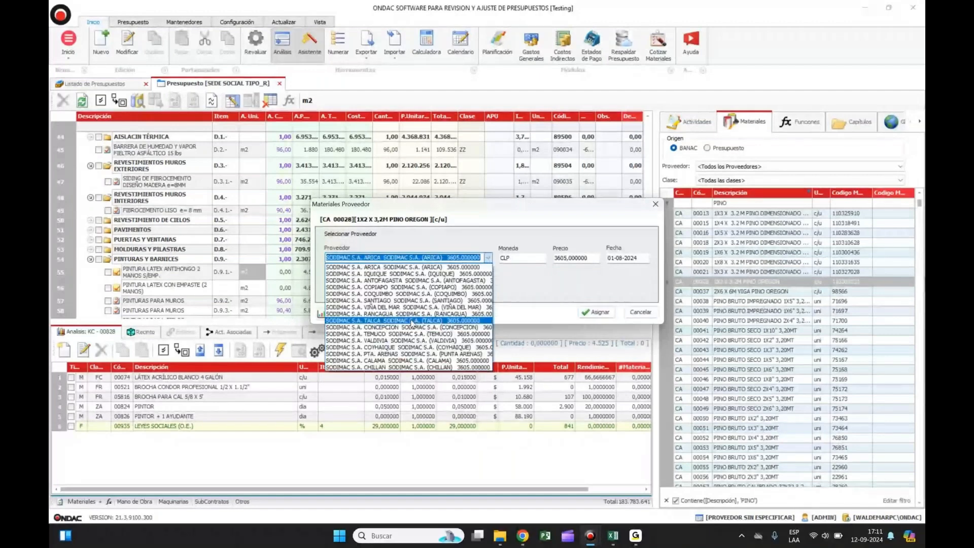
{"action": "left_click", "coordinate": [412, 322]}
{"action": "left_click", "coordinate": [596, 312]}
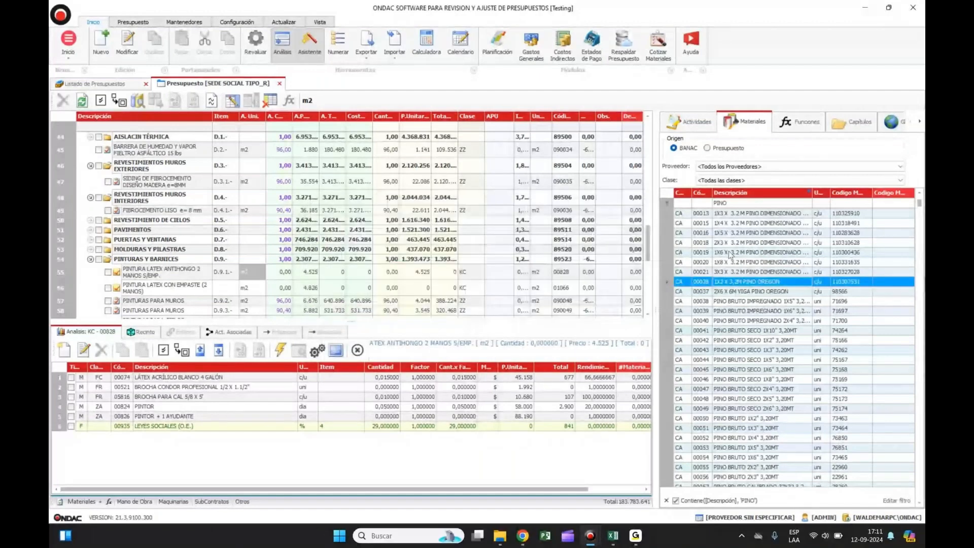
- Filter the material descriptions by CABLE and check the suppliers of CABLE CONTROL MACHFLEX 0,5KV 5G0,75MM2 BELDEN
{"action": "left_click", "coordinate": [737, 207]}
{"action": "left_click", "coordinate": [737, 205]}
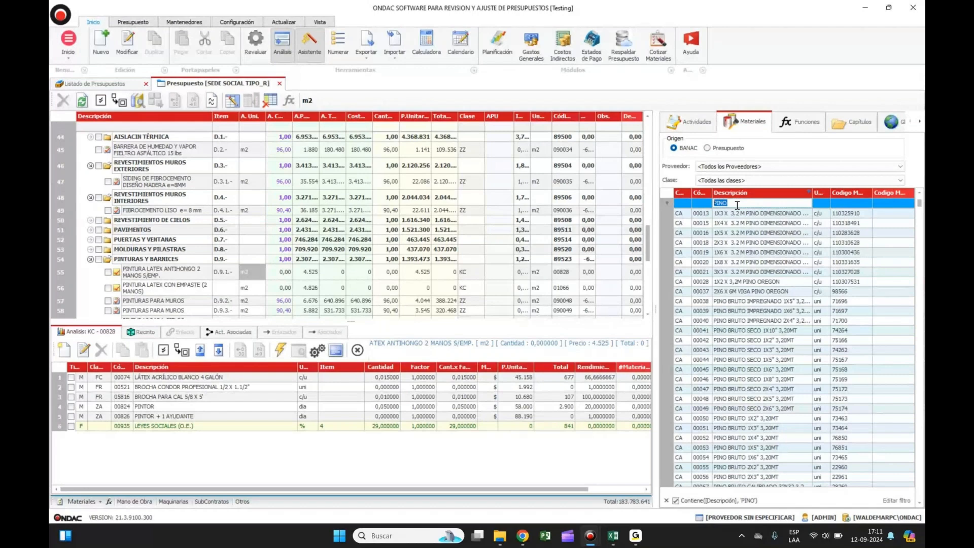
{"action": "type", "text": "CABLE"}
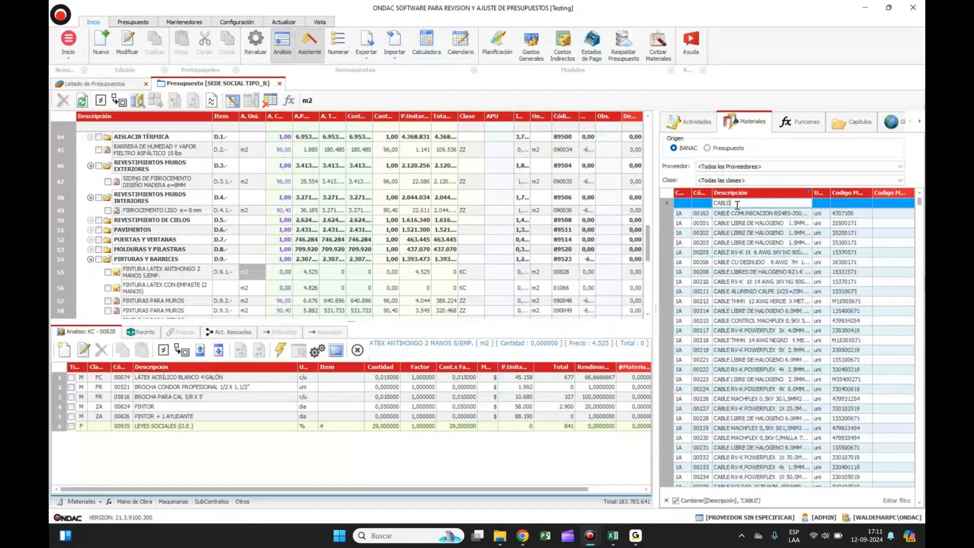
{"action": "double_click", "coordinate": [751, 321]}
{"action": "left_click", "coordinate": [488, 258]}
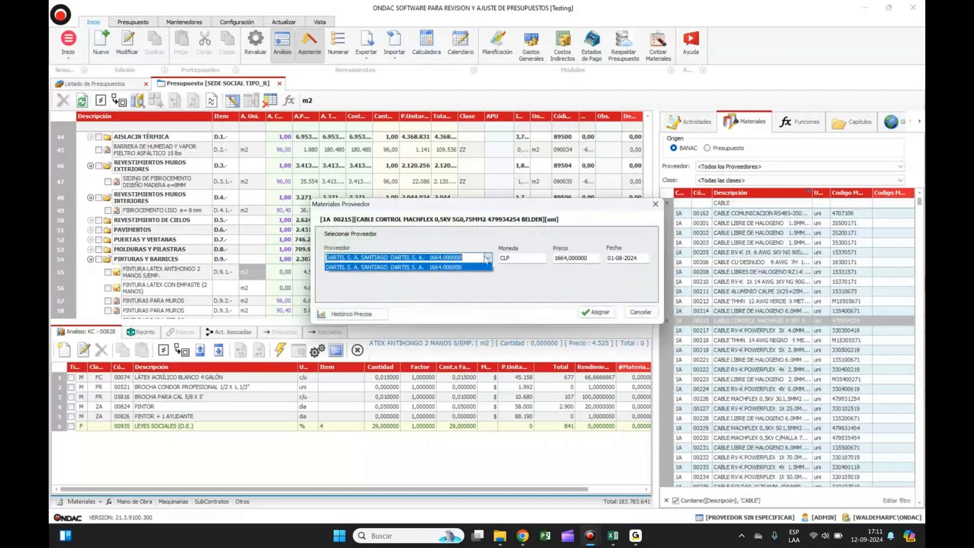
{"action": "left_click", "coordinate": [503, 245]}
{"action": "left_click", "coordinate": [641, 312]}
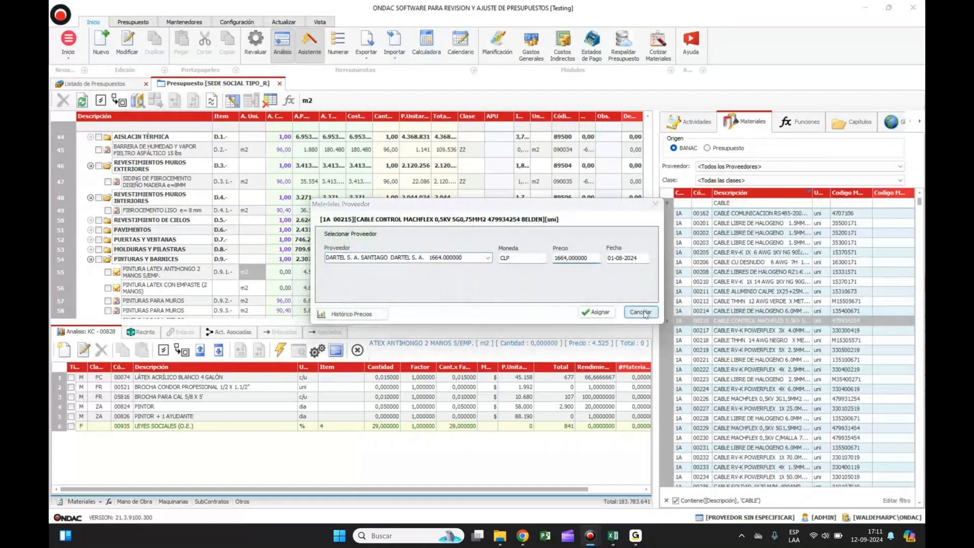
- Check the supplier and price of CABLE RV-K POWERFLEX 2X 2.5MM2 1KV NG R100 without assigning it
{"action": "left_click", "coordinate": [776, 428]}
{"action": "scroll", "coordinate": [776, 428], "scroll_direction": "down", "scroll_amount": 7}
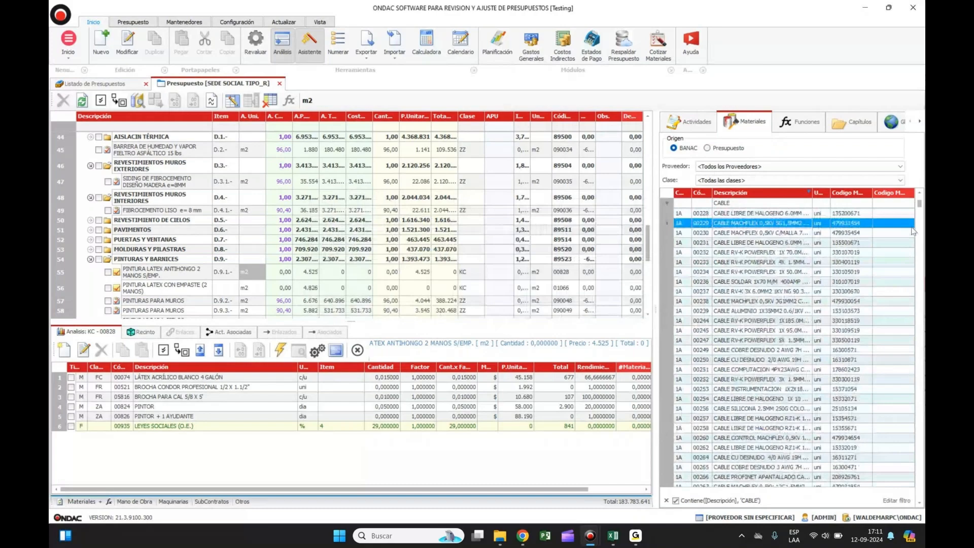
{"action": "scroll", "coordinate": [912, 231], "scroll_direction": "down", "scroll_amount": 10}
{"action": "double_click", "coordinate": [763, 340]}
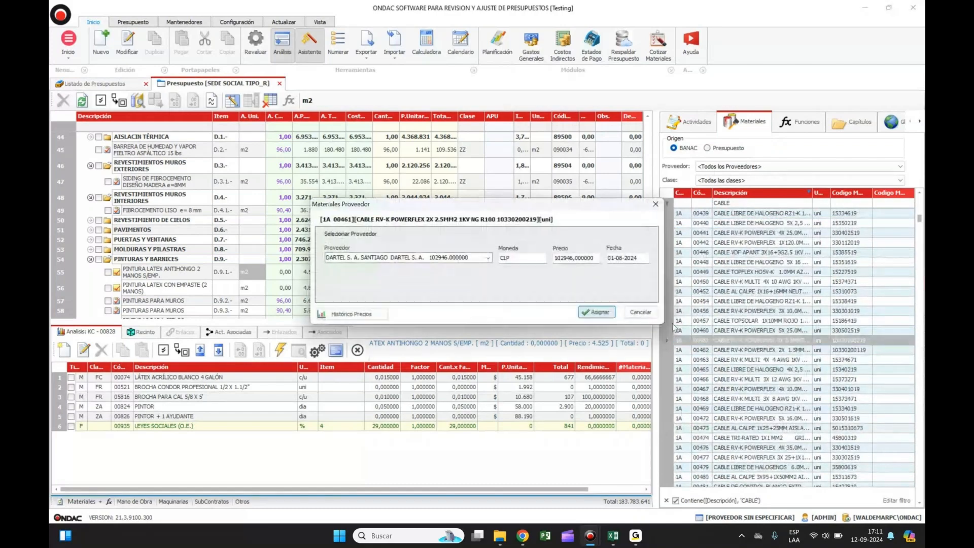
{"action": "left_click", "coordinate": [641, 312]}
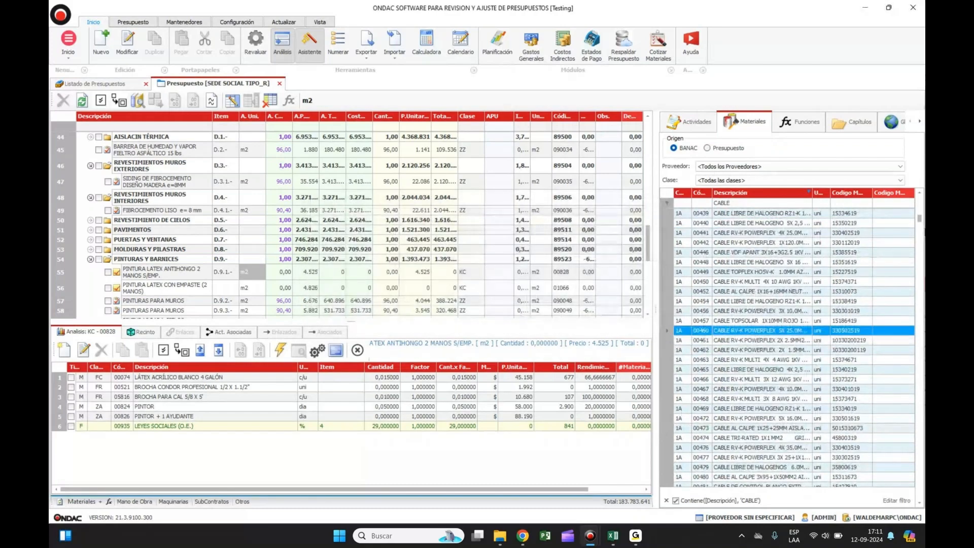
- Check the supplier and price of CABLE SOLAR 6MM2 NEGRO (METRO) without assigning it
{"action": "left_click_drag", "start_coordinate": [919, 219], "coordinate": [920, 226]}
{"action": "left_click", "coordinate": [918, 290]}
{"action": "double_click", "coordinate": [723, 400]}
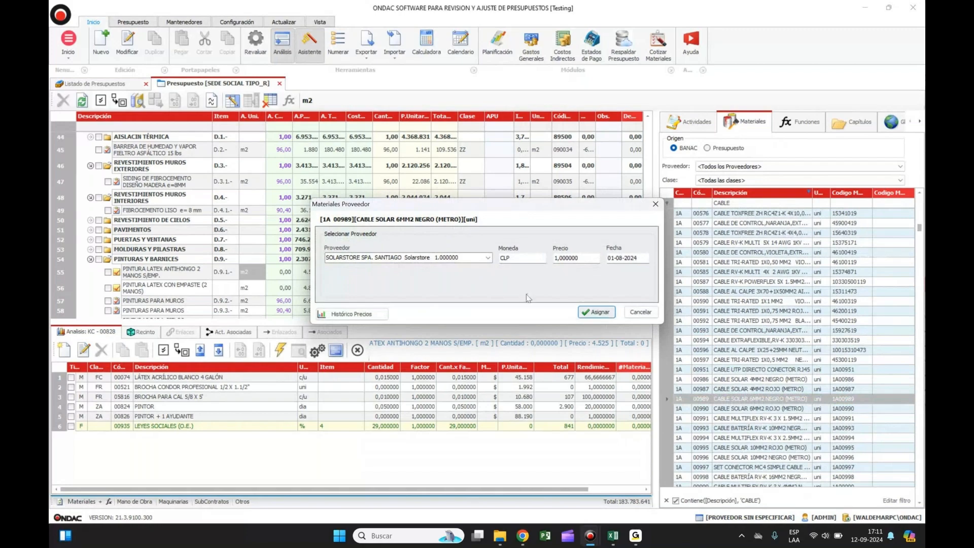
{"action": "left_click", "coordinate": [654, 318]}
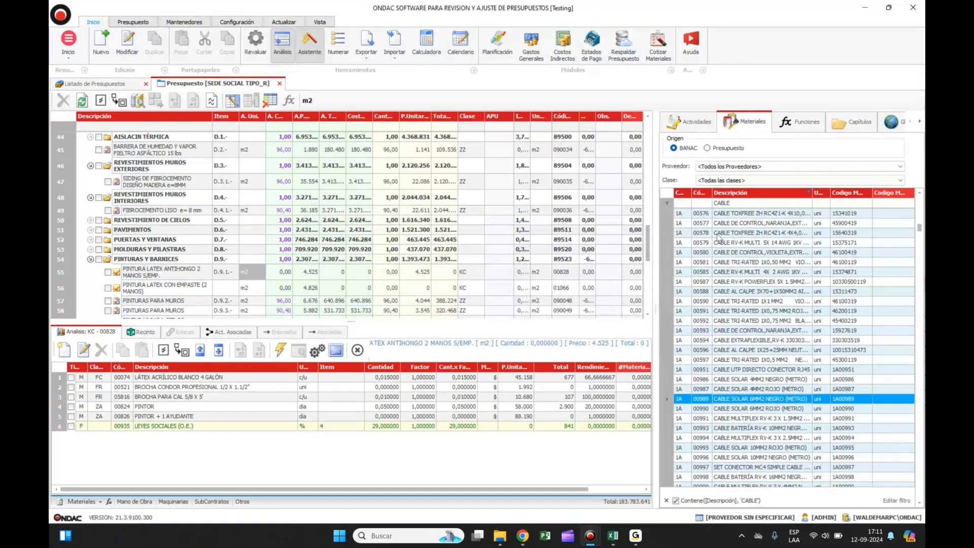
- Replace the material description filter with AYUDA to list the helper labour entries
{"action": "left_click", "coordinate": [739, 203]}
{"action": "key", "text": "BackSpace"}
{"action": "key", "text": "BackSpace"}
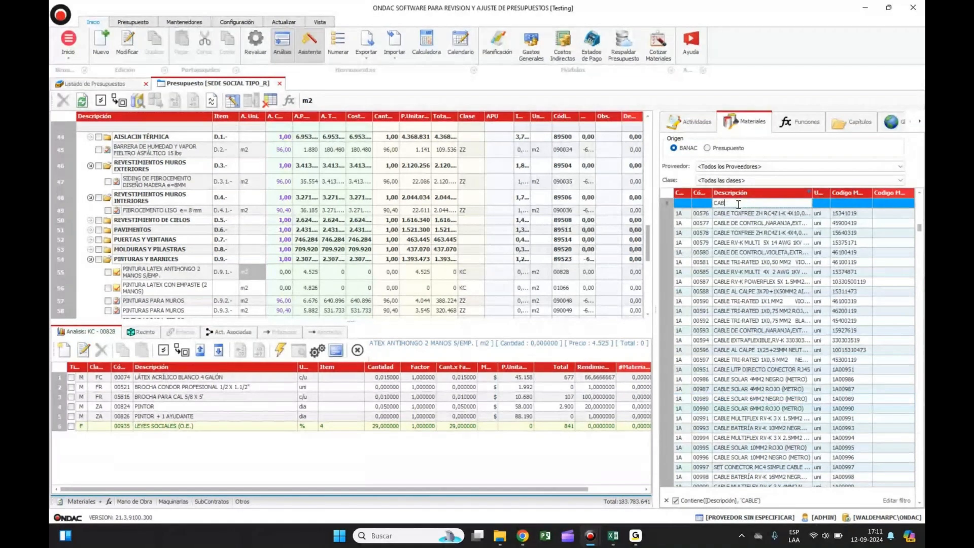
{"action": "key", "text": "BackSpace"}
{"action": "key", "text": "BackSpace"}
{"action": "key", "text": "BackSpace"}
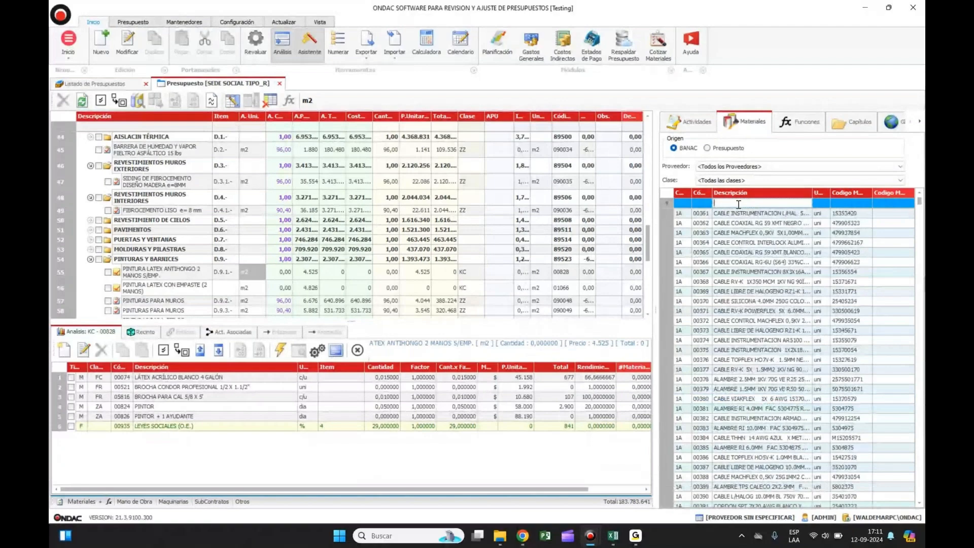
{"action": "type", "text": "AYUDA"}
{"action": "type", "text": "MTE"}
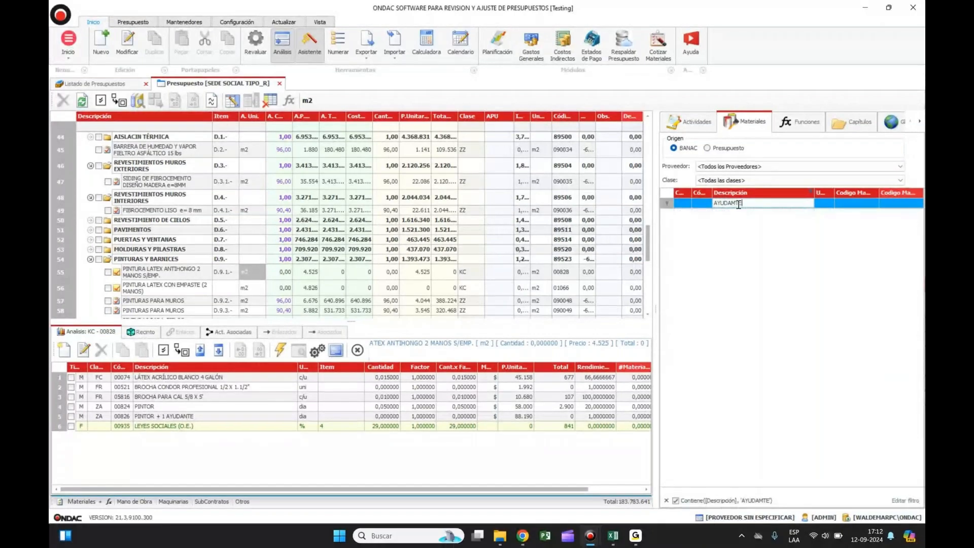
{"action": "key", "text": "BackSpace"}
{"action": "key", "text": "BackSpace"}
{"action": "key", "text": "BackSpace"}
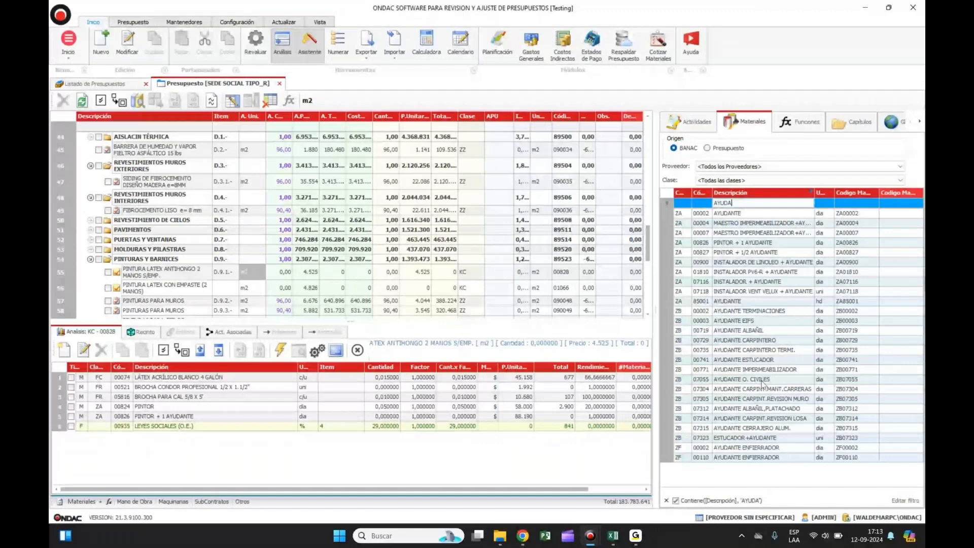
- Check the reference prices of AYUDANTE CERRAJERO ALUM. and the regional suppliers of AYUDANTE ENFIERRADOR without assigning them
{"action": "double_click", "coordinate": [774, 429]}
{"action": "left_click", "coordinate": [648, 317]}
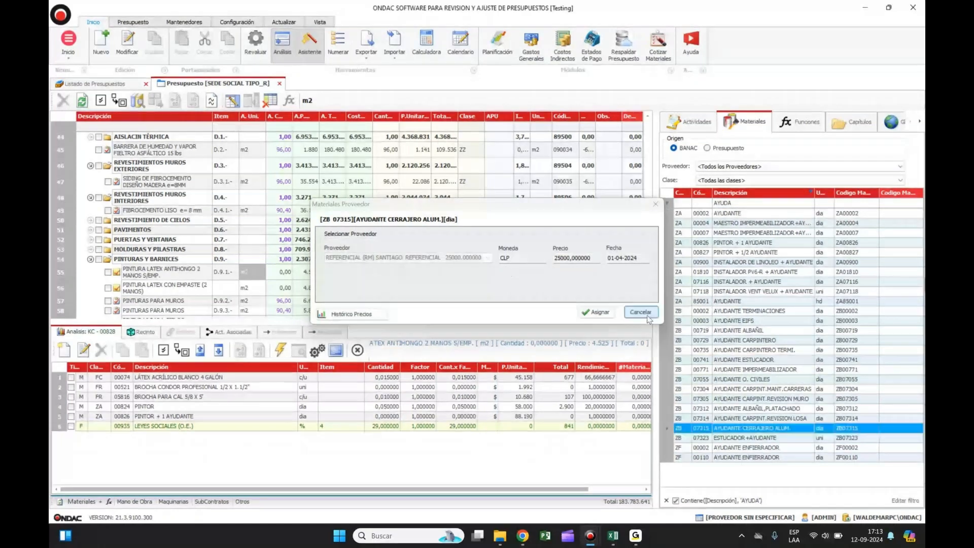
{"action": "double_click", "coordinate": [748, 448]}
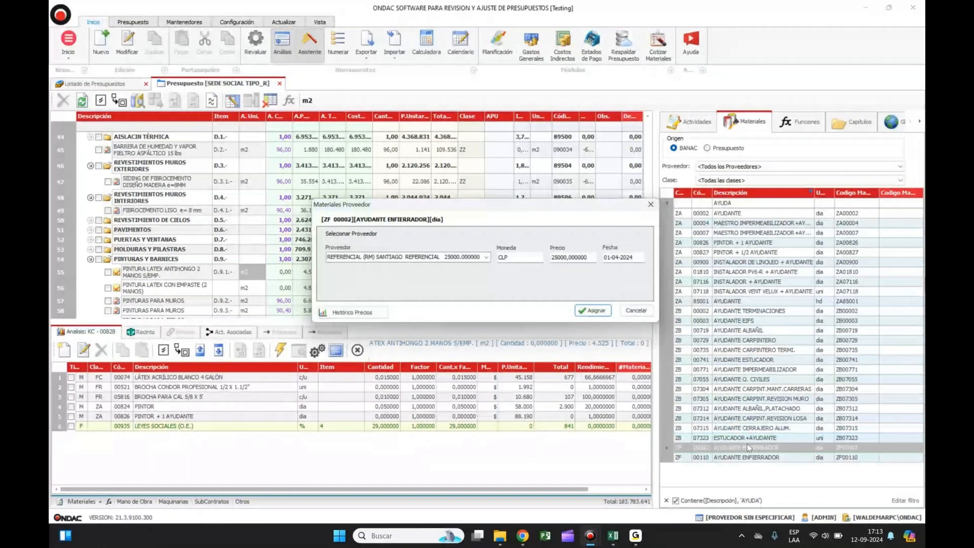
{"action": "left_click", "coordinate": [488, 258]}
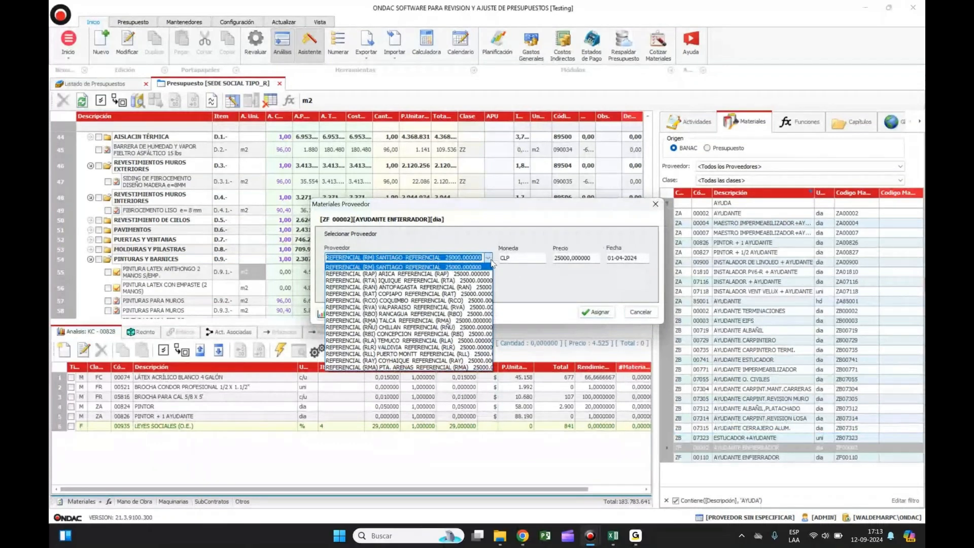
{"action": "left_click", "coordinate": [530, 208]}
{"action": "left_click", "coordinate": [652, 208]}
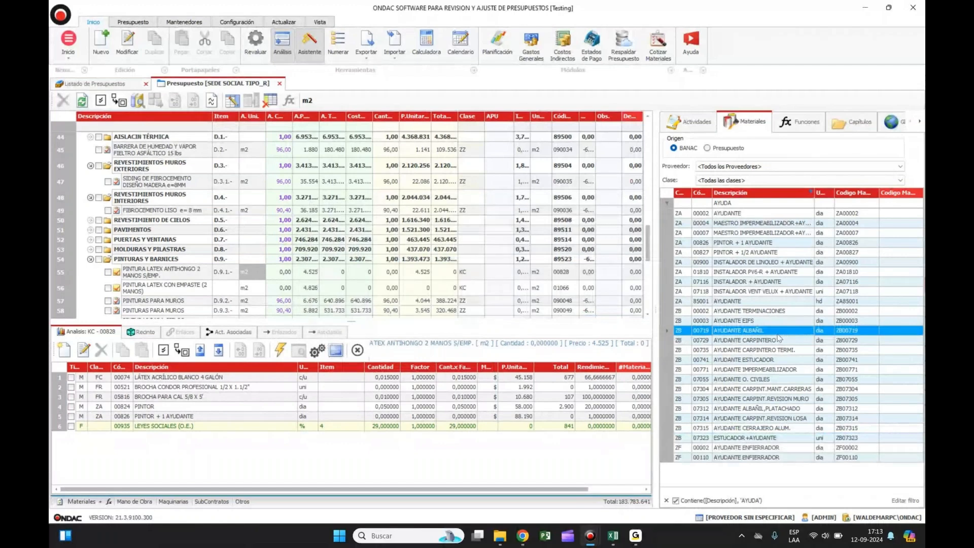
- Review the regional reference suppliers and prices of MAESTRO IMPERMEABILIZADOR+AYUDANTE without assigning it
{"action": "left_click", "coordinate": [767, 235]}
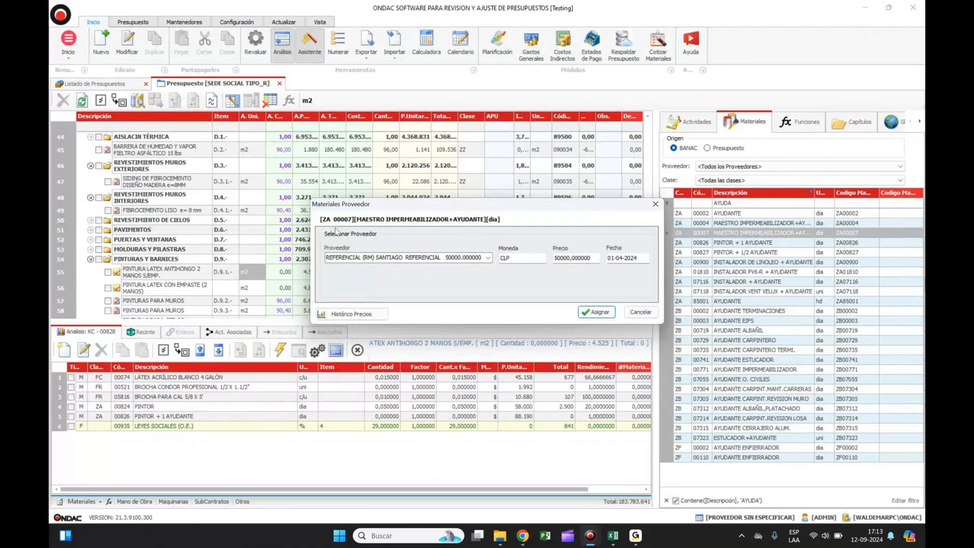
{"action": "left_click", "coordinate": [487, 258]}
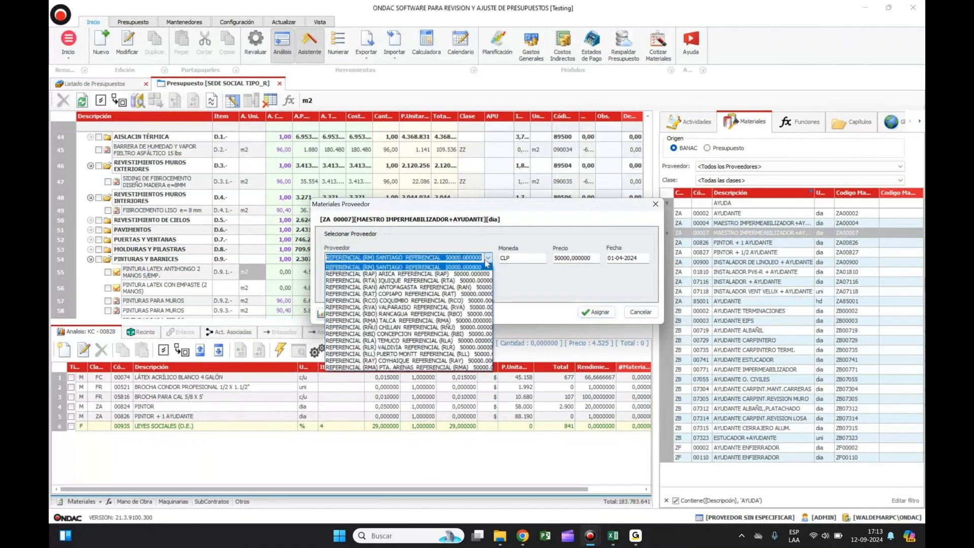
{"action": "left_click", "coordinate": [465, 320]}
{"action": "left_click", "coordinate": [637, 314]}
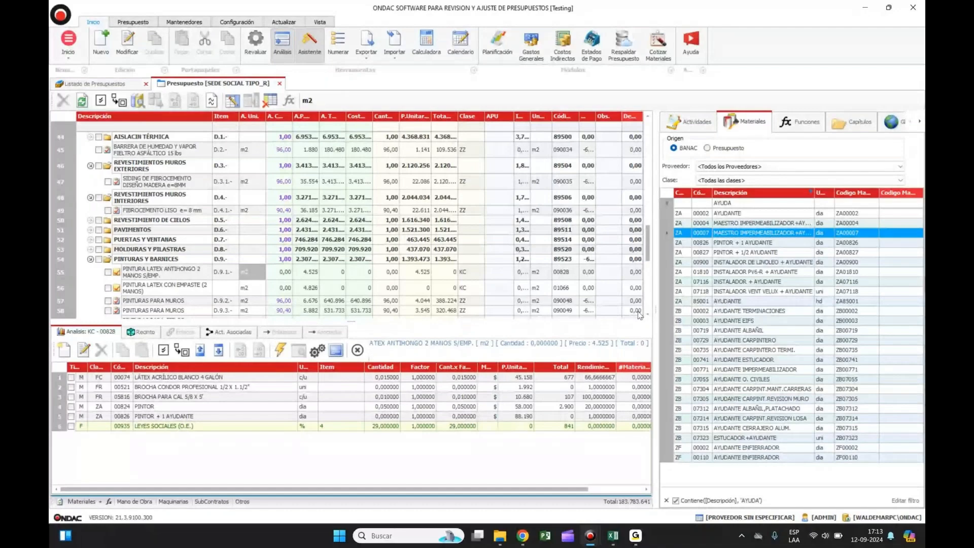
- Close the item's price analysis and filter the assistant's BANAC activities by descriptions containing EXCA
{"action": "left_click", "coordinate": [687, 126]}
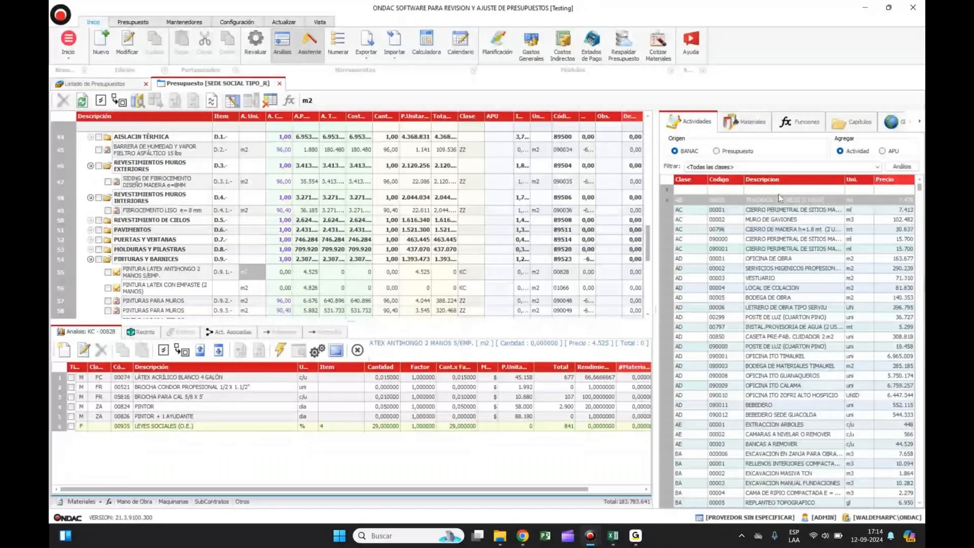
{"action": "left_click", "coordinate": [357, 350]}
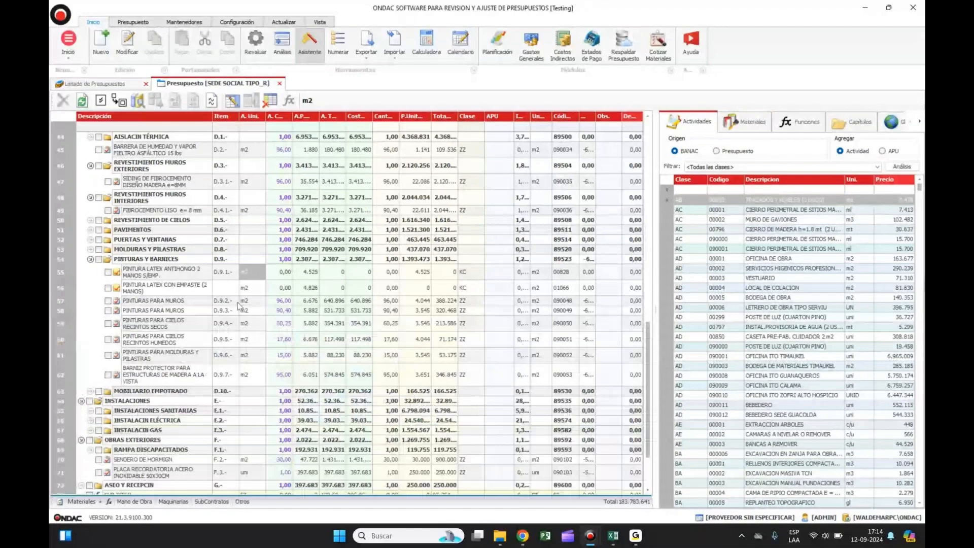
{"action": "left_click", "coordinate": [776, 190]}
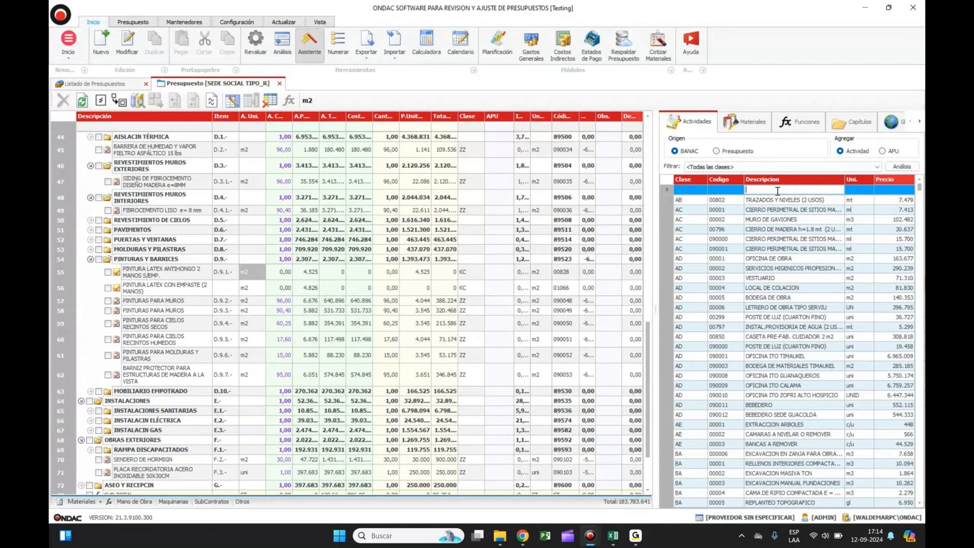
{"action": "type", "text": "EXCA"}
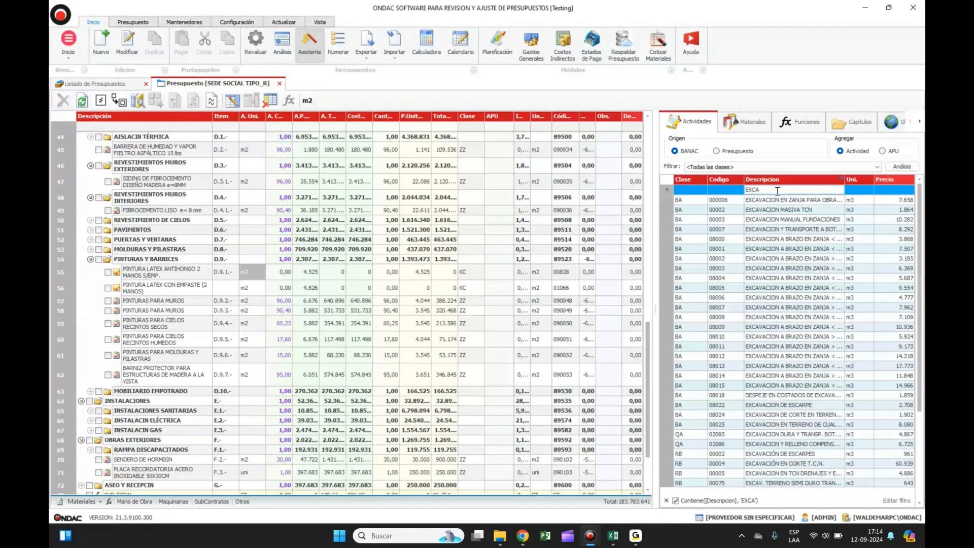
- Review the filtered excavation activities and examine the unit price analysis of EXCAVACION A MANO CON AGOTAMIENTO without adding it
{"action": "left_click", "coordinate": [802, 299]}
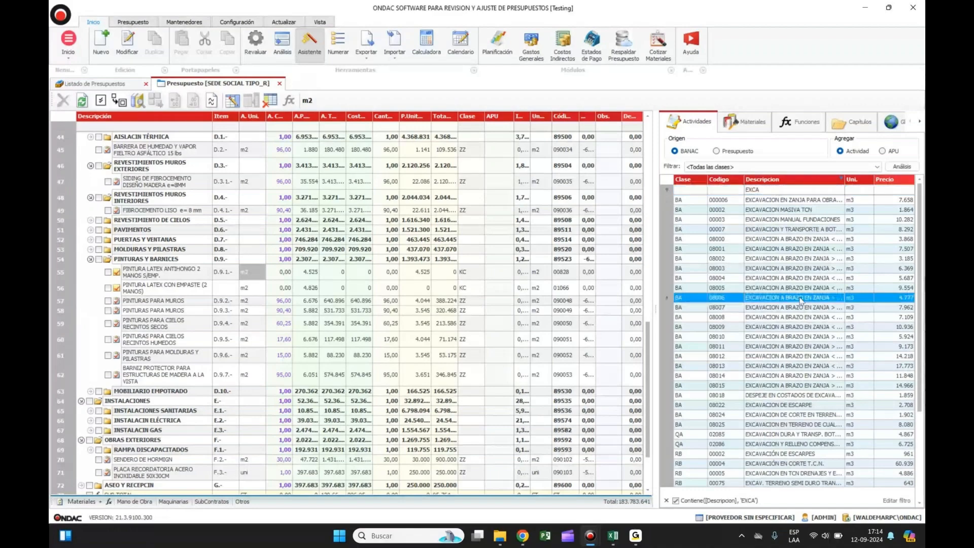
{"action": "scroll", "coordinate": [801, 301], "scroll_direction": "down", "scroll_amount": 3}
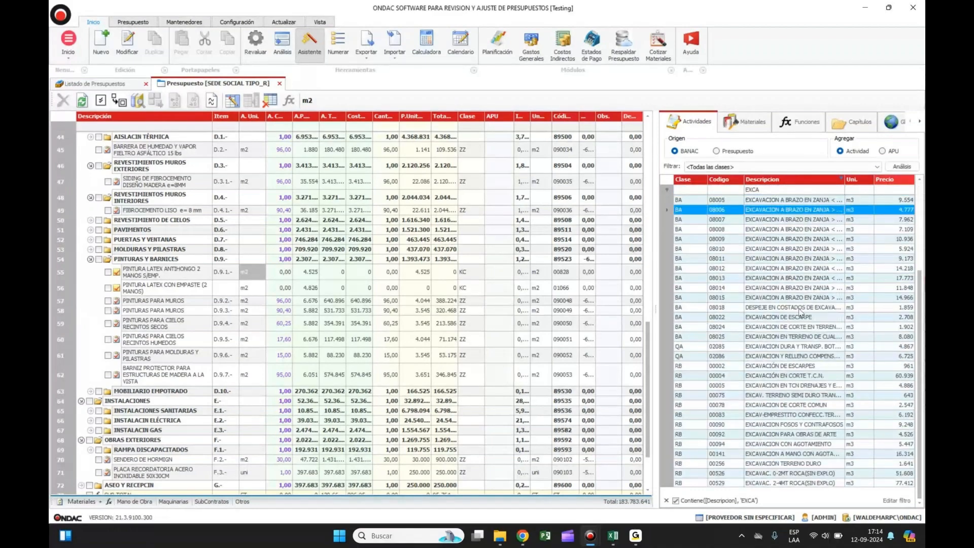
{"action": "scroll", "coordinate": [800, 312], "scroll_direction": "down", "scroll_amount": 1}
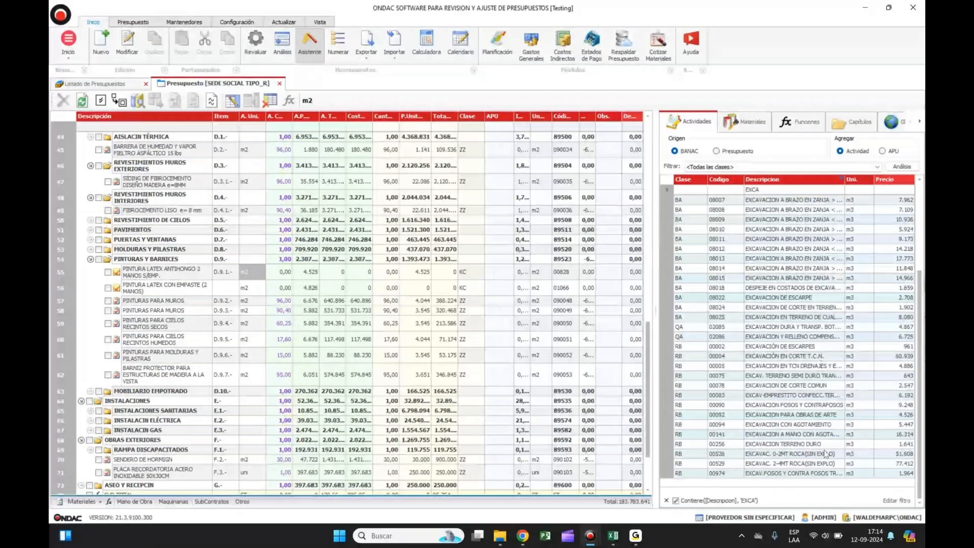
{"action": "left_click", "coordinate": [823, 435]}
{"action": "left_click", "coordinate": [906, 165]}
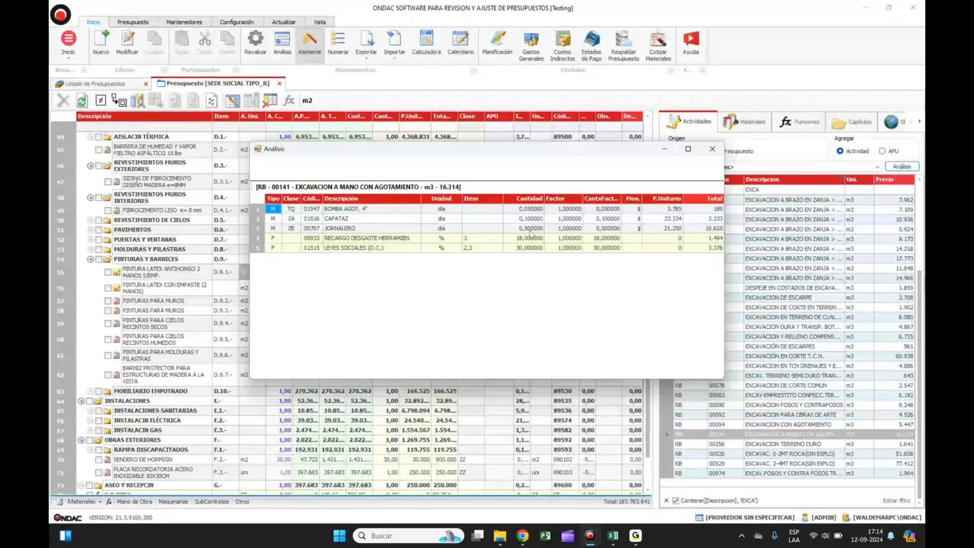
{"action": "left_click", "coordinate": [712, 150]}
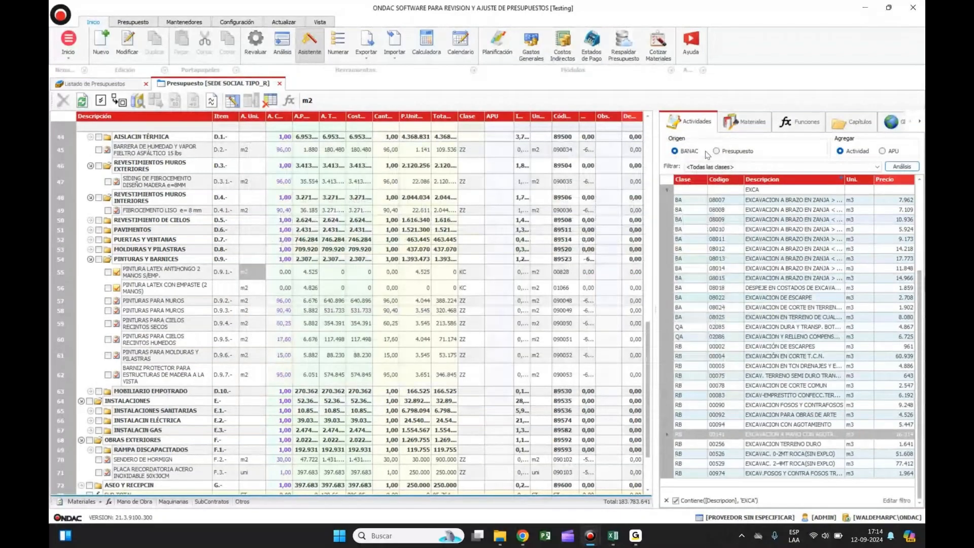
- Collapse the PINTURAS Y BARNICES chapter, go over the budget from its beginning and close it
{"action": "left_click", "coordinate": [90, 259]}
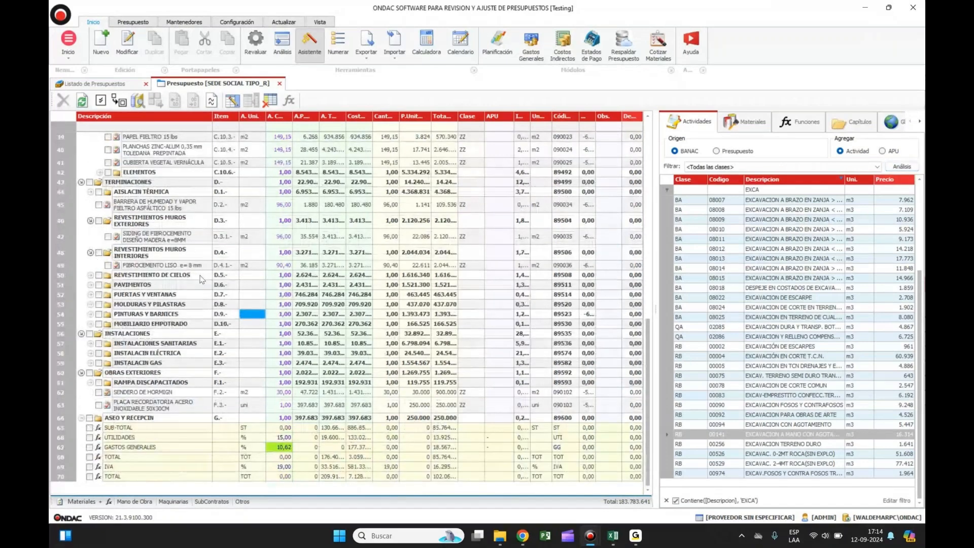
{"action": "scroll", "coordinate": [202, 279], "scroll_direction": "up", "scroll_amount": 12}
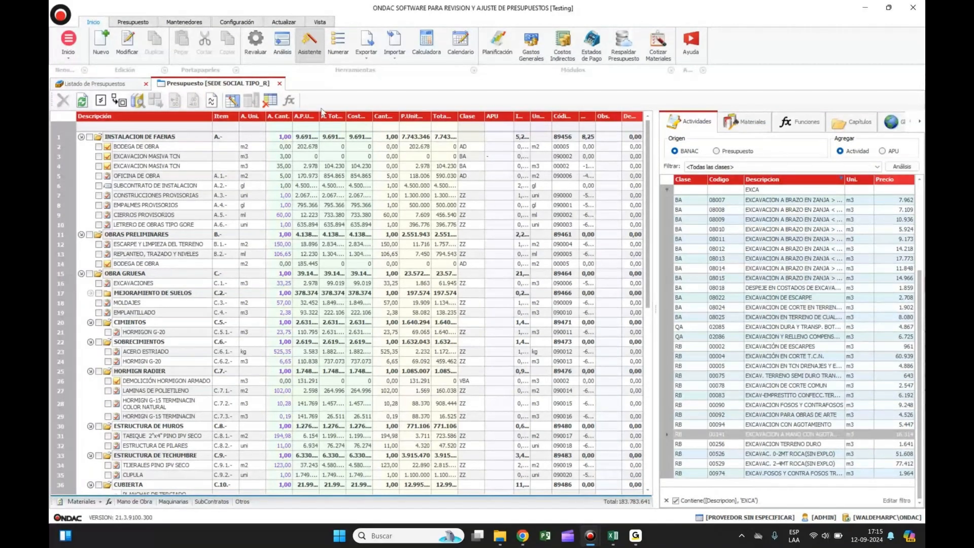
{"action": "left_click", "coordinate": [279, 83]}
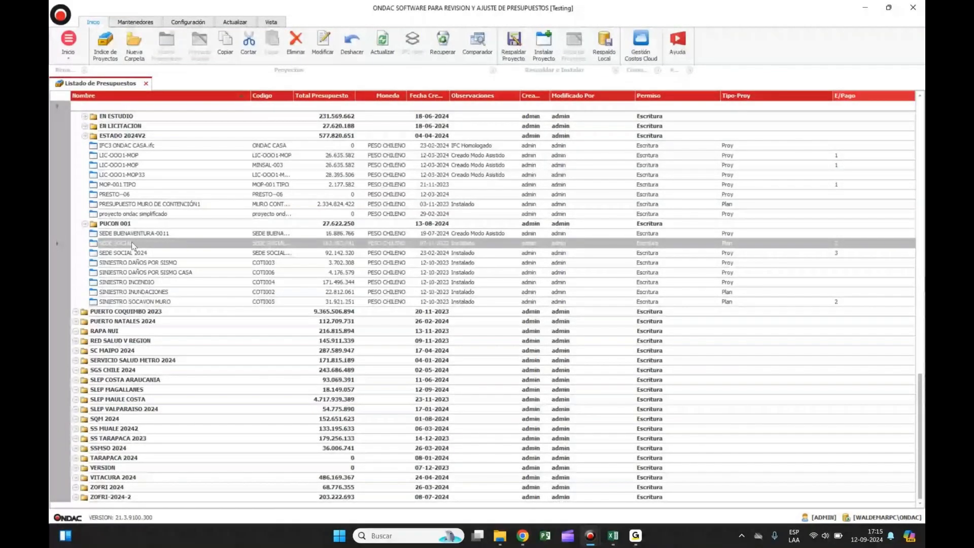
- Check the project type options in the SEDE SOCIAL project's properties and save them with the type Plantilla
{"action": "double_click", "coordinate": [165, 245]}
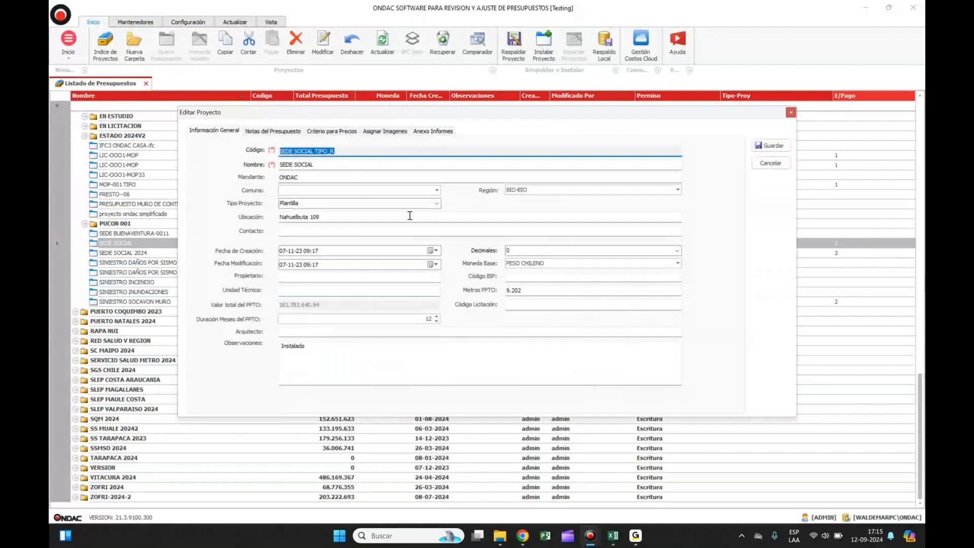
{"action": "left_click", "coordinate": [437, 206]}
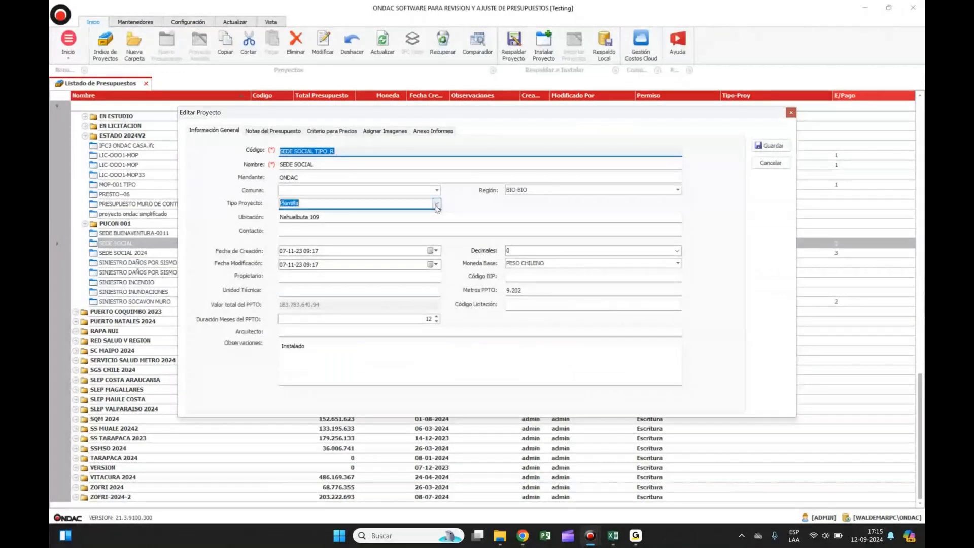
{"action": "left_click", "coordinate": [437, 206]}
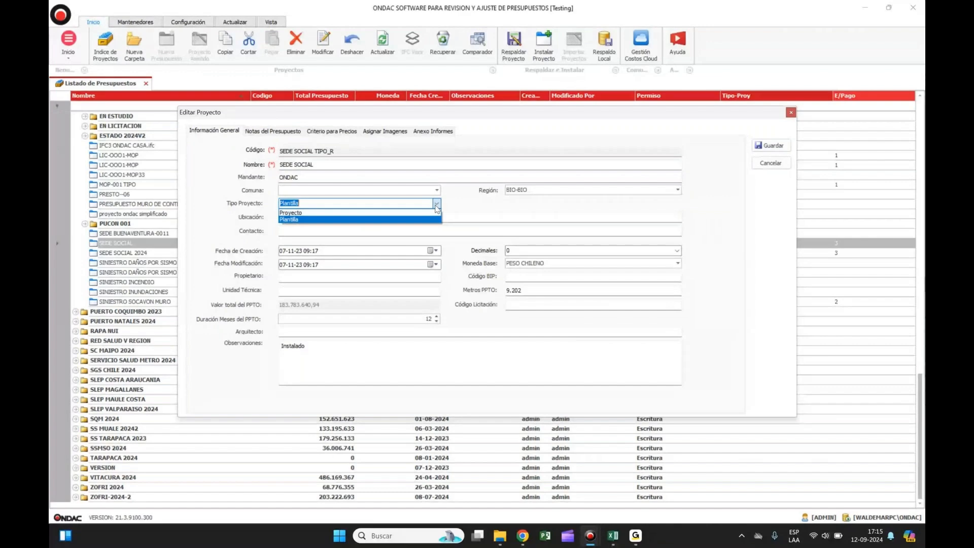
{"action": "left_click", "coordinate": [722, 162]}
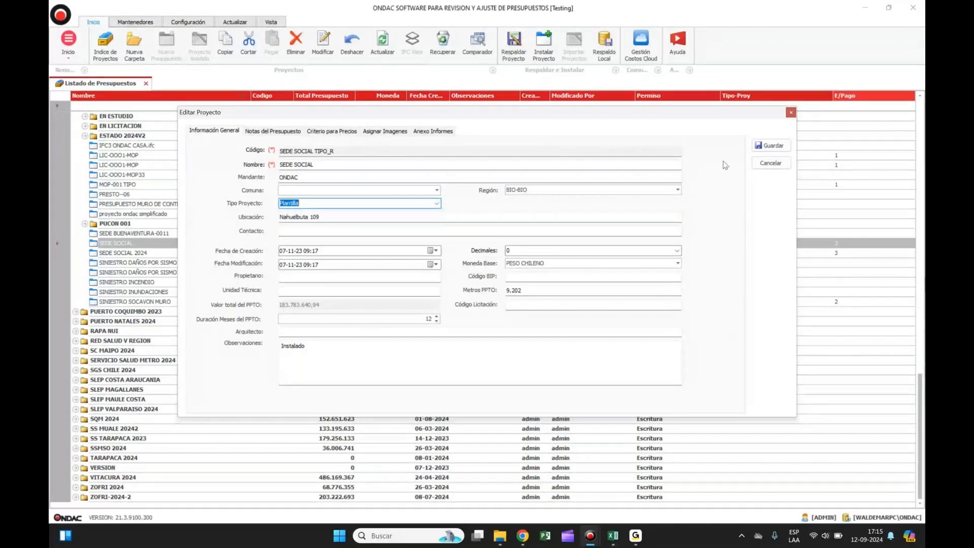
{"action": "left_click", "coordinate": [759, 146]}
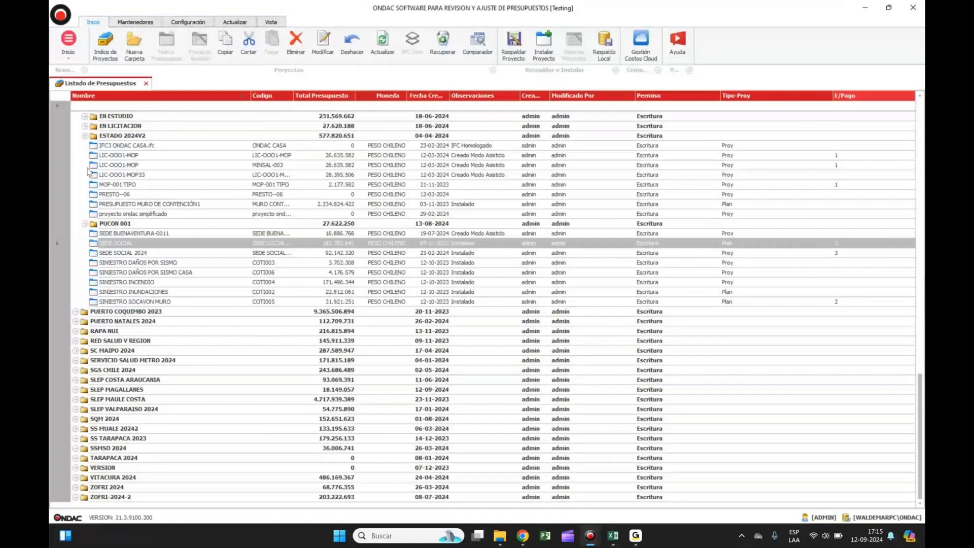
- Create a new folder named ONDAC 2024-001 within PROYECTOS TIPO
{"action": "left_click", "coordinate": [110, 137]}
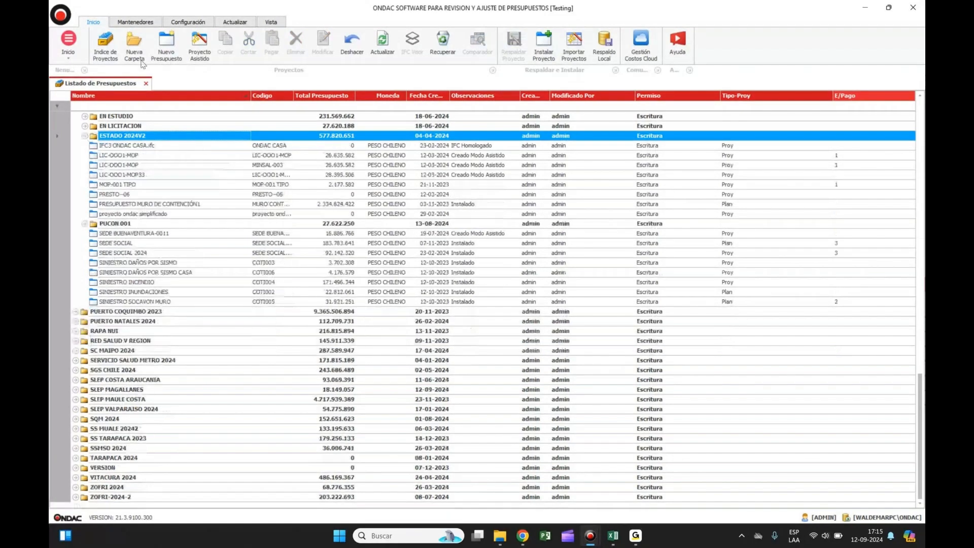
{"action": "left_click", "coordinate": [134, 45]}
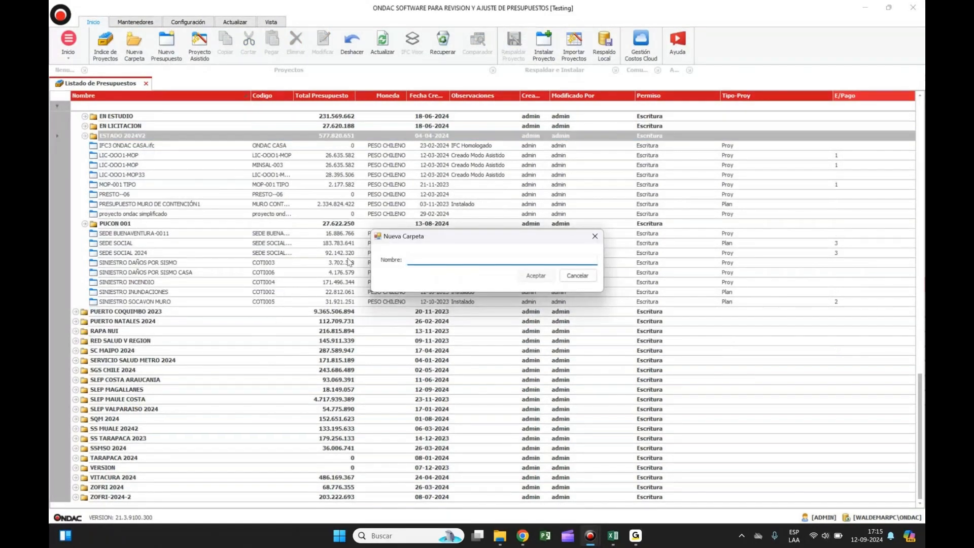
{"action": "type", "text": "ONDAC 2024-001"}
{"action": "left_click", "coordinate": [545, 278]}
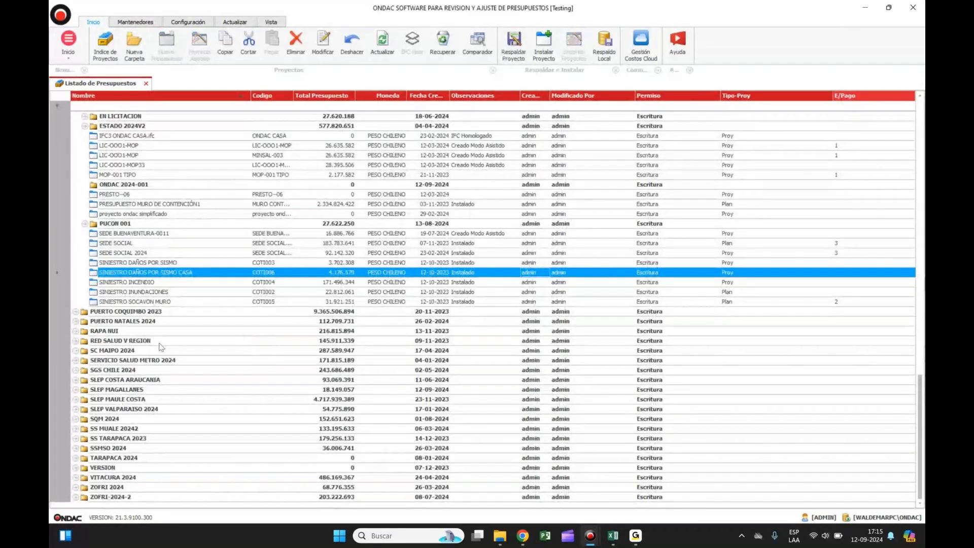
- Create an assisted project from scratch in the ONDAC 2024V2 folder, loading its data from the SEDE SOCIAL template
{"action": "scroll", "coordinate": [162, 347], "scroll_direction": "up", "scroll_amount": 4}
{"action": "scroll", "coordinate": [161, 347], "scroll_direction": "up", "scroll_amount": 4}
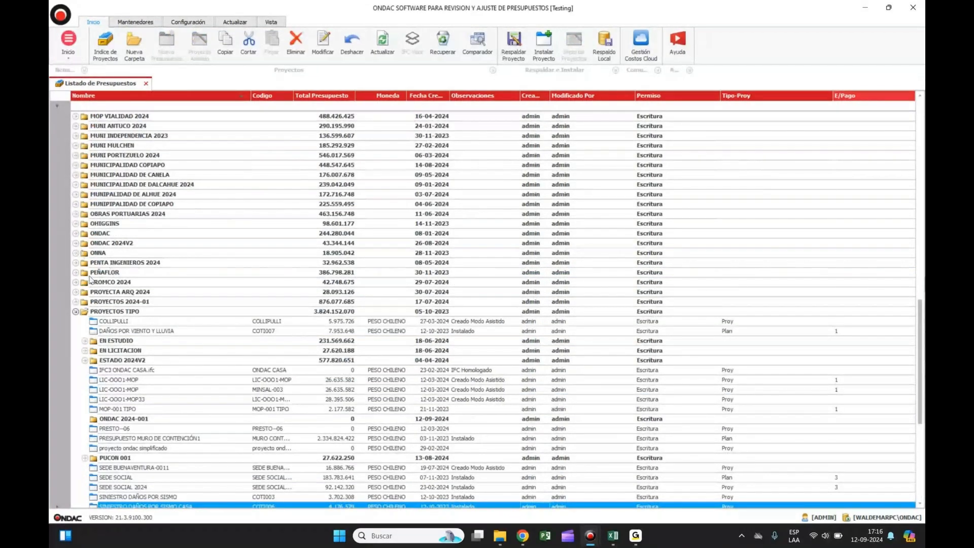
{"action": "double_click", "coordinate": [87, 246]}
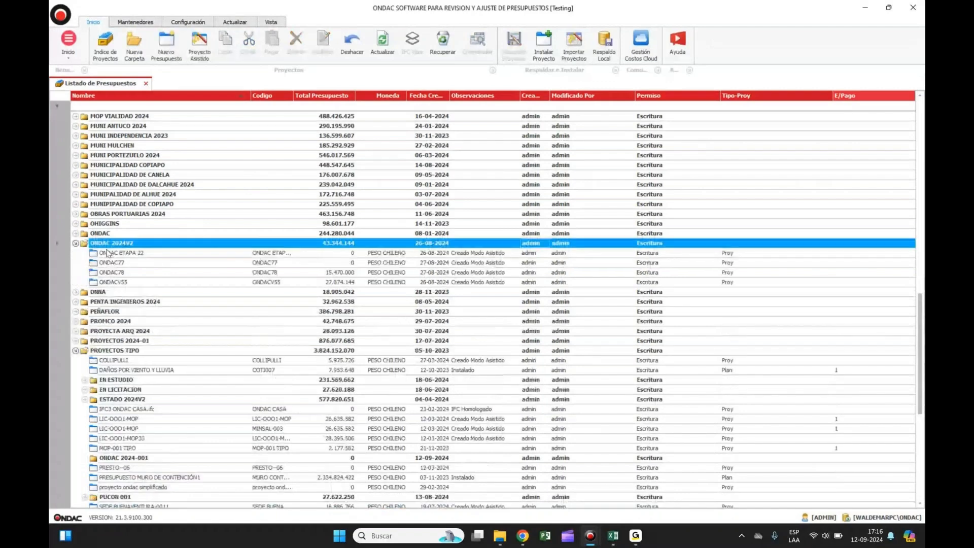
{"action": "left_click", "coordinate": [202, 54]}
{"action": "left_click", "coordinate": [553, 254]}
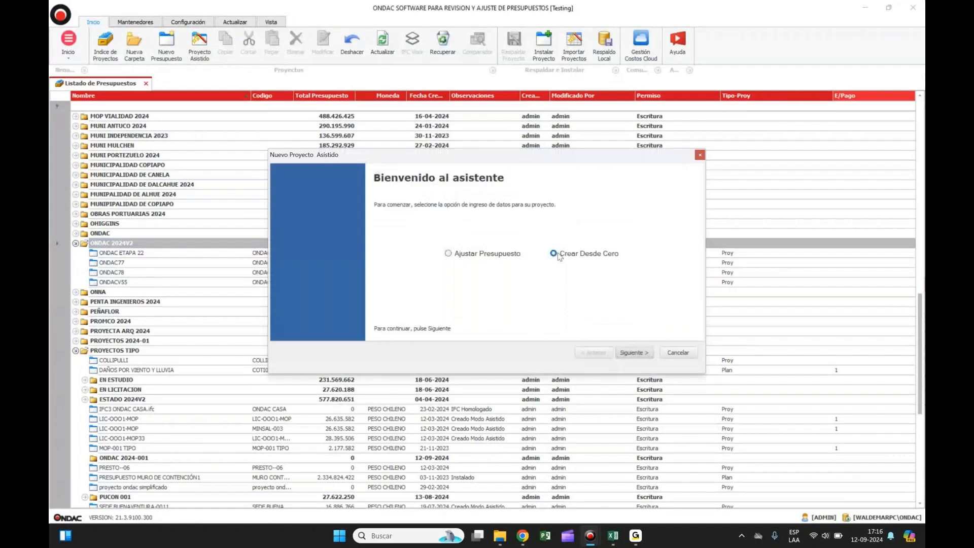
{"action": "left_click", "coordinate": [650, 357]}
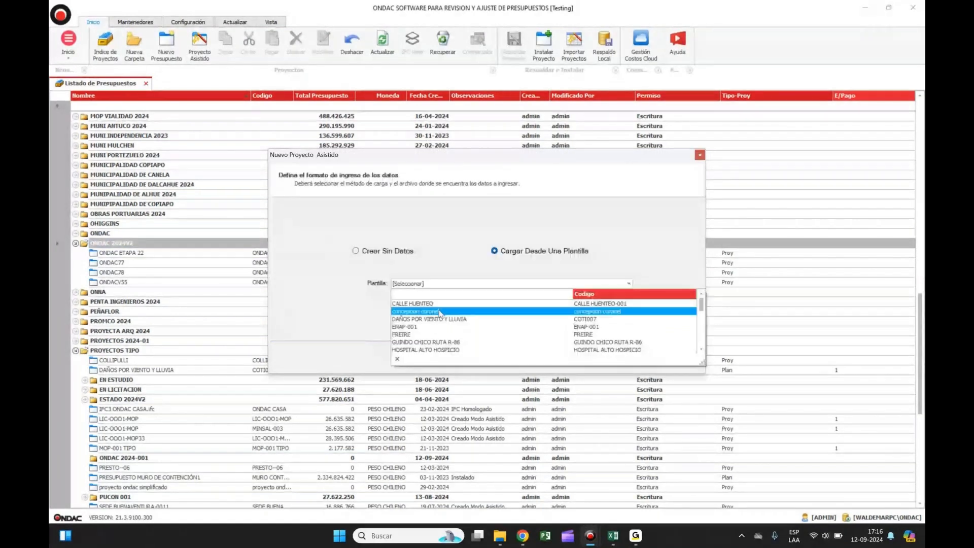
{"action": "left_click_drag", "start_coordinate": [701, 303], "coordinate": [709, 332]}
{"action": "left_click", "coordinate": [437, 342]}
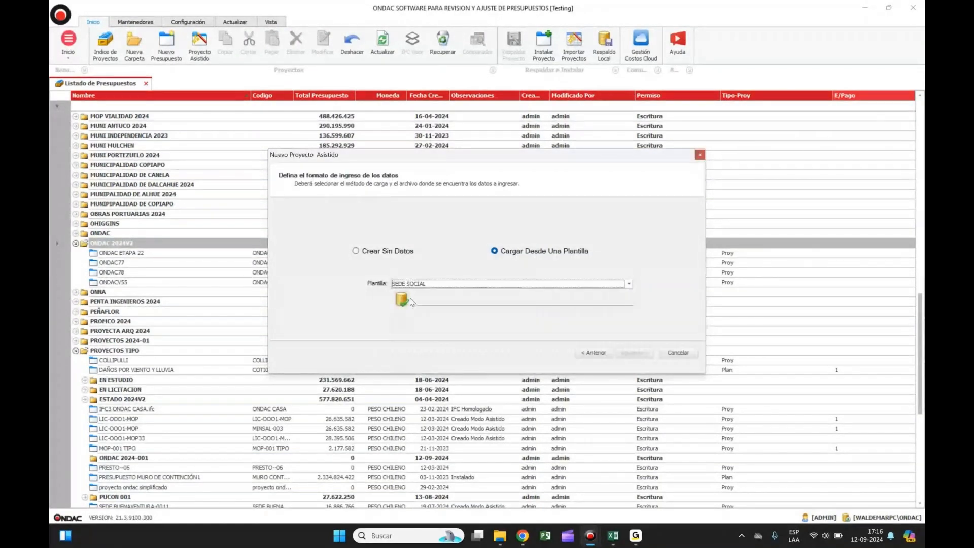
{"action": "left_click", "coordinate": [634, 352]}
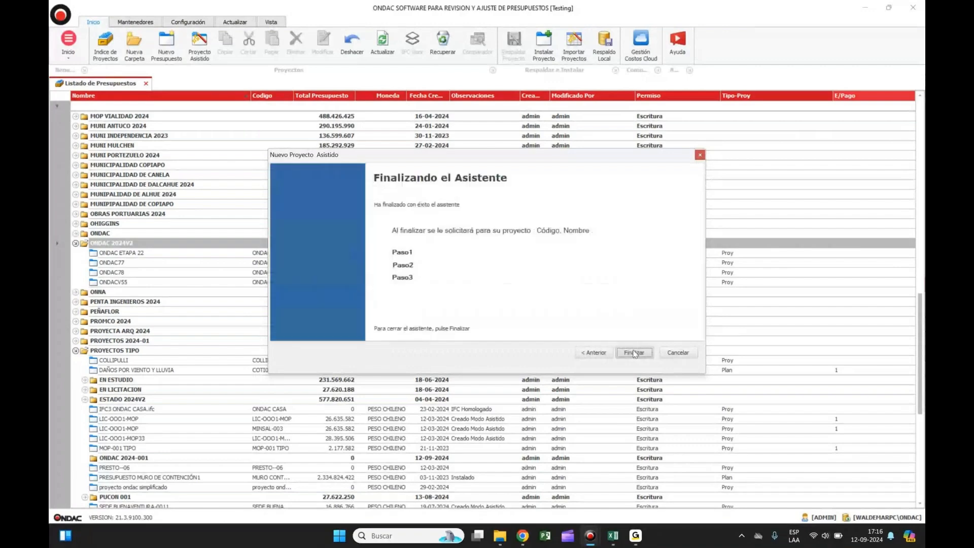
{"action": "left_click", "coordinate": [634, 352]}
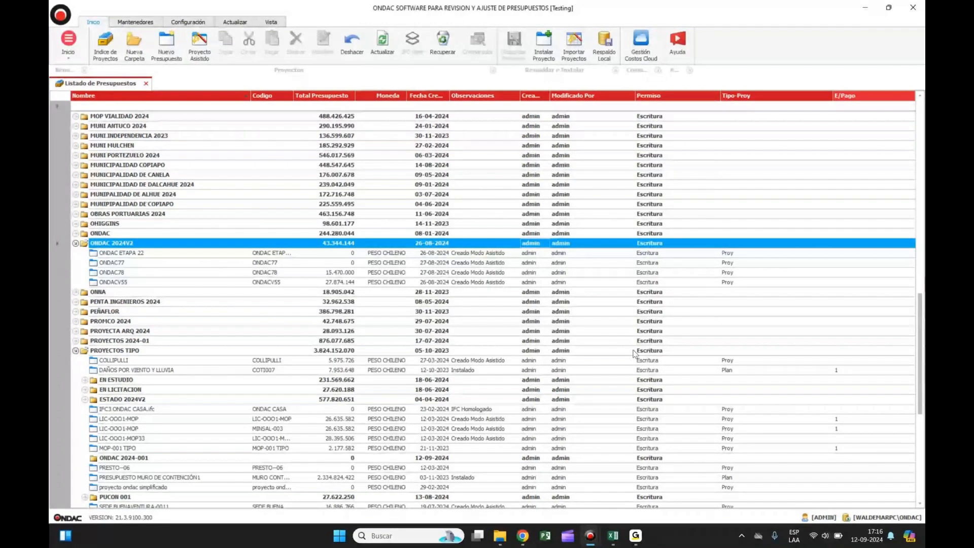
- Enter SEDE SOCIAL NAHUELBUTA-001 as the new project's code and name, save it and acknowledge the activity revaluation
{"action": "type", "text": "SEDE SOCIAL NAHUELBU"}
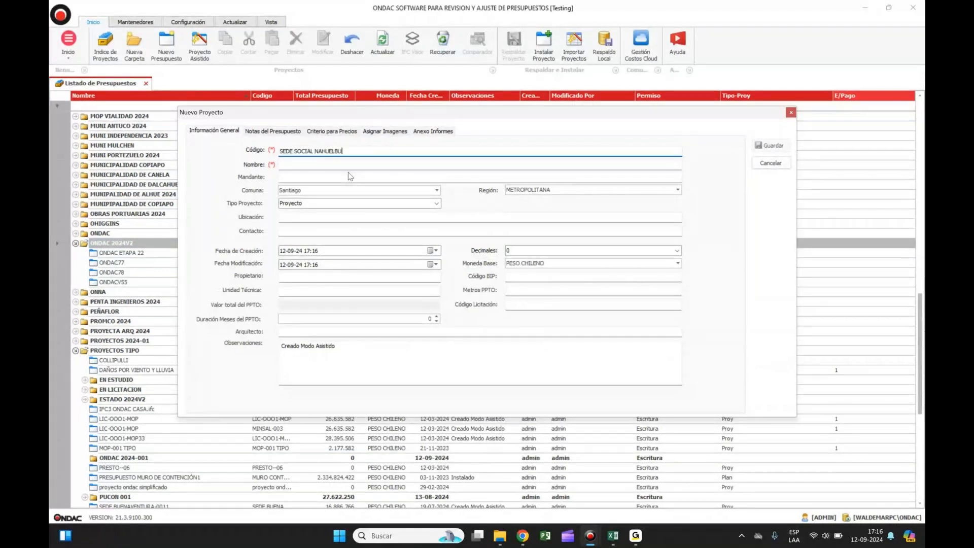
{"action": "type", "text": "TA-001"}
{"action": "key", "text": "shift+Left"}
{"action": "key", "text": "shift+Left"}
{"action": "key", "text": "shift+Left"}
{"action": "key", "text": "shift+Left"}
{"action": "key", "text": "shift+Left"}
{"action": "key", "text": "shift+Left"}
{"action": "key", "text": "shift+Left"}
{"action": "key", "text": "shift+Left"}
{"action": "key", "text": "shift+Left"}
{"action": "key", "text": "shift+Left"}
{"action": "key", "text": "shift+Left"}
{"action": "key", "text": "shift+Left"}
{"action": "key", "text": "shift+Left"}
{"action": "key", "text": "shift+Left"}
{"action": "key", "text": "shift+Left"}
{"action": "key", "text": "shift+Left"}
{"action": "key", "text": "shift+Left"}
{"action": "key", "text": "shift+Left"}
{"action": "key", "text": "shift+Left"}
{"action": "key", "text": "shift+Left"}
{"action": "key", "text": "shift+Left"}
{"action": "key", "text": "shift+Left"}
{"action": "key", "text": "shift+Left"}
{"action": "key", "text": "shift+Left"}
{"action": "key", "text": "shift+Left"}
{"action": "key", "text": "shift+Left"}
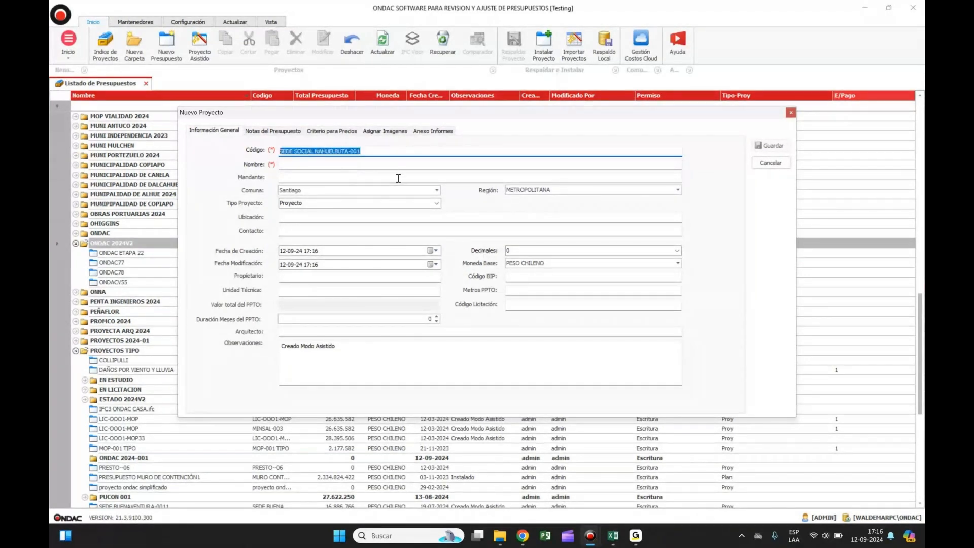
{"action": "key", "text": "ctrl+c"}
{"action": "left_click", "coordinate": [389, 165]}
{"action": "key", "text": "ctrl+v"}
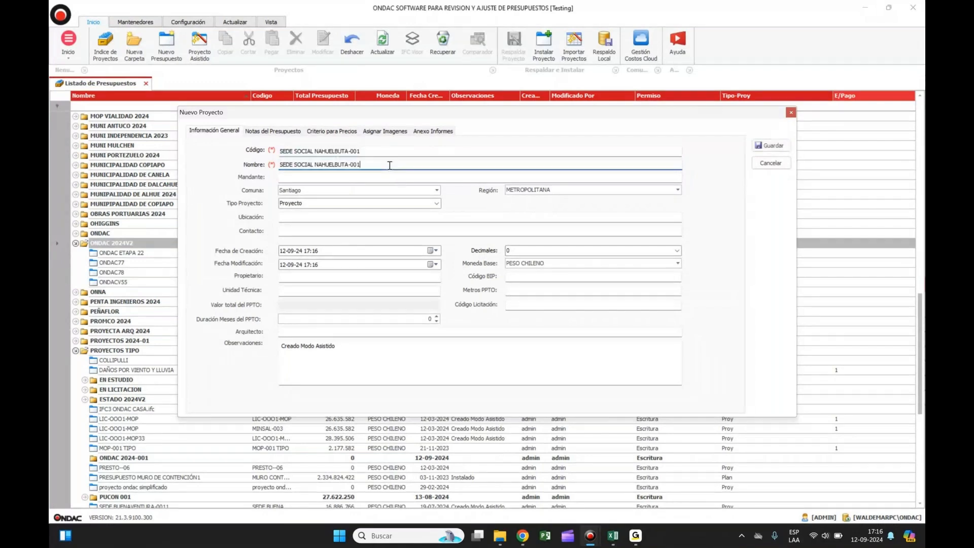
{"action": "left_click", "coordinate": [765, 147]}
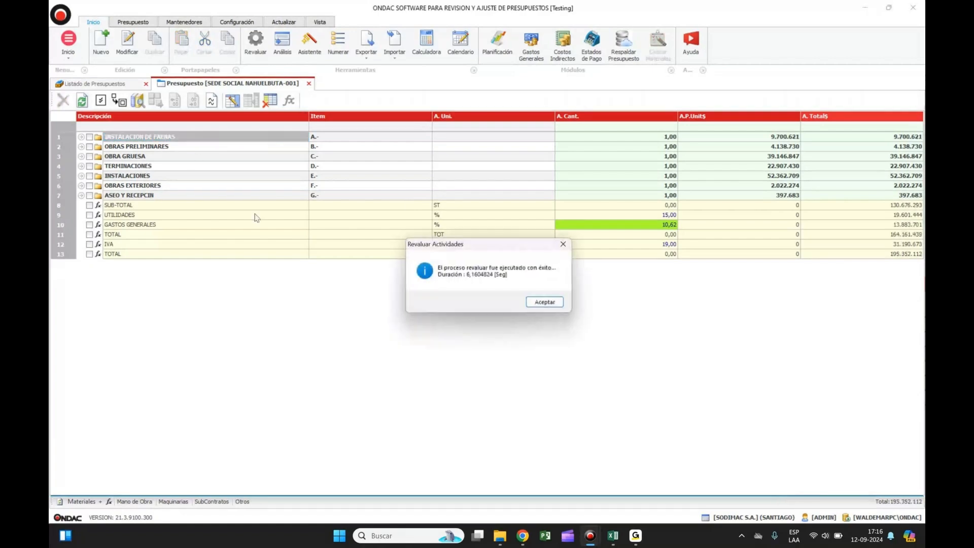
{"action": "key", "text": "Return"}
- Readjust the prices of all material classes in SEDE SOCIAL NAHUELBUTA-001 by 25 % and close the materials list
{"action": "left_click", "coordinate": [865, 254]}
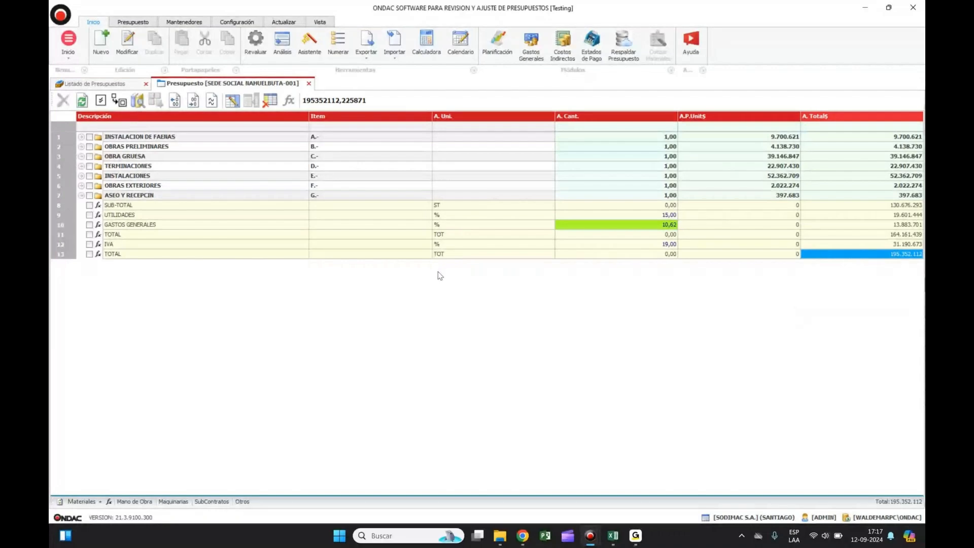
{"action": "left_click", "coordinate": [133, 21]}
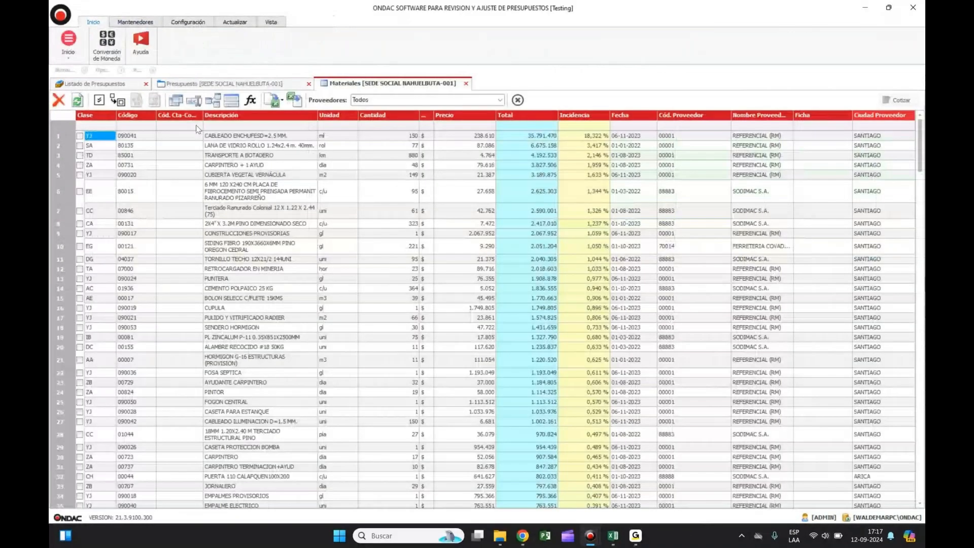
{"action": "left_click", "coordinate": [250, 100]}
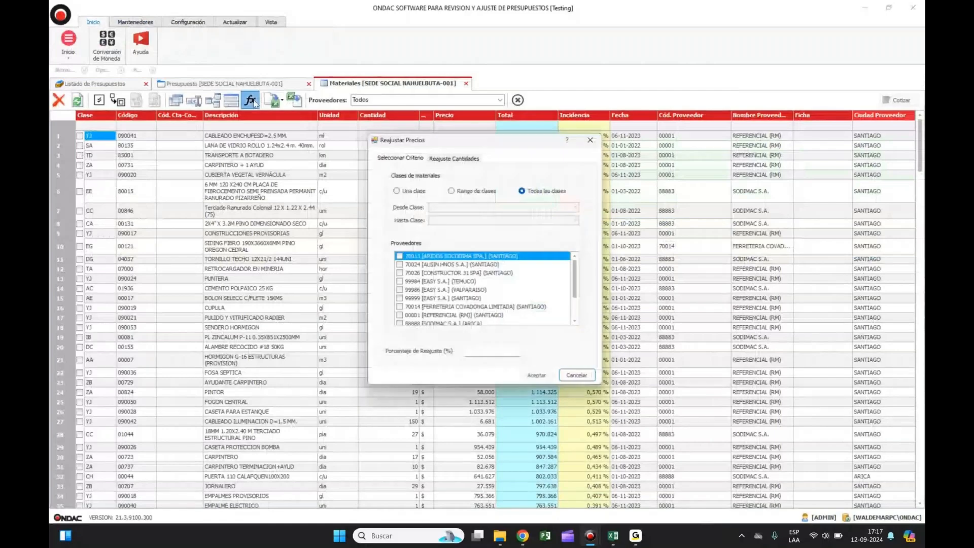
{"action": "left_click", "coordinate": [507, 356]}
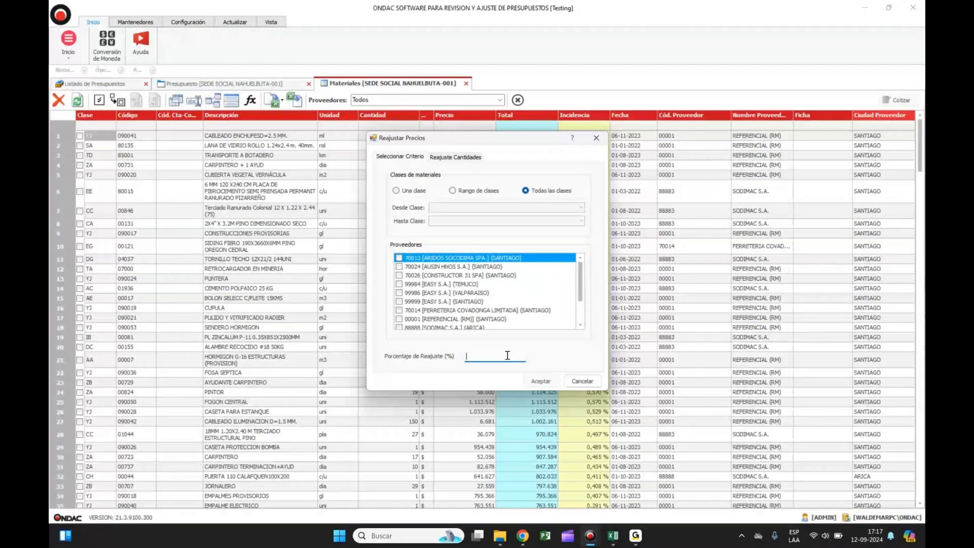
{"action": "type", "text": "1"}
{"action": "key", "text": "BackSpace"}
{"action": "type", "text": "25"}
{"action": "left_click", "coordinate": [541, 381]}
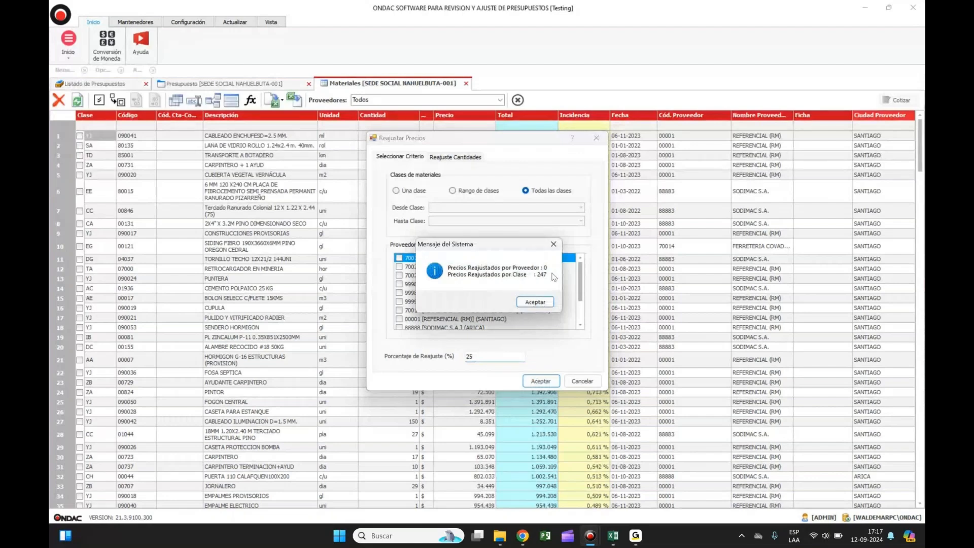
{"action": "left_click", "coordinate": [535, 302]}
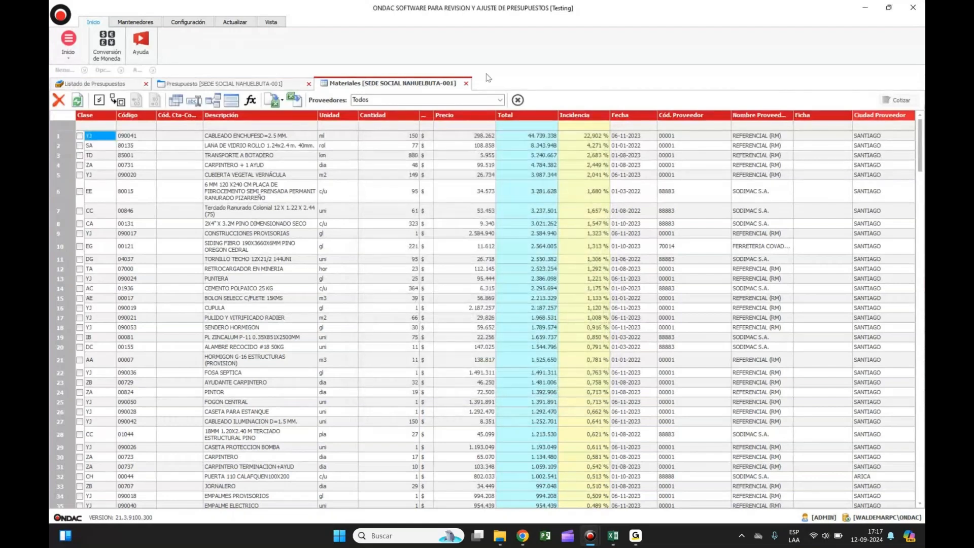
{"action": "left_click", "coordinate": [465, 83]}
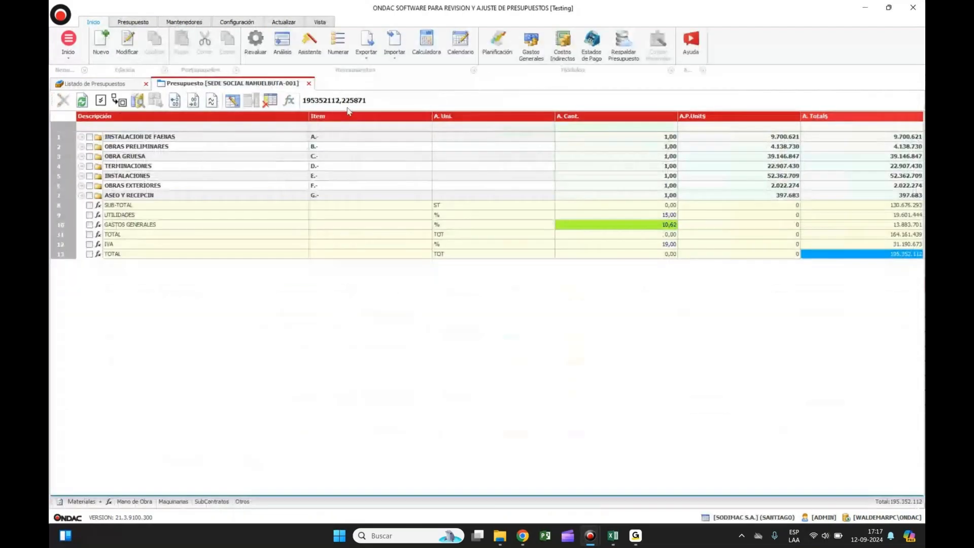
- Revalue the budget's activities with the readjusted prices and select the final TOTAL amount
{"action": "left_click", "coordinate": [255, 48]}
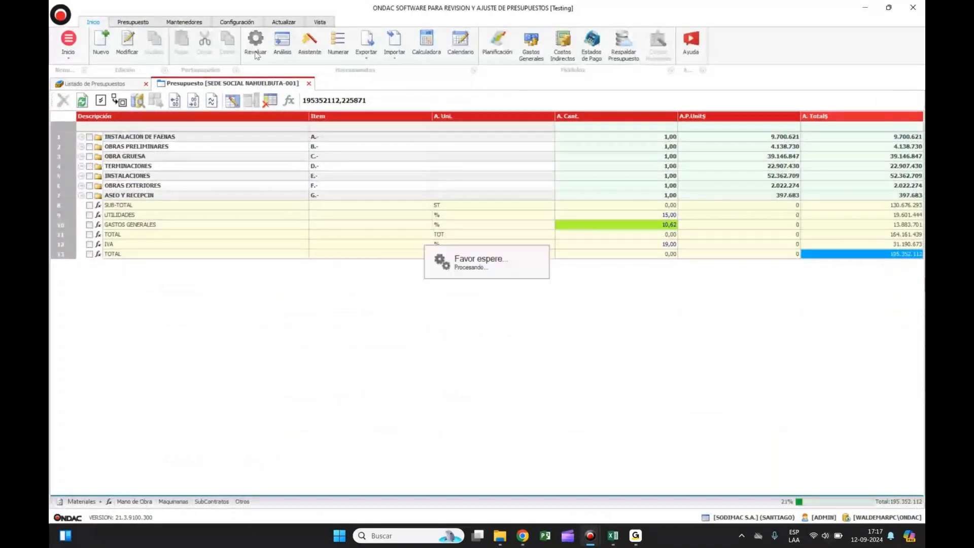
{"action": "left_click", "coordinate": [544, 302]}
{"action": "left_click", "coordinate": [903, 255]}
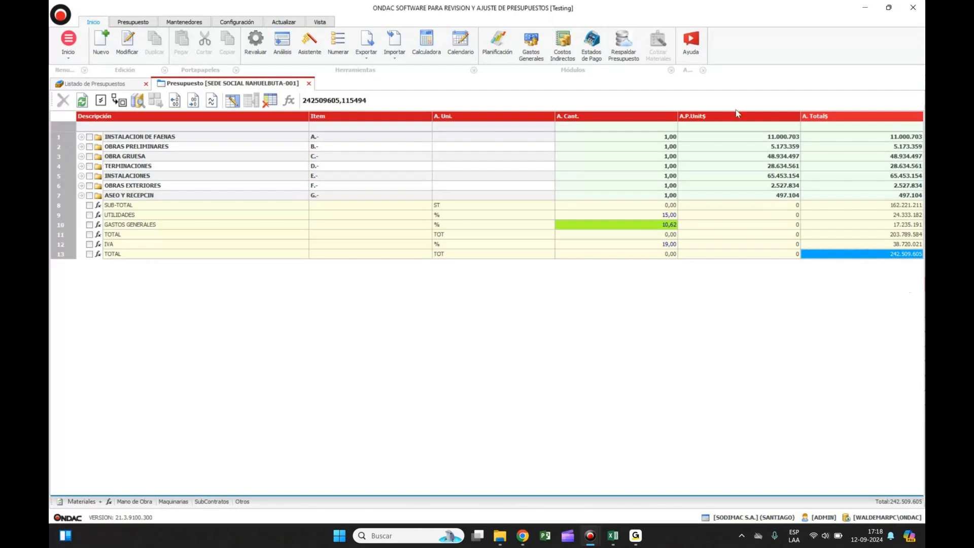
- Show the assistant, expand INSTALACIONES down to RED AGUA POTABLE, and examine the price analysis of RED AGUA FRÍA and RED AGUA CALIENTE
{"action": "left_click", "coordinate": [310, 51]}
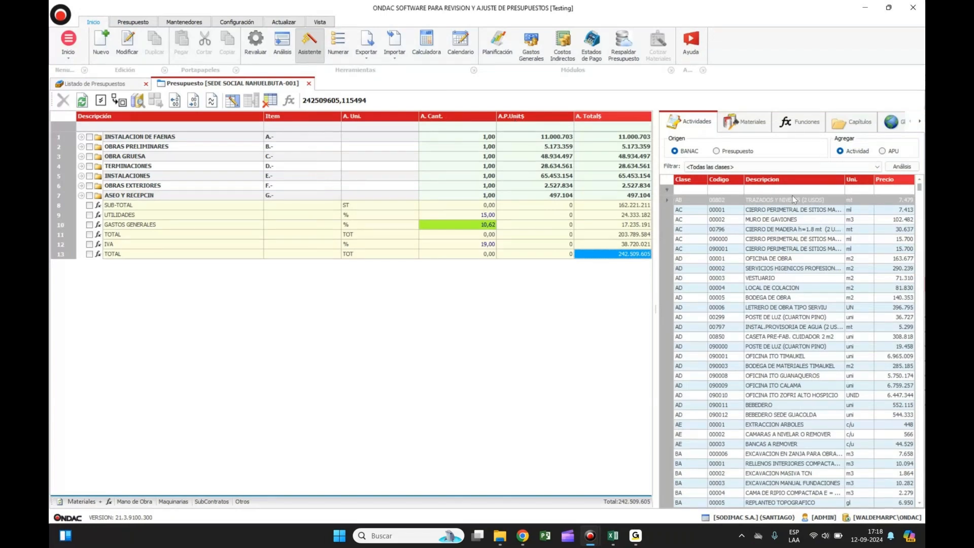
{"action": "left_click", "coordinate": [81, 176]}
{"action": "left_click", "coordinate": [90, 186]}
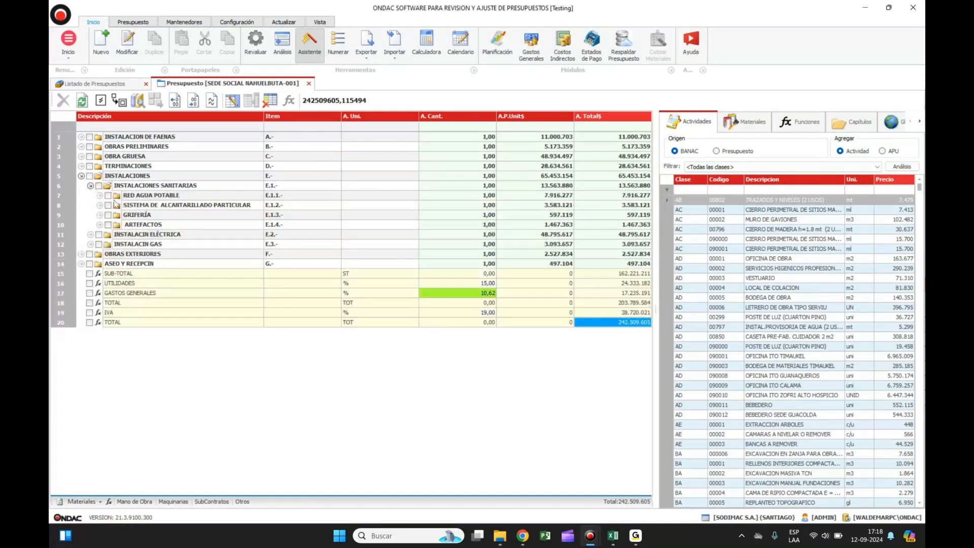
{"action": "left_click", "coordinate": [100, 196]}
{"action": "left_click", "coordinate": [162, 215]}
{"action": "left_click", "coordinate": [163, 225]}
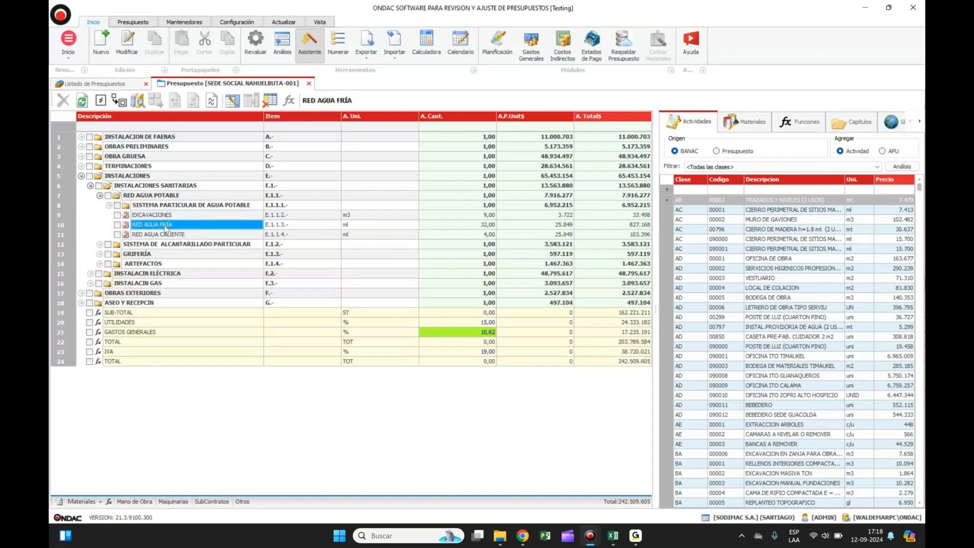
{"action": "left_click", "coordinate": [291, 53]}
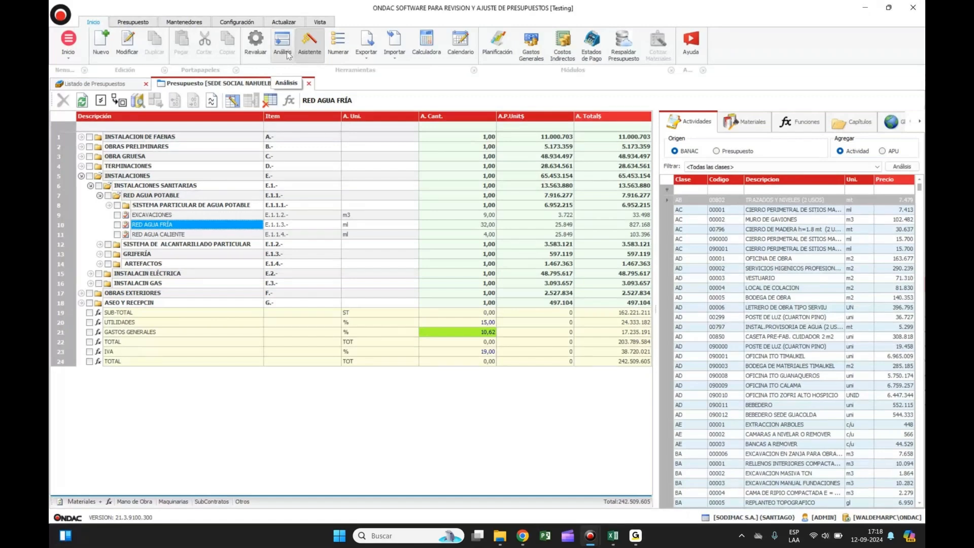
{"action": "left_click", "coordinate": [186, 235]}
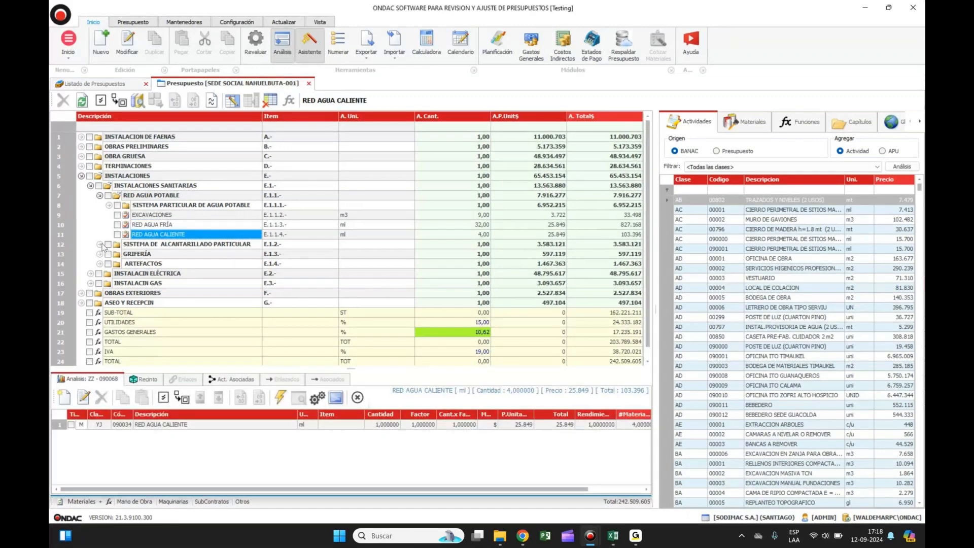
- In the inspection chambers analysis under SISTEMA DE ALCANTARILLADO PARTICULAR, set the ALCANTARILLERO + 1 AYUD quantity to 0,43
{"action": "left_click", "coordinate": [101, 245]}
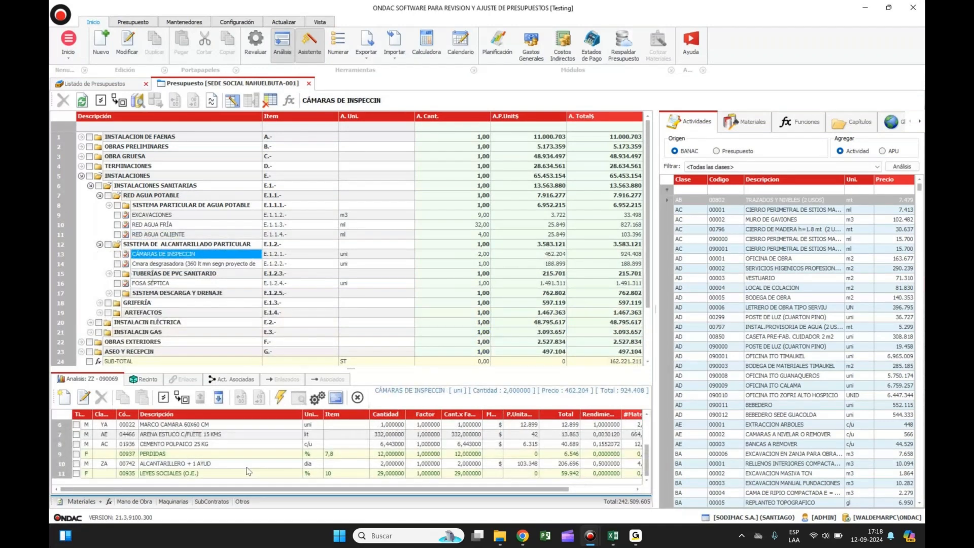
{"action": "left_click", "coordinate": [382, 464]}
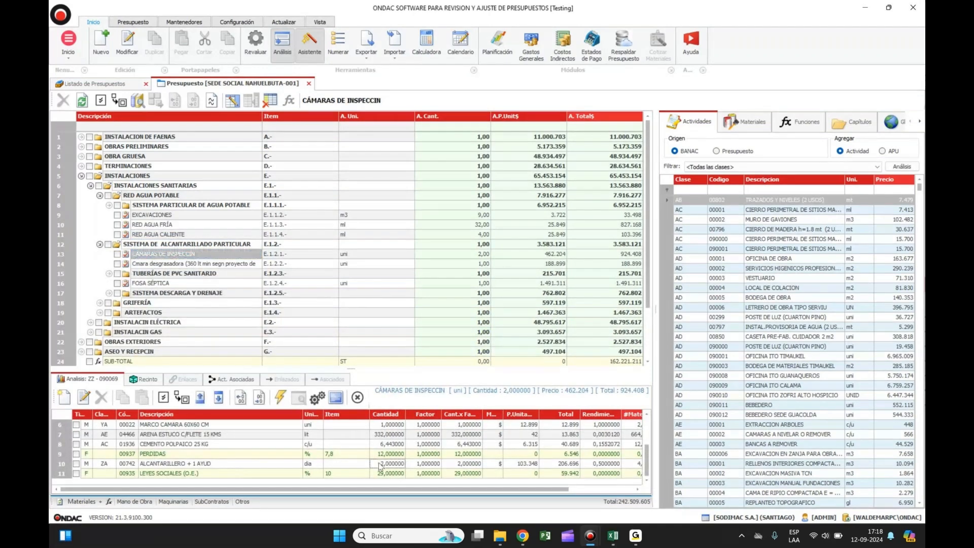
{"action": "left_click", "coordinate": [527, 464]}
{"action": "left_click", "coordinate": [394, 465]}
{"action": "type", "text": "0,43"}
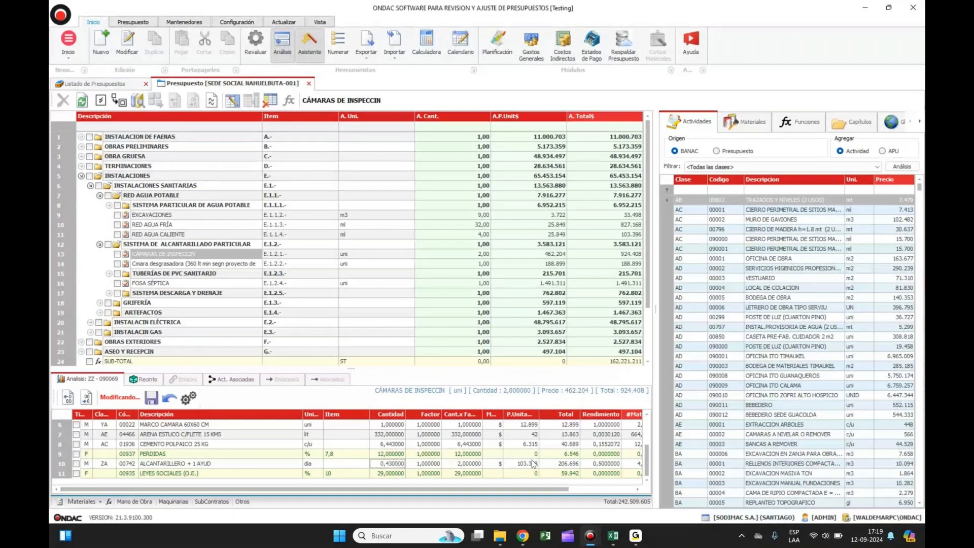
- Set the unit price of ALCANTARILLERO + 1 AYUD in the inspection chambers analysis to 104.000
{"action": "double_click", "coordinate": [533, 465]}
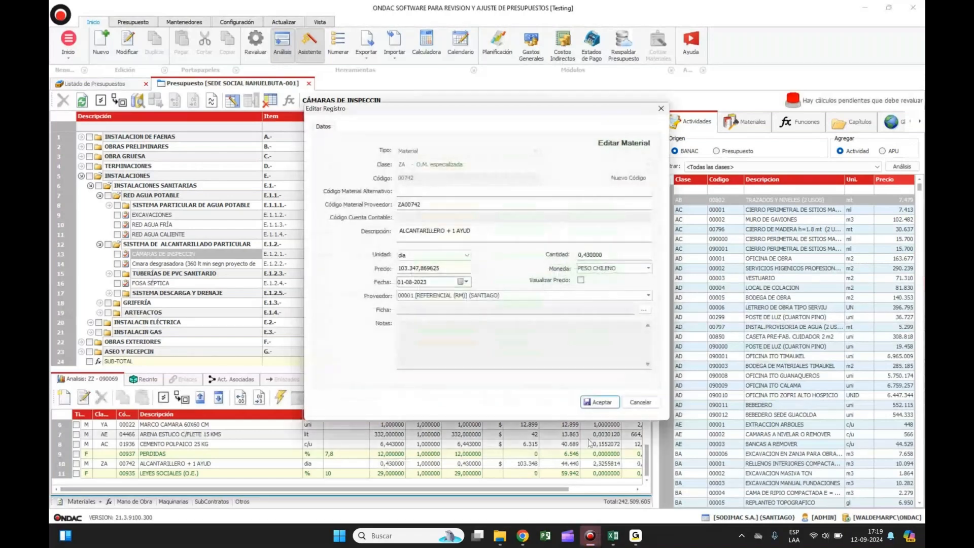
{"action": "left_click", "coordinate": [640, 402]}
{"action": "left_click", "coordinate": [530, 464]}
{"action": "type", "text": "10"}
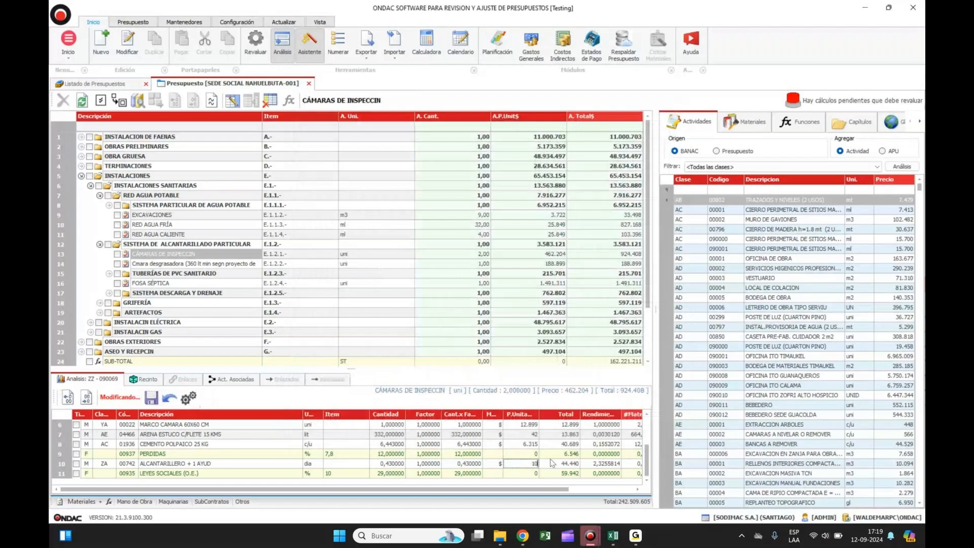
{"action": "type", "text": "4"}
{"action": "key", "text": "Return"}
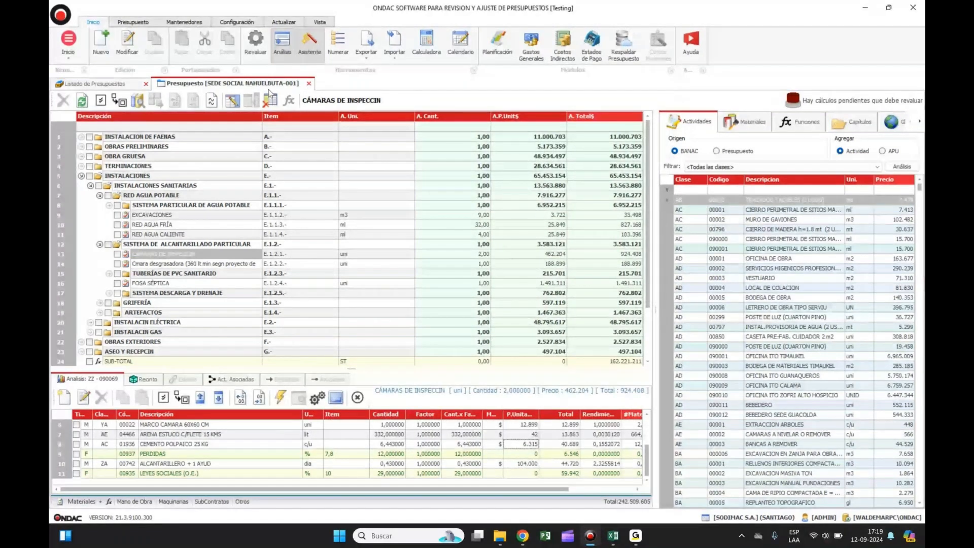
- Revalue the activities to apply the pending calculations, and close the price analysis and the assistant
{"action": "left_click", "coordinate": [265, 58]}
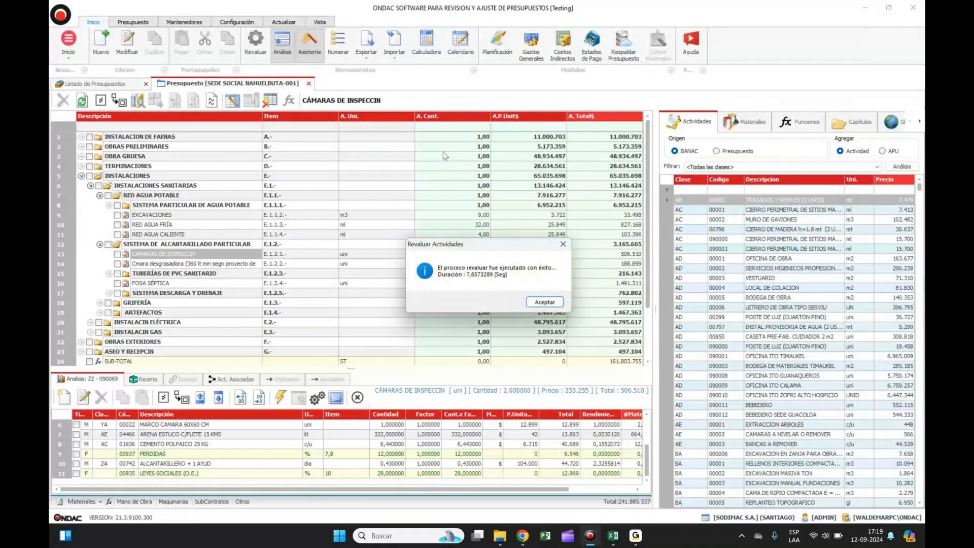
{"action": "key", "text": "Return"}
{"action": "left_click", "coordinate": [359, 399]}
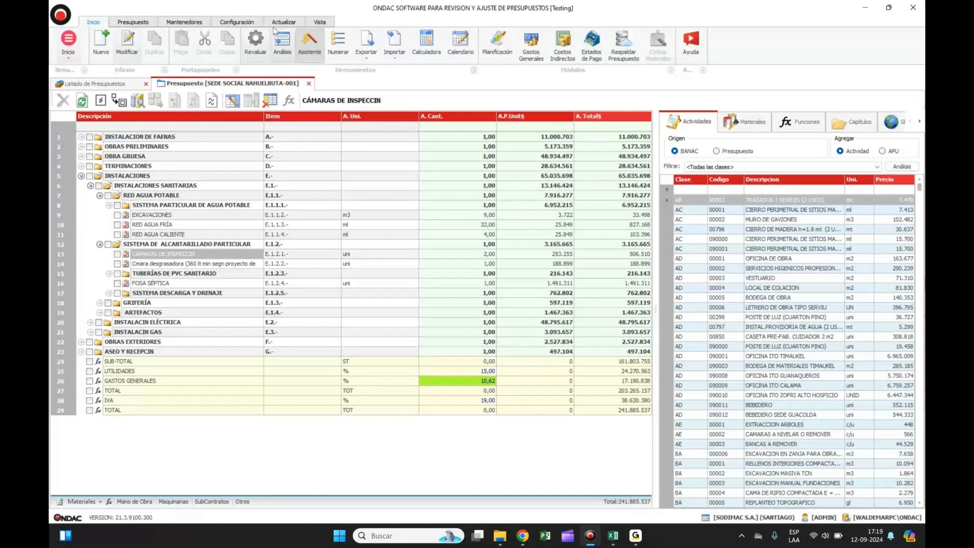
{"action": "left_click", "coordinate": [305, 50]}
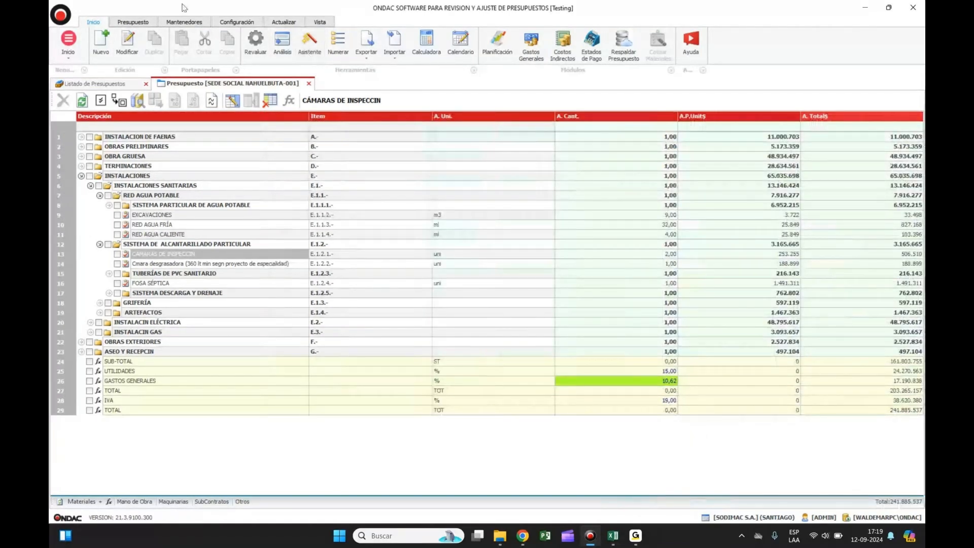
- Preview the Presupuesto Detallado report in UNIDAD DE FOMENTO with an exchange rate of 37200 and 2 decimals for prices
{"action": "left_click", "coordinate": [133, 22]}
{"action": "left_click", "coordinate": [158, 53]}
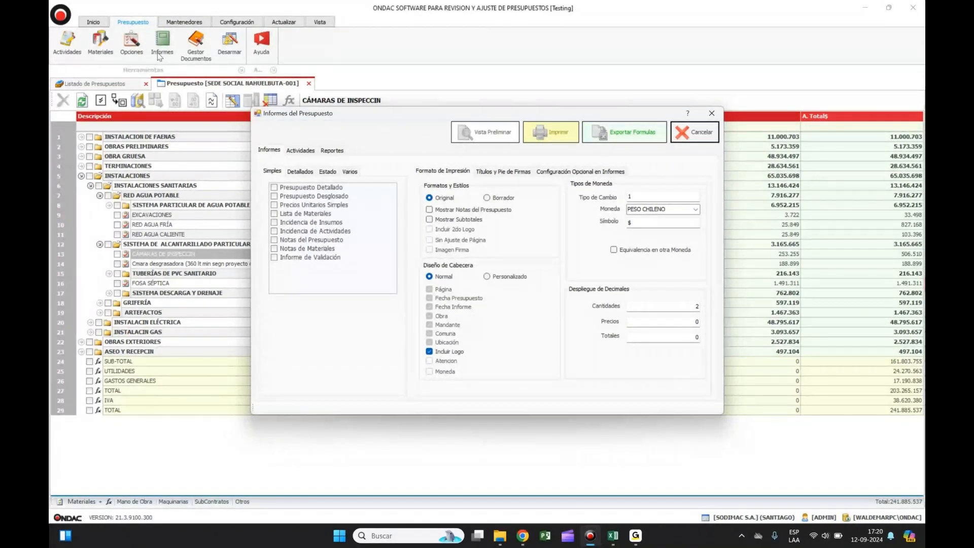
{"action": "left_click", "coordinate": [274, 188]}
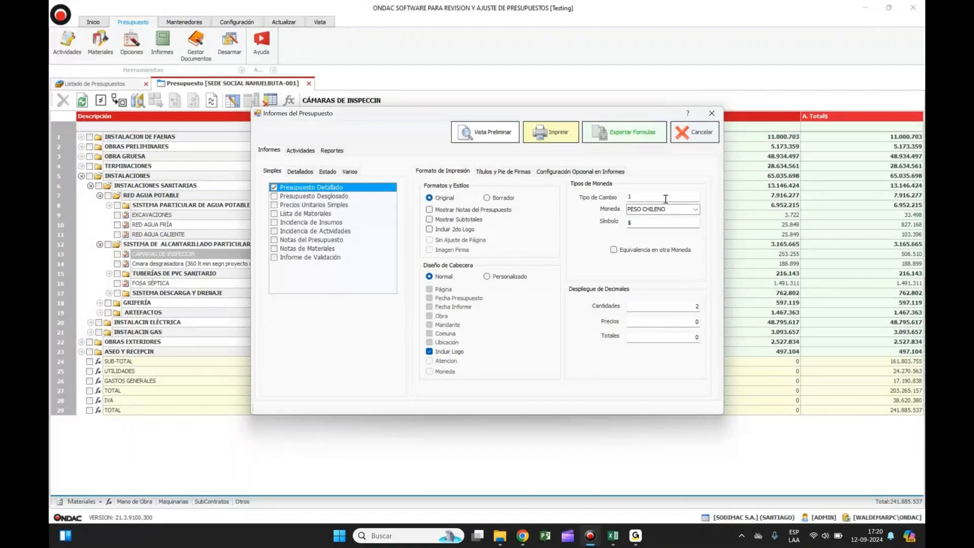
{"action": "left_click", "coordinate": [695, 211]}
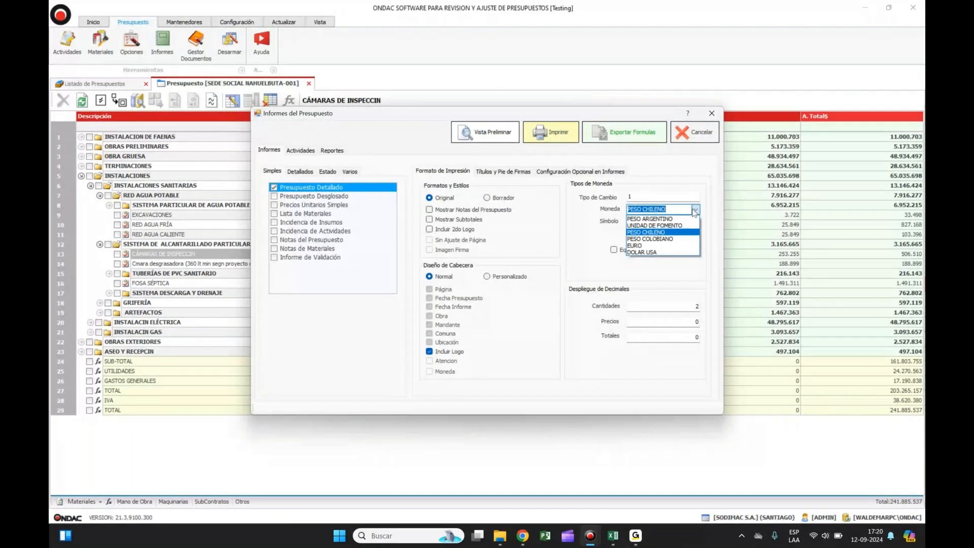
{"action": "left_click", "coordinate": [667, 225]}
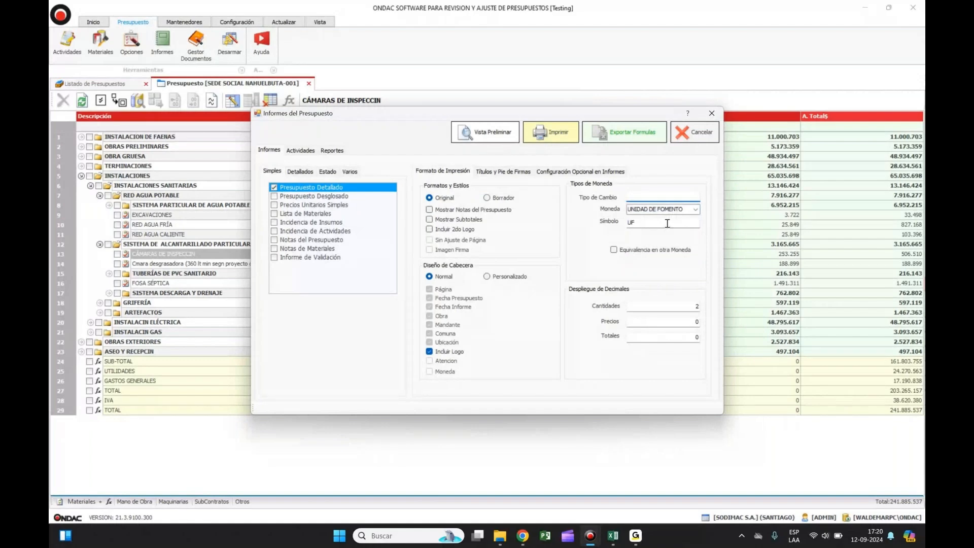
{"action": "type", "text": "37200"}
{"action": "left_click", "coordinate": [694, 324]}
{"action": "type", "text": "2"}
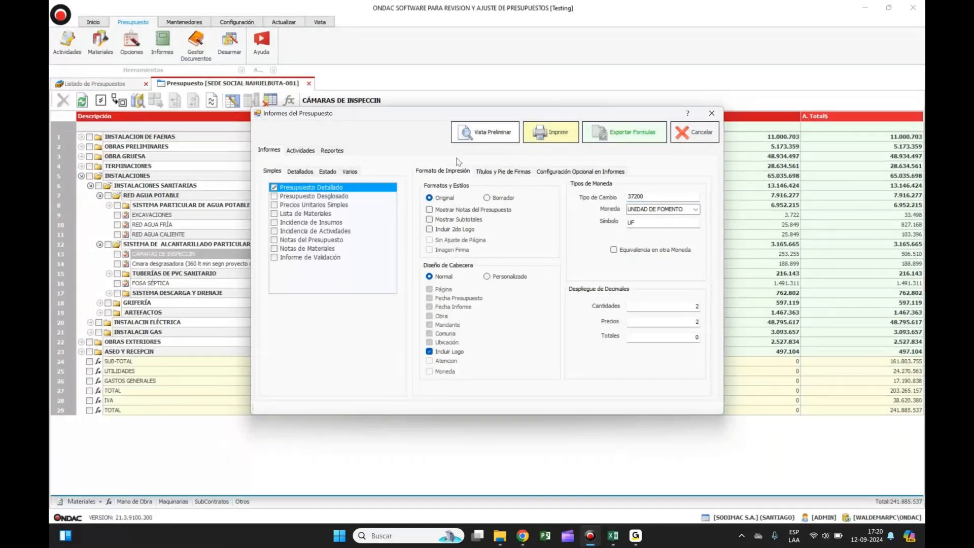
{"action": "left_click", "coordinate": [510, 135]}
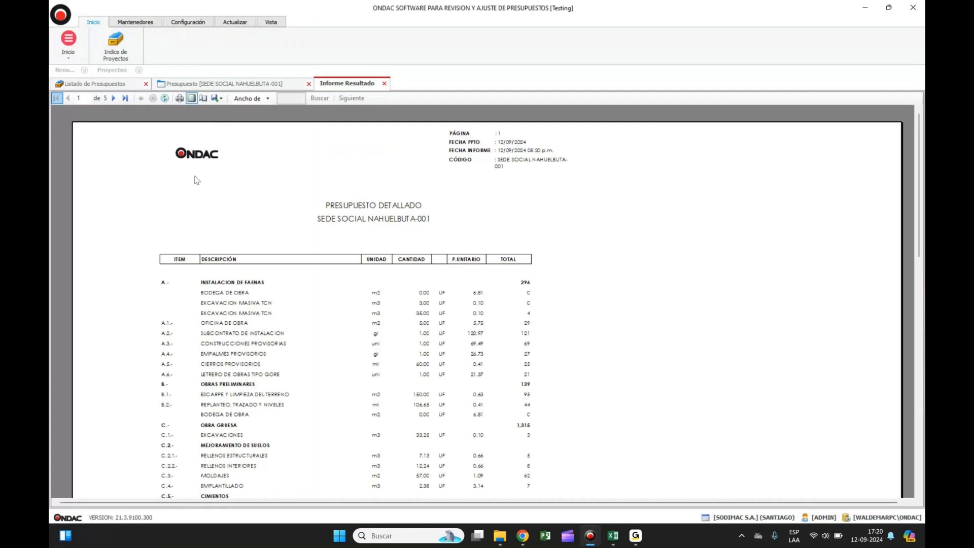
- Check the detailed budget report's contents and export options, and close the report
{"action": "left_click", "coordinate": [220, 99]}
{"action": "scroll", "coordinate": [560, 308], "scroll_direction": "down", "scroll_amount": 1}
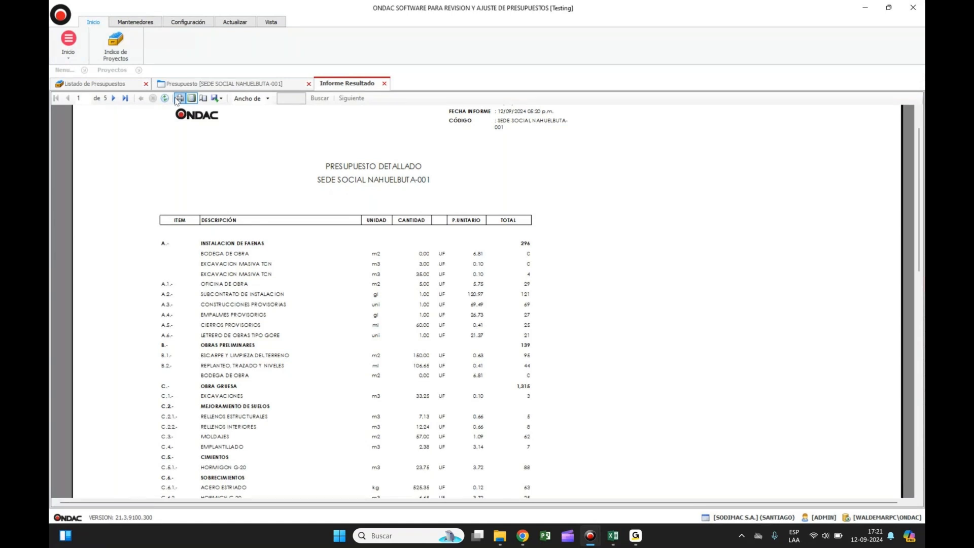
{"action": "left_click", "coordinate": [385, 84]}
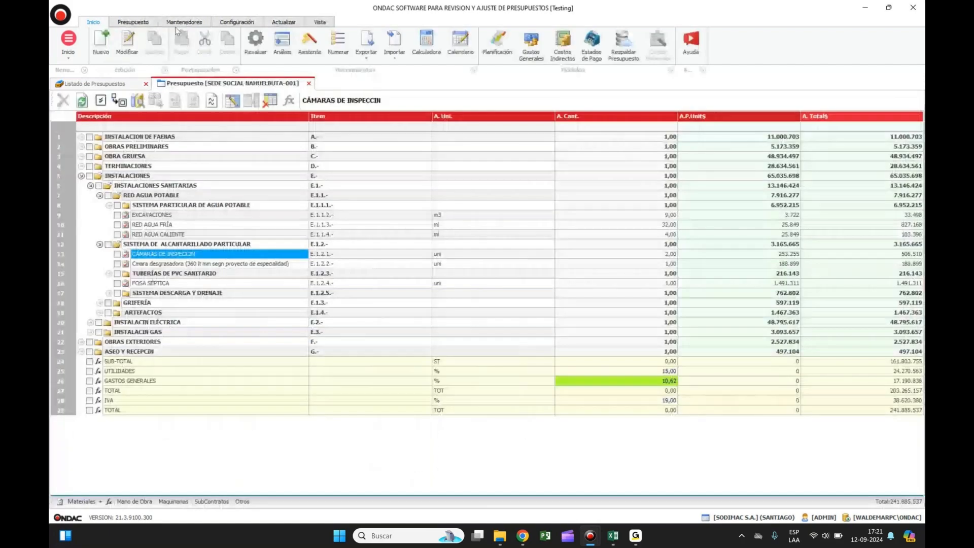
- Preview the Precios Unitarios Simples report in PESO CHILENO and look through its first page
{"action": "left_click", "coordinate": [136, 24]}
{"action": "left_click", "coordinate": [162, 41]}
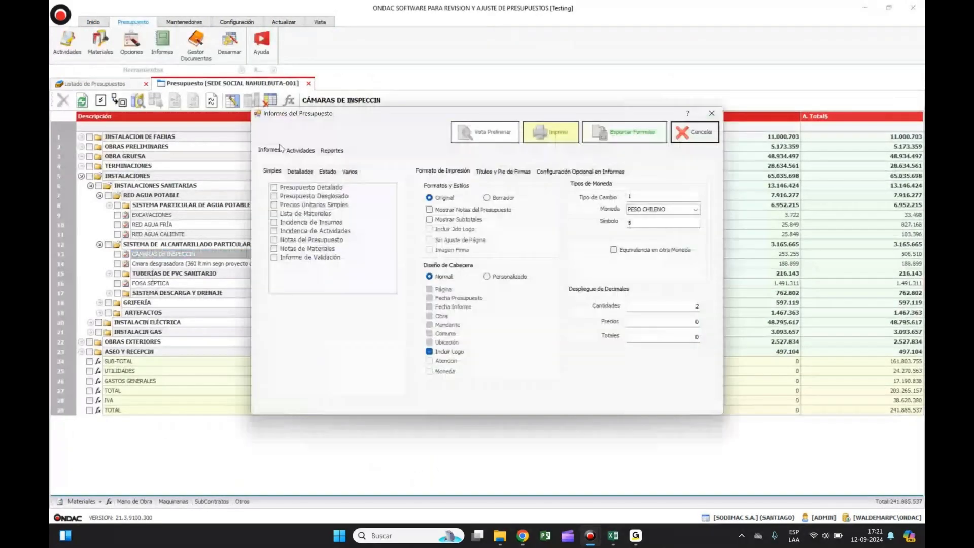
{"action": "left_click", "coordinate": [275, 205]}
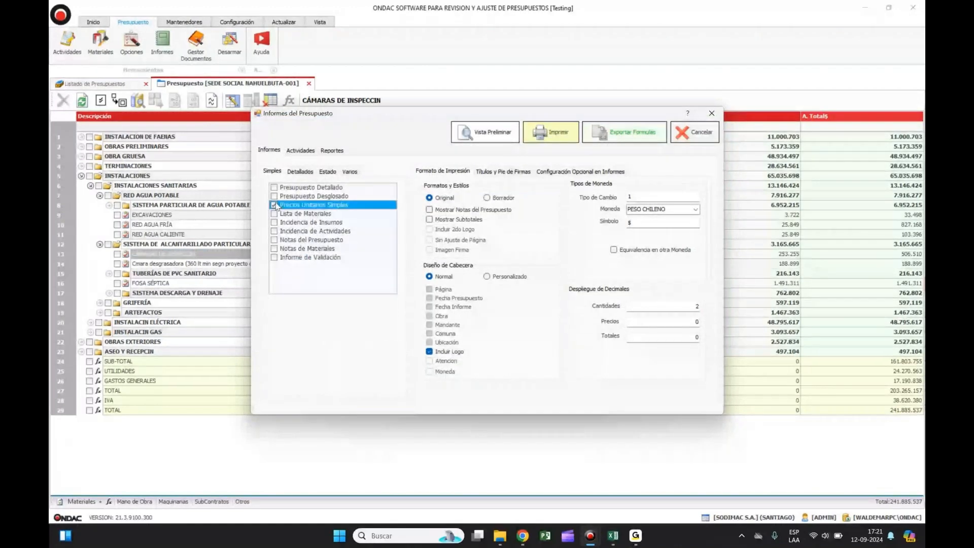
{"action": "left_click", "coordinate": [485, 133]}
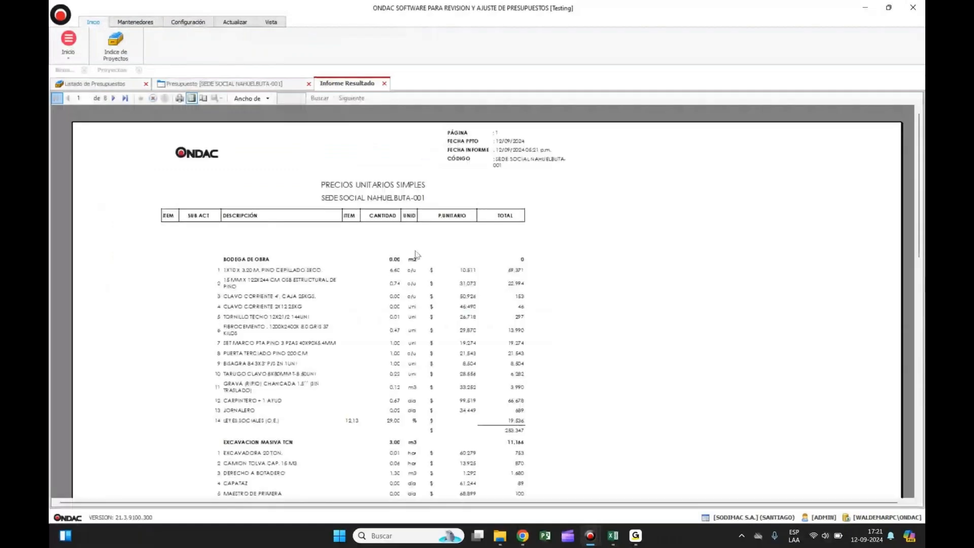
{"action": "scroll", "coordinate": [416, 254], "scroll_direction": "down", "scroll_amount": 2}
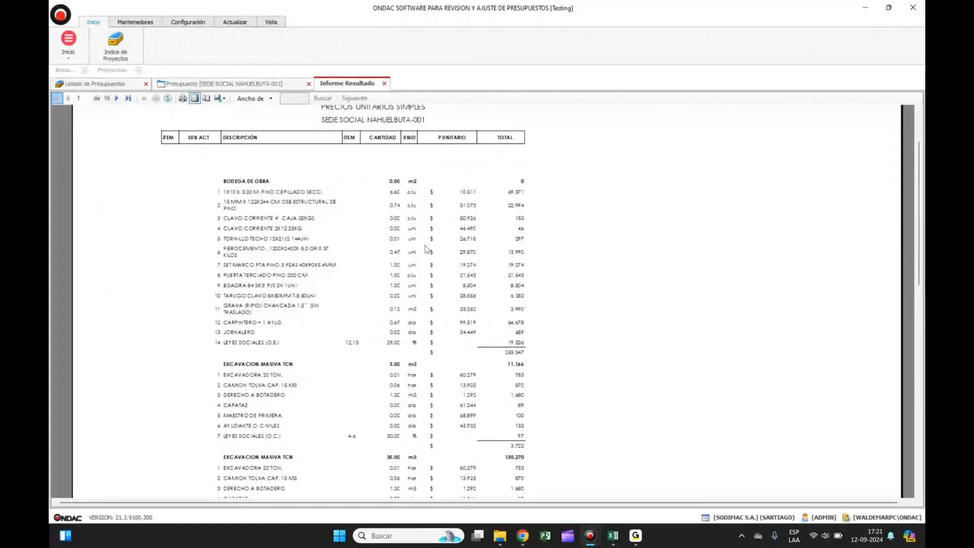
- Look through the first pages of the Precios Unitarios Simples report and close it
{"action": "scroll", "coordinate": [426, 249], "scroll_direction": "up", "scroll_amount": 1}
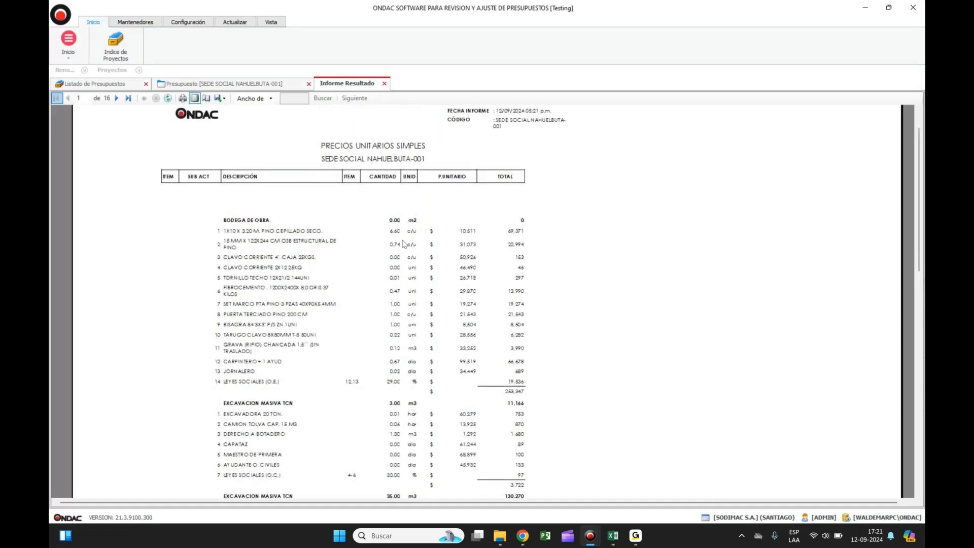
{"action": "scroll", "coordinate": [404, 244], "scroll_direction": "down", "scroll_amount": 20}
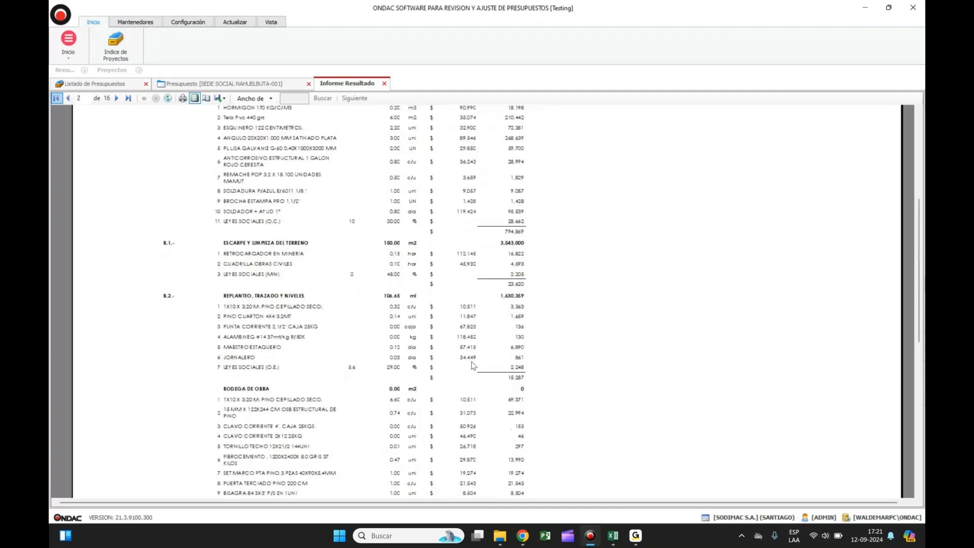
{"action": "scroll", "coordinate": [472, 365], "scroll_direction": "down", "scroll_amount": 15}
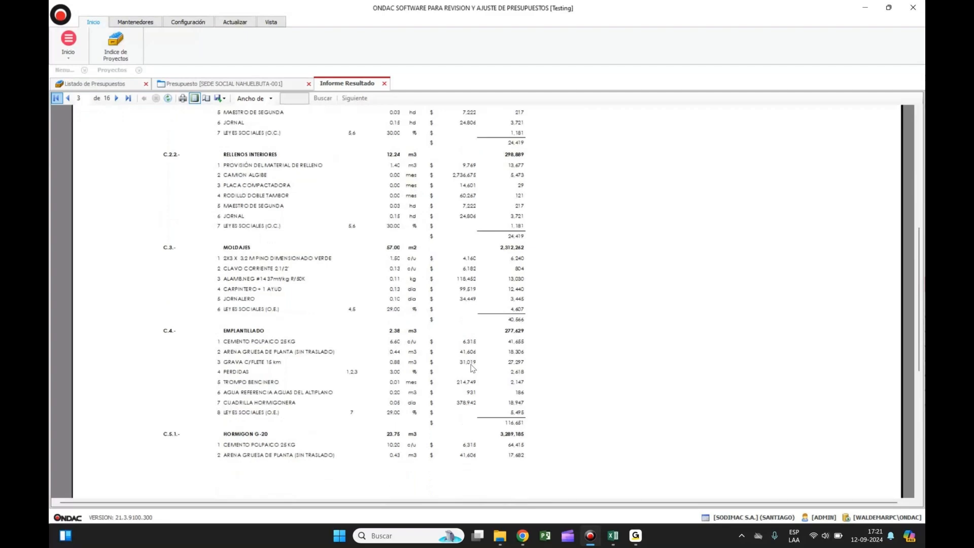
{"action": "left_click", "coordinate": [384, 85]}
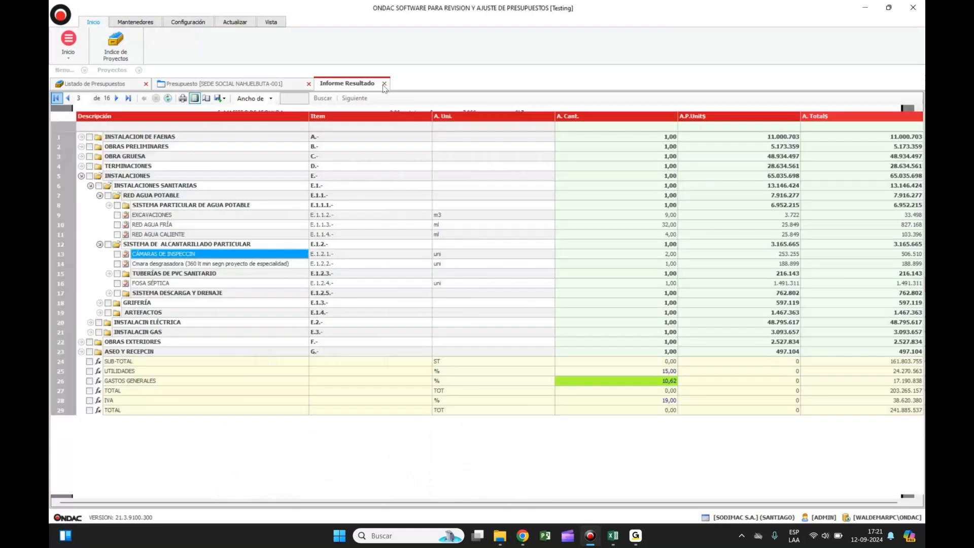
- Preview the Precios Unitarios Detallados report in PESO CHILENO with an exchange rate of 1
{"action": "left_click", "coordinate": [133, 21]}
{"action": "left_click", "coordinate": [158, 55]}
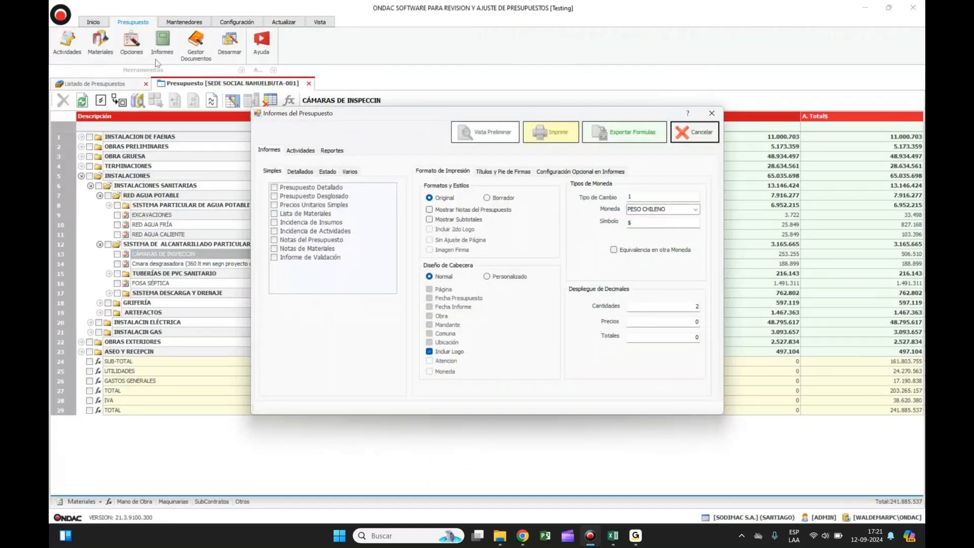
{"action": "left_click", "coordinate": [309, 172]}
{"action": "left_click", "coordinate": [275, 187]}
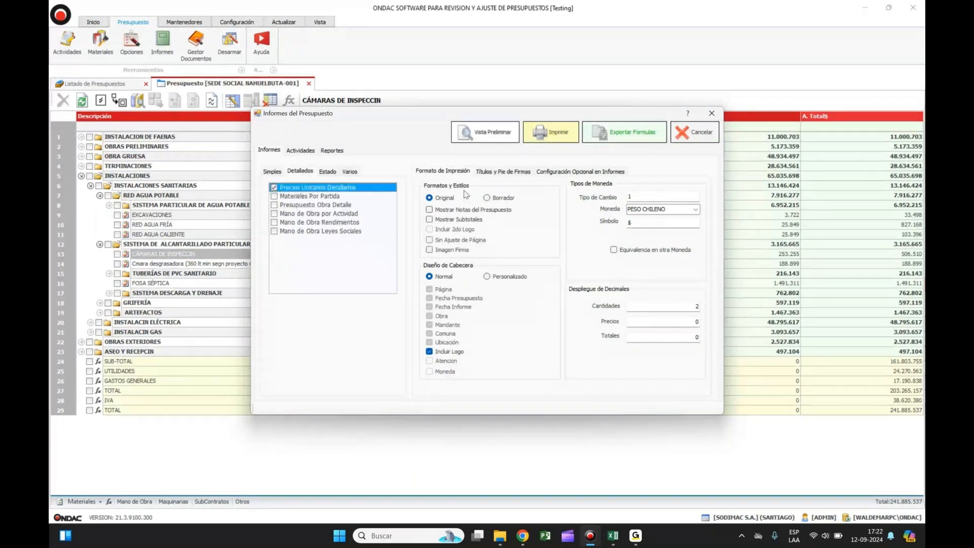
{"action": "left_click", "coordinate": [483, 133]}
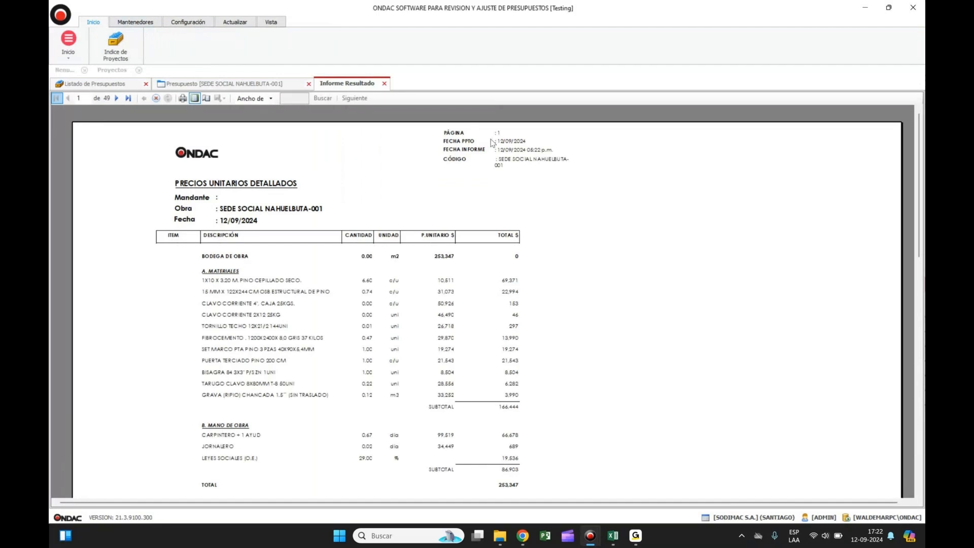
- Check the activity breakdowns on pages 1 to 8 of the detailed unit price report, and close the report
{"action": "scroll", "coordinate": [479, 251], "scroll_direction": "down", "scroll_amount": 1}
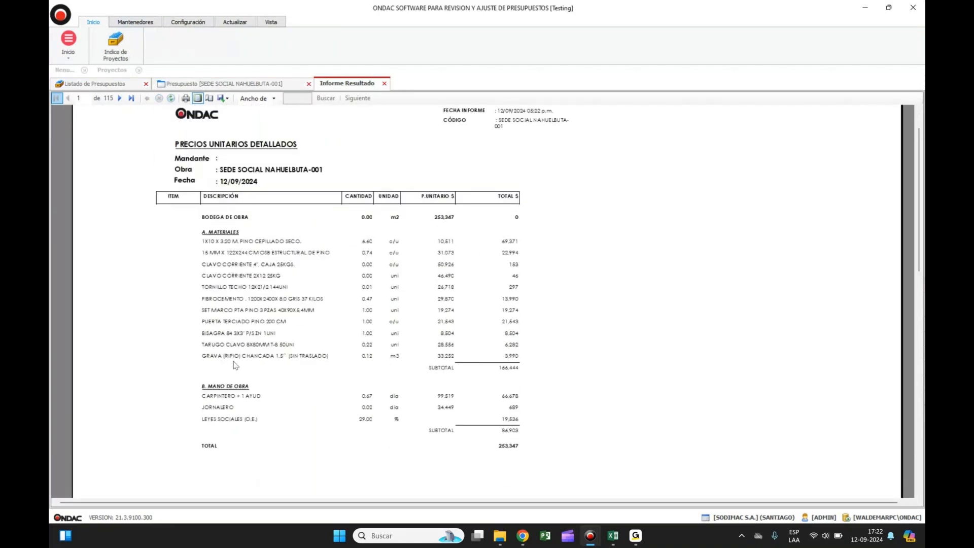
{"action": "left_click", "coordinate": [120, 98]}
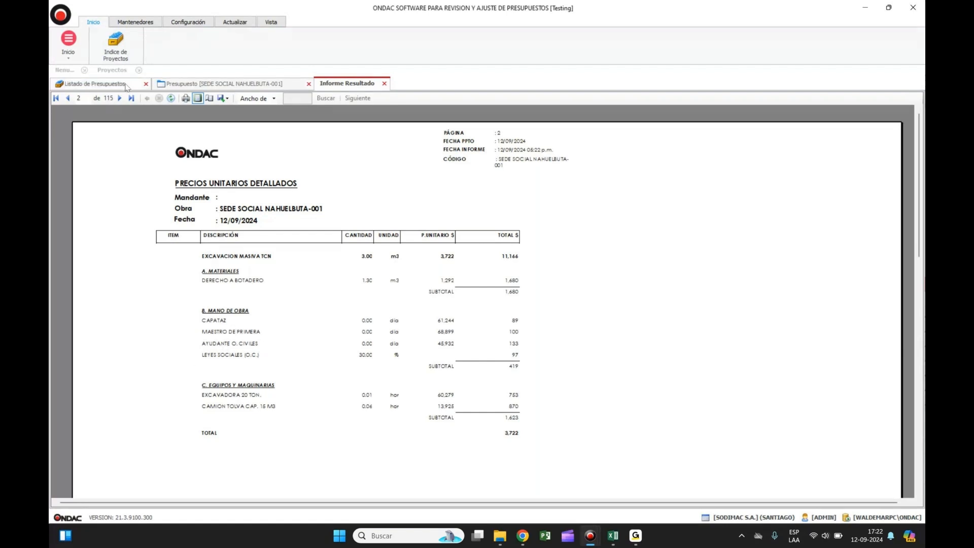
{"action": "double_click", "coordinate": [120, 98]}
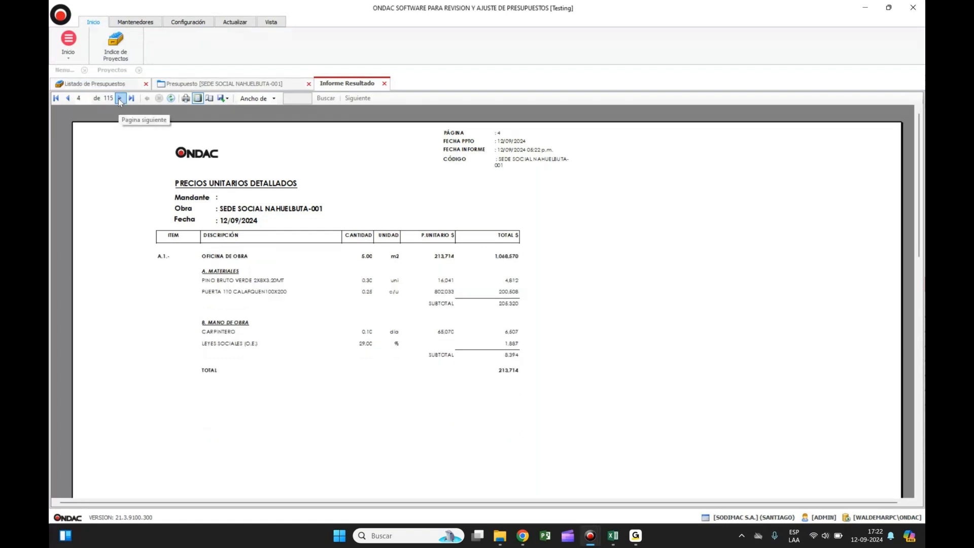
{"action": "left_click", "coordinate": [120, 98]}
{"action": "left_click", "coordinate": [120, 99]}
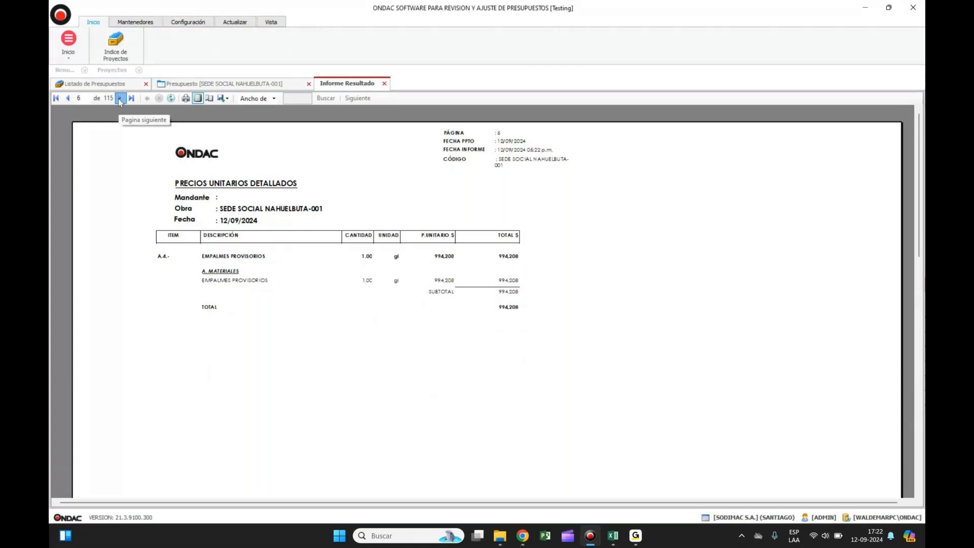
{"action": "left_click", "coordinate": [120, 99]}
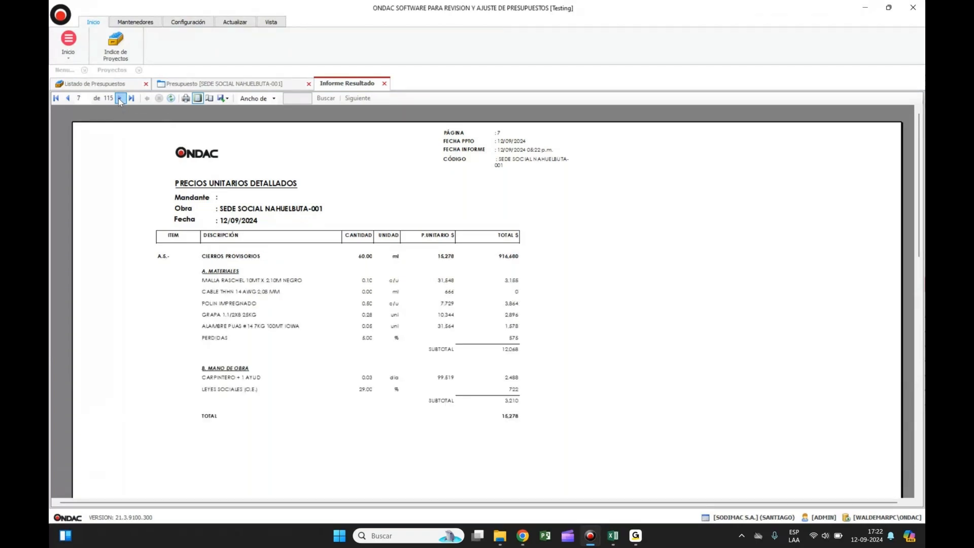
{"action": "left_click", "coordinate": [120, 99]}
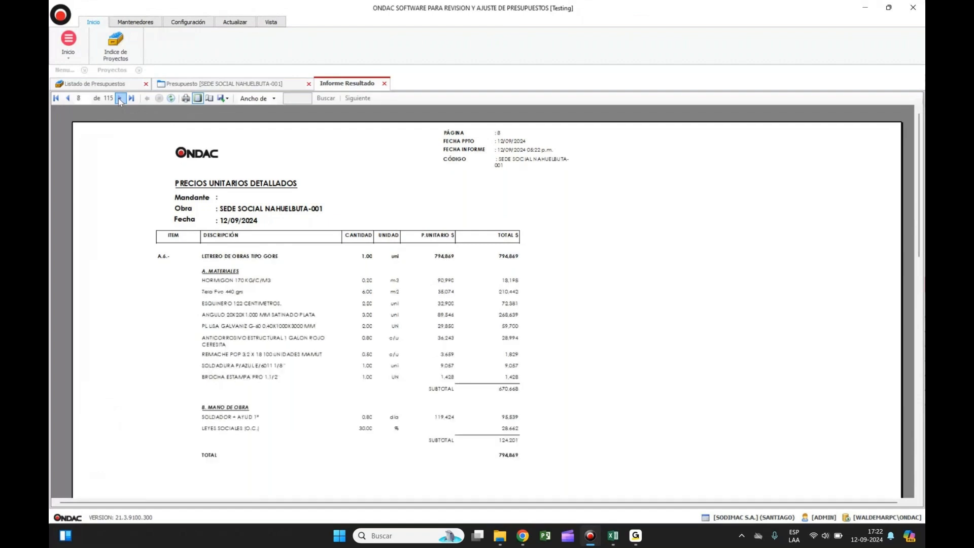
{"action": "left_click", "coordinate": [385, 84]}
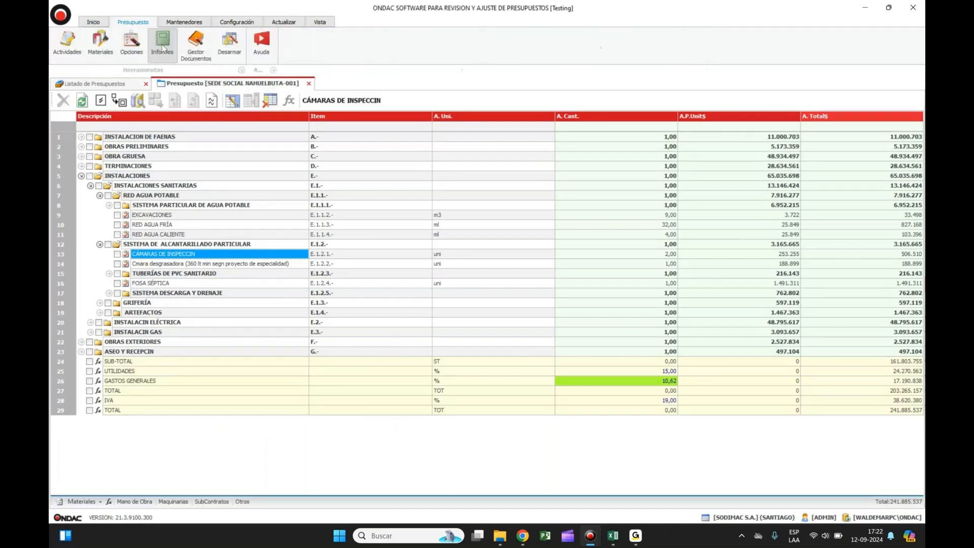
- Preview the Lista de Materiales report from the simple reports in PESO CHILENO
{"action": "left_click", "coordinate": [163, 48]}
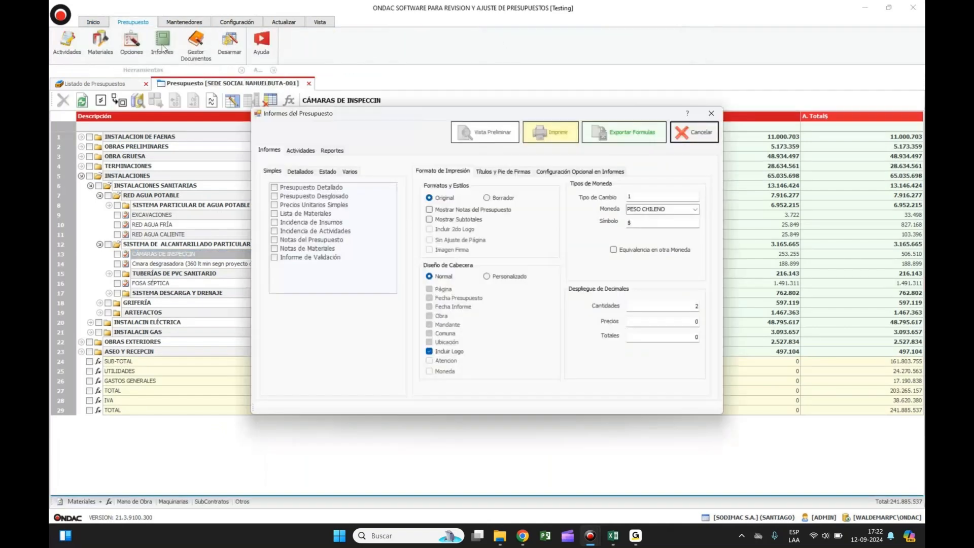
{"action": "left_click", "coordinate": [274, 241]}
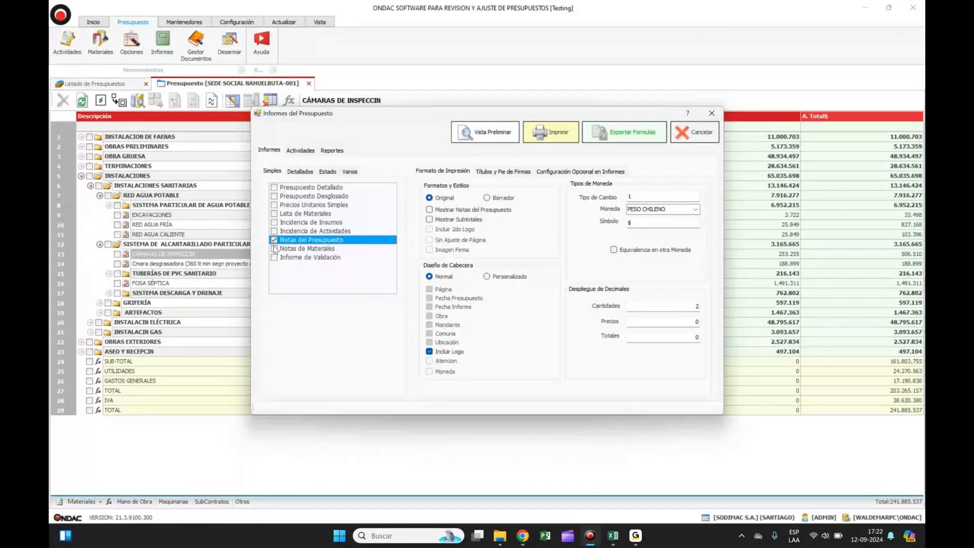
{"action": "left_click", "coordinate": [274, 223]}
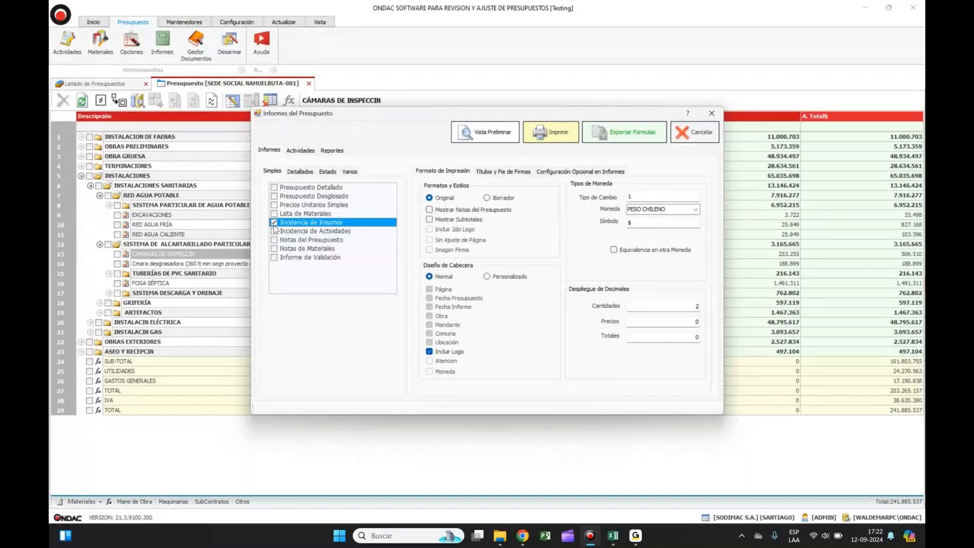
{"action": "left_click", "coordinate": [275, 231]}
{"action": "left_click", "coordinate": [274, 213]}
{"action": "left_click", "coordinate": [489, 133]}
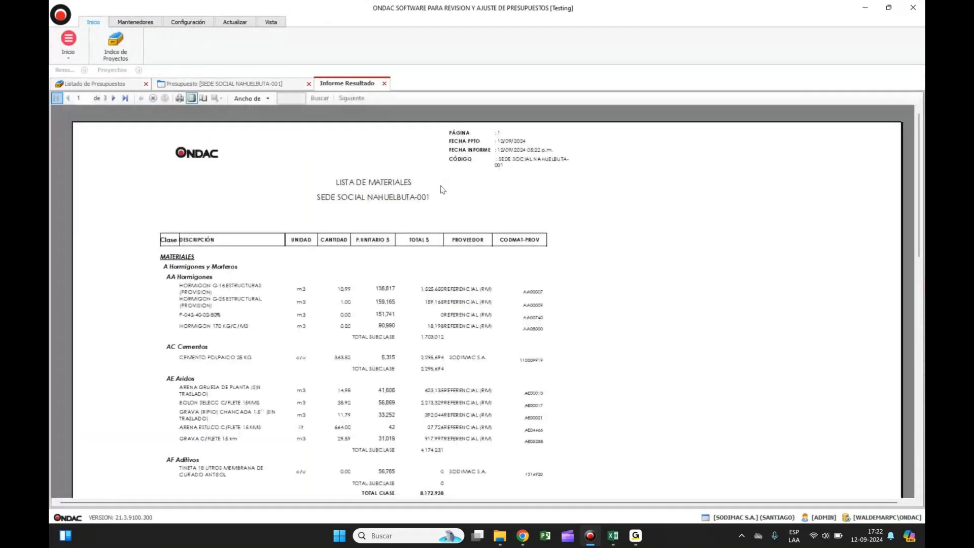
- Examine the materials section of the Lista de Materiales report, checking quantities, unit prices, totals and suppliers by class
{"action": "scroll", "coordinate": [282, 272], "scroll_direction": "down", "scroll_amount": 3}
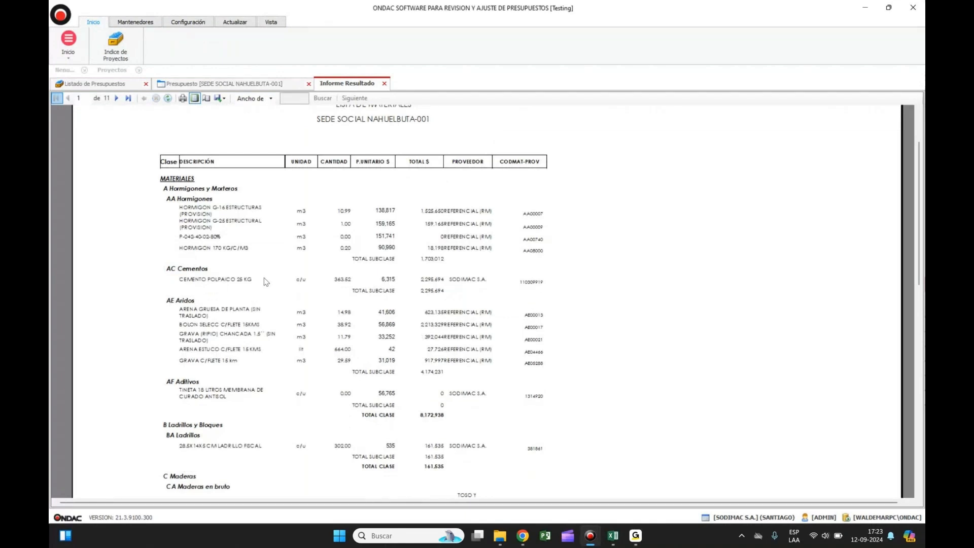
{"action": "scroll", "coordinate": [266, 282], "scroll_direction": "down", "scroll_amount": 5}
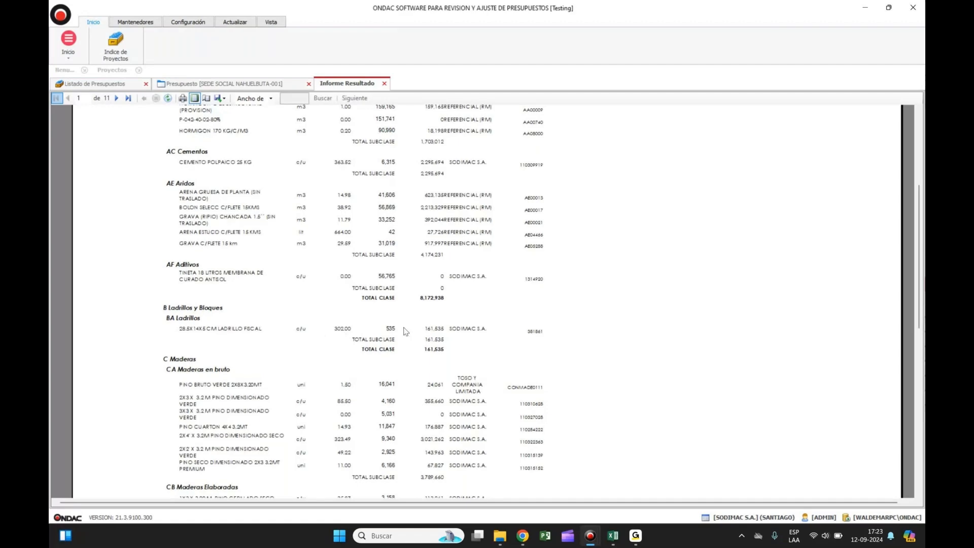
{"action": "scroll", "coordinate": [432, 334], "scroll_direction": "down", "scroll_amount": 5}
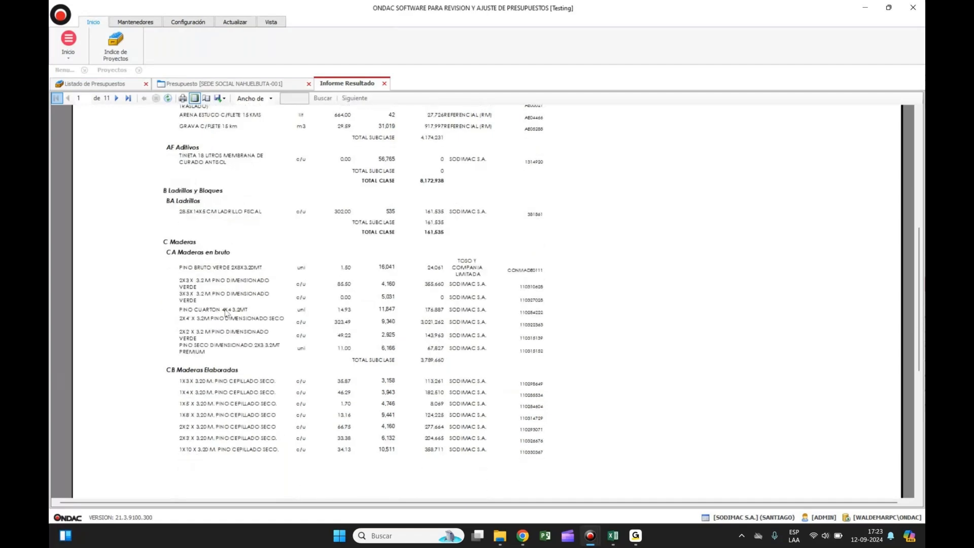
{"action": "scroll", "coordinate": [228, 314], "scroll_direction": "down", "scroll_amount": 3}
{"action": "scroll", "coordinate": [227, 311], "scroll_direction": "down", "scroll_amount": 3}
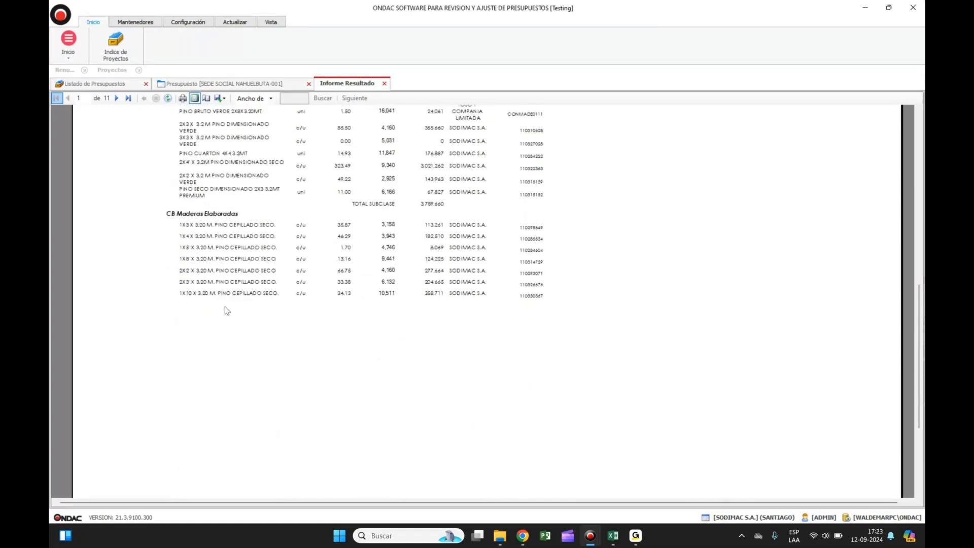
{"action": "scroll", "coordinate": [227, 311], "scroll_direction": "down", "scroll_amount": 5}
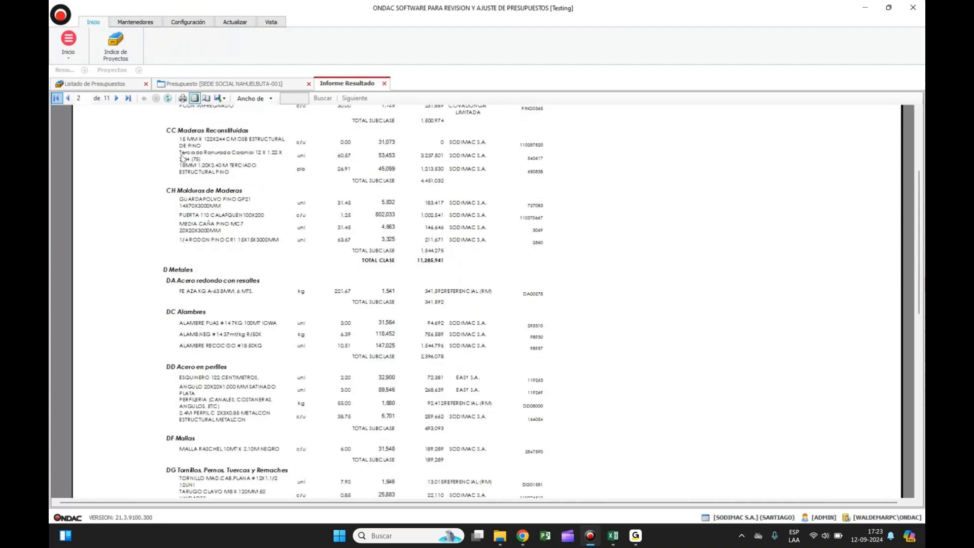
{"action": "scroll", "coordinate": [181, 158], "scroll_direction": "down", "scroll_amount": 5}
{"action": "scroll", "coordinate": [238, 232], "scroll_direction": "down", "scroll_amount": 3}
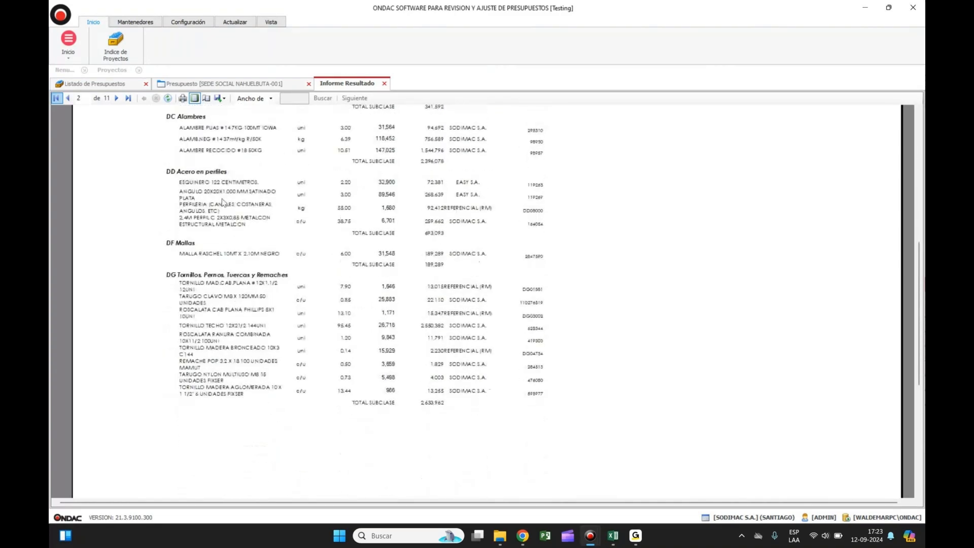
{"action": "scroll", "coordinate": [222, 202], "scroll_direction": "down", "scroll_amount": 3}
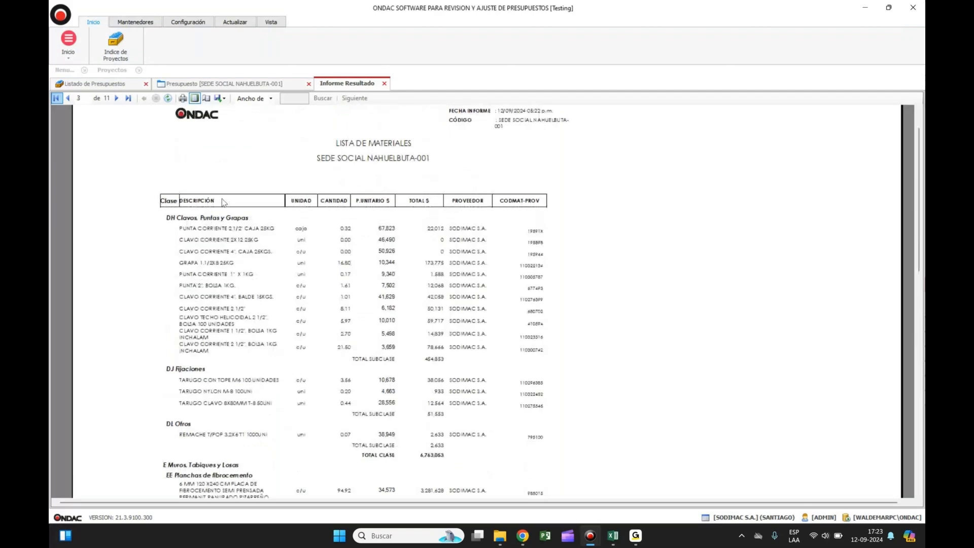
{"action": "scroll", "coordinate": [223, 203], "scroll_direction": "down", "scroll_amount": 15}
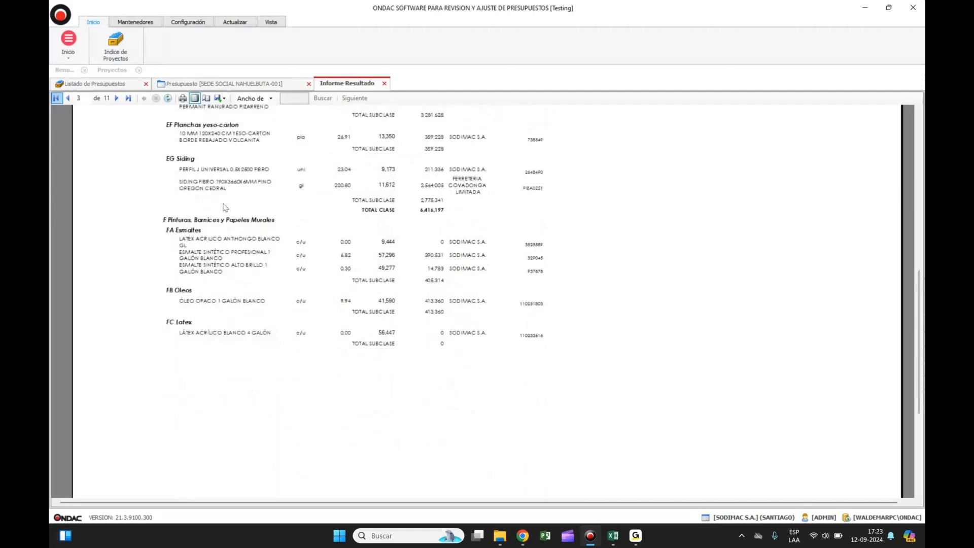
{"action": "scroll", "coordinate": [226, 207], "scroll_direction": "down", "scroll_amount": 15}
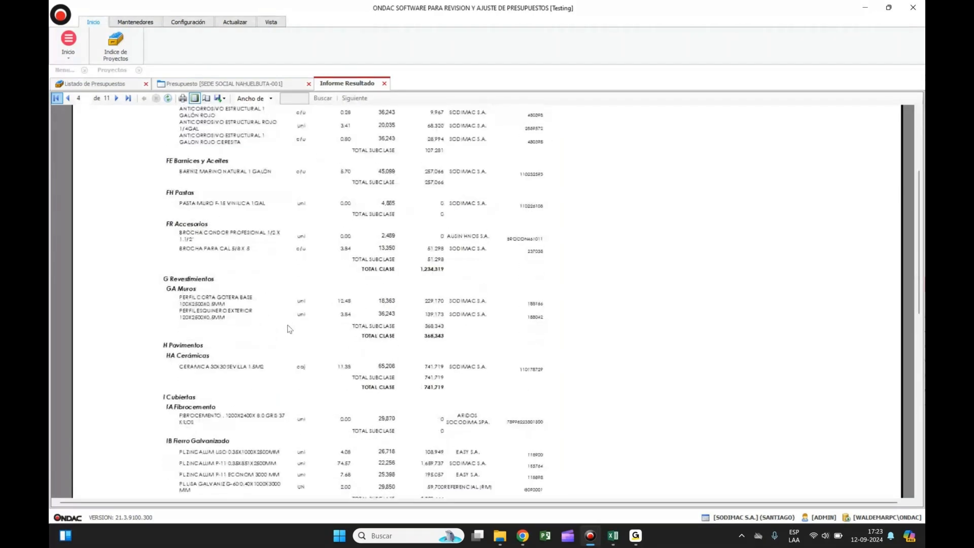
{"action": "scroll", "coordinate": [289, 327], "scroll_direction": "down", "scroll_amount": 5}
{"action": "scroll", "coordinate": [289, 327], "scroll_direction": "down", "scroll_amount": 8}
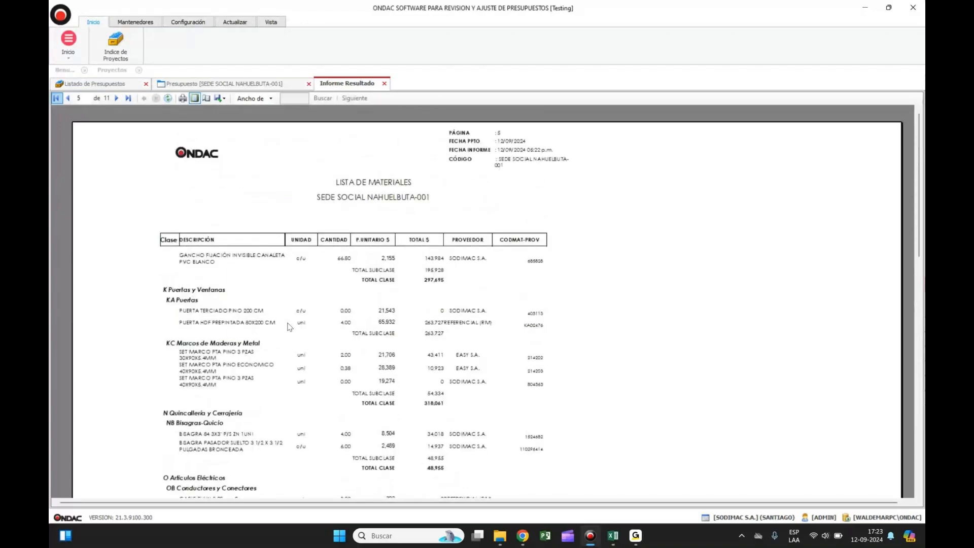
{"action": "scroll", "coordinate": [289, 320], "scroll_direction": "down", "scroll_amount": 3}
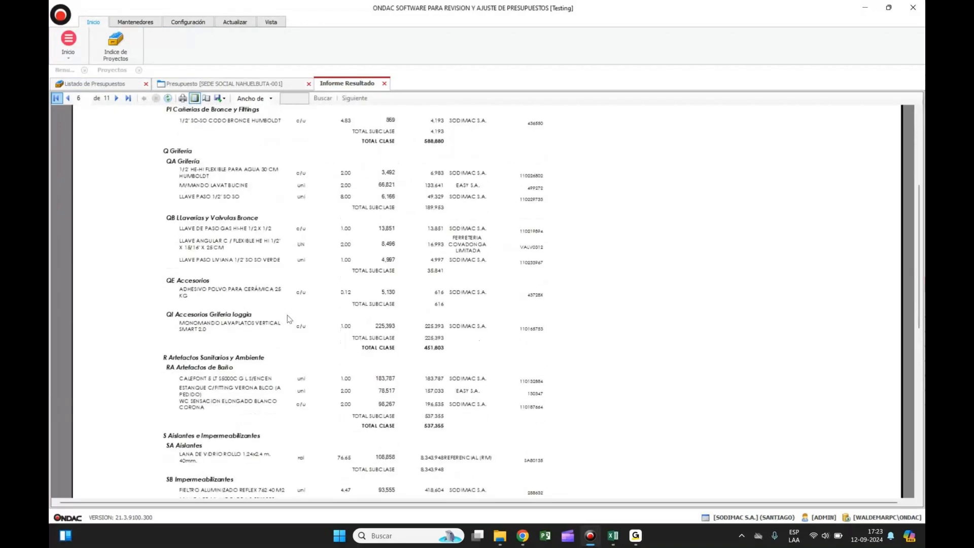
- Examine the labour and machinery sections of the Lista de Materiales report, checking quantities, unit prices and totals by class
{"action": "scroll", "coordinate": [288, 320], "scroll_direction": "down", "scroll_amount": 5}
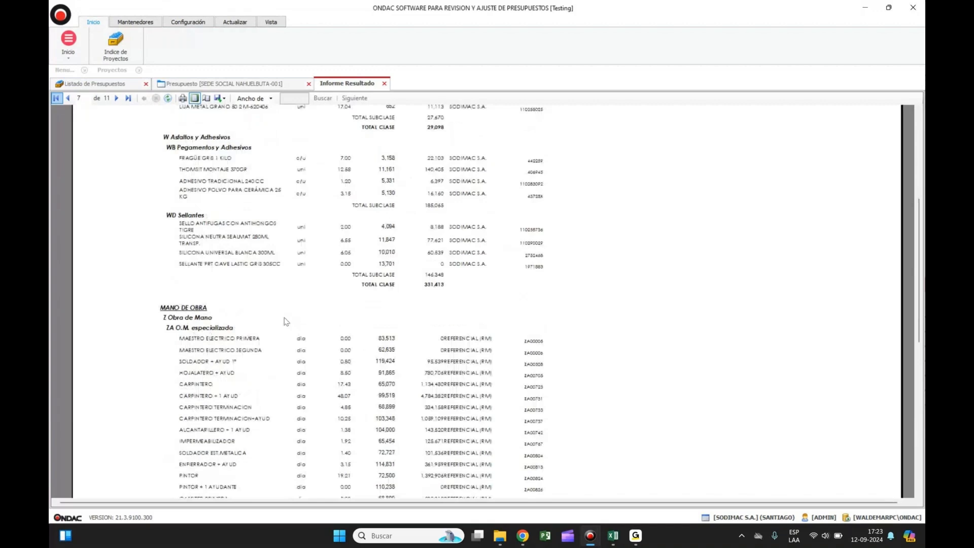
{"action": "scroll", "coordinate": [287, 322], "scroll_direction": "down", "scroll_amount": 3}
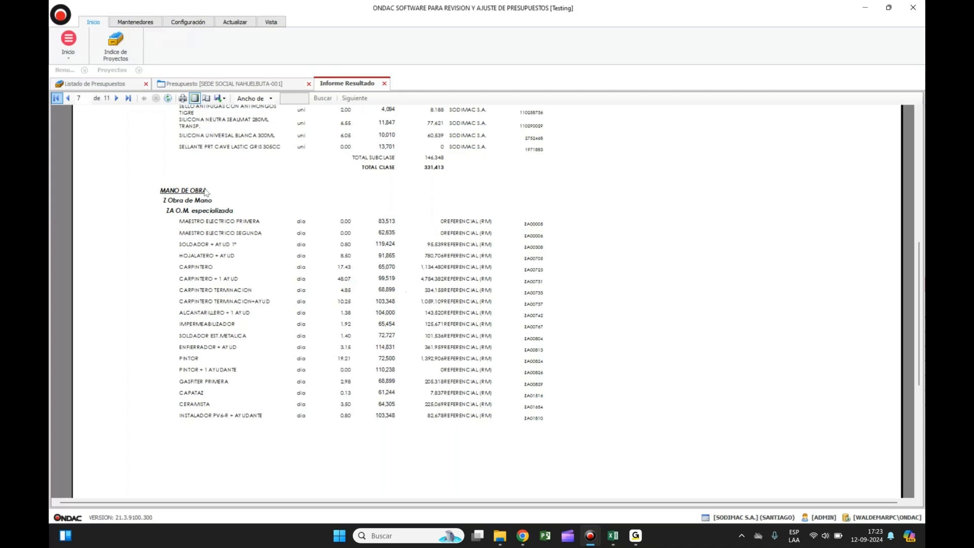
{"action": "scroll", "coordinate": [258, 361], "scroll_direction": "down", "scroll_amount": 2}
{"action": "scroll", "coordinate": [258, 363], "scroll_direction": "down", "scroll_amount": 6}
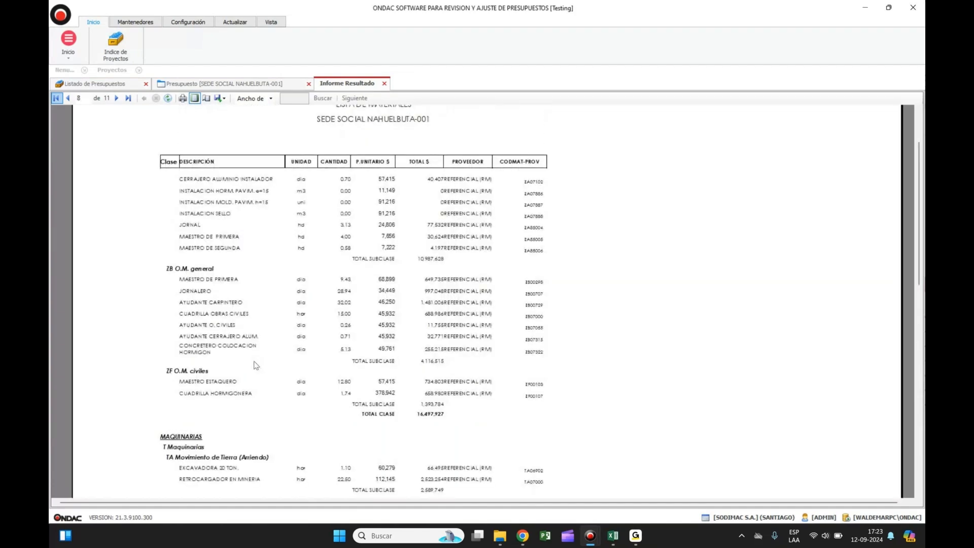
{"action": "scroll", "coordinate": [256, 365], "scroll_direction": "down", "scroll_amount": 8}
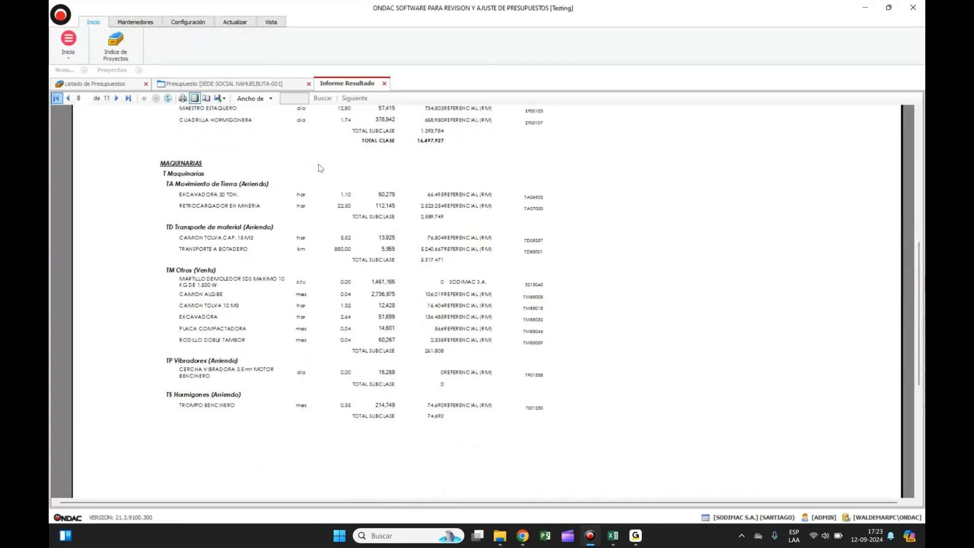
{"action": "scroll", "coordinate": [390, 199], "scroll_direction": "down", "scroll_amount": 10}
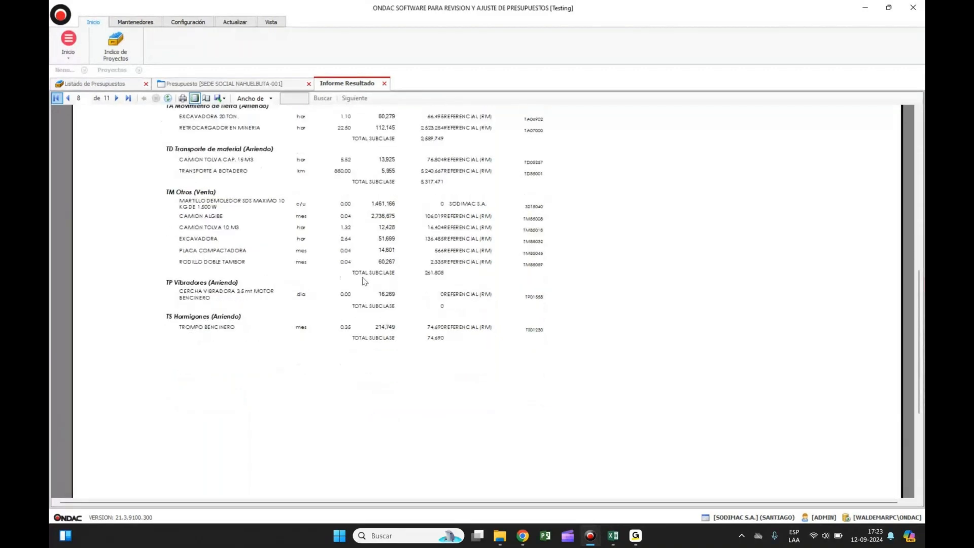
{"action": "scroll", "coordinate": [365, 284], "scroll_direction": "down", "scroll_amount": 3}
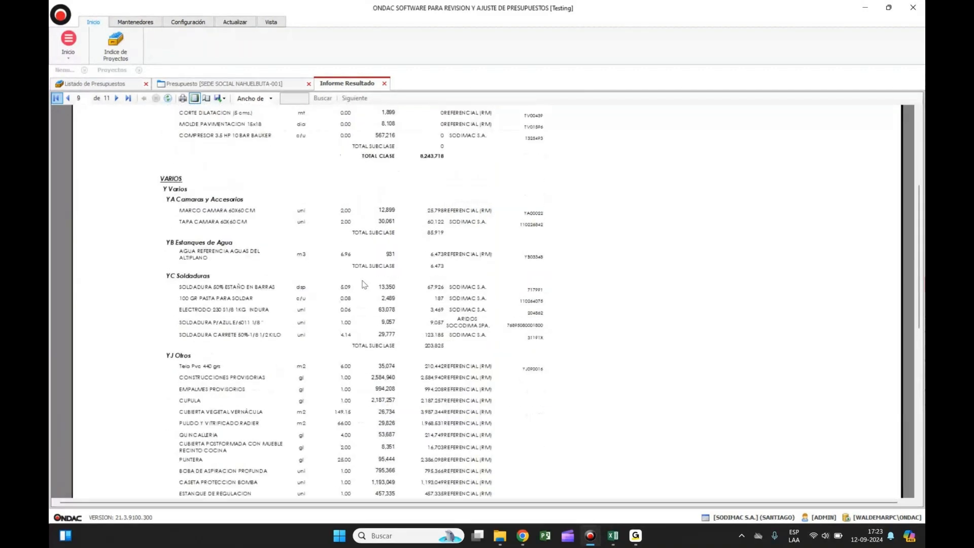
- Check the Varios, Globales and Funciones sections and the closing budget totals on page 11, and close the report
{"action": "scroll", "coordinate": [364, 285], "scroll_direction": "down", "scroll_amount": 10}
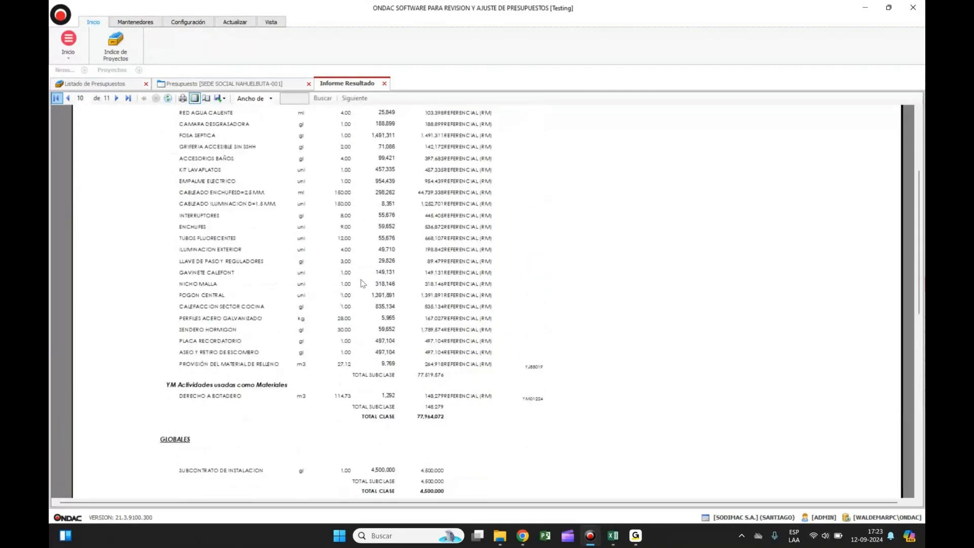
{"action": "scroll", "coordinate": [363, 283], "scroll_direction": "down", "scroll_amount": 6}
{"action": "scroll", "coordinate": [364, 283], "scroll_direction": "up", "scroll_amount": 6}
{"action": "scroll", "coordinate": [247, 304], "scroll_direction": "down", "scroll_amount": 3}
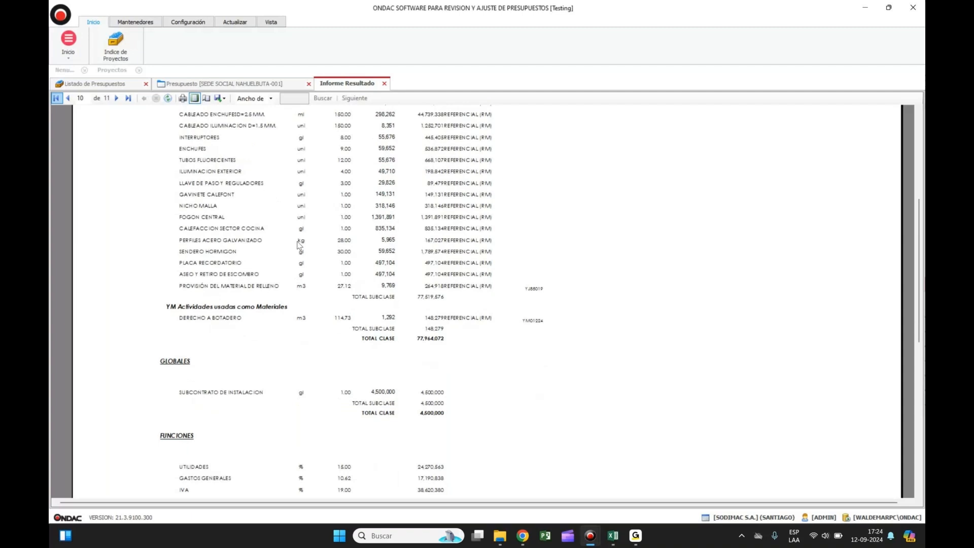
{"action": "scroll", "coordinate": [300, 245], "scroll_direction": "down", "scroll_amount": 6}
{"action": "scroll", "coordinate": [281, 258], "scroll_direction": "down", "scroll_amount": 20}
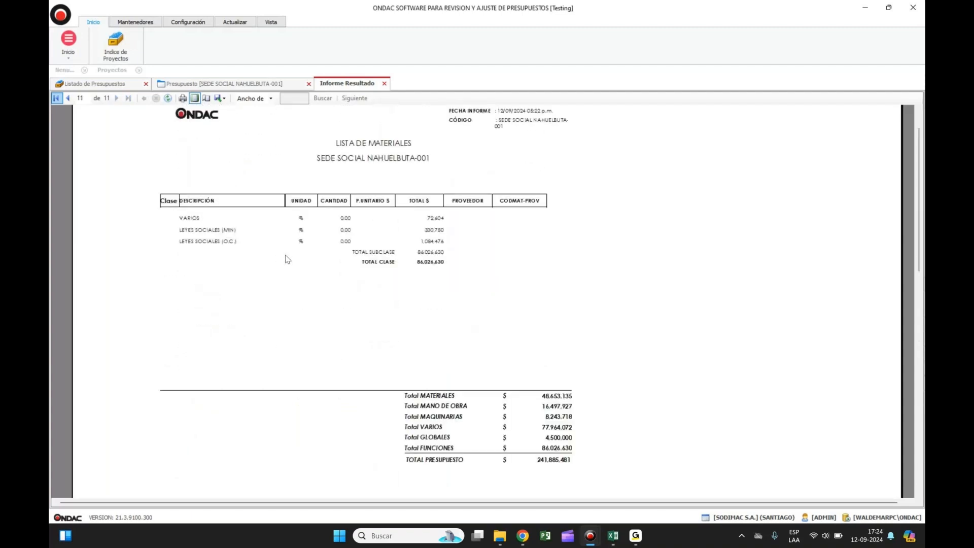
{"action": "scroll", "coordinate": [575, 350], "scroll_direction": "down", "scroll_amount": 2}
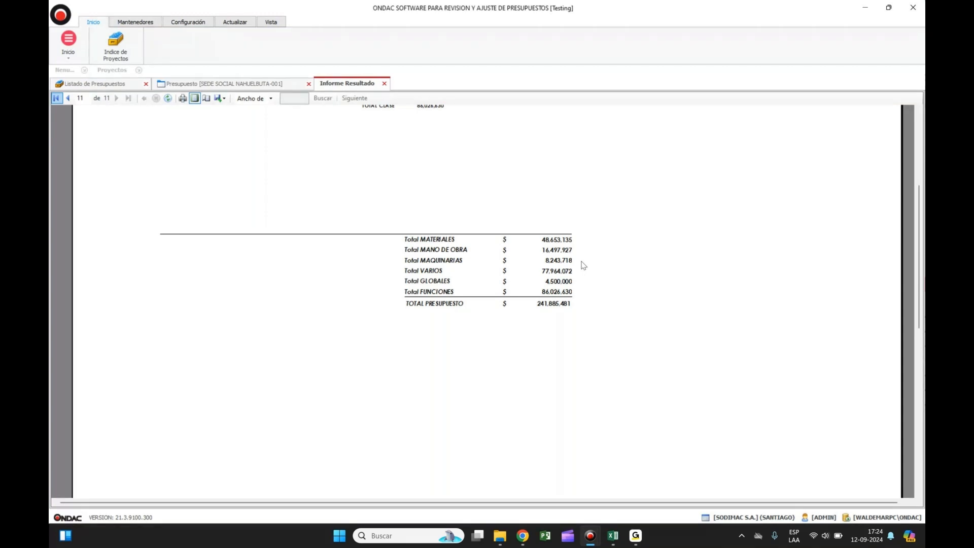
{"action": "left_click", "coordinate": [384, 84]}
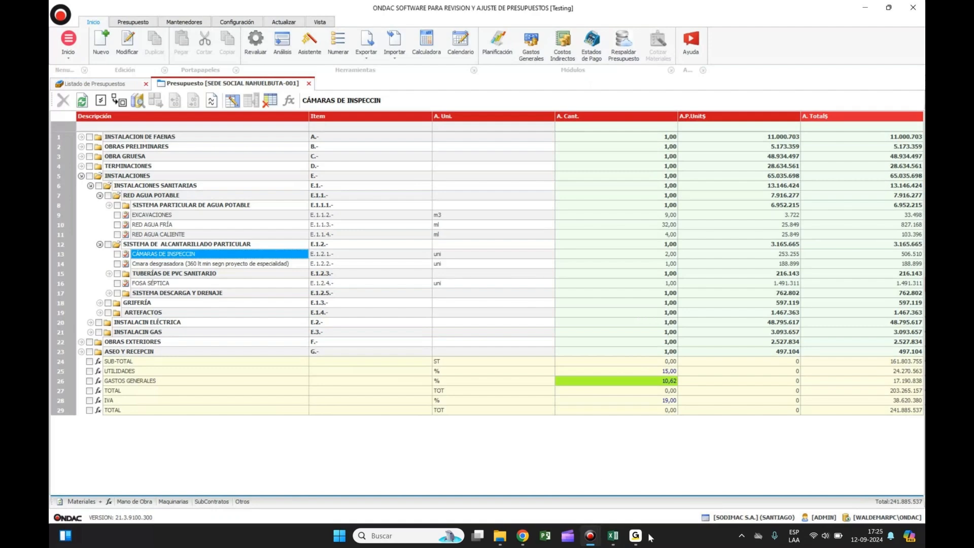
{"action": "mouse_move", "coordinate": [642, 537]}
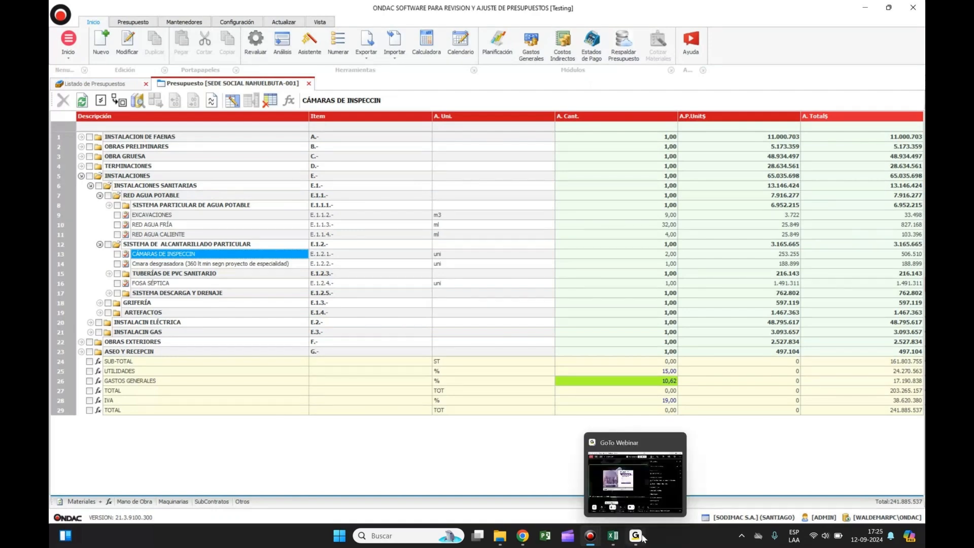
{"action": "left_click", "coordinate": [641, 536]}
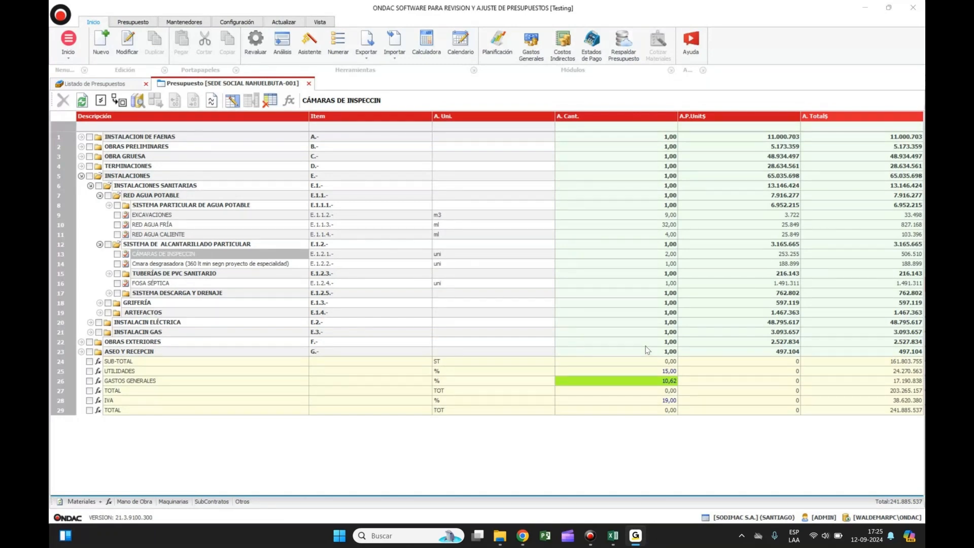
{"action": "left_click", "coordinate": [688, 103]}
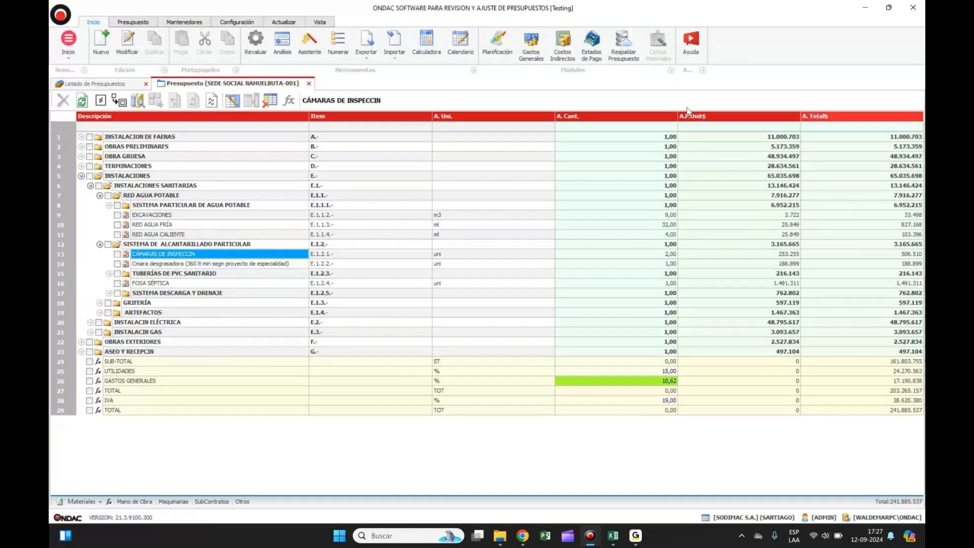
- Close the SEDE SOCIAL NAHUELBUTA-001 budget and switch to the Presupuesto Import Estado workbook in Excel
{"action": "left_click", "coordinate": [309, 84]}
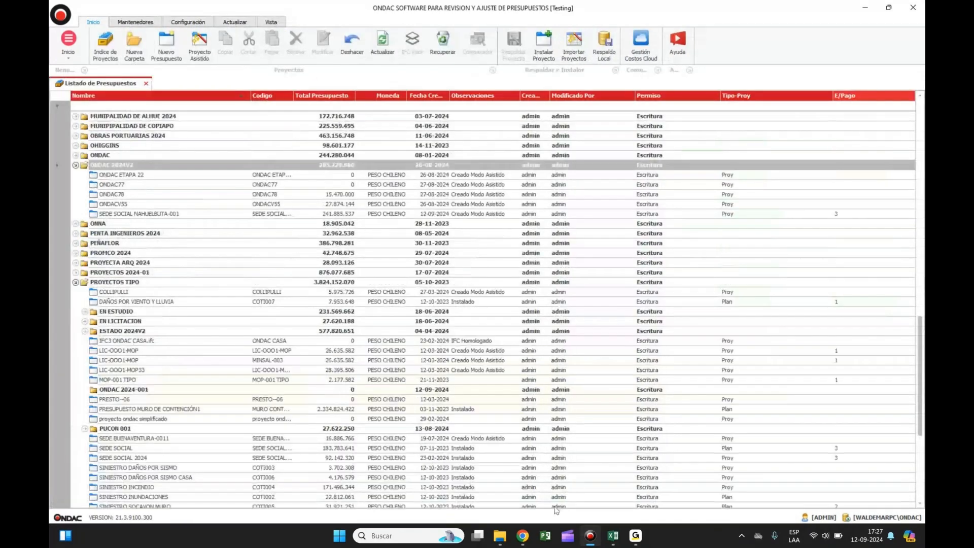
{"action": "left_click", "coordinate": [612, 536]}
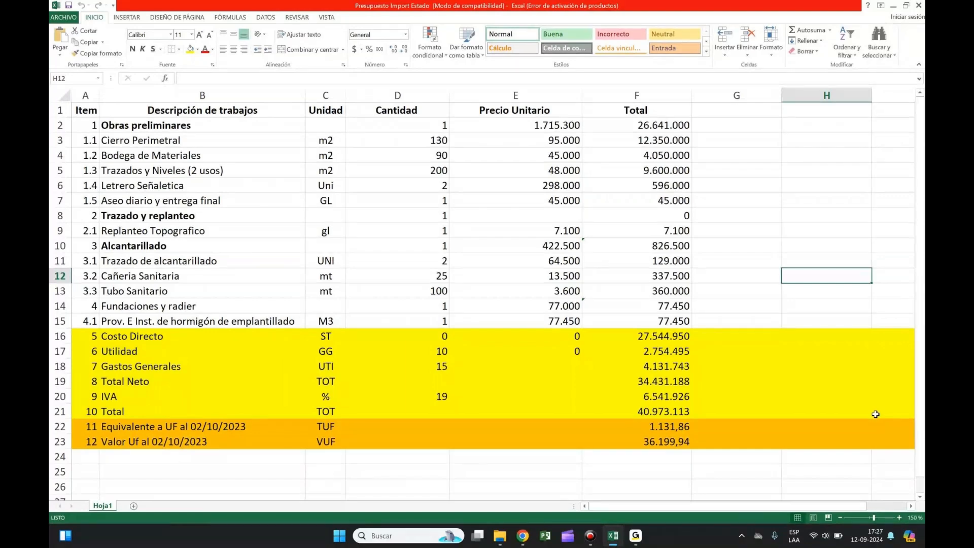
- Review the budget sheet's Item, Descripción de trabajos, Unidad, Cantidad and Precio Unitario columns and the Cierro Perimetral row
{"action": "left_click", "coordinate": [95, 110]}
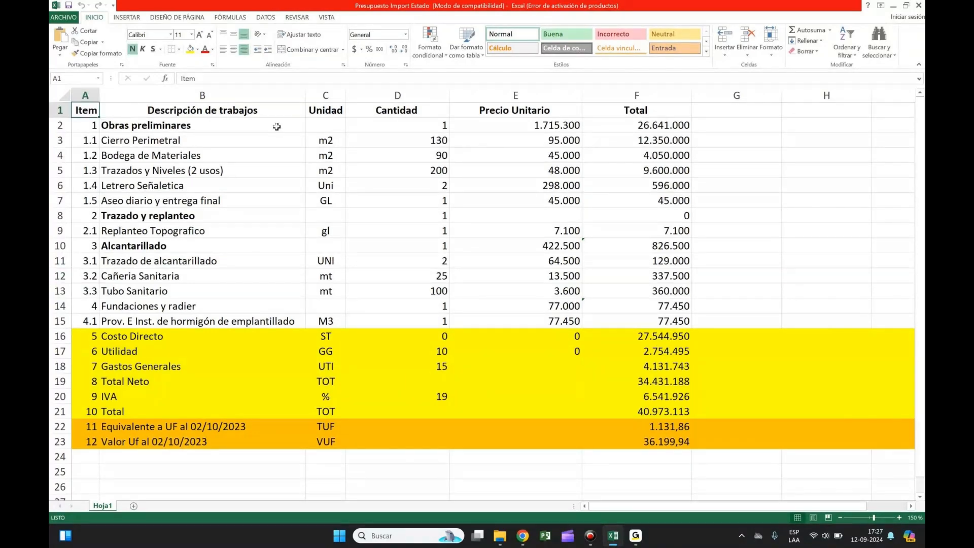
{"action": "key", "text": "Right"}
{"action": "key", "text": "Right"}
{"action": "key", "text": "Right"}
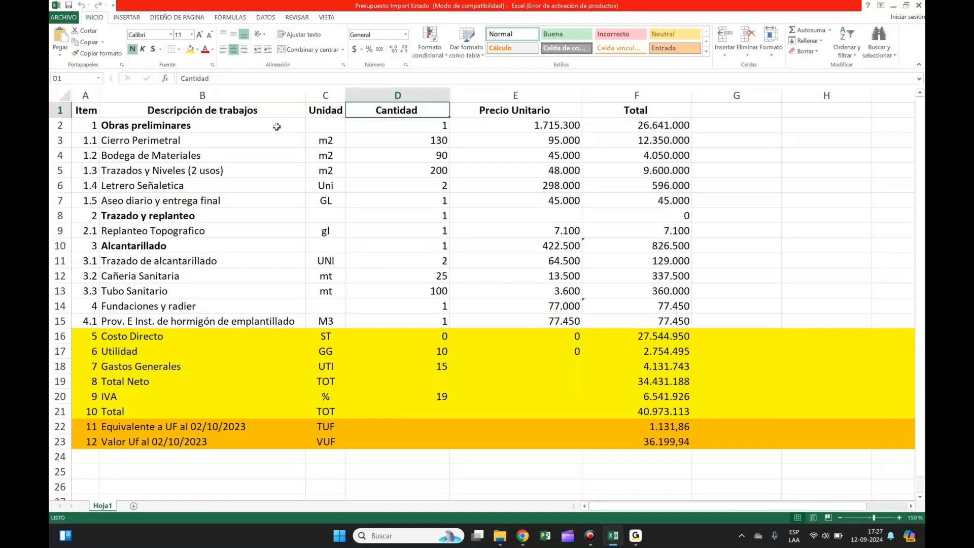
{"action": "key", "text": "Right"}
{"action": "key", "text": "Left"}
{"action": "key", "text": "Left"}
{"action": "key", "text": "Left"}
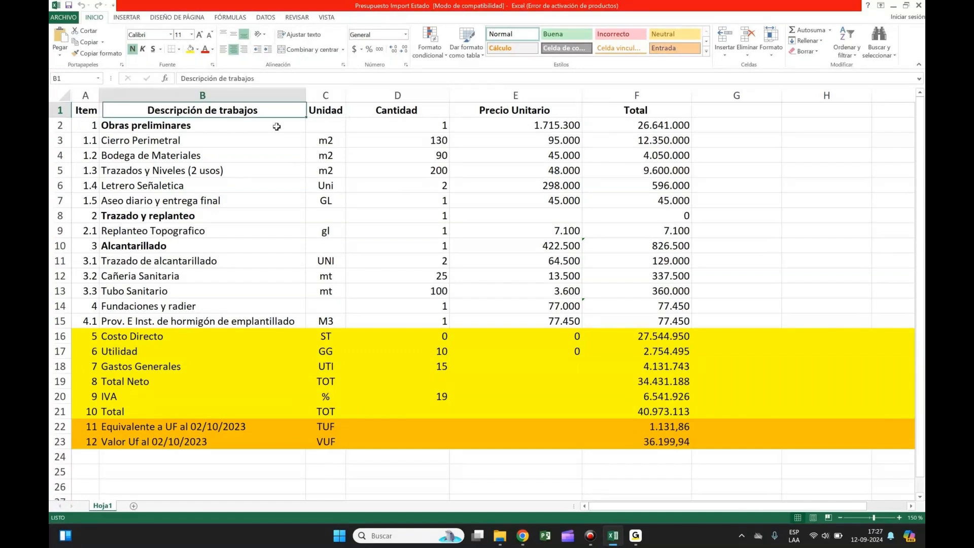
{"action": "key", "text": "Left"}
{"action": "key", "text": "Right"}
{"action": "key", "text": "Right"}
{"action": "key", "text": "Right"}
{"action": "key", "text": "Right"}
{"action": "key", "text": "Down"}
{"action": "key", "text": "Down"}
{"action": "key", "text": "Left"}
{"action": "key", "text": "Left"}
{"action": "key", "text": "Left"}
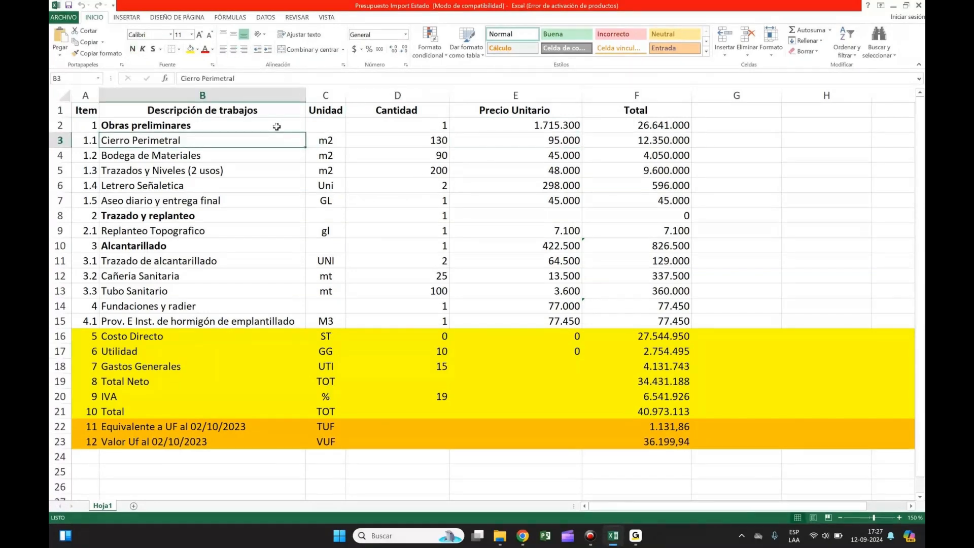
{"action": "key", "text": "Right"}
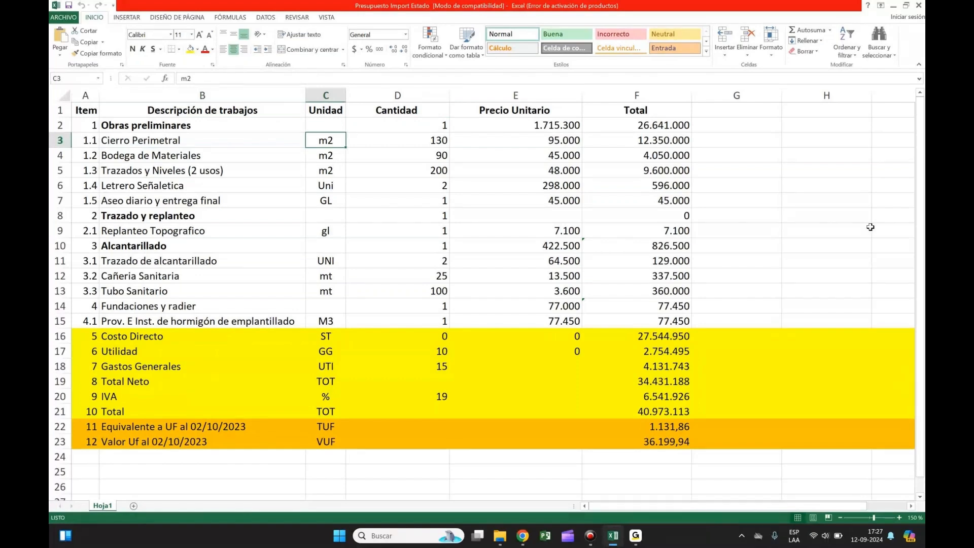
{"action": "key", "text": "Right"}
{"action": "left_click", "coordinate": [88, 95]}
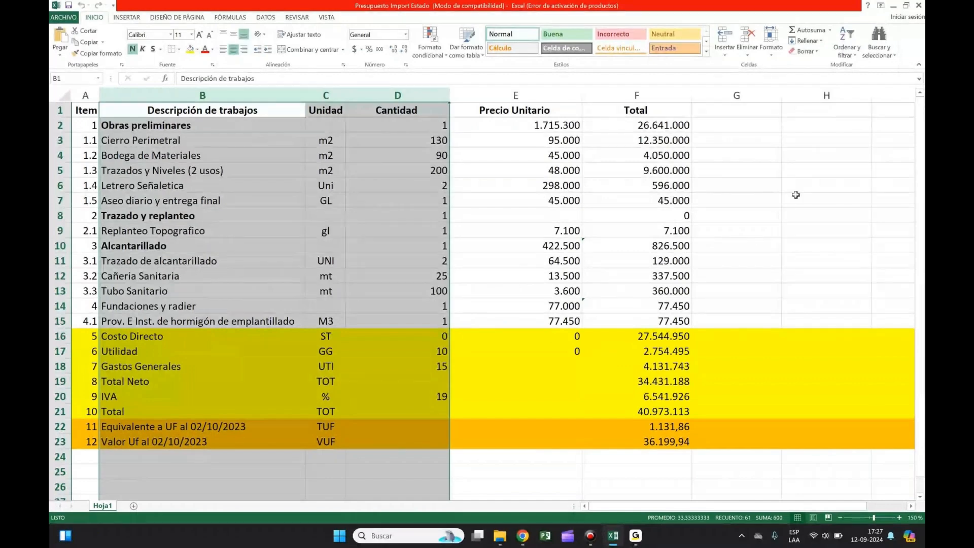
{"action": "left_click", "coordinate": [333, 141]}
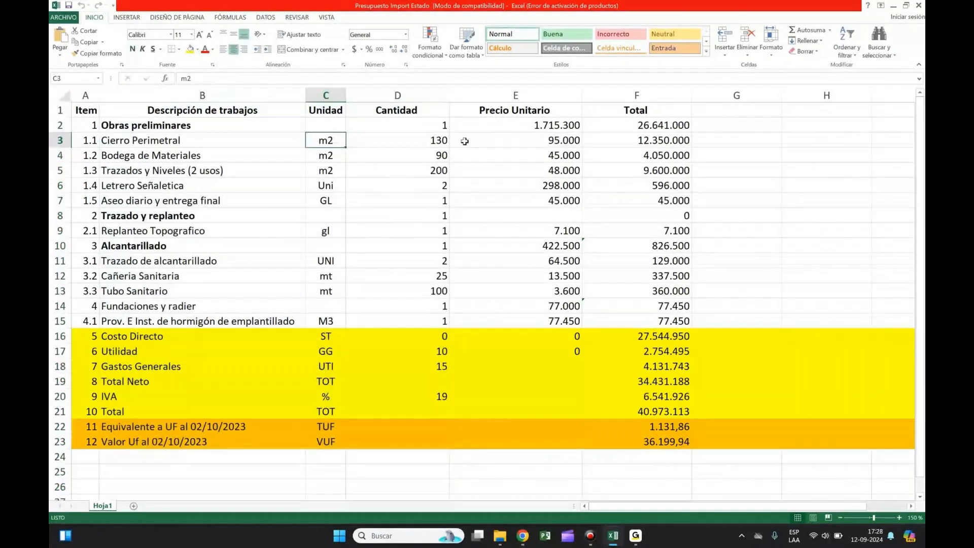
- Set the unit price of Cierro Perimetral to 93000 and that of Bodega de Materiales to 43000
{"action": "left_click", "coordinate": [528, 140]}
{"action": "key", "text": "F2"}
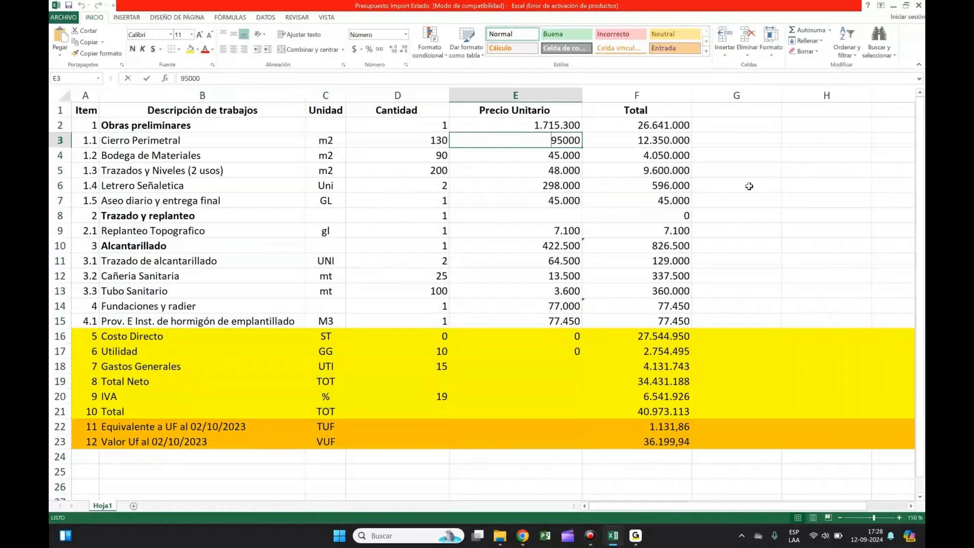
{"action": "type", "text": "93000"}
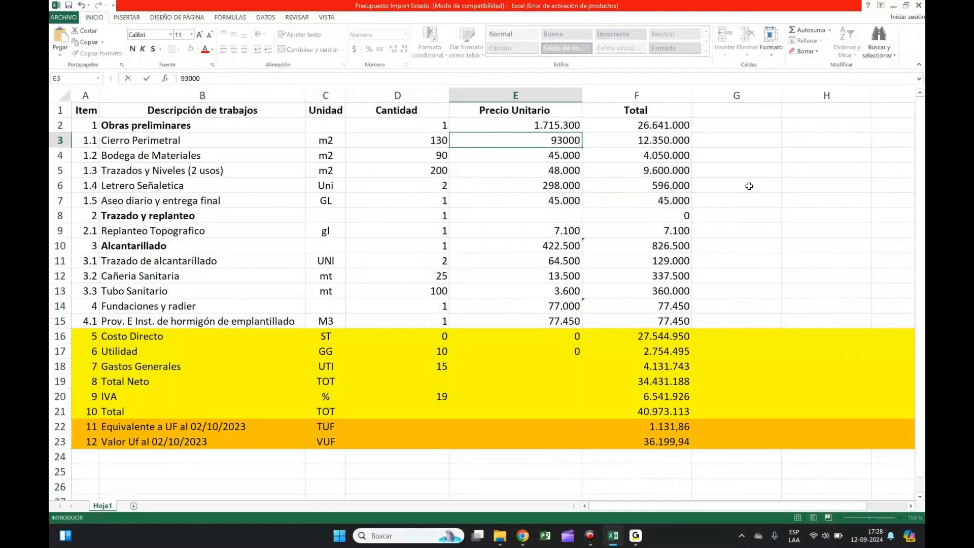
{"action": "key", "text": "Return"}
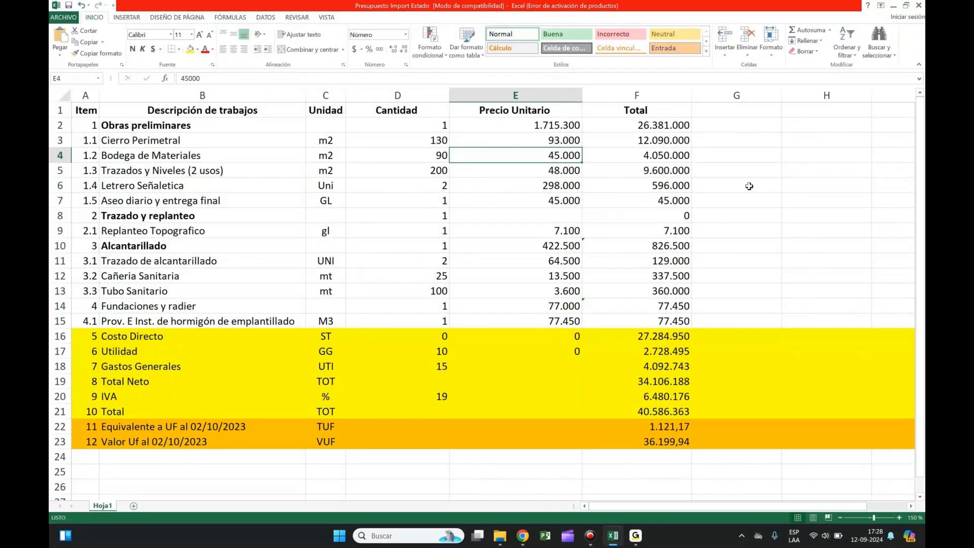
{"action": "type", "text": "43000"}
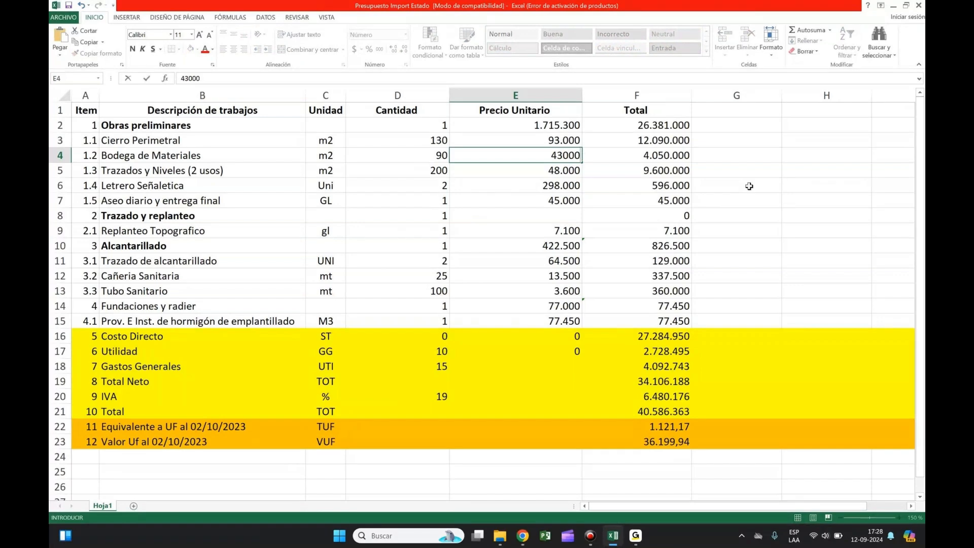
{"action": "key", "text": "Return"}
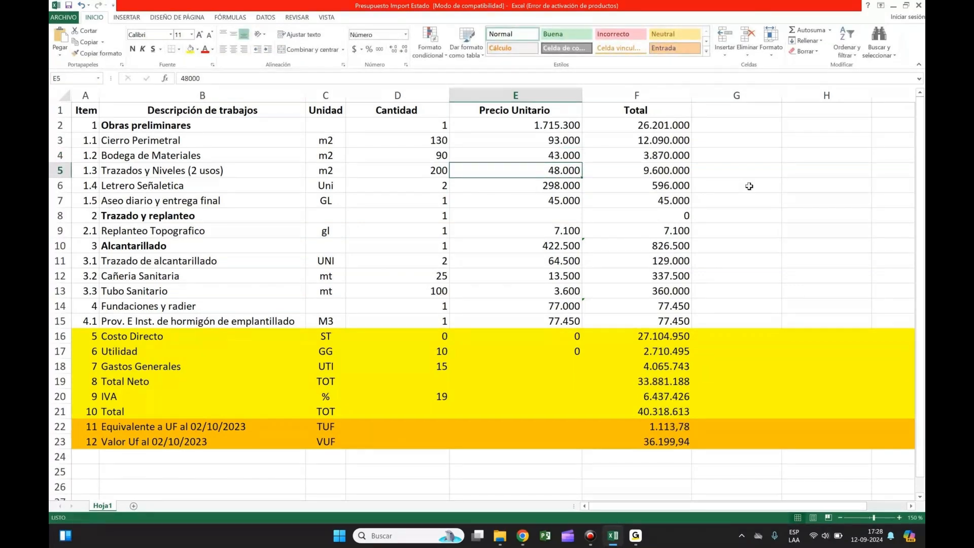
- Set the unit price of Trazados y Niveles (2 usos) to 42.000 and that of Letrero Señaletica to 290000
{"action": "type", "text": "42.0"}
{"action": "type", "text": "00"}
{"action": "key", "text": "Return"}
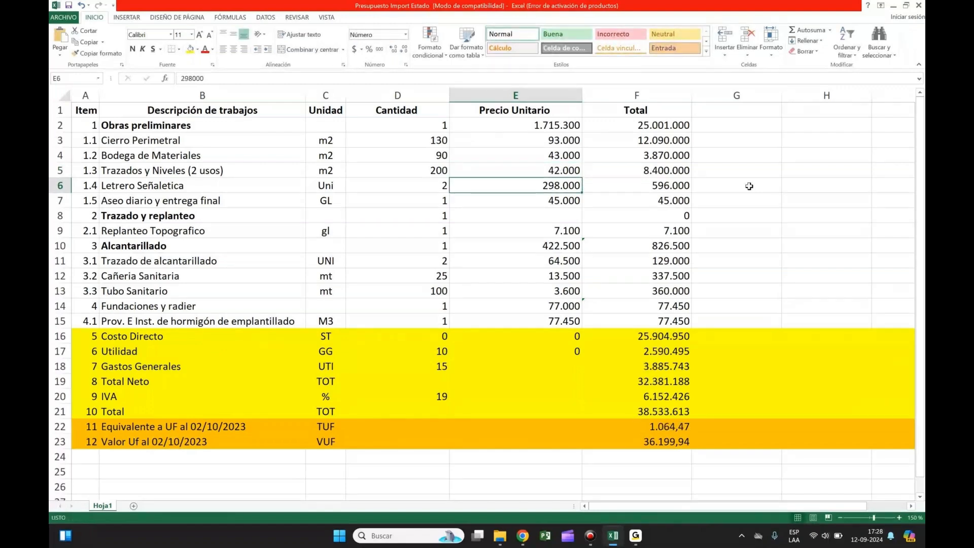
{"action": "type", "text": "290000"}
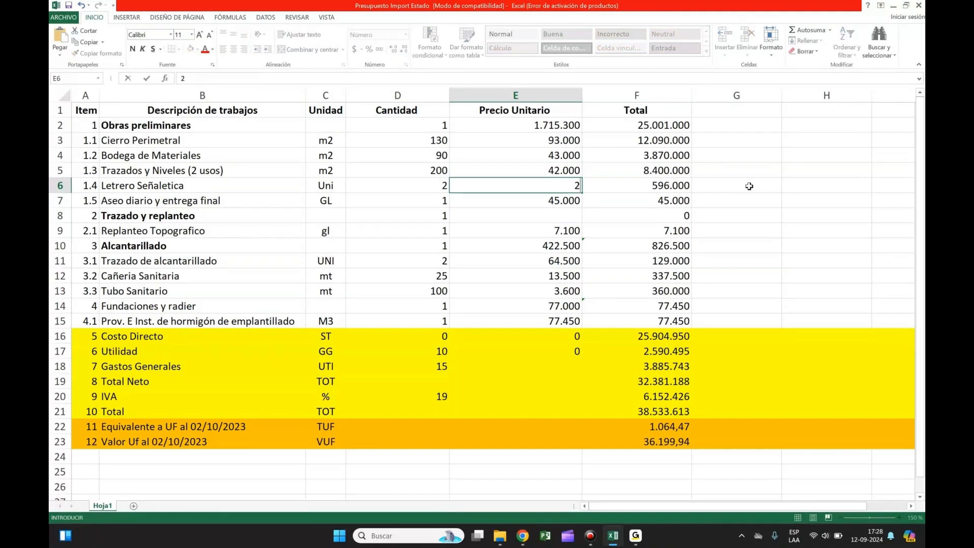
{"action": "key", "text": "Return"}
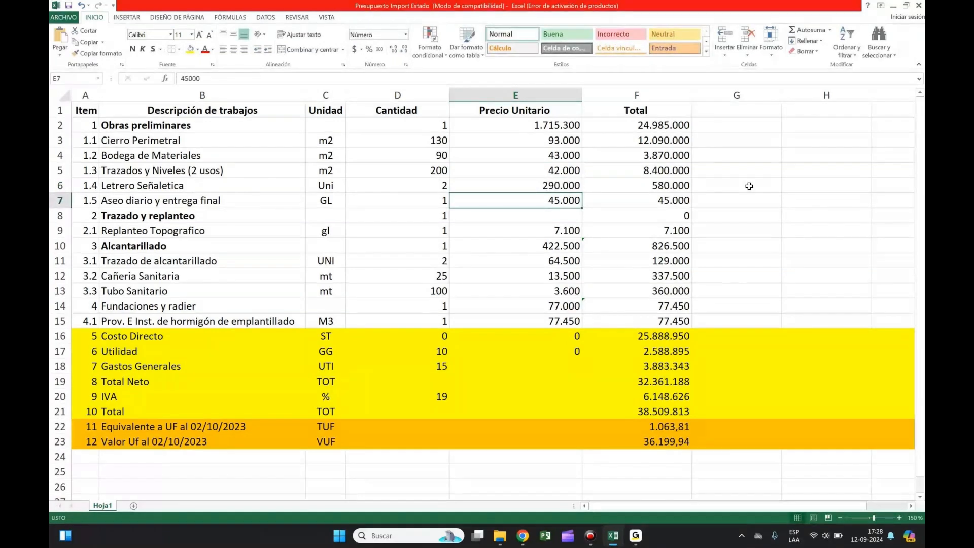
- Set the unit price of Cañeria Sanitaria in the Alcantarillado section to 12400
{"action": "key", "text": "Down"}
{"action": "key", "text": "Down"}
{"action": "key", "text": "Down"}
{"action": "key", "text": "Down"}
{"action": "key", "text": "Down"}
{"action": "key", "text": "Left"}
{"action": "key", "text": "Left"}
{"action": "key", "text": "Left"}
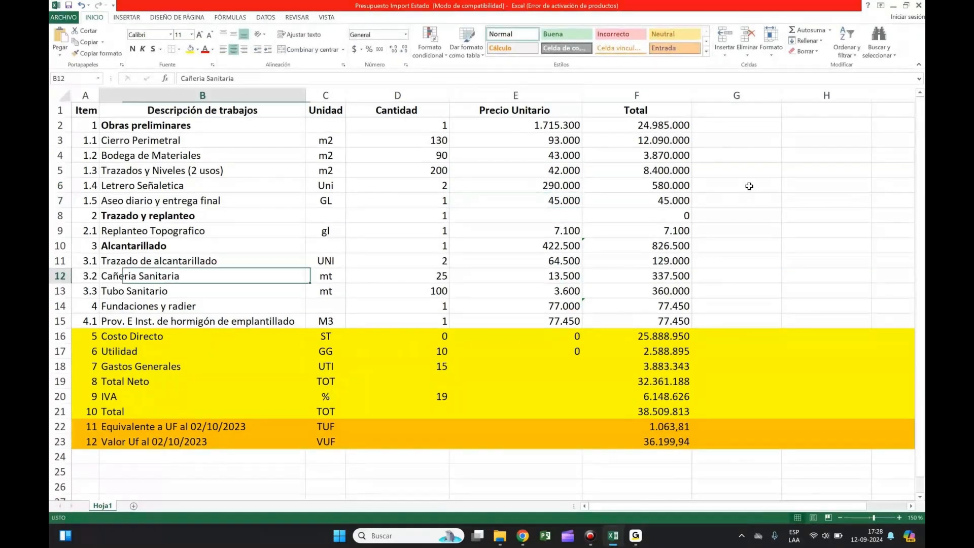
{"action": "key", "text": "Right"}
{"action": "key", "text": "Right"}
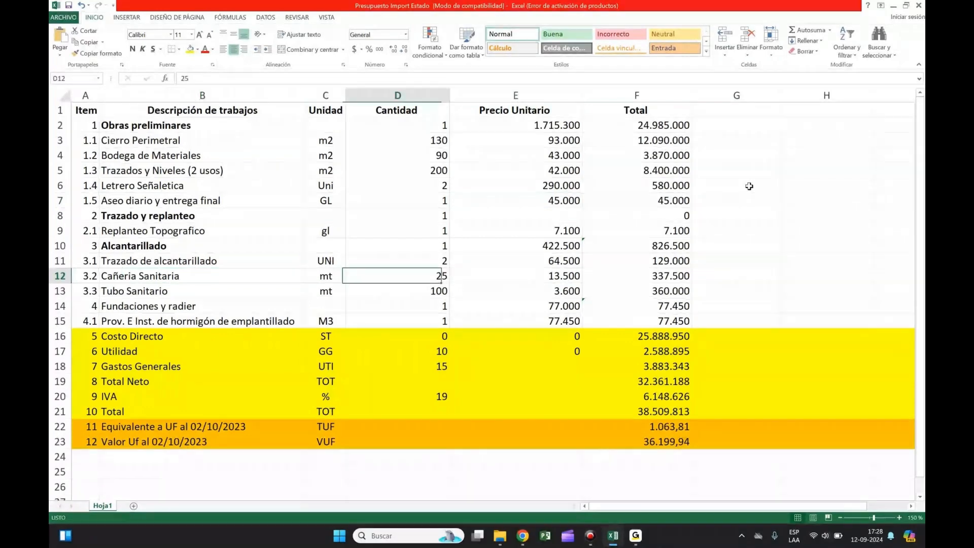
{"action": "key", "text": "Right"}
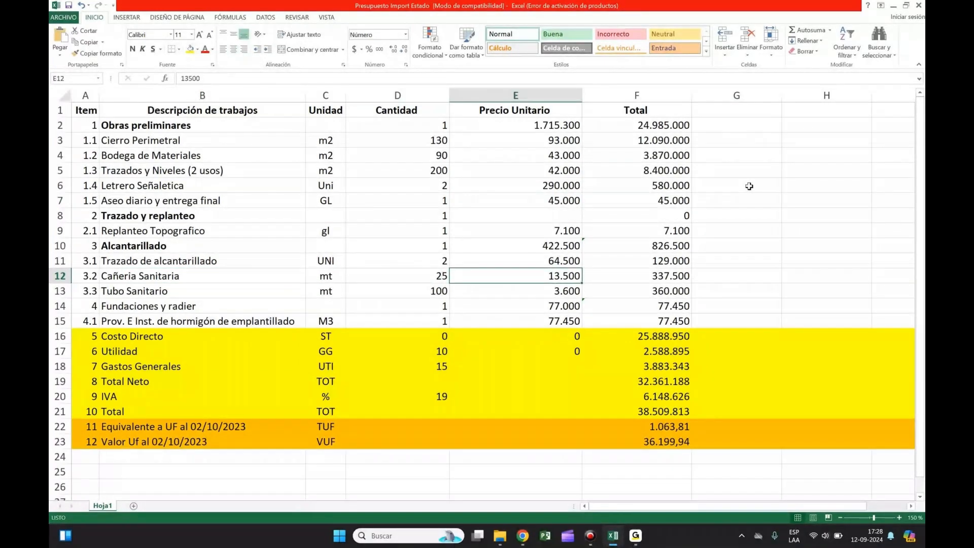
{"action": "type", "text": "12400"}
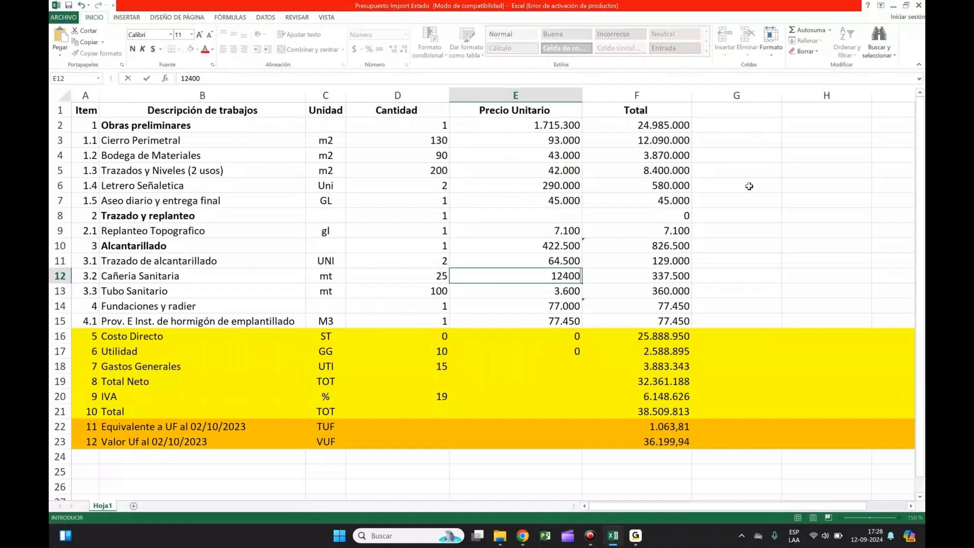
{"action": "key", "text": "Return"}
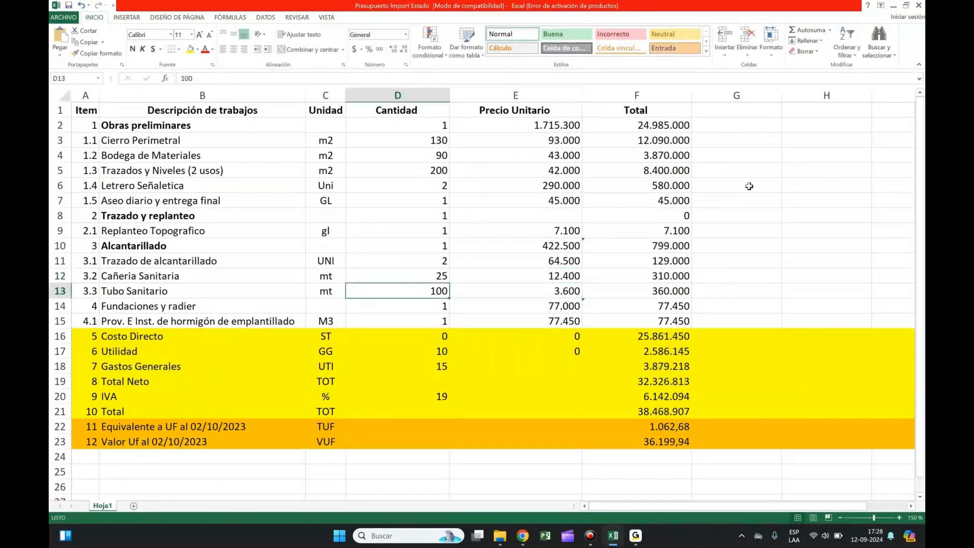
- Set the unit price of Tubo Sanitario to 3550
{"action": "type", "text": "3.55"}
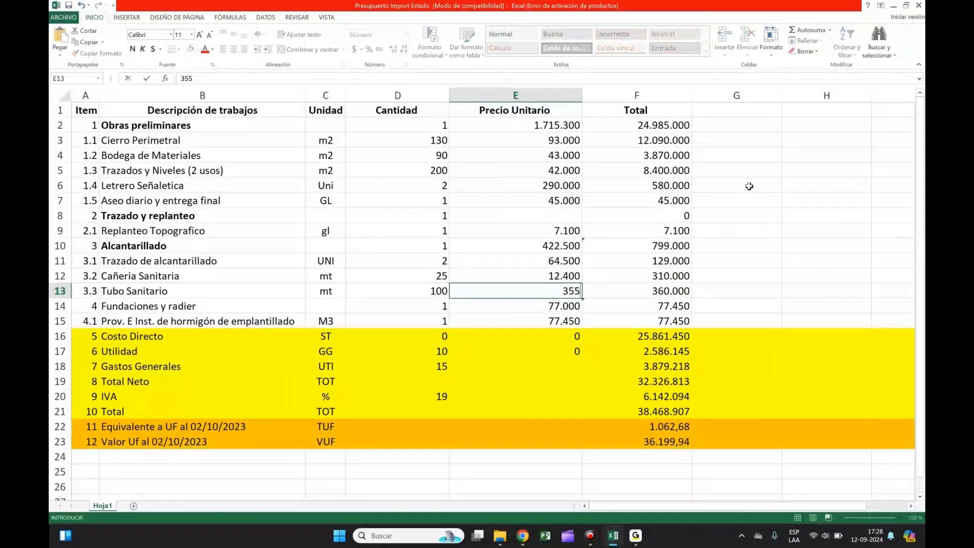
{"action": "type", "text": "0"}
{"action": "key", "text": "Return"}
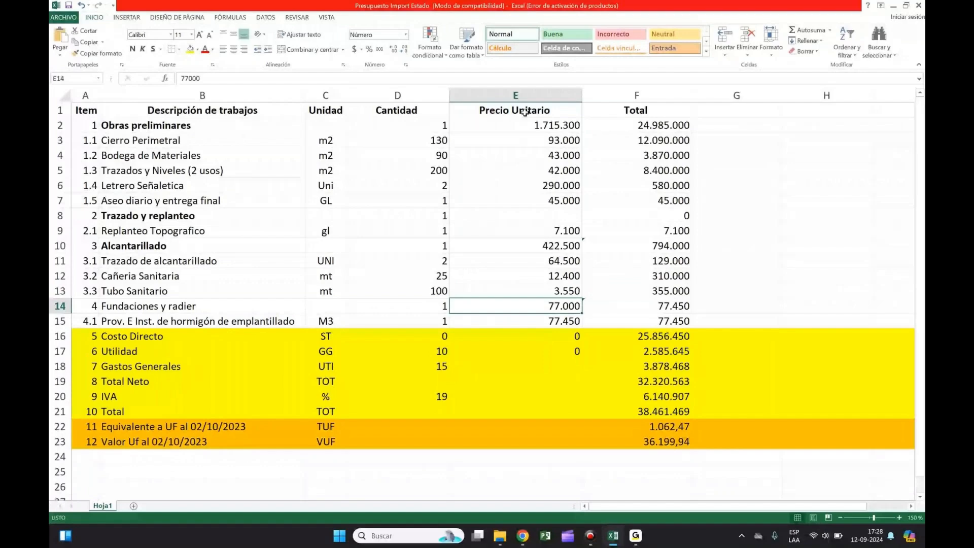
- Save the Presupuesto Import Estado workbook, dealing with the compatibility check, and return to the budget list in ONDAC
{"action": "left_click", "coordinate": [527, 95]}
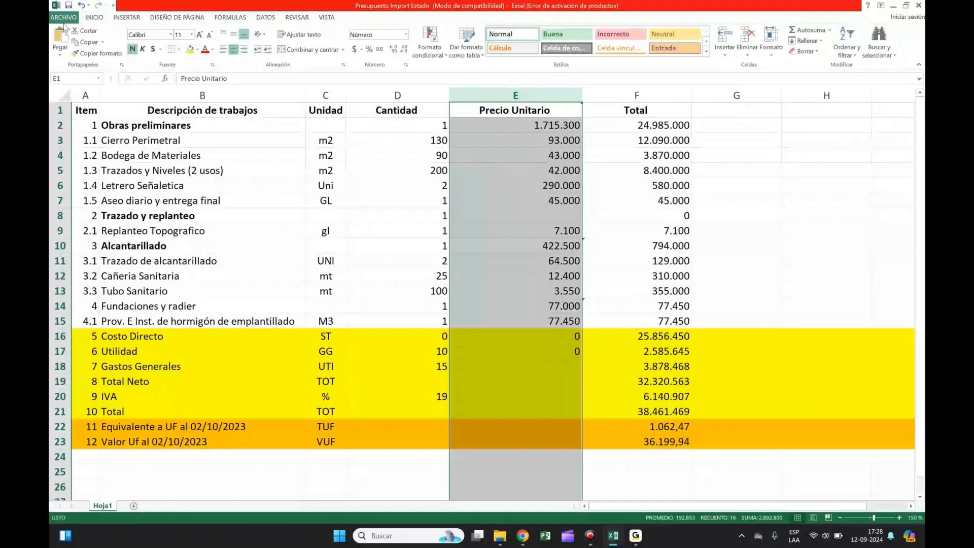
{"action": "key", "text": "ctrl+s"}
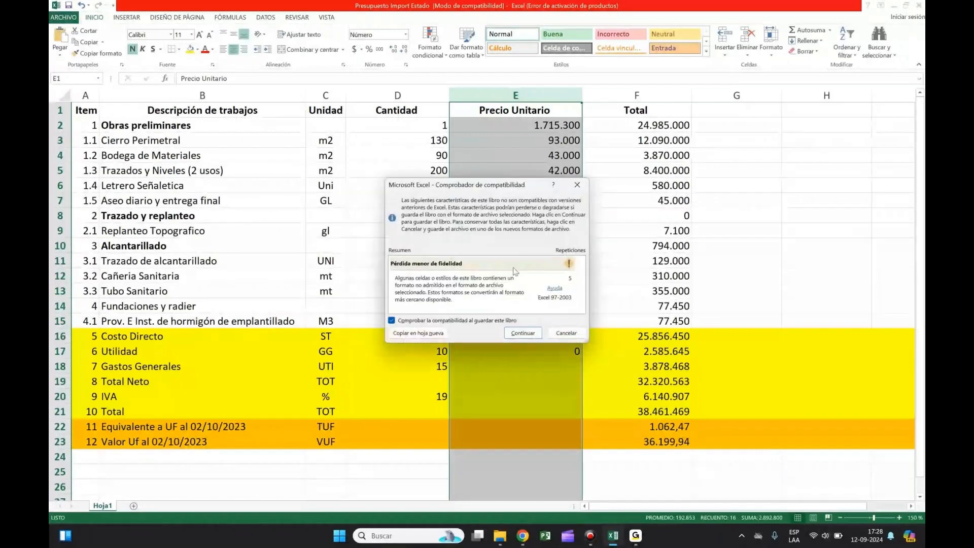
{"action": "left_click", "coordinate": [523, 332]}
{"action": "left_click", "coordinate": [516, 335]}
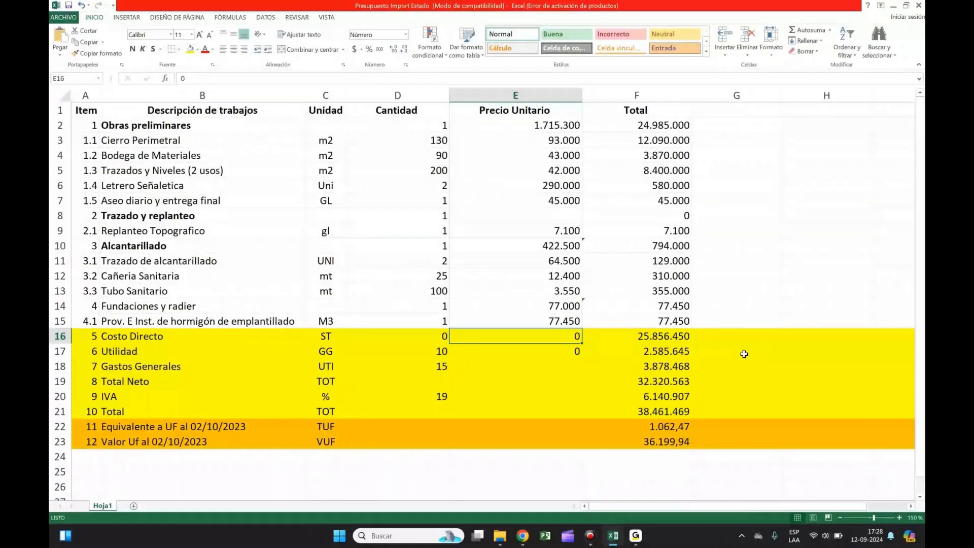
{"action": "key", "text": "ctrl+g"}
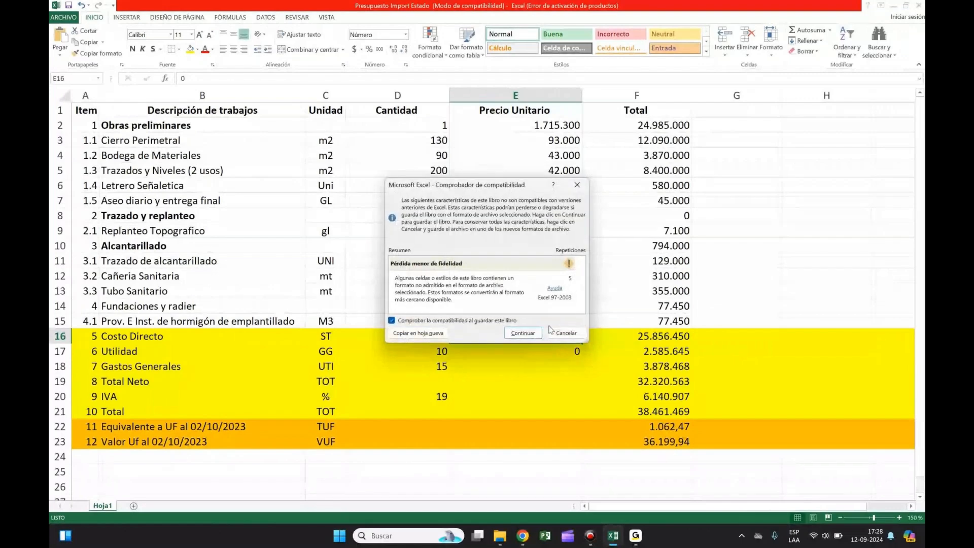
{"action": "left_click", "coordinate": [552, 332]}
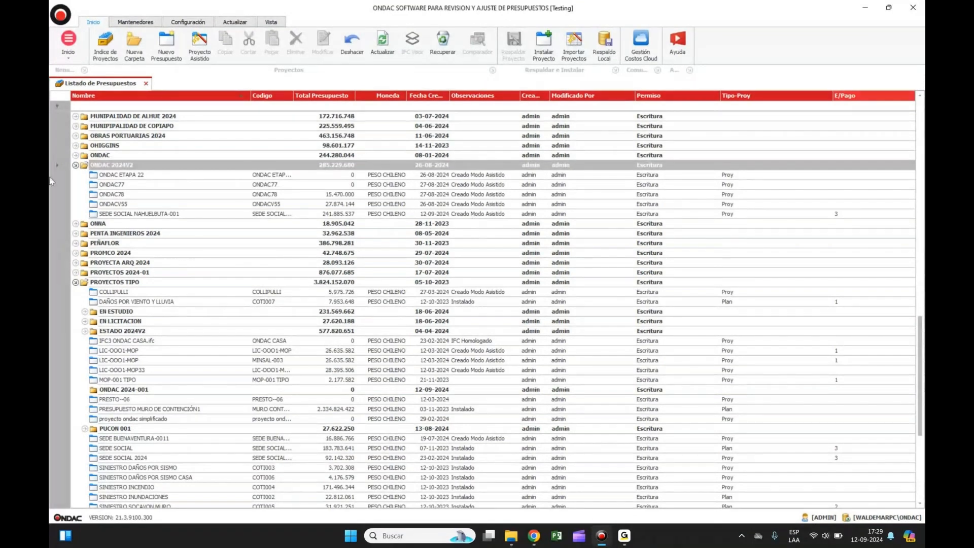
- Create a subfolder named LICITACION A-001 CONSTTUCTORA WS inside the ONDAC 2024V2 folder
{"action": "double_click", "coordinate": [84, 166]}
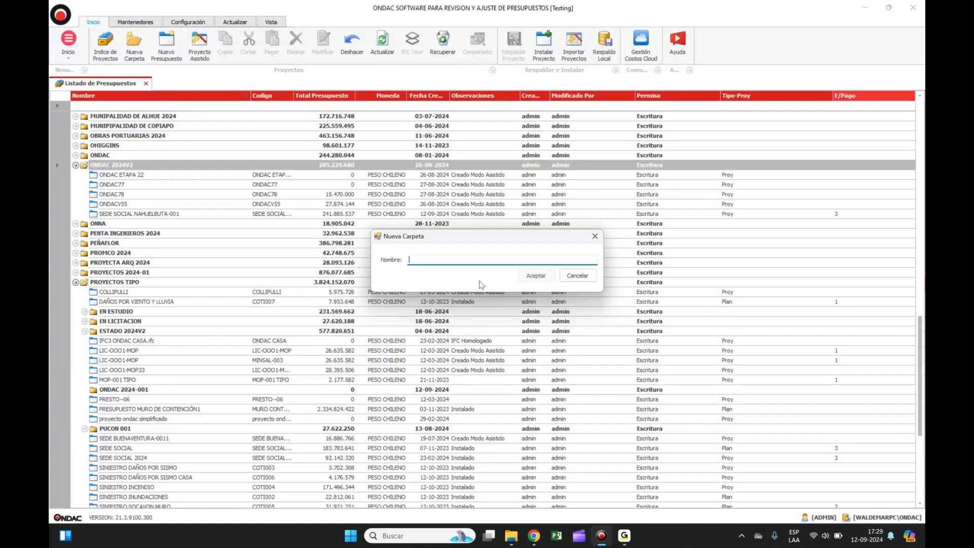
{"action": "type", "text": "LICITACION A-001 CONSTTUCTORA WS"}
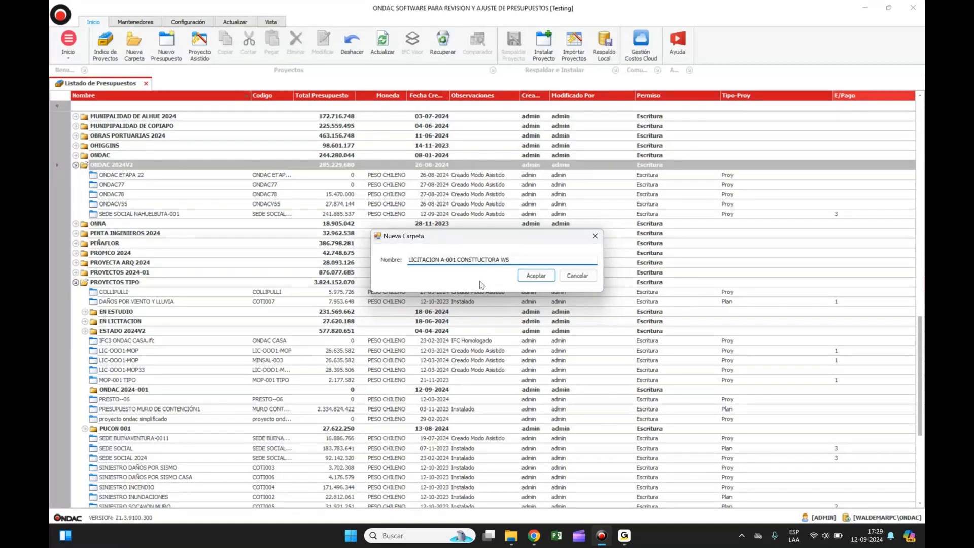
{"action": "left_click", "coordinate": [536, 276]}
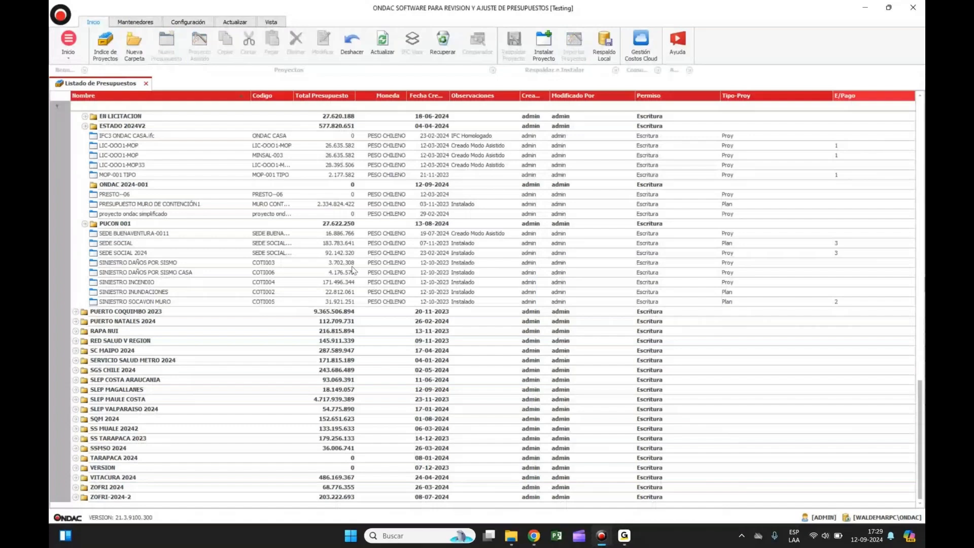
- Examine the EN ESTUDIO and EN LICITACION subfolders of PROYECTOS TIPO and collapse PROYECTOS TIPO
{"action": "scroll", "coordinate": [354, 270], "scroll_direction": "up", "scroll_amount": 3}
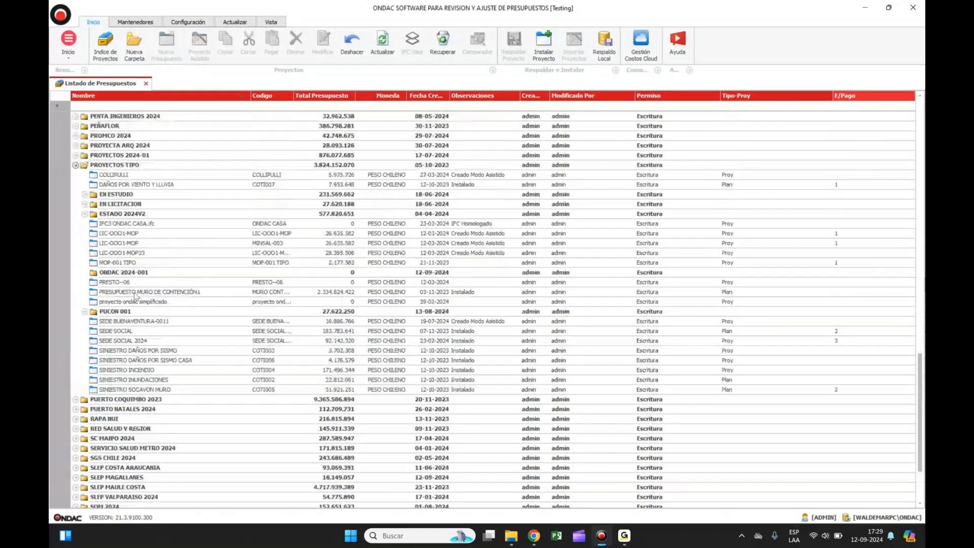
{"action": "left_click", "coordinate": [85, 204]}
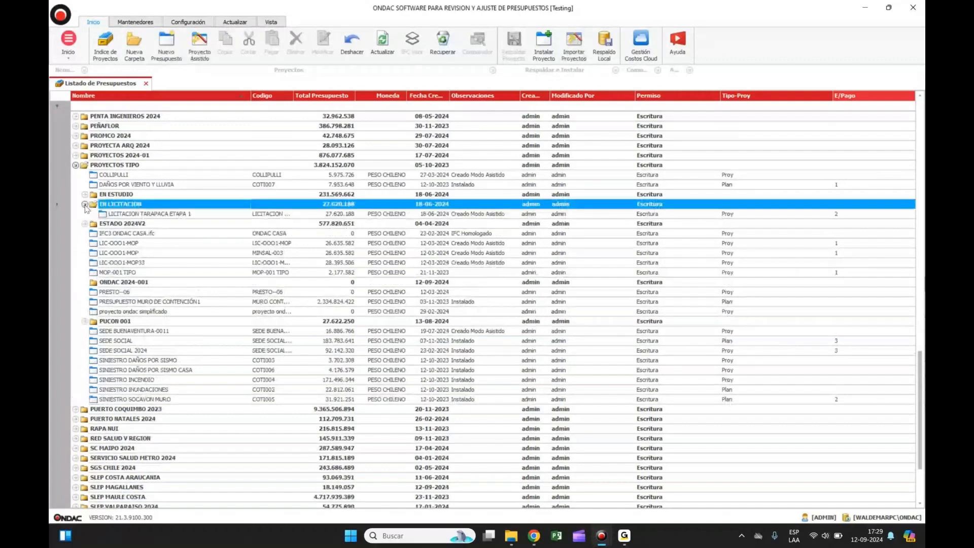
{"action": "left_click", "coordinate": [85, 204]}
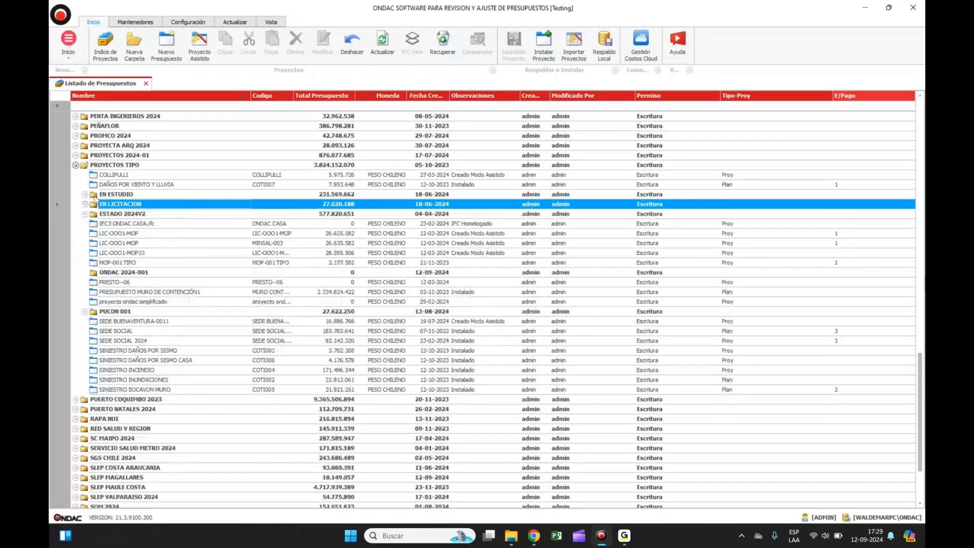
{"action": "key", "text": "Left"}
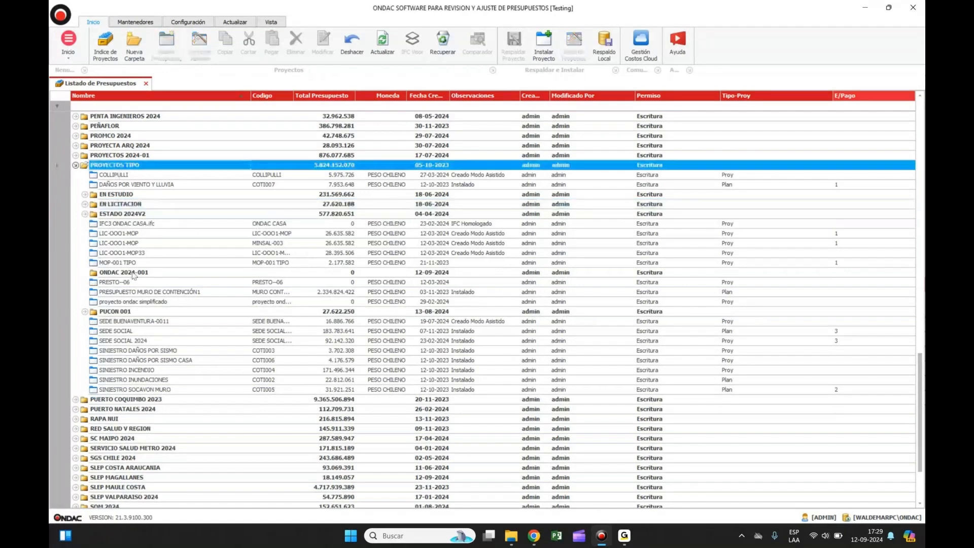
{"action": "left_click", "coordinate": [133, 273]}
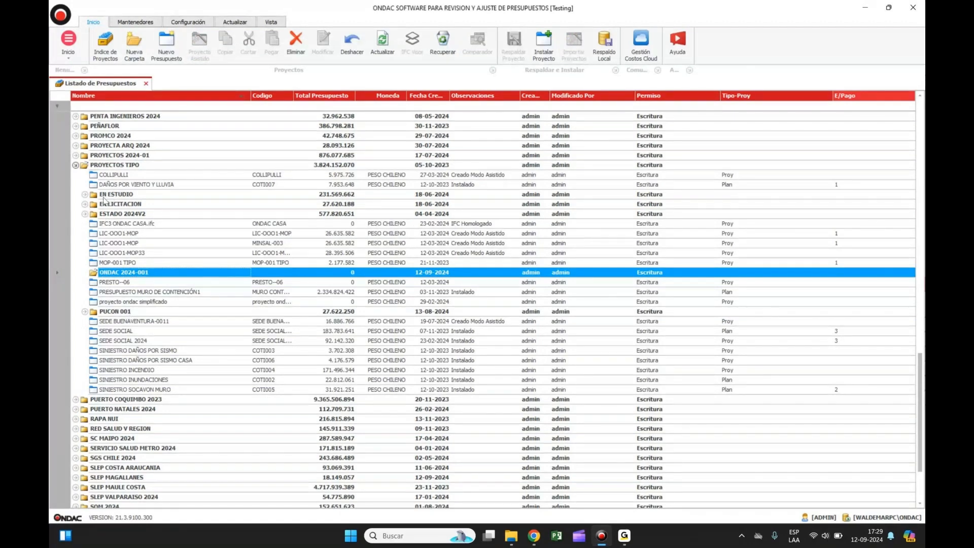
{"action": "left_click", "coordinate": [86, 206]}
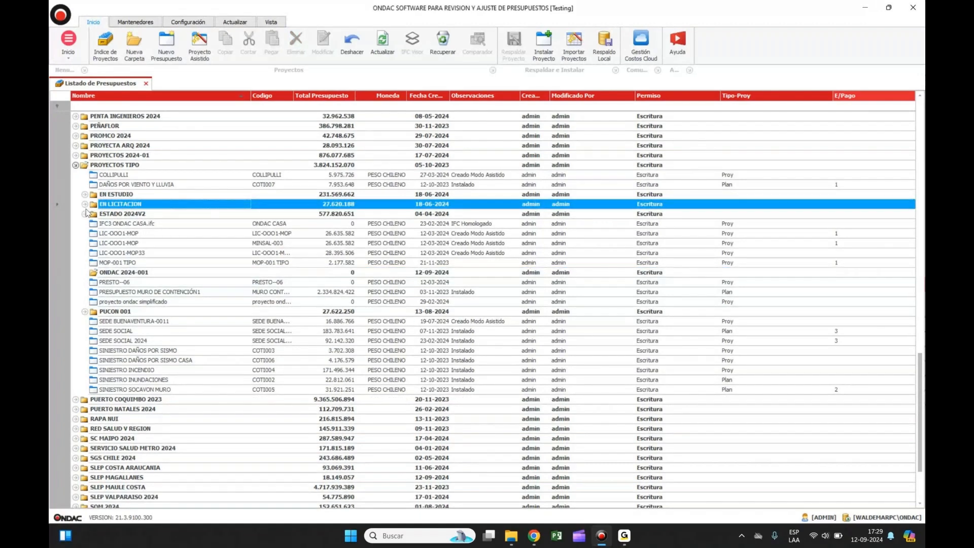
{"action": "left_click", "coordinate": [138, 166]}
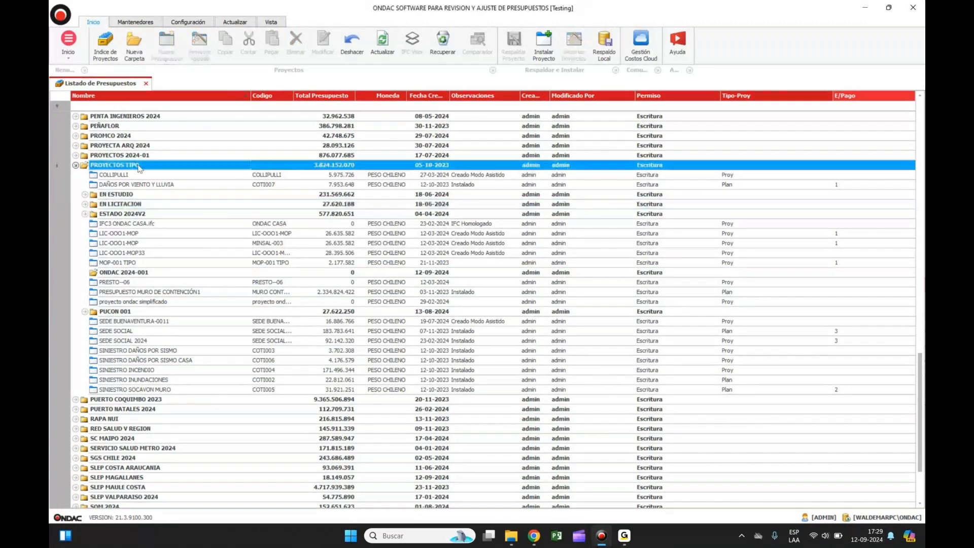
{"action": "left_click", "coordinate": [130, 175]}
{"action": "left_click", "coordinate": [130, 166]}
{"action": "left_click", "coordinate": [126, 195]}
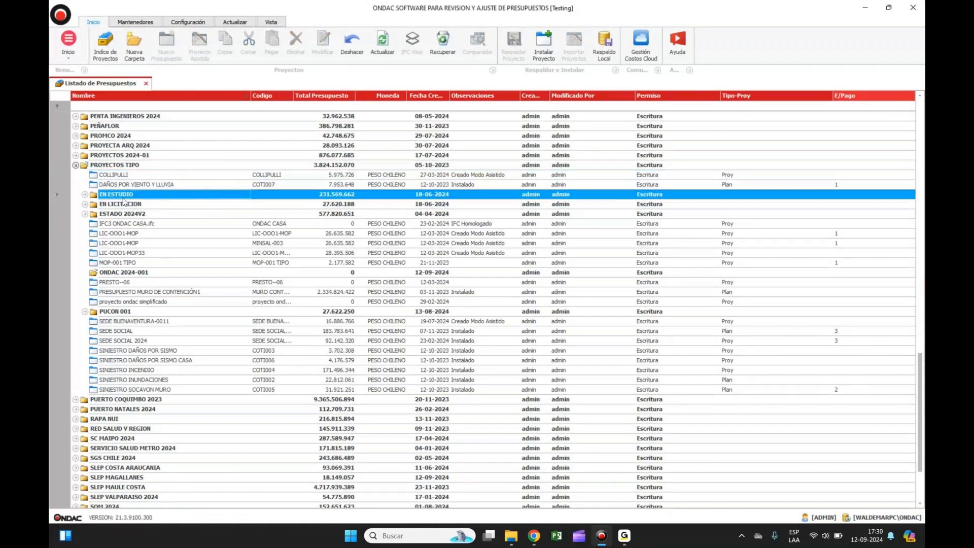
{"action": "left_click", "coordinate": [85, 194]}
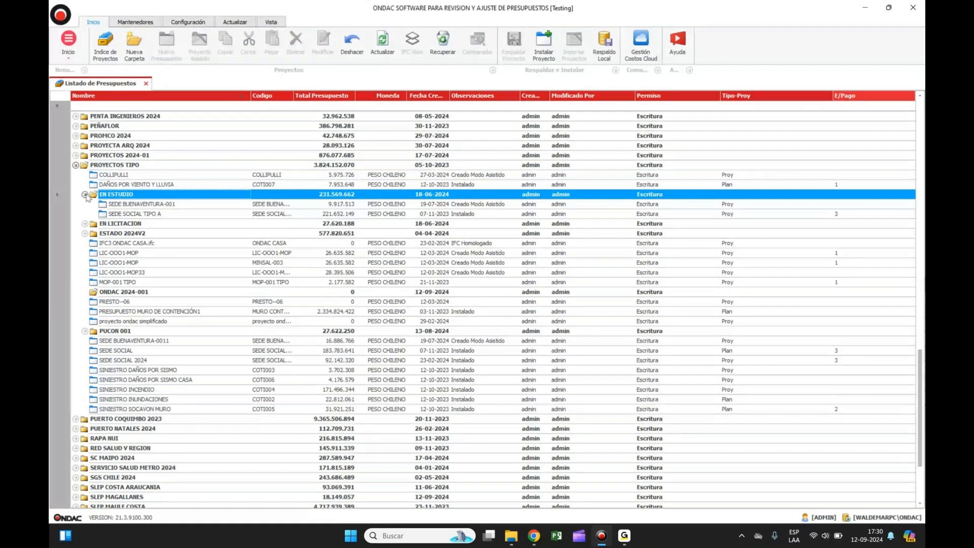
{"action": "left_click", "coordinate": [84, 223]}
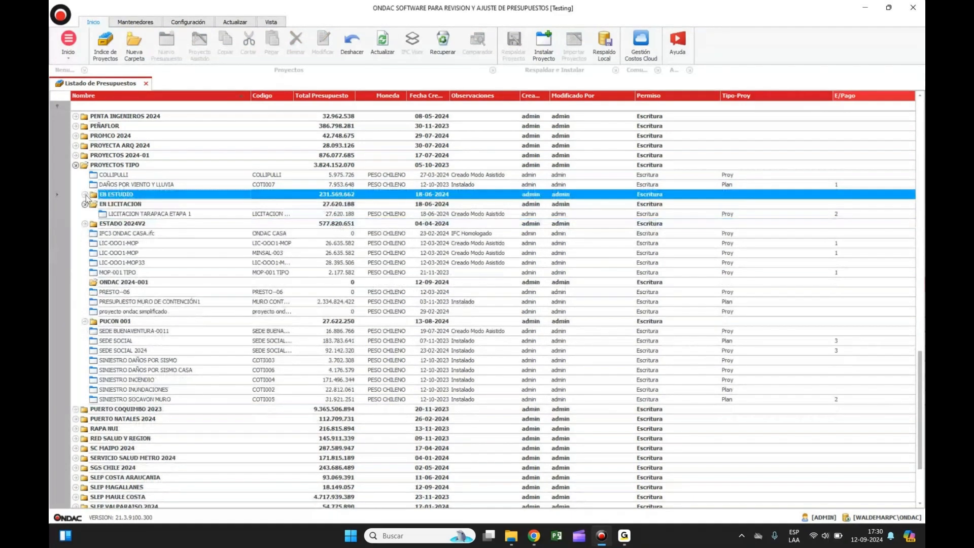
{"action": "left_click", "coordinate": [76, 165]}
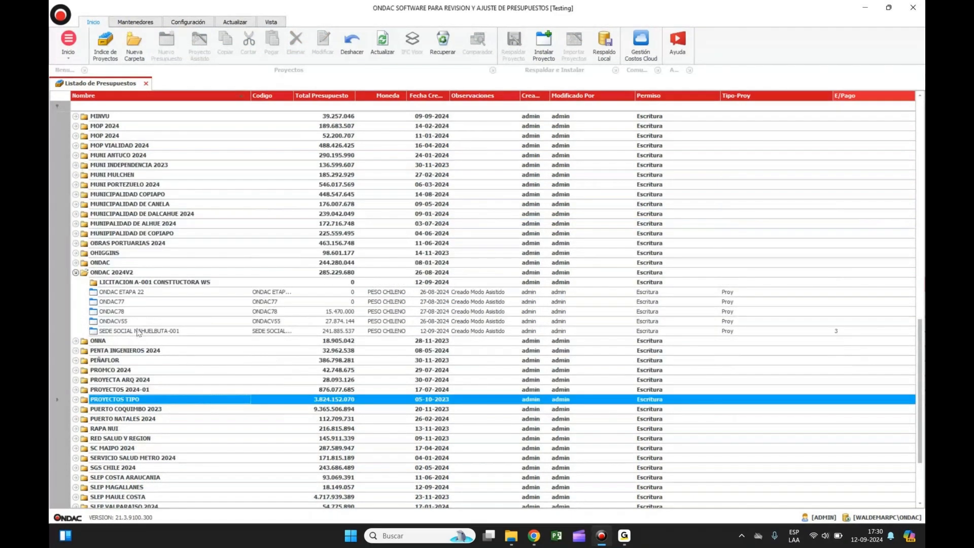
- Start an assisted project in the LICITACION A-001 CONSTTUCTORA WS folder with the Ajustar Presupuesto option
{"action": "left_click", "coordinate": [146, 284]}
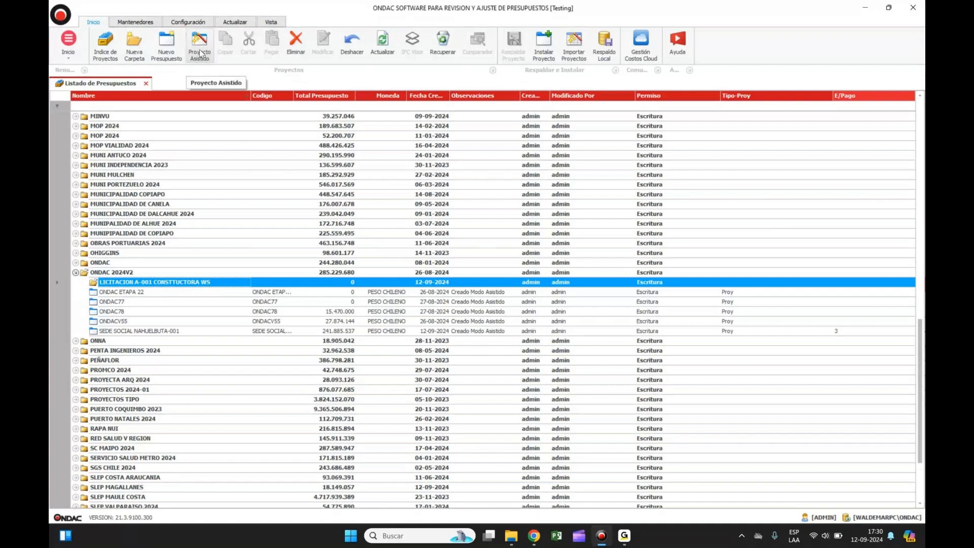
{"action": "left_click", "coordinate": [202, 57]}
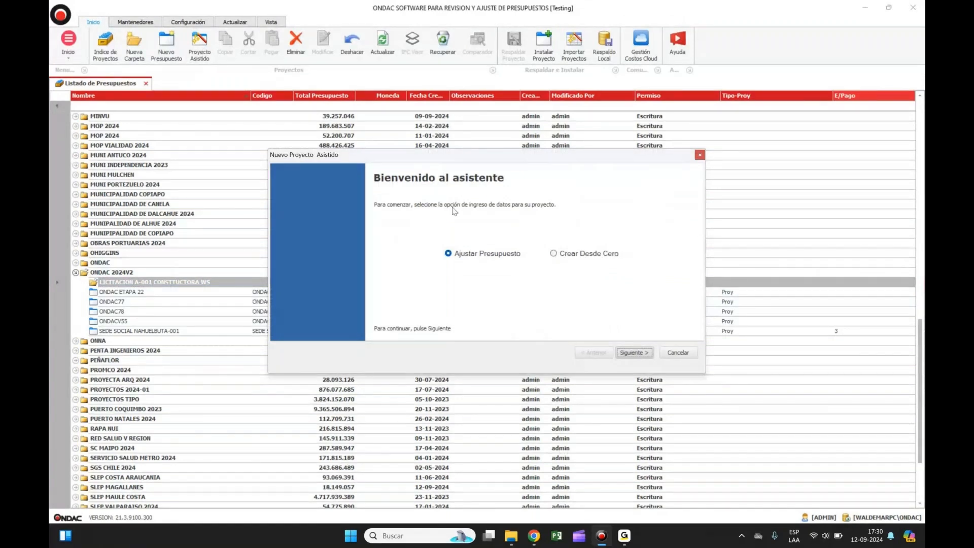
{"action": "left_click", "coordinate": [633, 353]}
- Load the Excel file Presupuesto Import Estado from the Presup ESTADO downloads folder as the budget to import and continue to the project data
{"action": "left_click", "coordinate": [612, 240]}
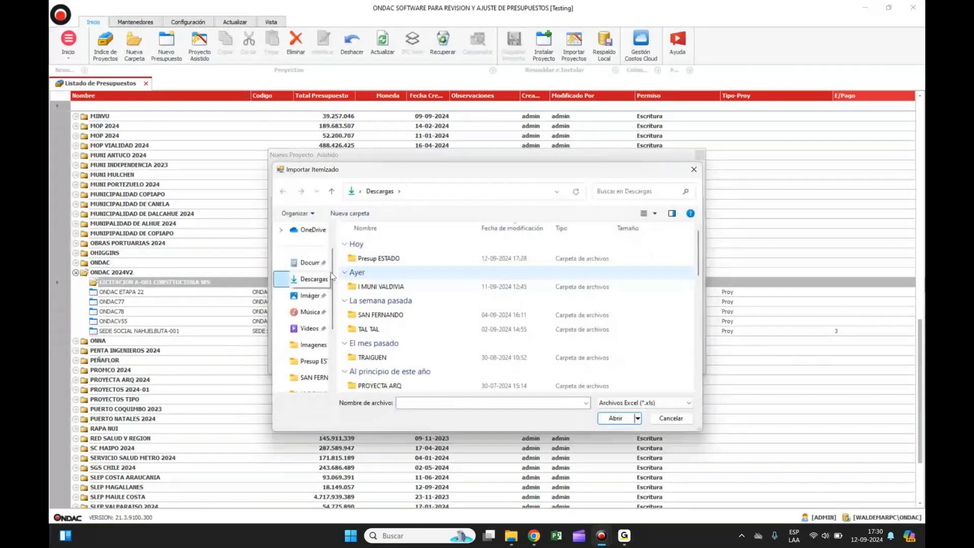
{"action": "double_click", "coordinate": [379, 258]}
{"action": "left_click", "coordinate": [380, 255]}
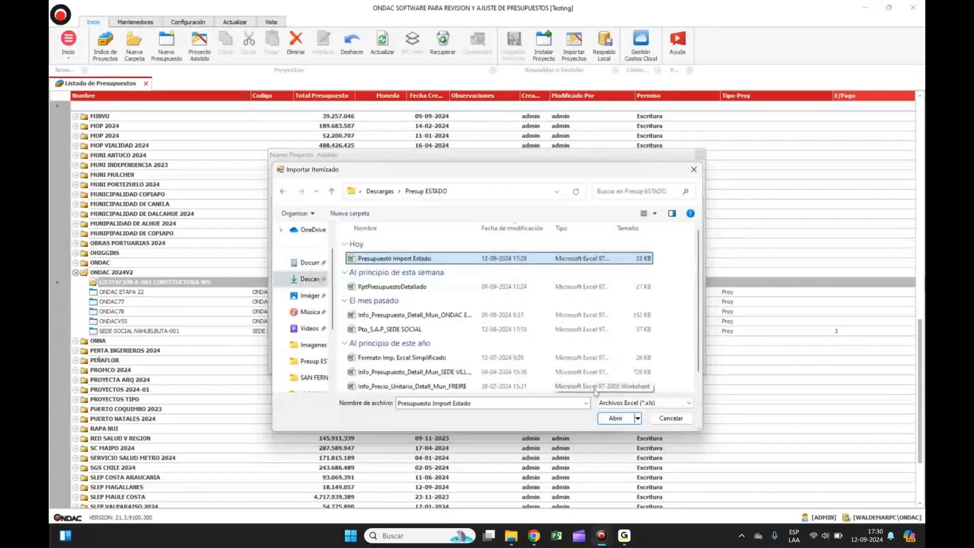
{"action": "left_click", "coordinate": [615, 418]}
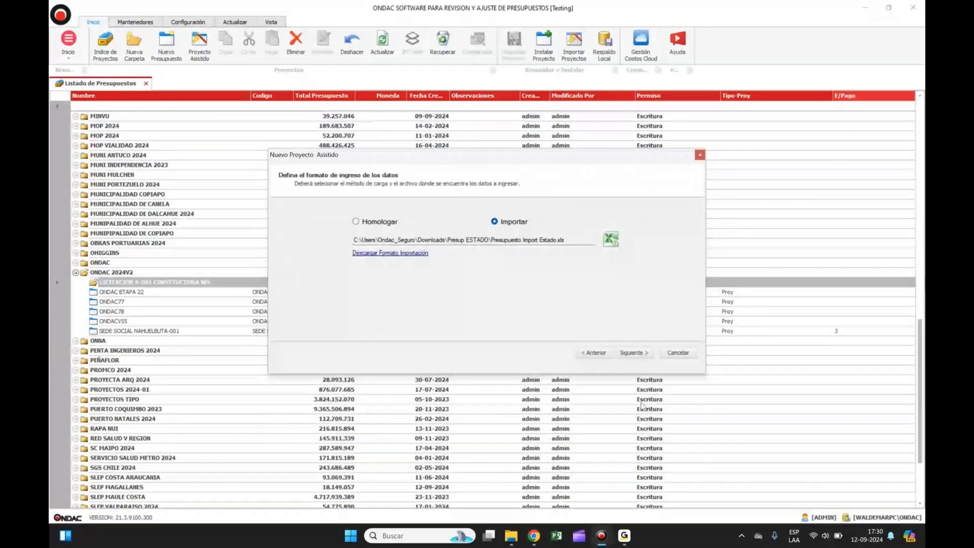
{"action": "left_click", "coordinate": [632, 352]}
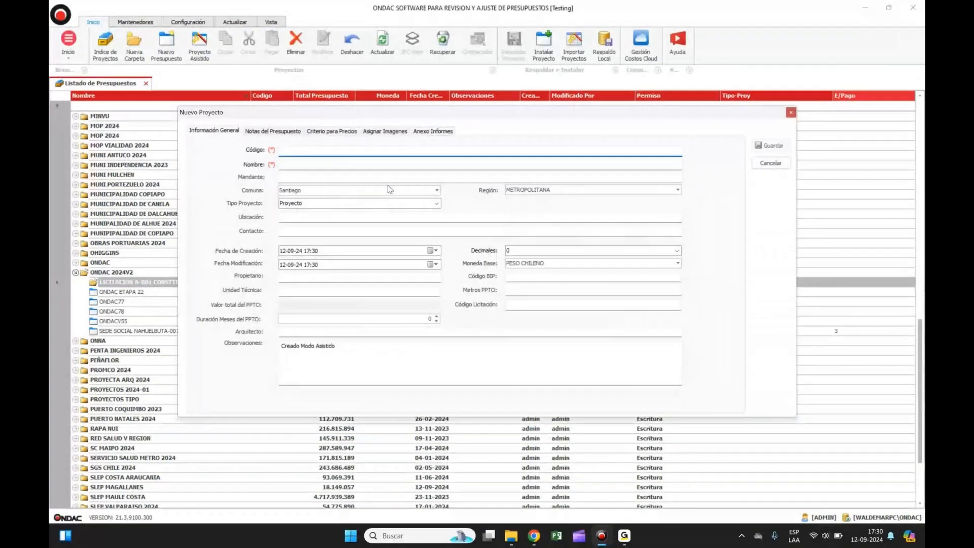
- Give the project the code LICITACION PROYECTO CONSERVACION A--01 and the name CONSERVACION PLAZA TRAIGUEN, and save it
{"action": "type", "text": "LICITACI"}
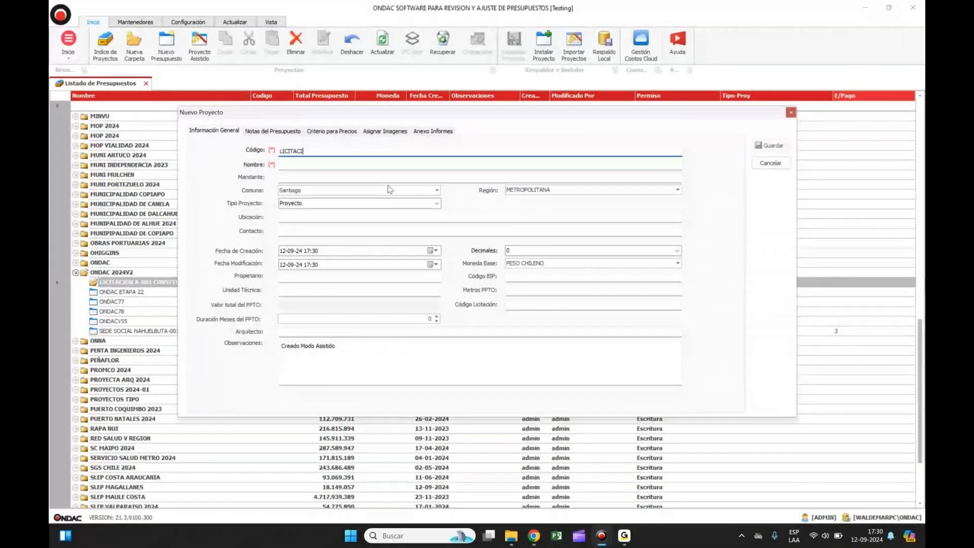
{"action": "type", "text": "ON PROYECT"}
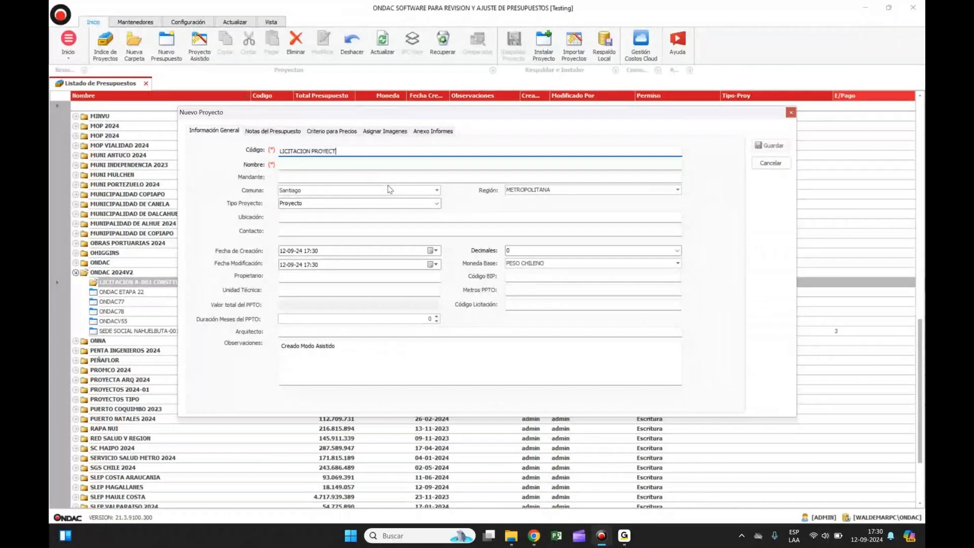
{"action": "type", "text": "O CONSERVACION A--01"}
{"action": "left_click", "coordinate": [293, 164]}
{"action": "type", "text": "CONSERVACION PLAZA T"}
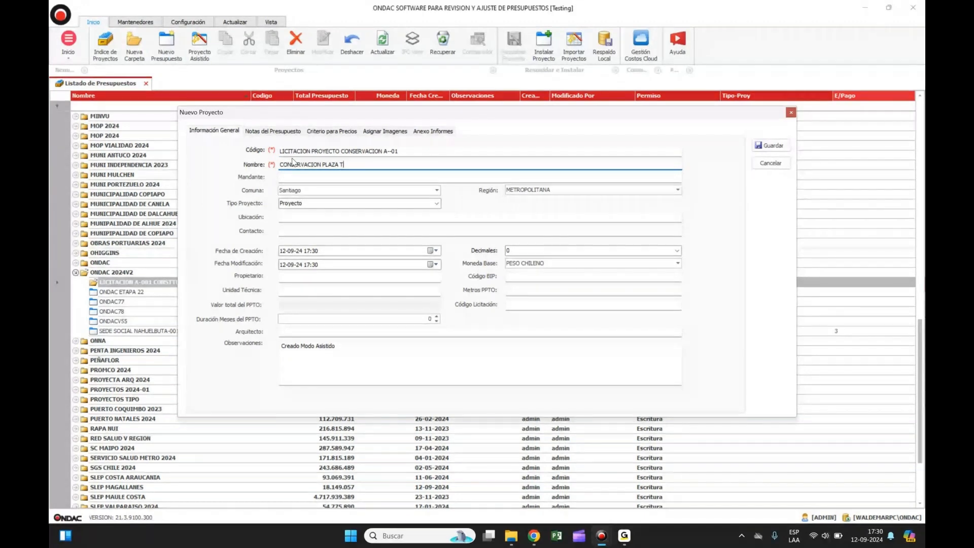
{"action": "type", "text": "RAIGUEN"}
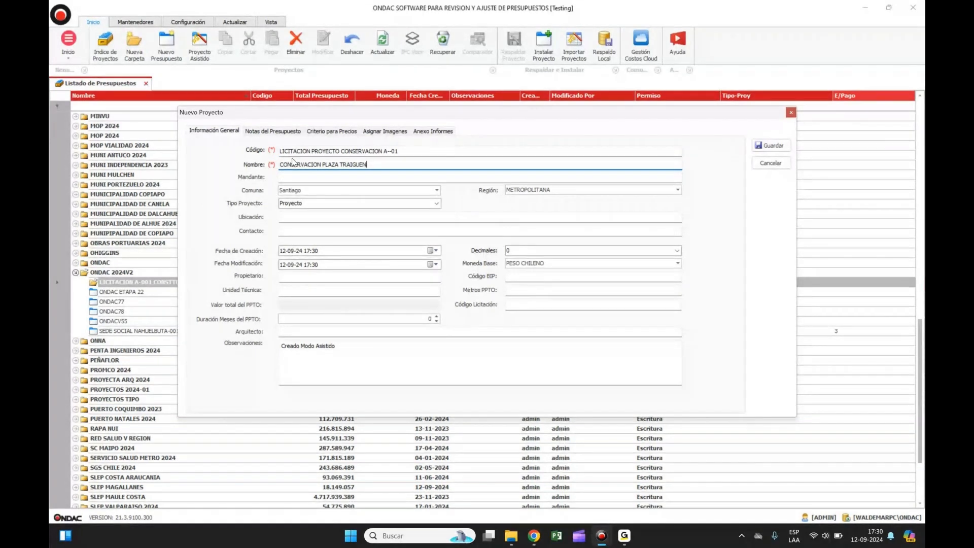
{"action": "left_click", "coordinate": [782, 144]}
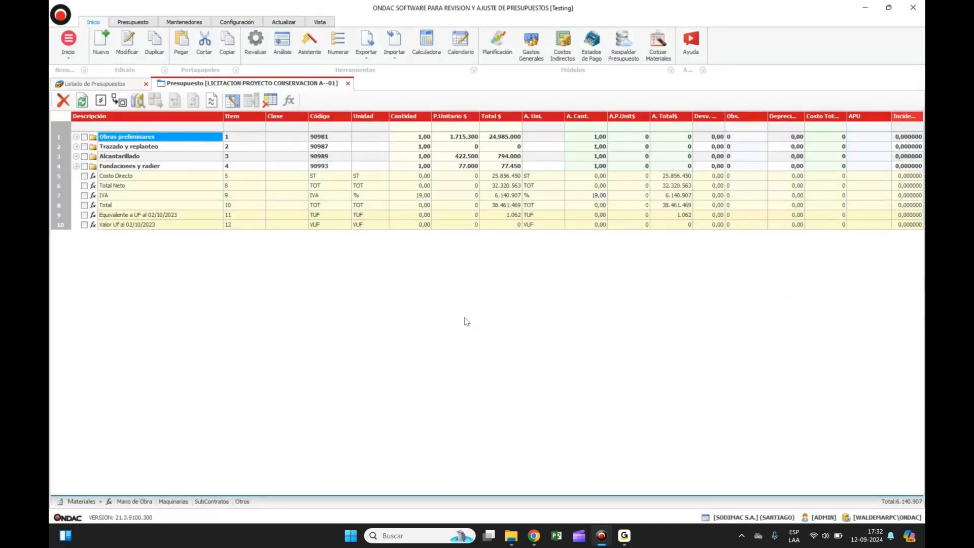
- Expand the Obras preliminares, Trazado y replanteo, Alcantarillado and Fundaciones y radier chapters to show their items
{"action": "left_click", "coordinate": [76, 137]}
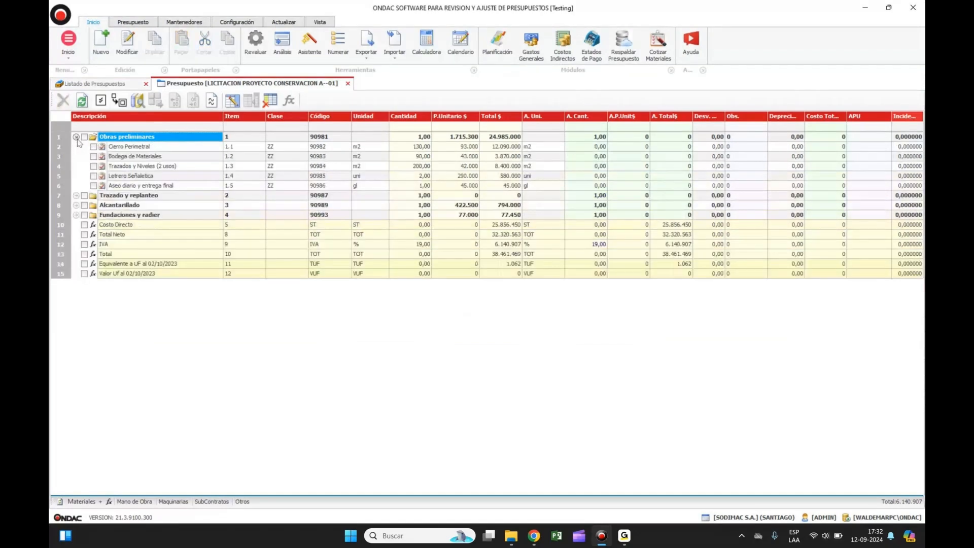
{"action": "left_click", "coordinate": [76, 195]}
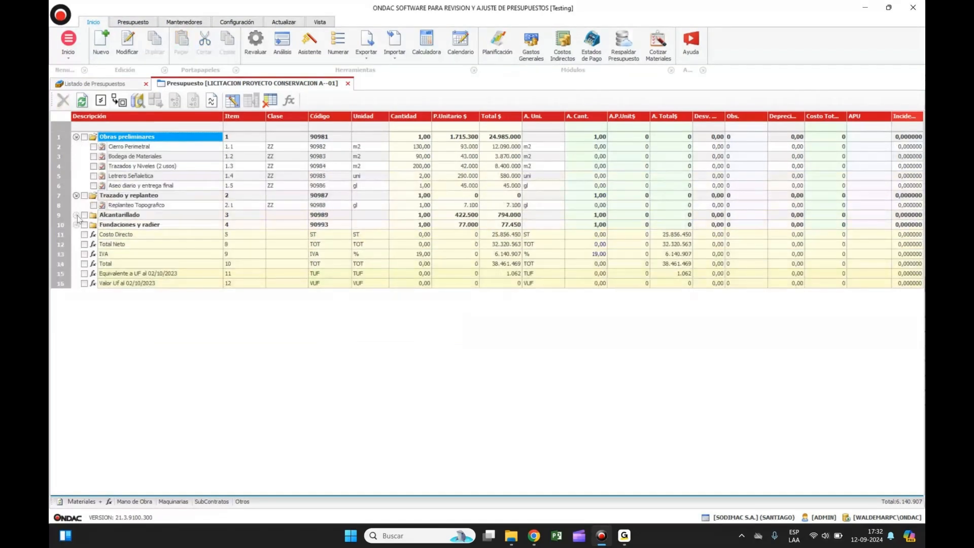
{"action": "left_click", "coordinate": [76, 215]}
{"action": "left_click", "coordinate": [76, 254]}
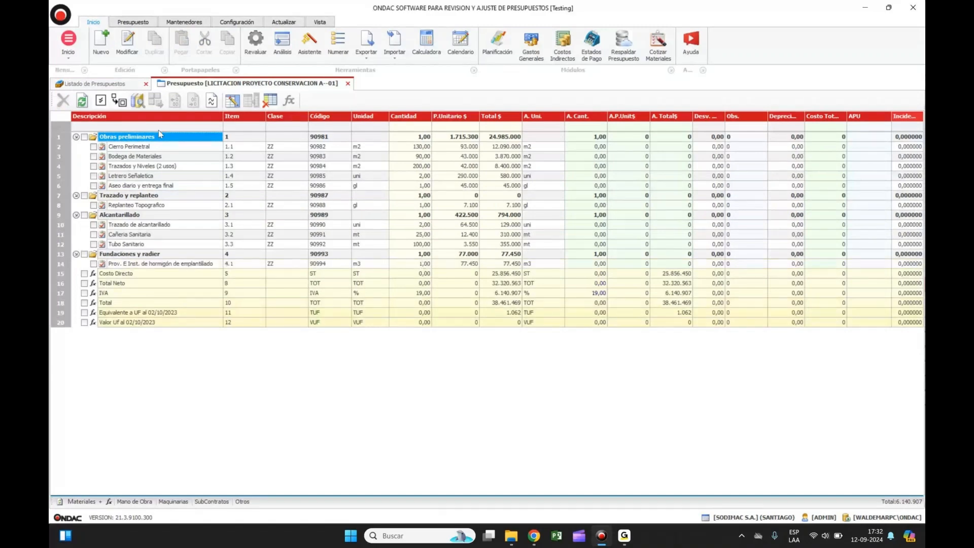
- Review the description, code, unit, quantity and unit price of the Cierro Perimetral and Bodega de Materiales items
{"action": "left_click", "coordinate": [165, 146]}
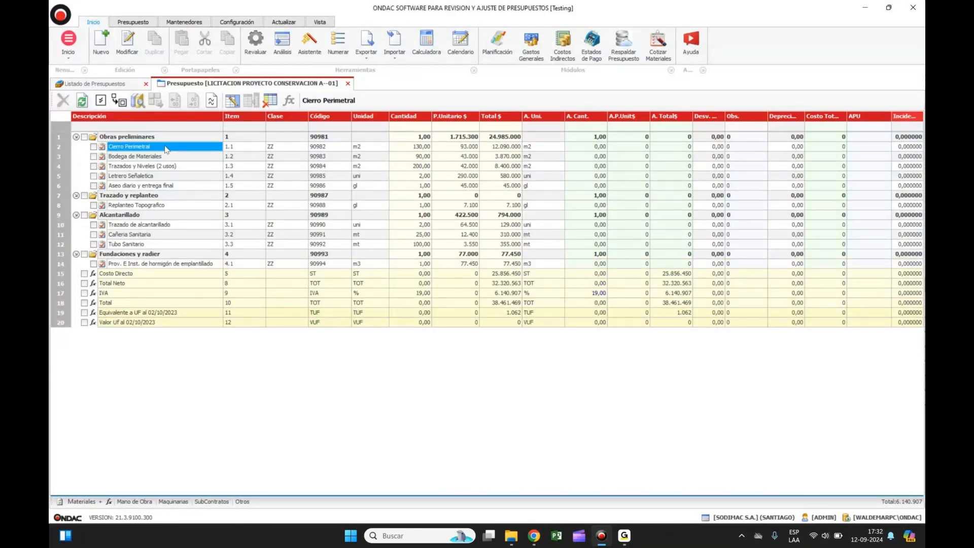
{"action": "key", "text": "Down"}
{"action": "key", "text": "Up"}
{"action": "key", "text": "Right"}
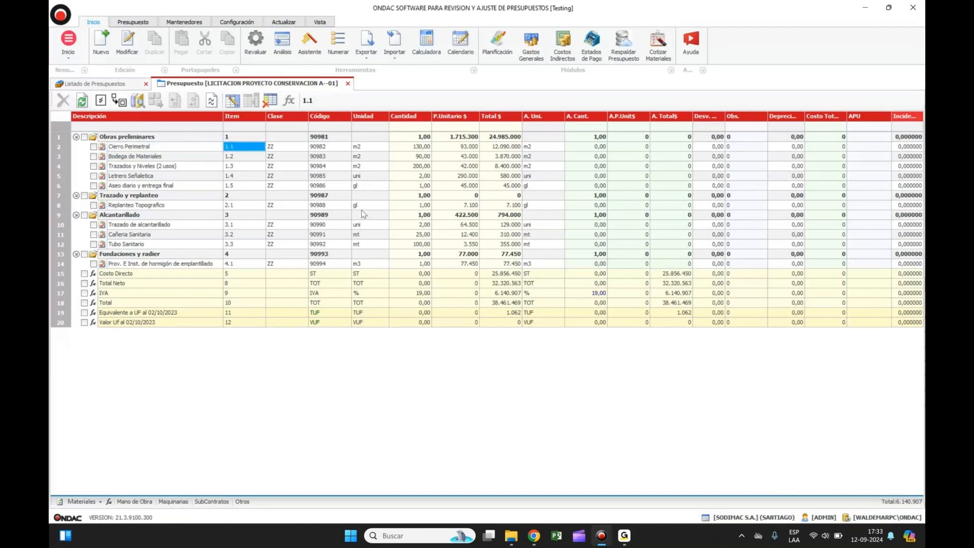
{"action": "key", "text": "Right"}
{"action": "key", "text": "Right"}
{"action": "key", "text": "Right"}
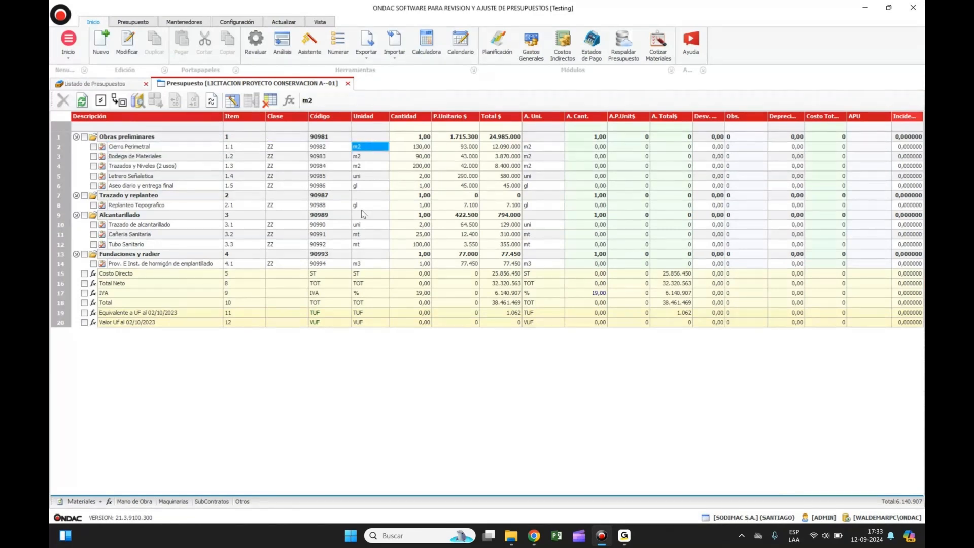
{"action": "key", "text": "Right"}
{"action": "key", "text": "Right"}
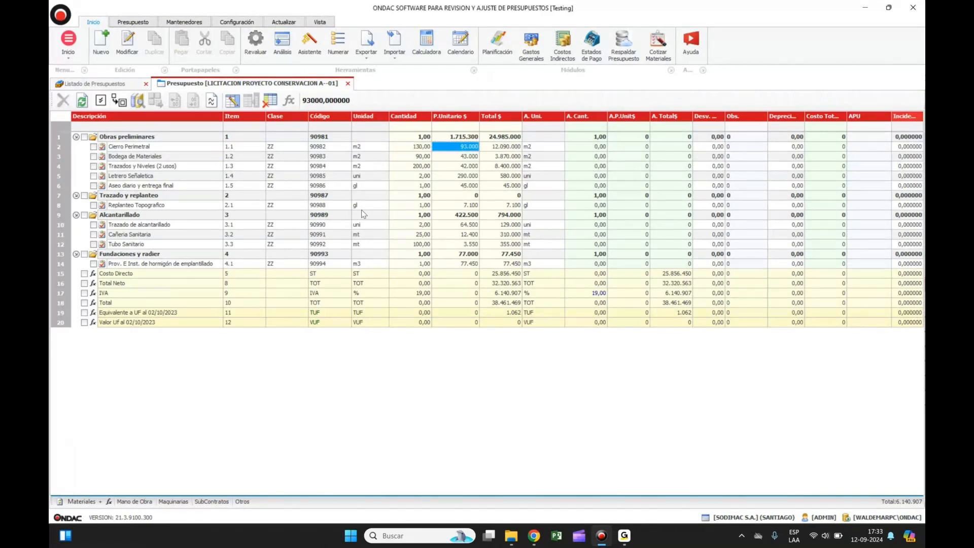
{"action": "key", "text": "Down"}
{"action": "key", "text": "Left"}
{"action": "key", "text": "Left"}
{"action": "key", "text": "Left"}
{"action": "key", "text": "Left"}
{"action": "key", "text": "Left"}
{"action": "key", "text": "Left"}
{"action": "key", "text": "Right"}
{"action": "key", "text": "Right"}
{"action": "key", "text": "Right"}
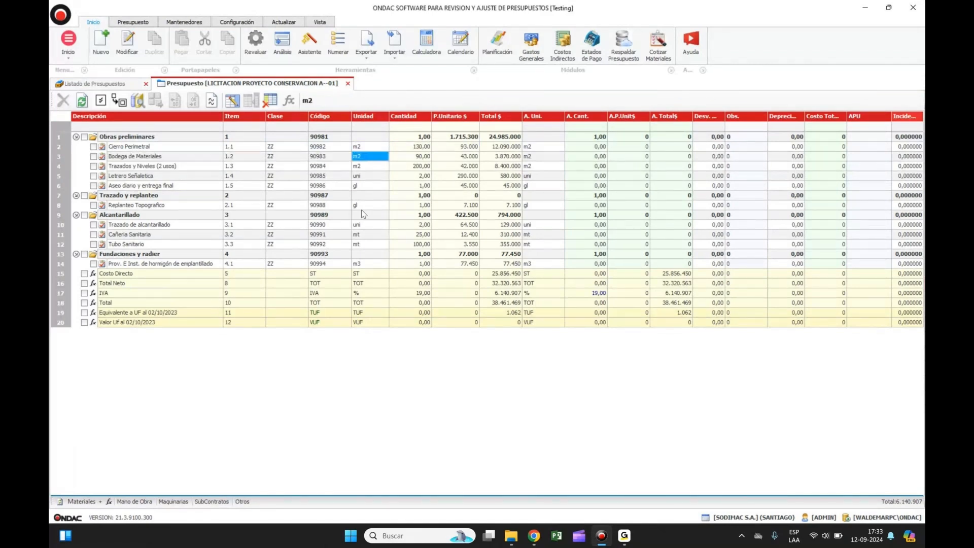
{"action": "key", "text": "Right"}
{"action": "key", "text": "Right"}
- Check the remaining imported items down to the Alcantarillado chapter, including the codes and units of Cañeria Sanitaria and Tubo Sanitario
{"action": "key", "text": "Down"}
{"action": "key", "text": "Down"}
{"action": "key", "text": "Down"}
{"action": "key", "text": "Down"}
{"action": "key", "text": "Down"}
{"action": "key", "text": "Down"}
{"action": "key", "text": "Down"}
{"action": "key", "text": "Left"}
{"action": "key", "text": "Left"}
{"action": "key", "text": "Left"}
{"action": "key", "text": "Left"}
{"action": "key", "text": "Left"}
{"action": "key", "text": "Left"}
{"action": "key", "text": "Down"}
{"action": "key", "text": "Right"}
{"action": "key", "text": "Right"}
{"action": "key", "text": "Right"}
{"action": "key", "text": "Right"}
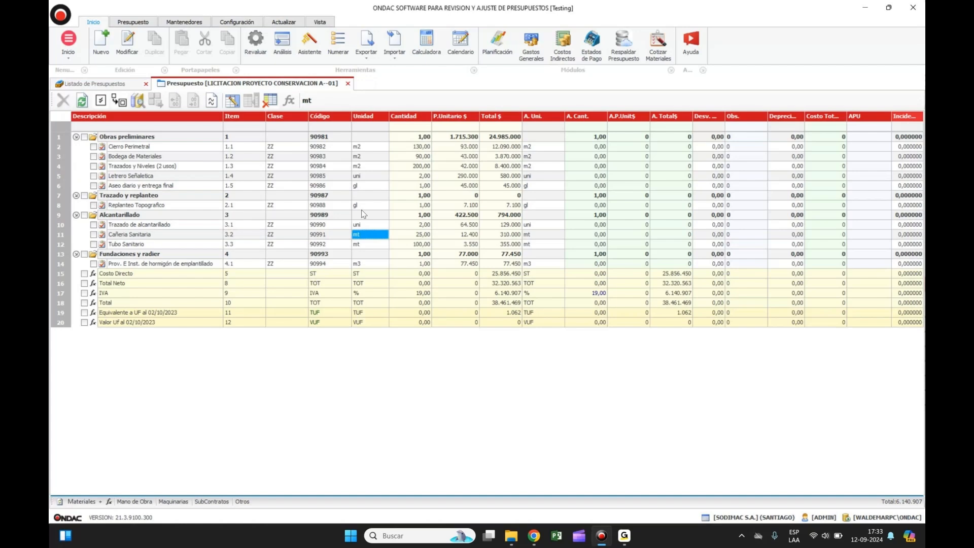
{"action": "key", "text": "Down"}
{"action": "key", "text": "Left"}
{"action": "key", "text": "Left"}
{"action": "key", "text": "Left"}
{"action": "key", "text": "Right"}
{"action": "key", "text": "Right"}
{"action": "key", "text": "Right"}
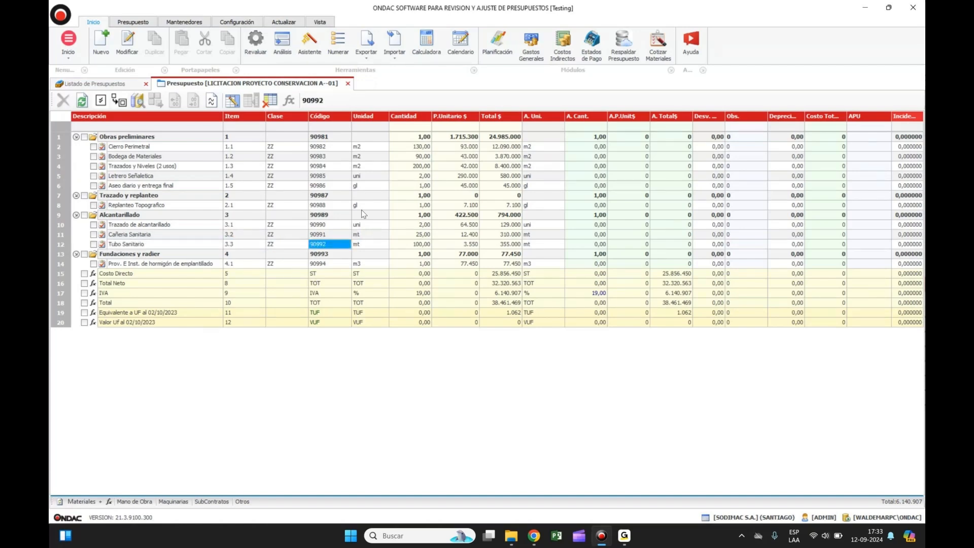
- Check the quantity and unit price of Tubo Sanitario, and the unit prices of the items above it up to Cierro Perimetral
{"action": "key", "text": "Right"}
{"action": "key", "text": "Right"}
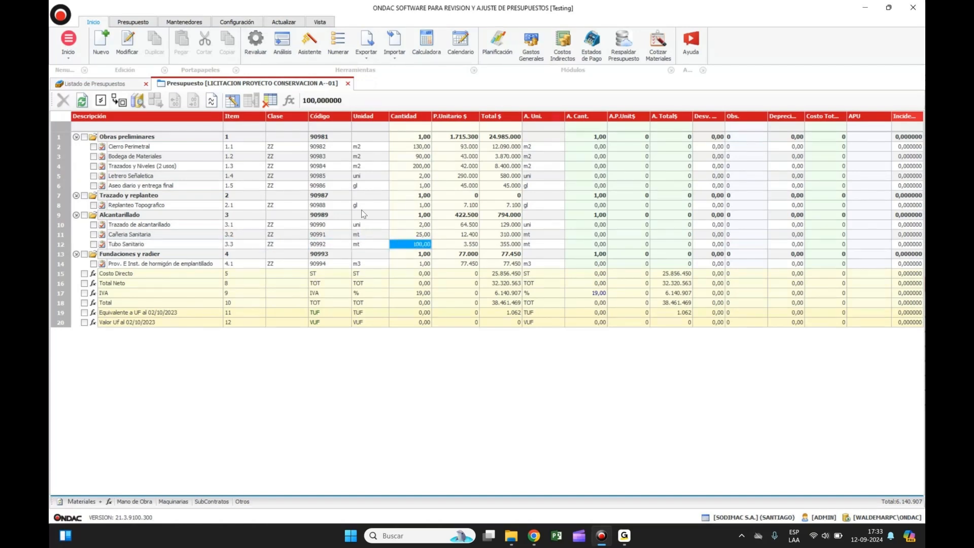
{"action": "key", "text": "Right"}
{"action": "key", "text": "Up"}
{"action": "key", "text": "Up"}
{"action": "key", "text": "Up"}
{"action": "key", "text": "Up"}
{"action": "key", "text": "Up"}
{"action": "key", "text": "Up"}
{"action": "key", "text": "Up"}
{"action": "key", "text": "Up"}
{"action": "key", "text": "Up"}
{"action": "key", "text": "Up"}
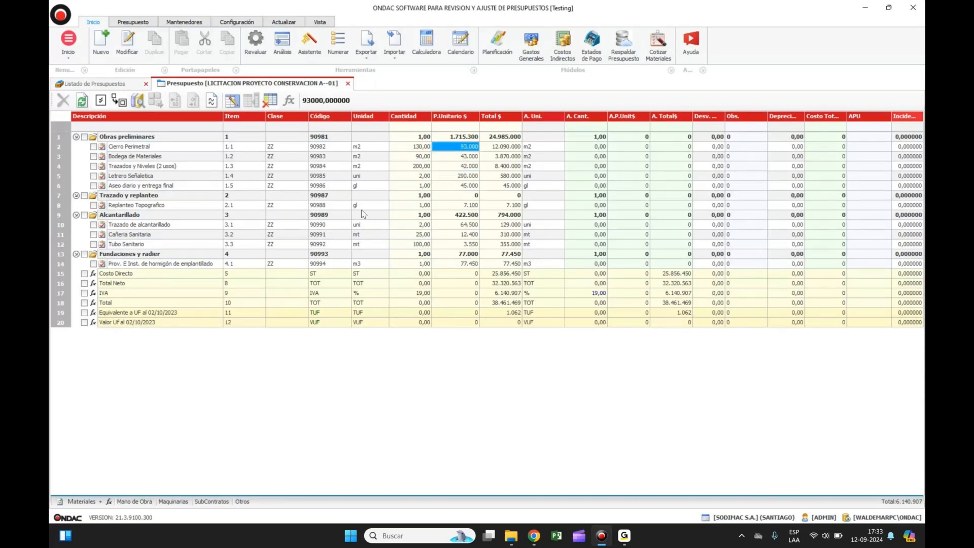
- Select all chapters with their items and complete their adjustments with the Solo Cantidad type
{"action": "left_click", "coordinate": [85, 137]}
{"action": "left_click", "coordinate": [84, 196]}
{"action": "left_click", "coordinate": [84, 254]}
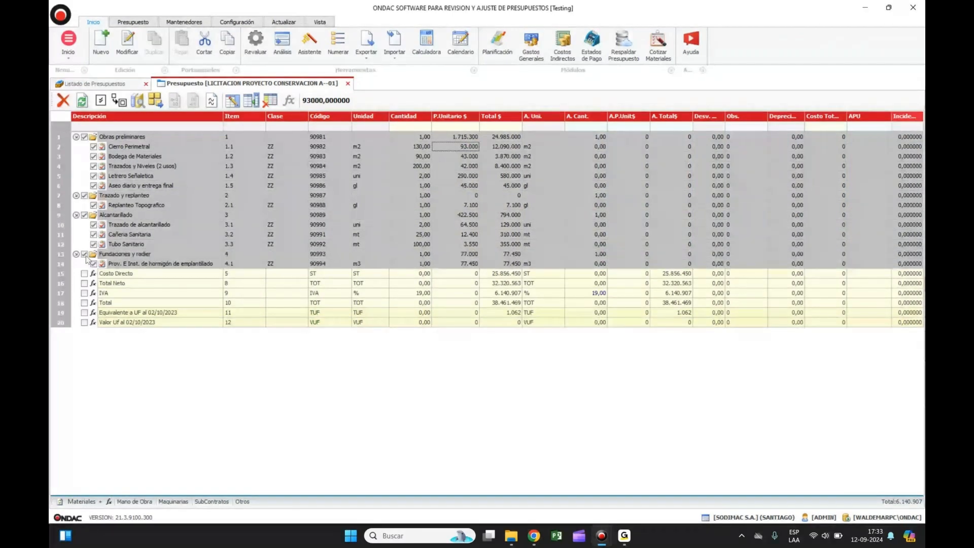
{"action": "left_click", "coordinate": [252, 102]}
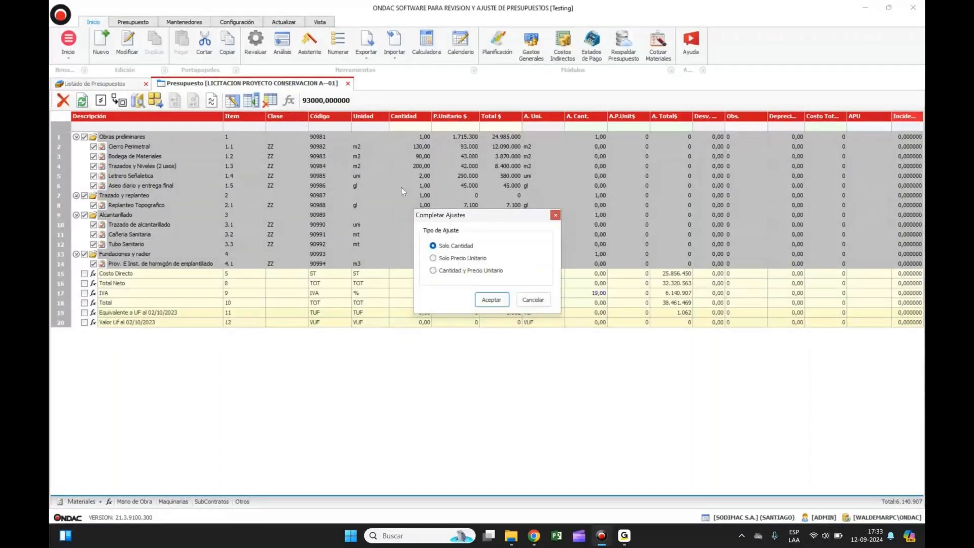
{"action": "left_click", "coordinate": [497, 298]}
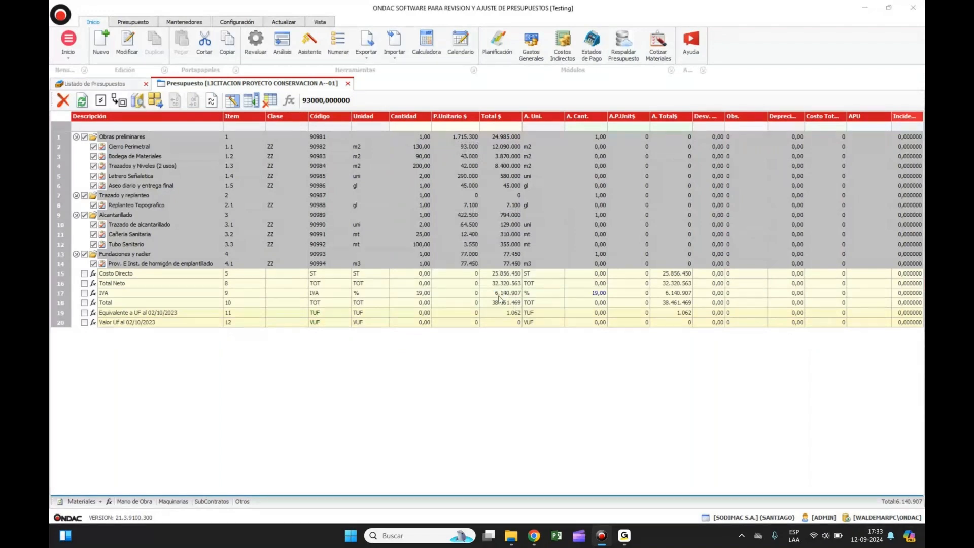
{"action": "left_click", "coordinate": [531, 303]}
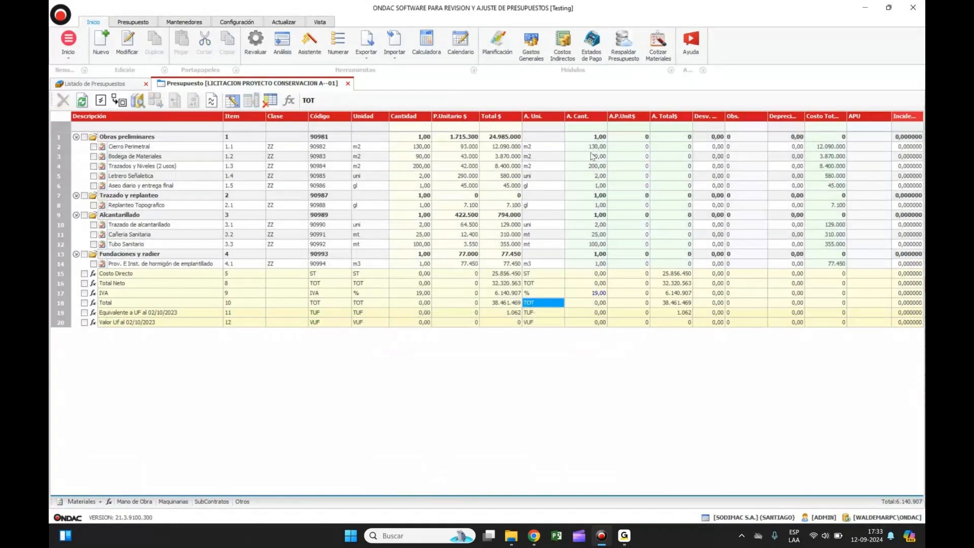
- Compare the original and adjusted units and quantities of Cierro Perimetral, Bodega de Materiales and Trazados y Niveles
{"action": "left_click", "coordinate": [410, 147]}
{"action": "left_click", "coordinate": [370, 147]}
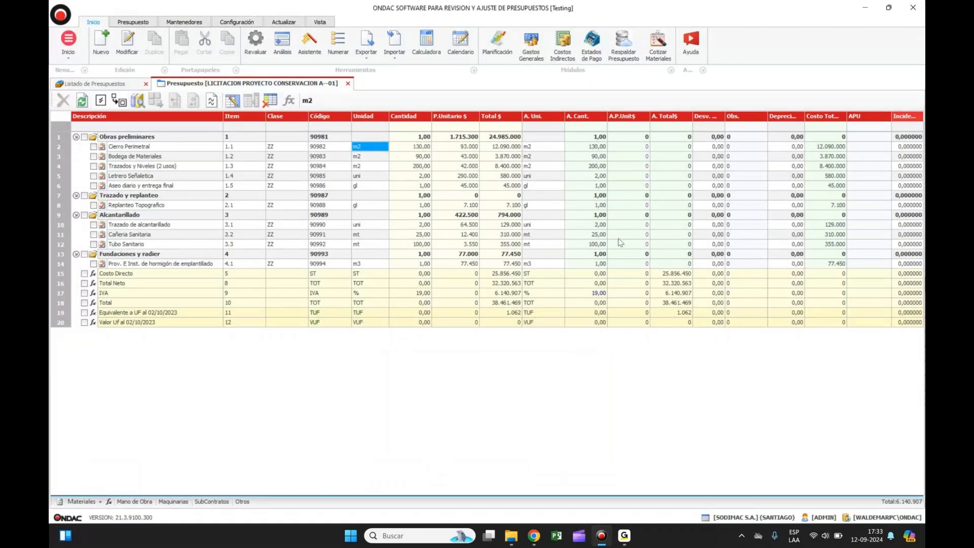
{"action": "key", "text": "Right"}
{"action": "key", "text": "Right"}
{"action": "key", "text": "Left"}
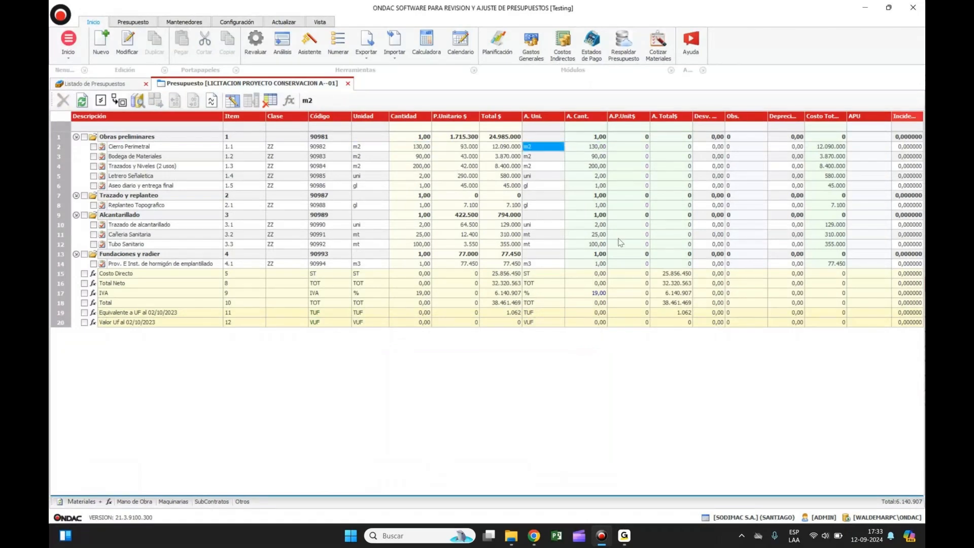
{"action": "key", "text": "Down"}
{"action": "key", "text": "Right"}
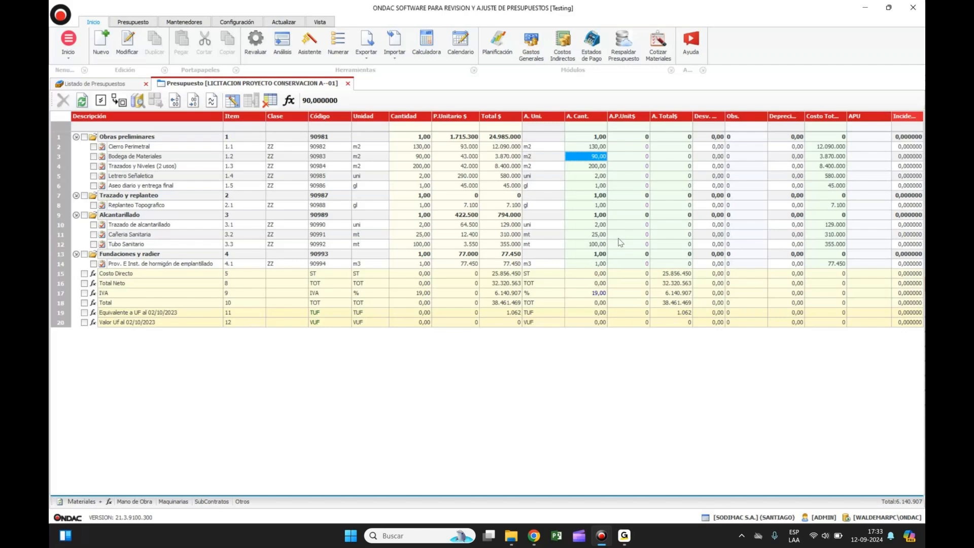
{"action": "key", "text": "Down"}
{"action": "key", "text": "Left"}
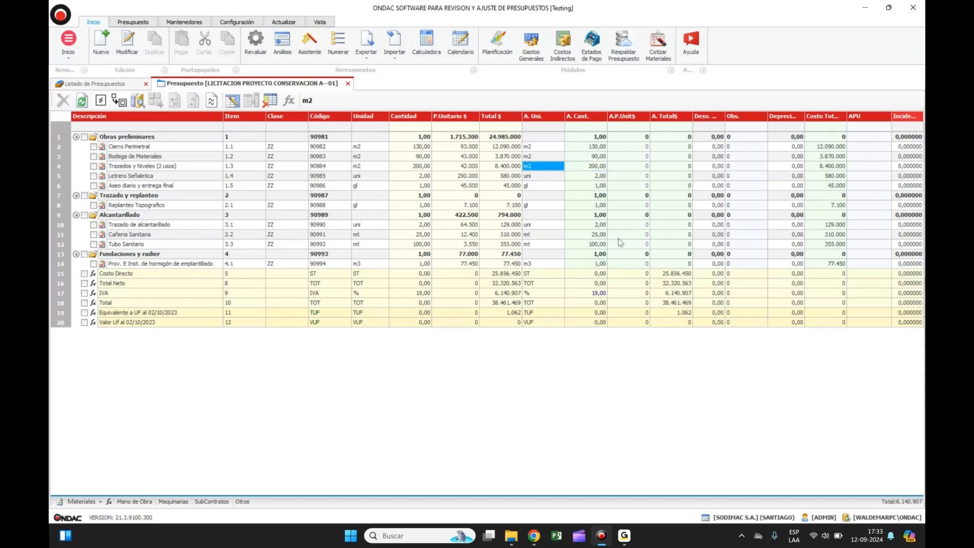
{"action": "key", "text": "Left"}
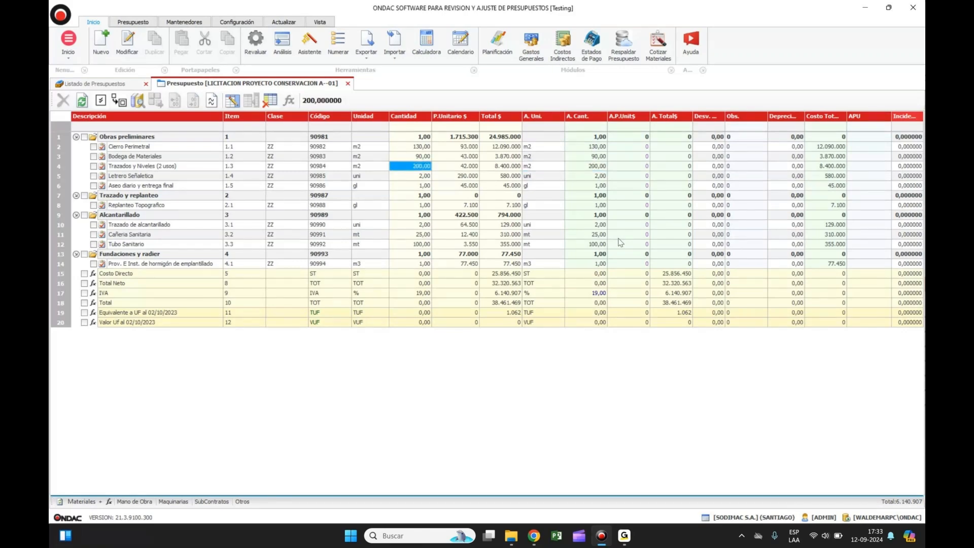
{"action": "key", "text": "Right"}
{"action": "key", "text": "Right"}
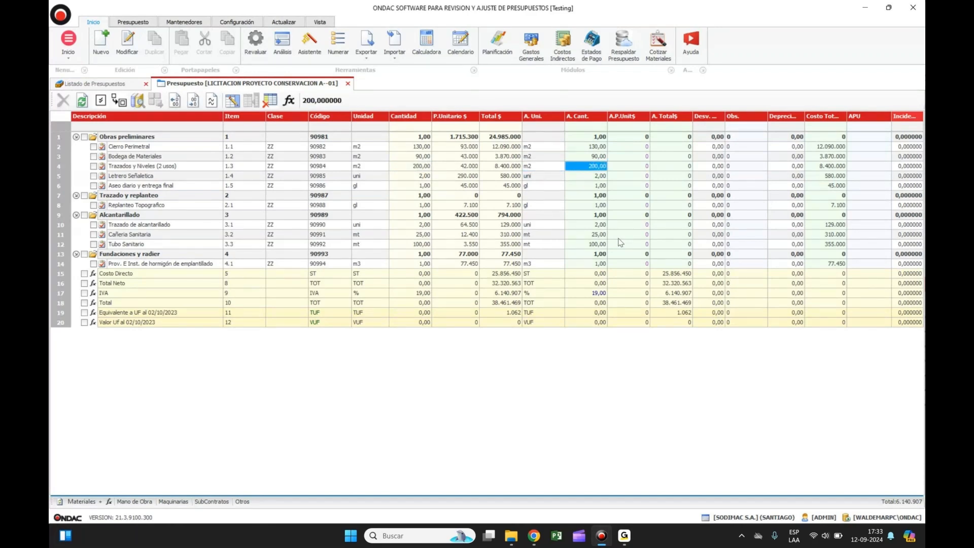
{"action": "key", "text": "Up"}
{"action": "key", "text": "Up"}
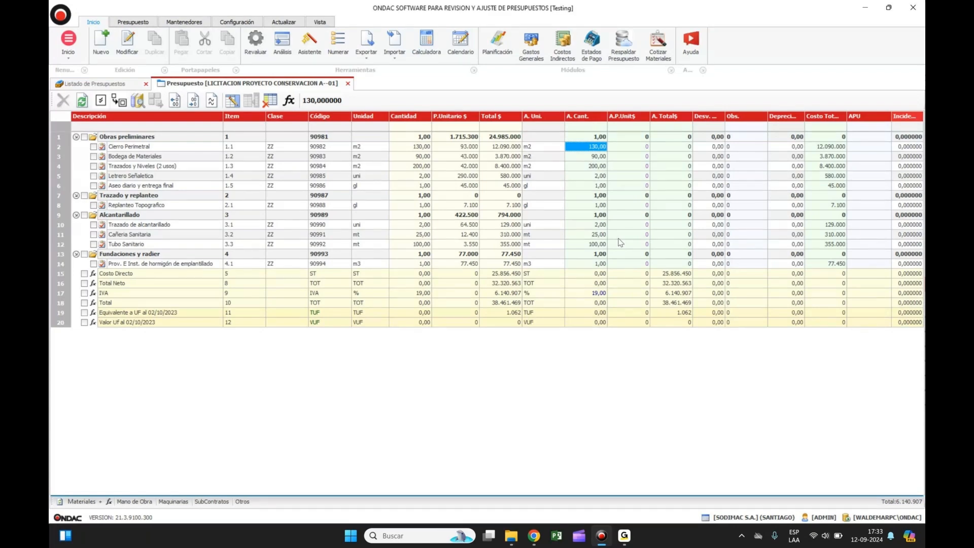
{"action": "key", "text": "Right"}
{"action": "key", "text": "Left"}
{"action": "key", "text": "Left"}
{"action": "key", "text": "Left"}
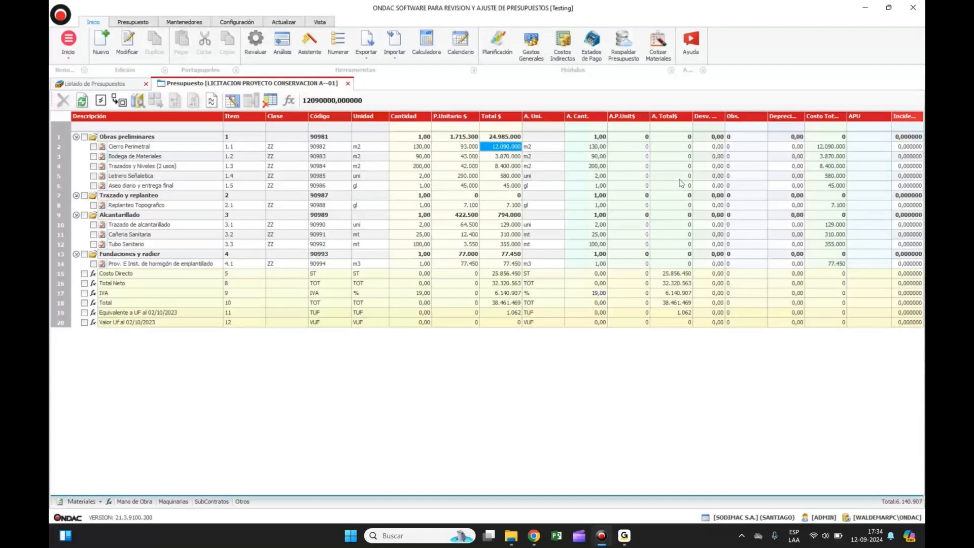
- Set the adjusted unit price of Cierro Perimetral to 92500
{"action": "key", "text": "Home"}
{"action": "key", "text": "Right"}
{"action": "key", "text": "Right"}
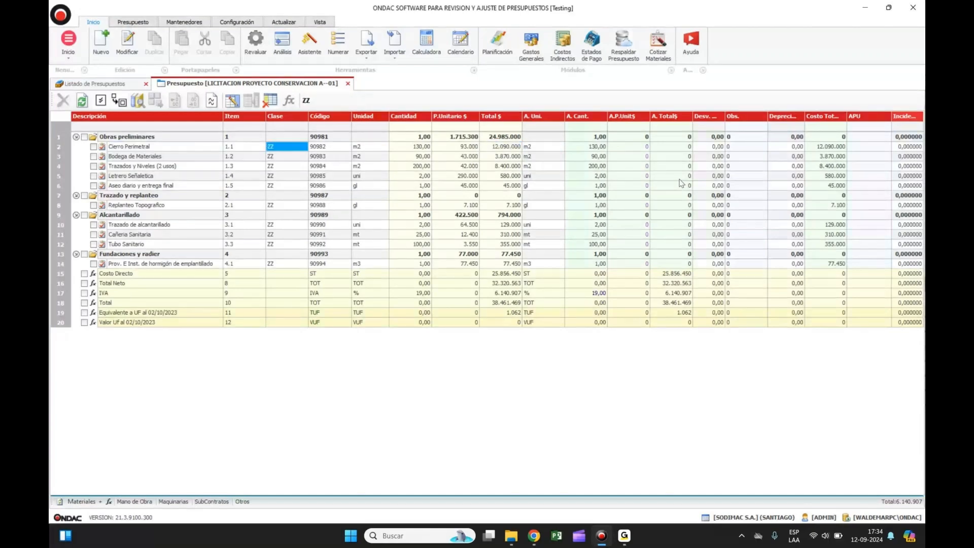
{"action": "key", "text": "Right"}
{"action": "key", "text": "Right"}
{"action": "key", "text": "Right"}
{"action": "key", "text": "Right"}
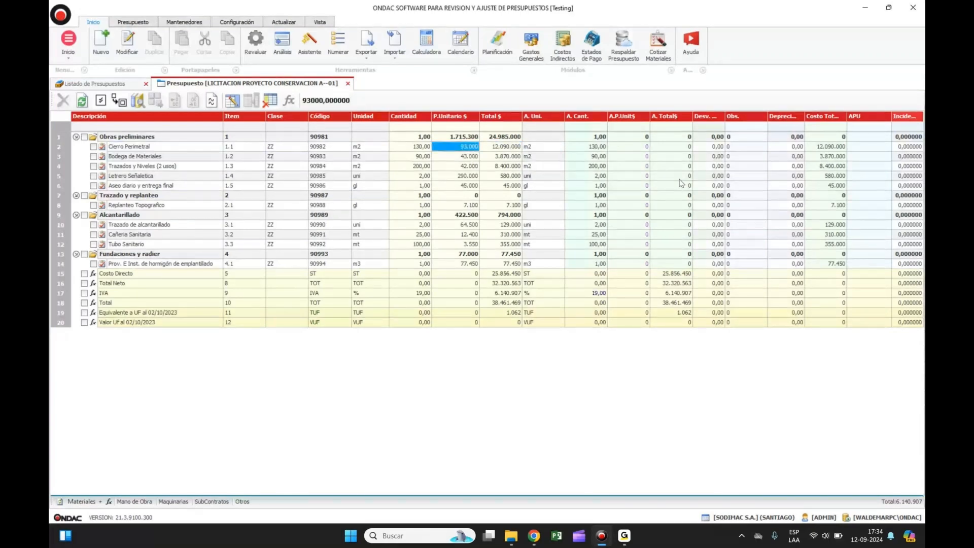
{"action": "key", "text": "Right"}
{"action": "key", "text": "Right"}
{"action": "key", "text": "Right"}
{"action": "key", "text": "Right"}
{"action": "type", "text": "92500"}
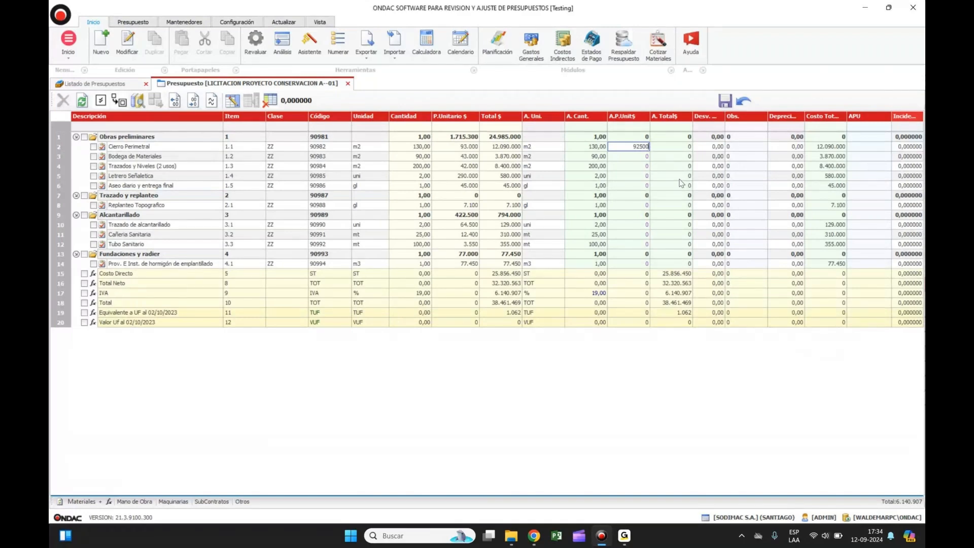
{"action": "key", "text": "Return"}
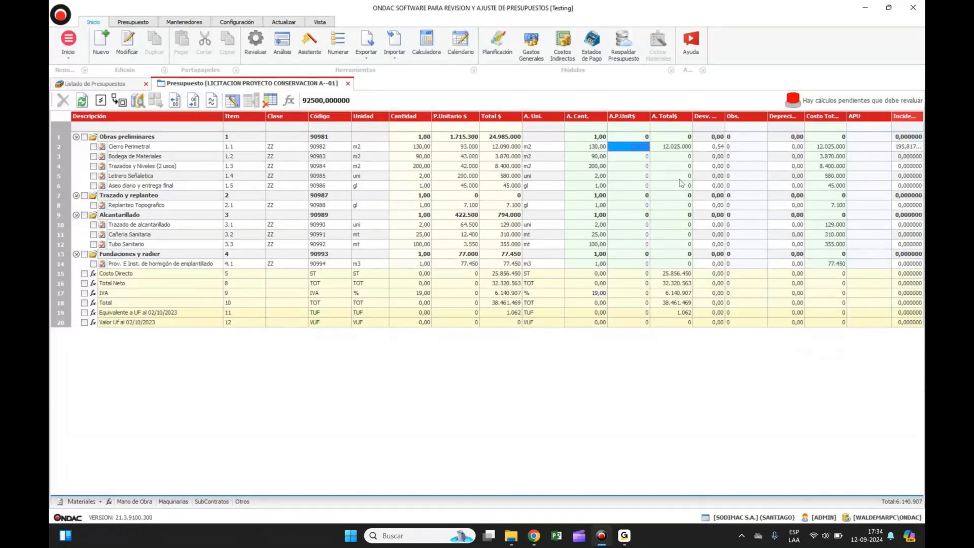
- Examine the adjusted unit, quantity, price, total and deviation of Cierro Perimetral against its original unit price
{"action": "key", "text": "Down"}
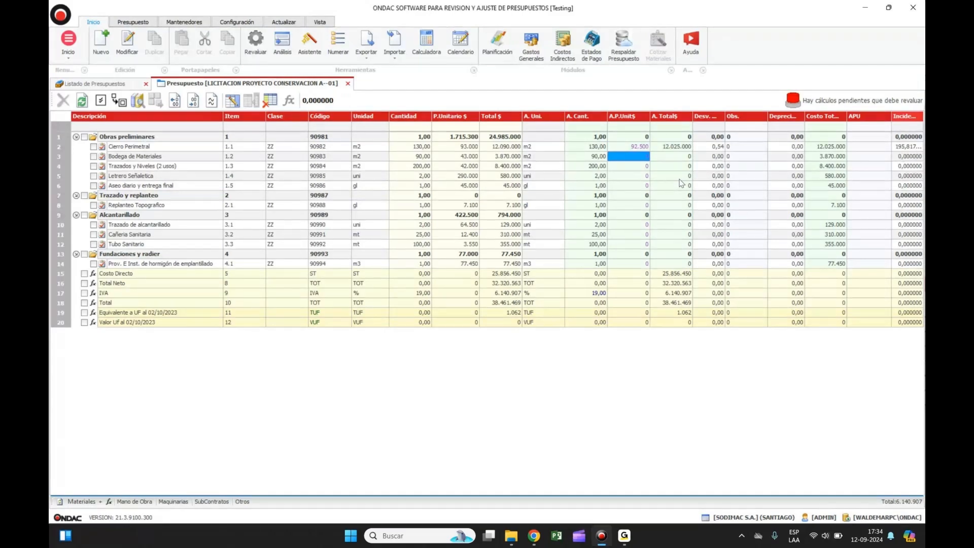
{"action": "key", "text": "Up"}
{"action": "key", "text": "Left"}
{"action": "key", "text": "Left"}
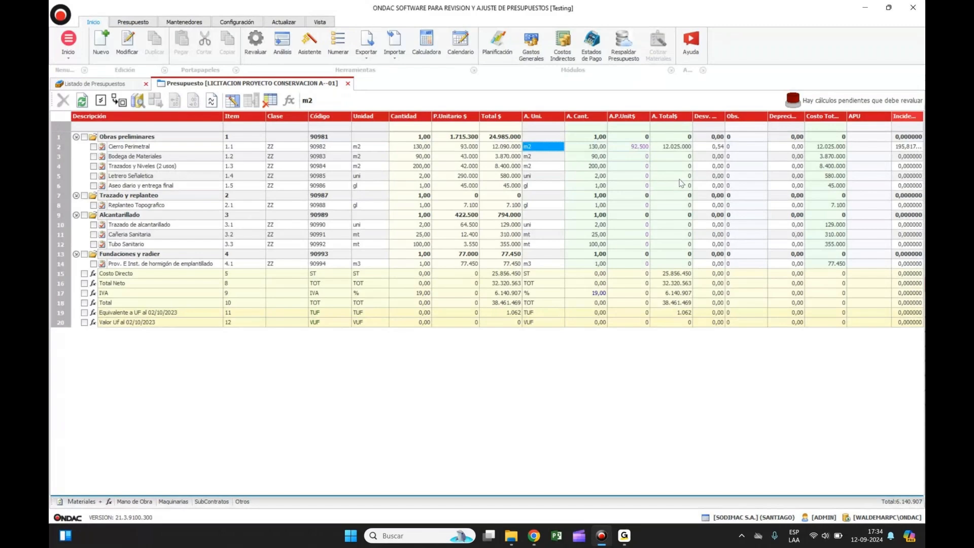
{"action": "key", "text": "Right"}
{"action": "key", "text": "Right"}
{"action": "key", "text": "Right"}
{"action": "key", "text": "Right"}
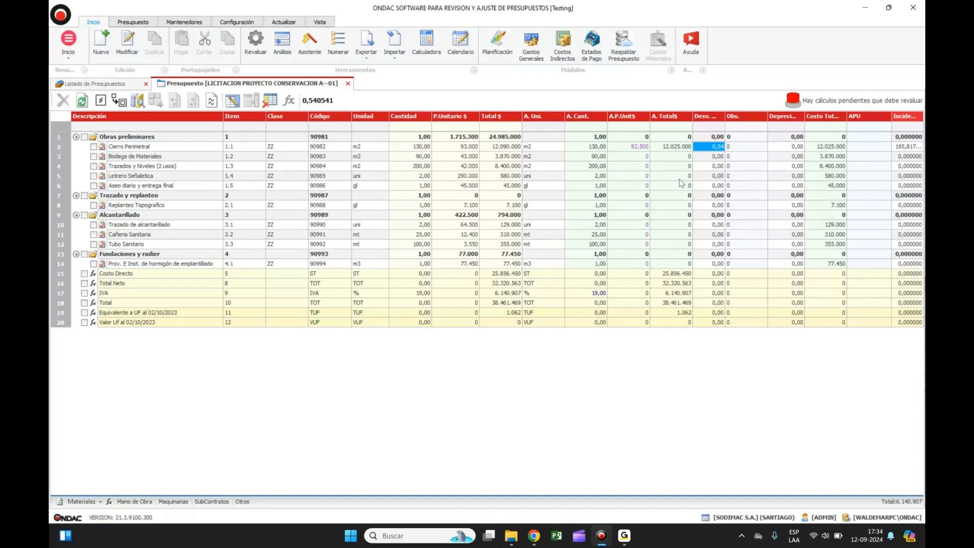
{"action": "key", "text": "Left"}
{"action": "key", "text": "Left"}
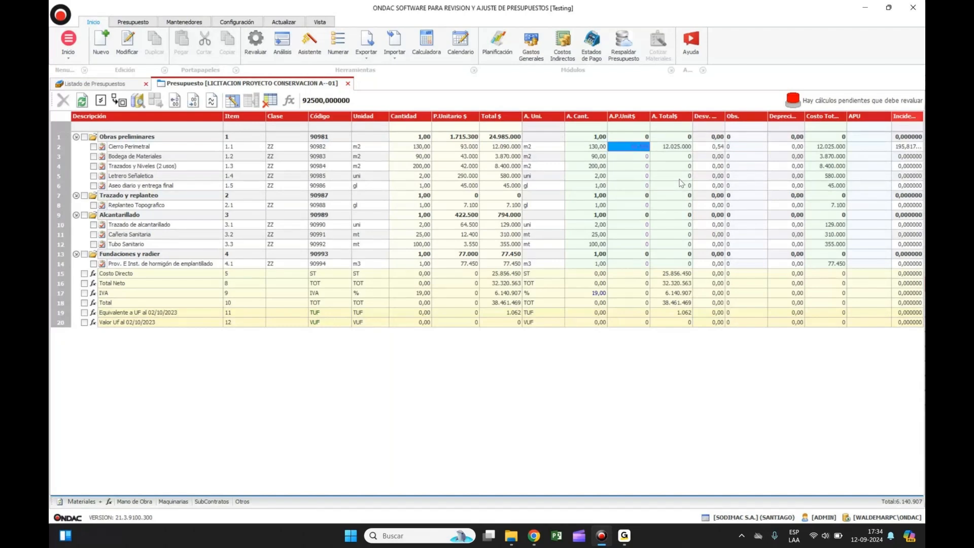
{"action": "key", "text": "Left"}
{"action": "key", "text": "Left"}
{"action": "key", "text": "Left"}
{"action": "key", "text": "Left"}
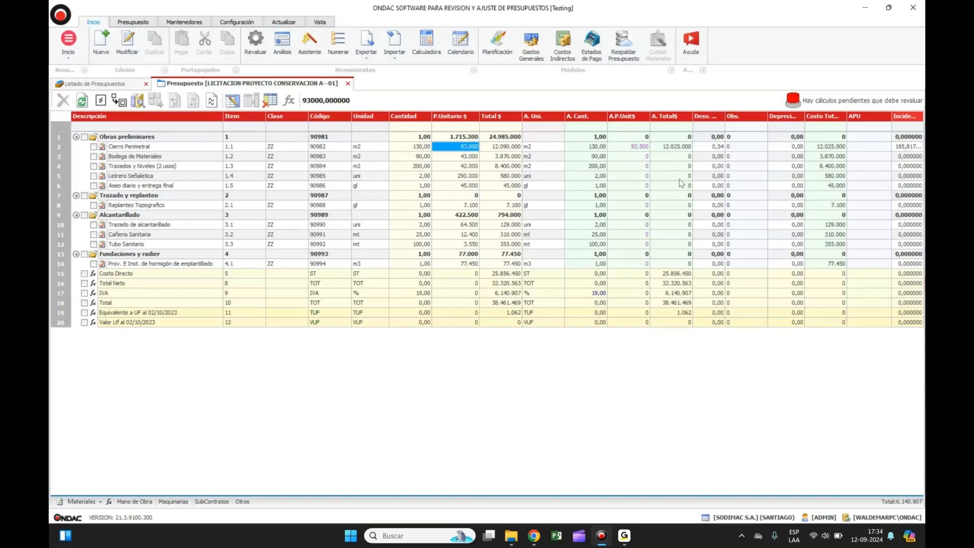
- Apply the observation YAOBS (YA REVISADO) to the Cierro Perimetral item
{"action": "key", "text": "Right"}
{"action": "key", "text": "Right"}
{"action": "key", "text": "Right"}
{"action": "key", "text": "Right"}
{"action": "key", "text": "Right"}
{"action": "key", "text": "Right"}
{"action": "key", "text": "Right"}
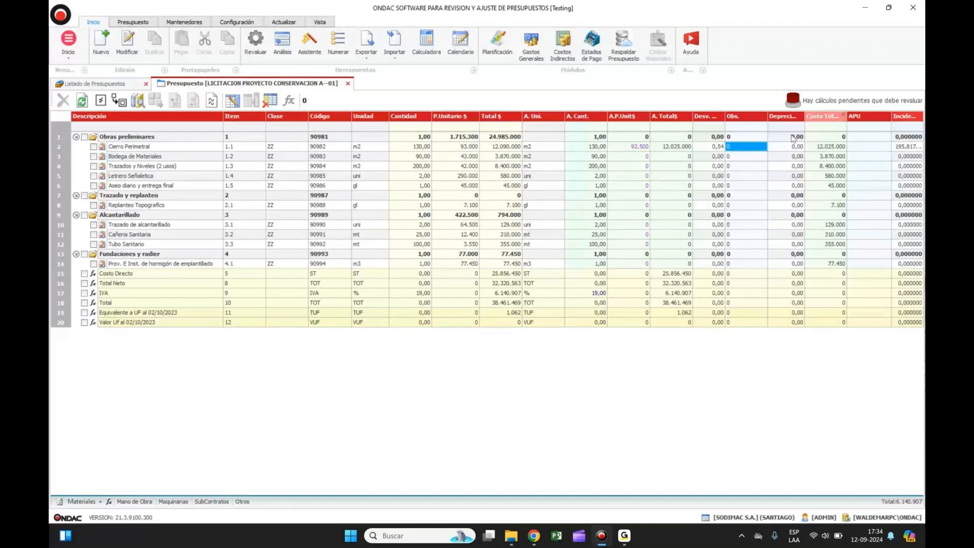
{"action": "key", "text": "Return"}
{"action": "left_click", "coordinate": [406, 261]}
{"action": "left_click", "coordinate": [530, 349]}
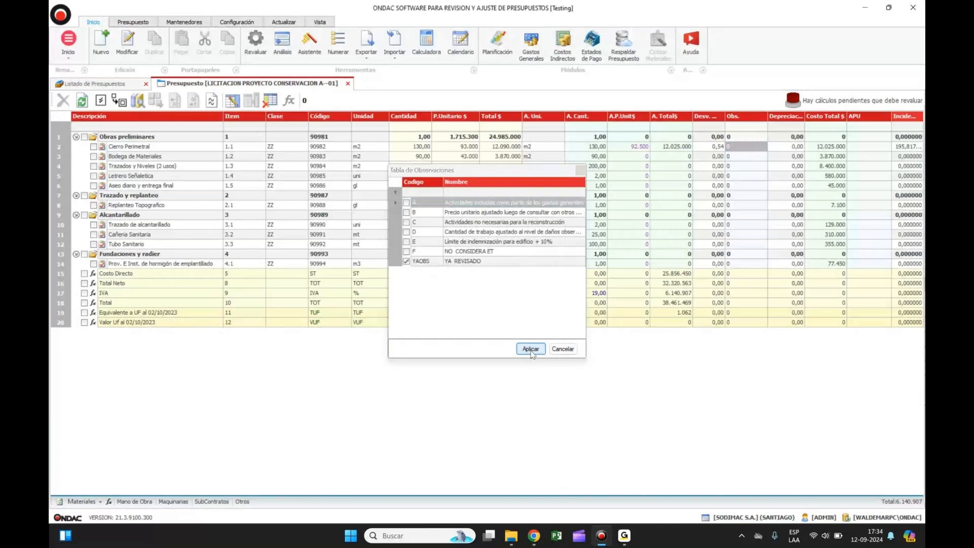
{"action": "left_click", "coordinate": [746, 157]}
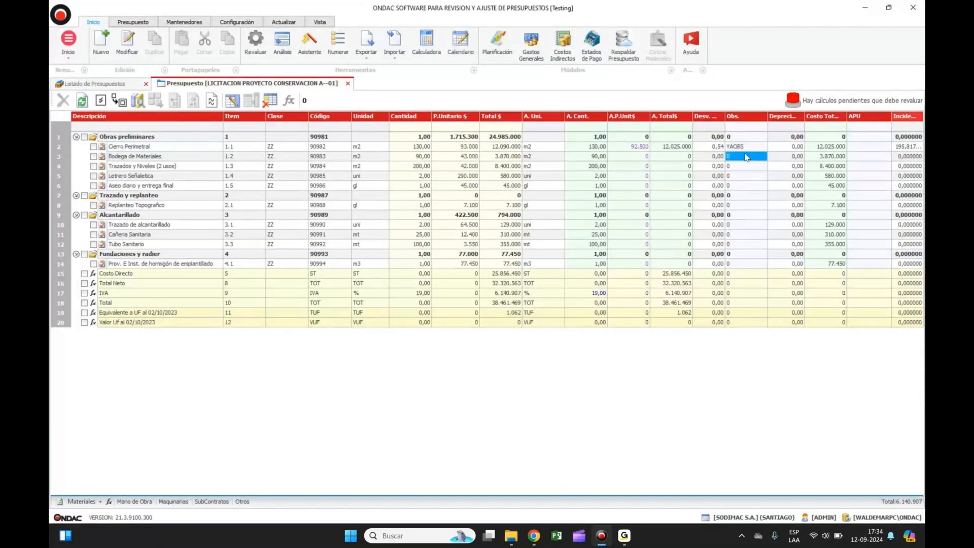
{"action": "key", "text": "Return"}
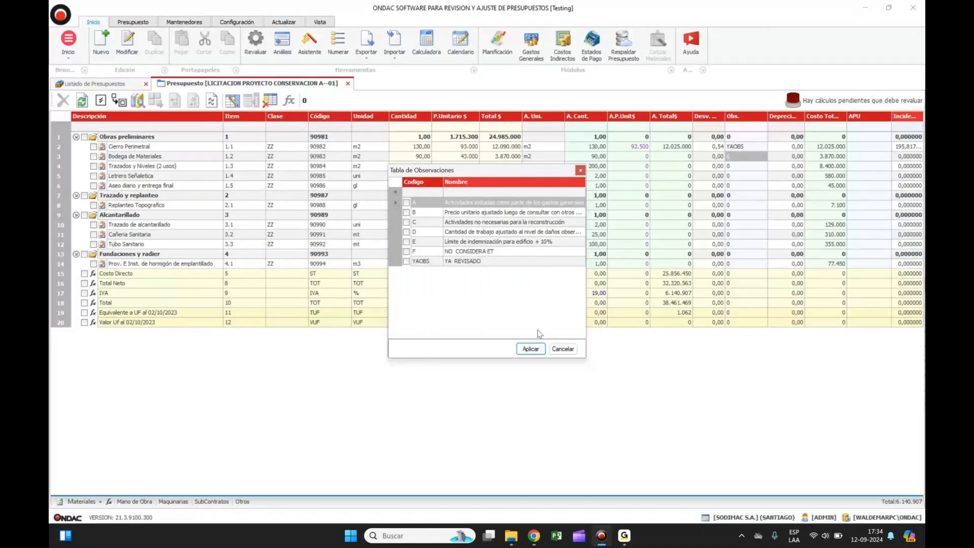
{"action": "left_click", "coordinate": [558, 349]}
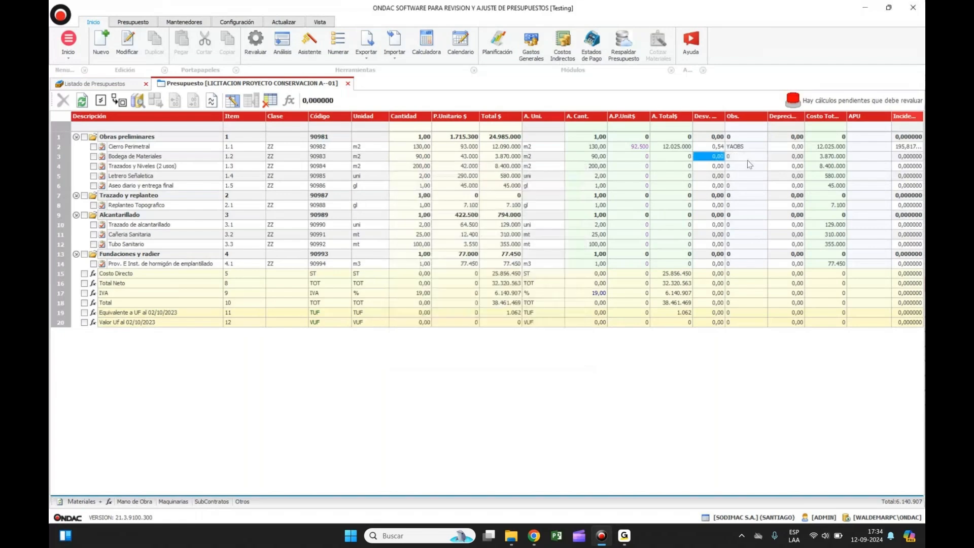
- Set the adjusted unit price of Bodega de Materiales to 45000
{"action": "key", "text": "Left"}
{"action": "key", "text": "Left"}
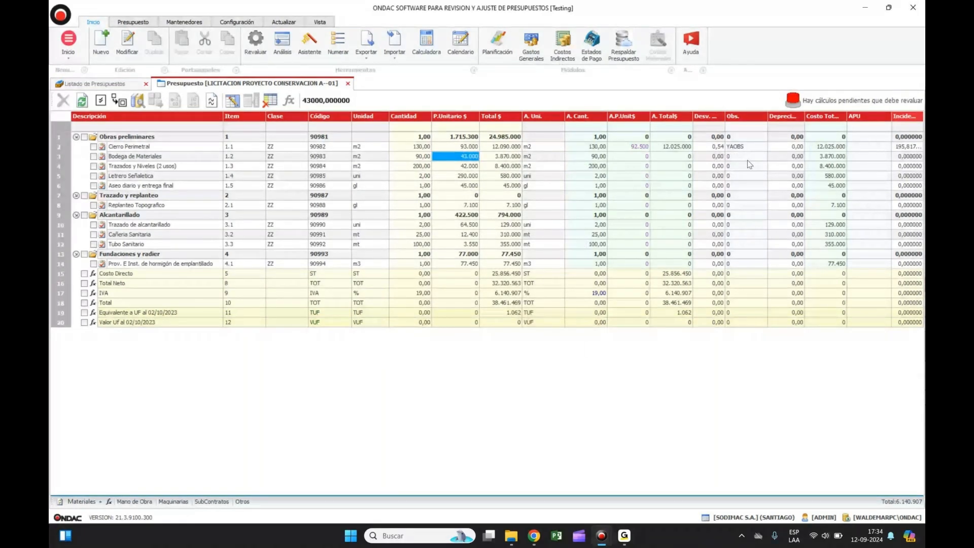
{"action": "key", "text": "Right"}
{"action": "key", "text": "Right"}
{"action": "key", "text": "Right"}
{"action": "key", "text": "Right"}
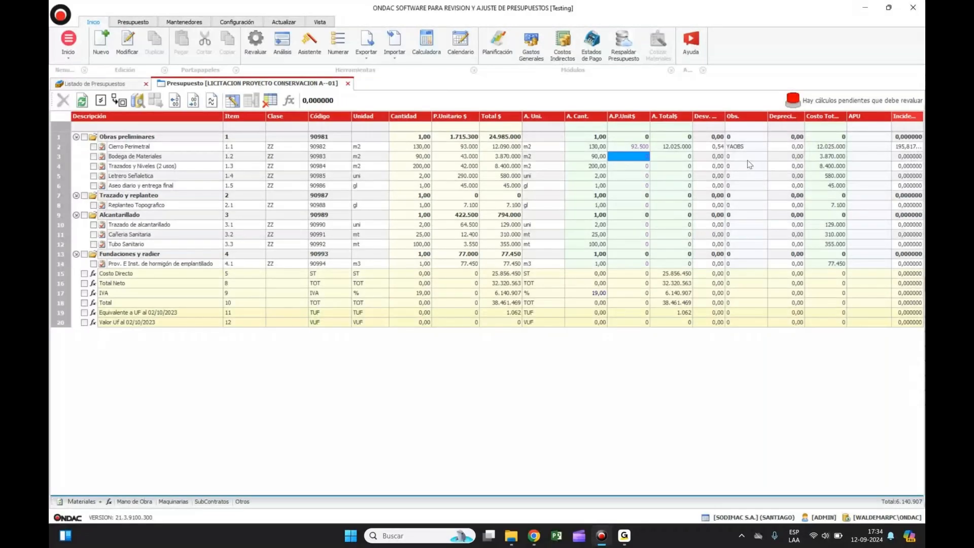
{"action": "type", "text": "45000"}
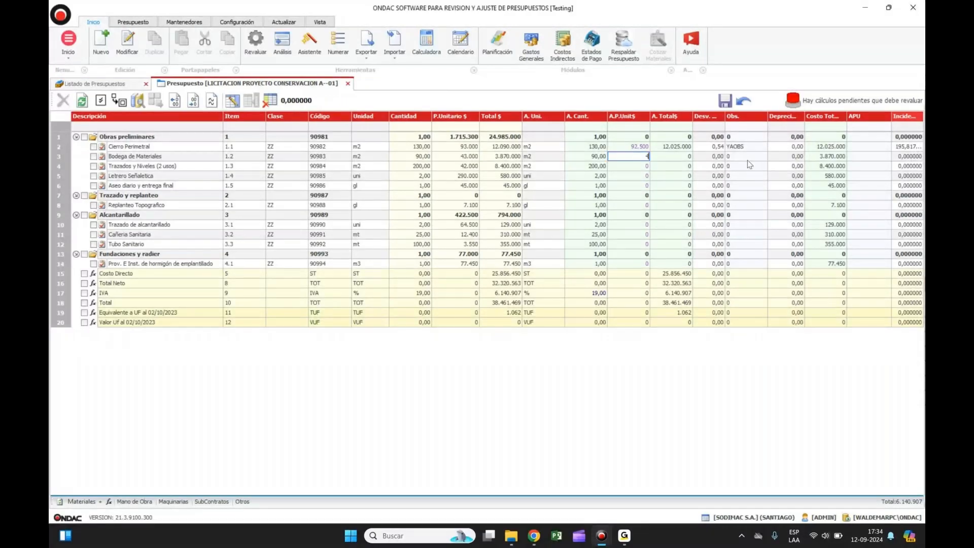
{"action": "key", "text": "Return"}
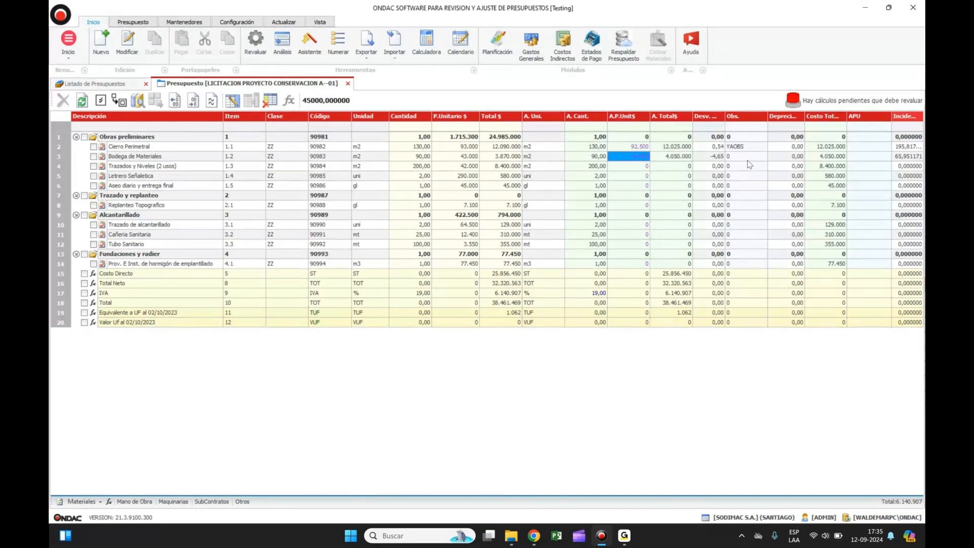
- Compare the original total of Bodega de Materiales with its adjusted quantity and unit price
{"action": "key", "text": "Left"}
{"action": "key", "text": "Left"}
{"action": "key", "text": "Left"}
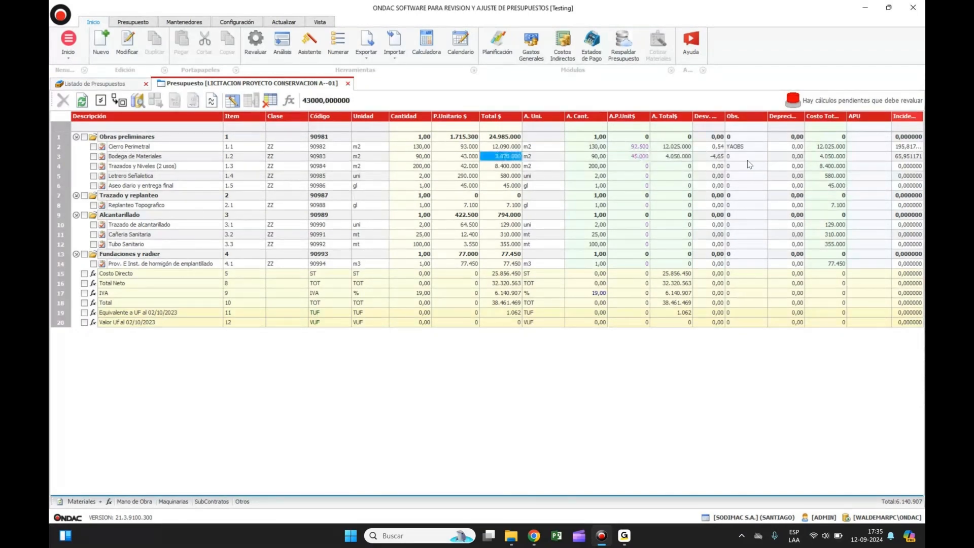
{"action": "key", "text": "Right"}
{"action": "key", "text": "Right"}
{"action": "key", "text": "Right"}
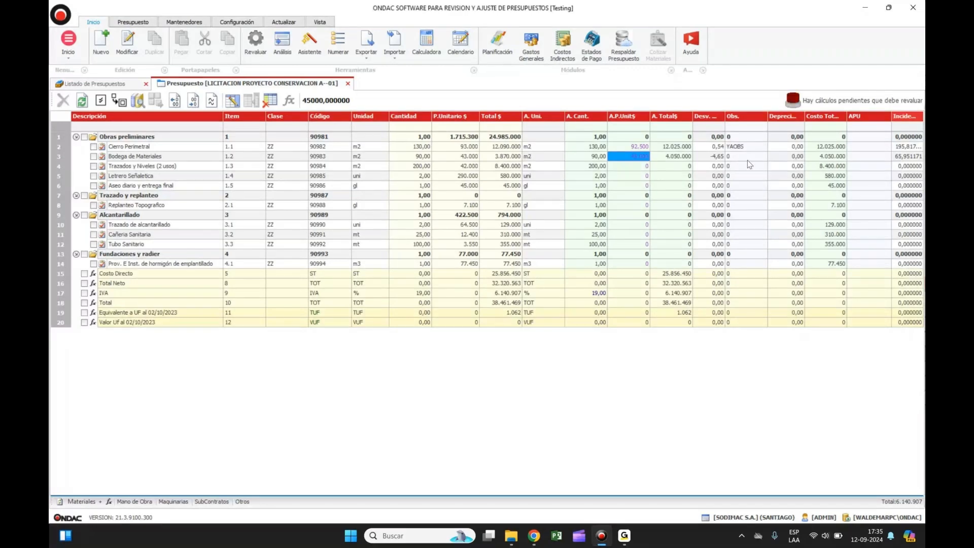
- Go through the adjusted unit prices of the items below Bodega de Materiales down to Cañeria Sanitaria
{"action": "key", "text": "Down"}
{"action": "key", "text": "Down"}
{"action": "key", "text": "Down"}
{"action": "key", "text": "Down"}
{"action": "key", "text": "Down"}
{"action": "key", "text": "Down"}
{"action": "key", "text": "Down"}
{"action": "key", "text": "Down"}
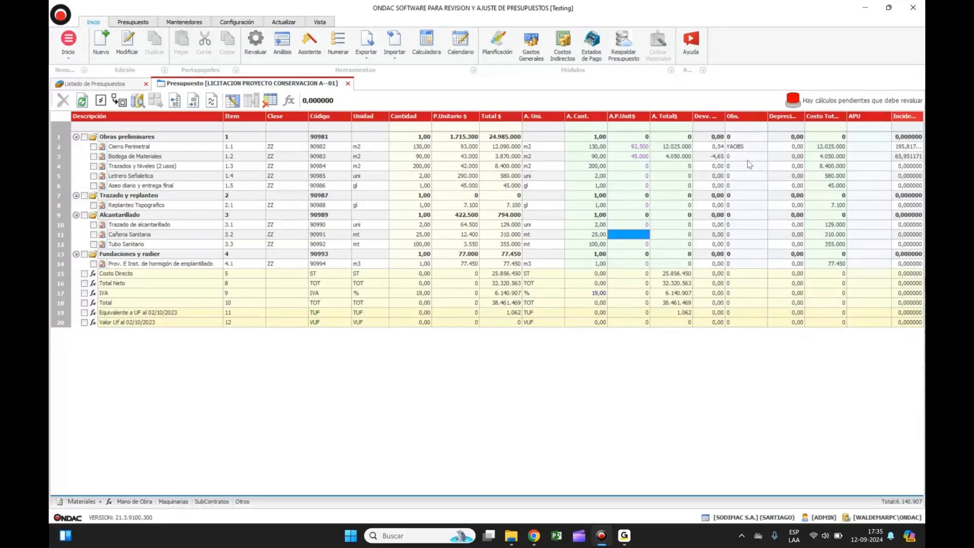
- Review the Cañeria Sanitaria row from its description and quantity across to its adjusted unit price and adjusted total
{"action": "key", "text": "Left"}
{"action": "key", "text": "Left"}
{"action": "key", "text": "Left"}
{"action": "key", "text": "Left"}
{"action": "key", "text": "Left"}
{"action": "key", "text": "Left"}
{"action": "key", "text": "Left"}
{"action": "key", "text": "Left"}
{"action": "key", "text": "Left"}
{"action": "key", "text": "Left"}
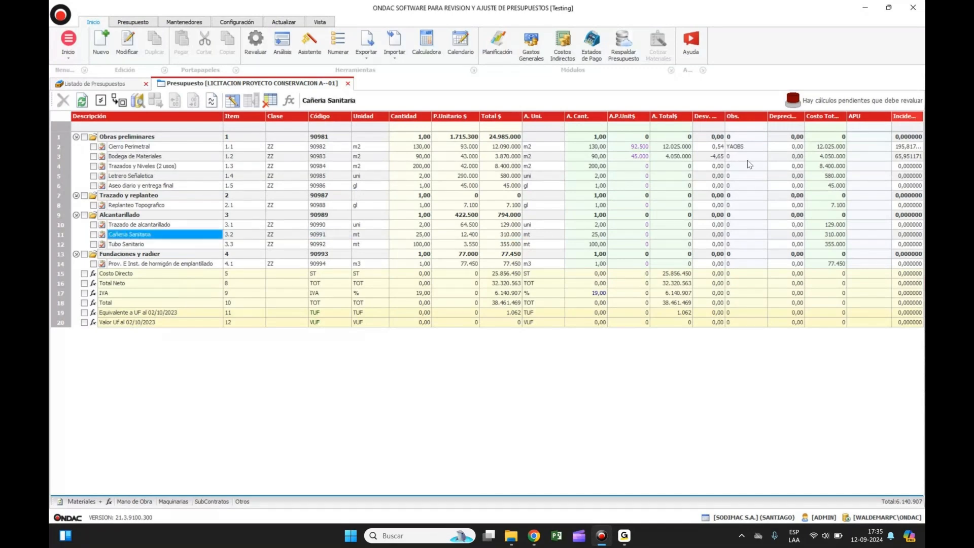
{"action": "key", "text": "Right"}
{"action": "key", "text": "Right"}
{"action": "key", "text": "Right"}
{"action": "key", "text": "Right"}
{"action": "key", "text": "Right"}
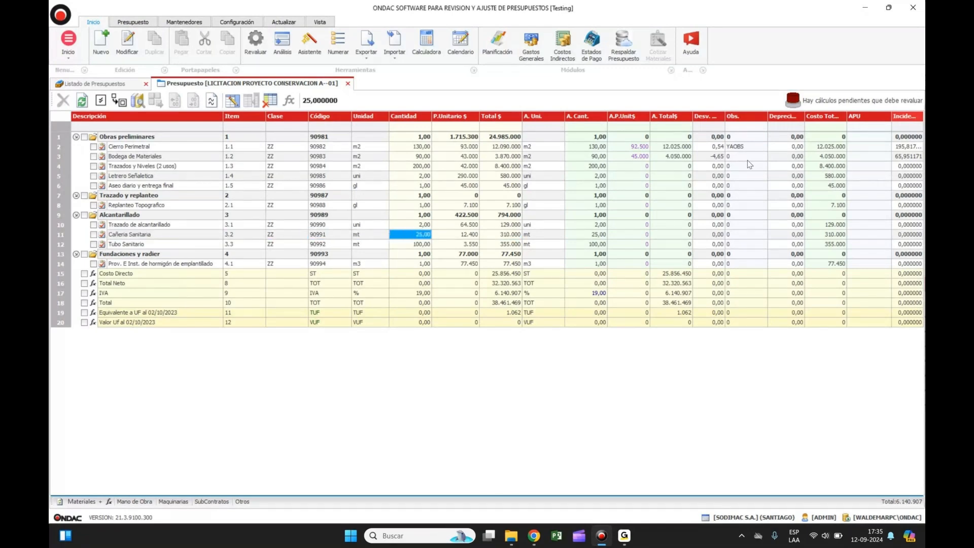
{"action": "key", "text": "Left"}
{"action": "key", "text": "Right"}
{"action": "key", "text": "Right"}
{"action": "key", "text": "Right"}
{"action": "key", "text": "Right"}
{"action": "key", "text": "Right"}
{"action": "key", "text": "Right"}
{"action": "key", "text": "Right"}
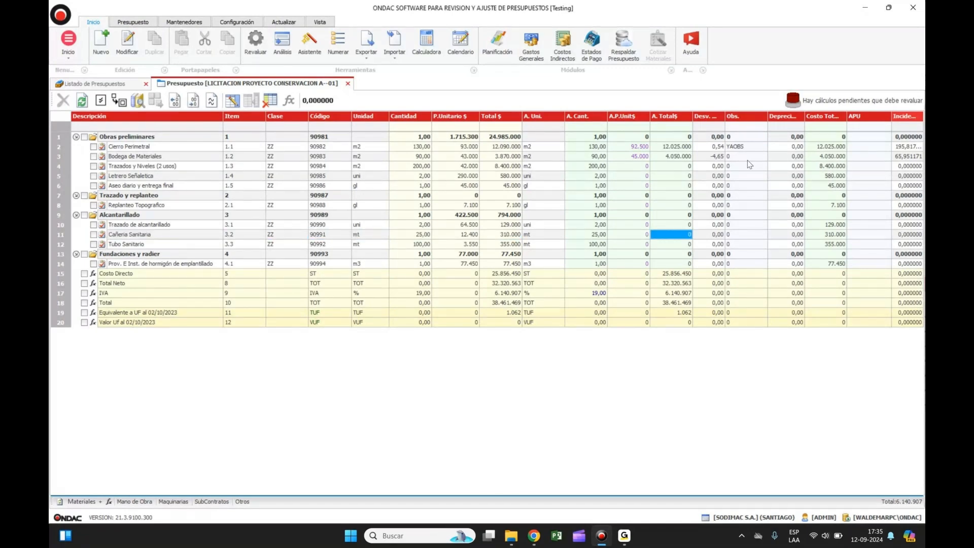
- Open the APU activity selection for Cañeria Sanitaria and filter the activity descriptions by CAÑER
{"action": "key", "text": "Right"}
{"action": "key", "text": "Right"}
{"action": "key", "text": "Right"}
{"action": "key", "text": "Right"}
{"action": "key", "text": "Right"}
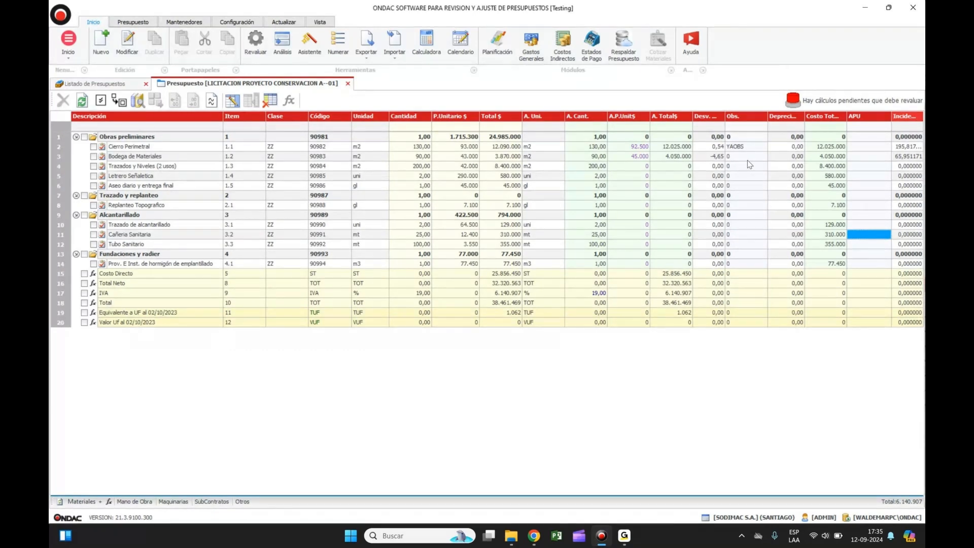
{"action": "double_click", "coordinate": [871, 234]}
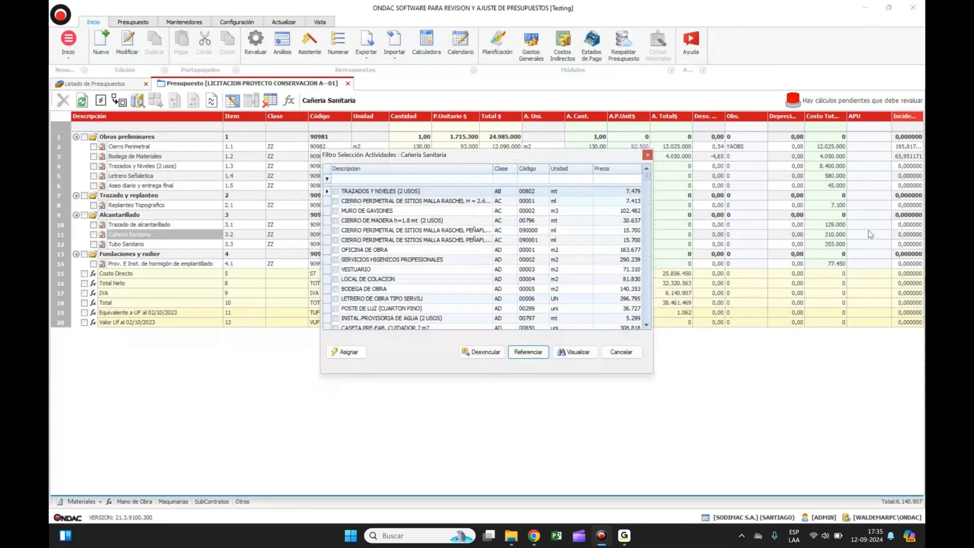
{"action": "left_click", "coordinate": [476, 181]}
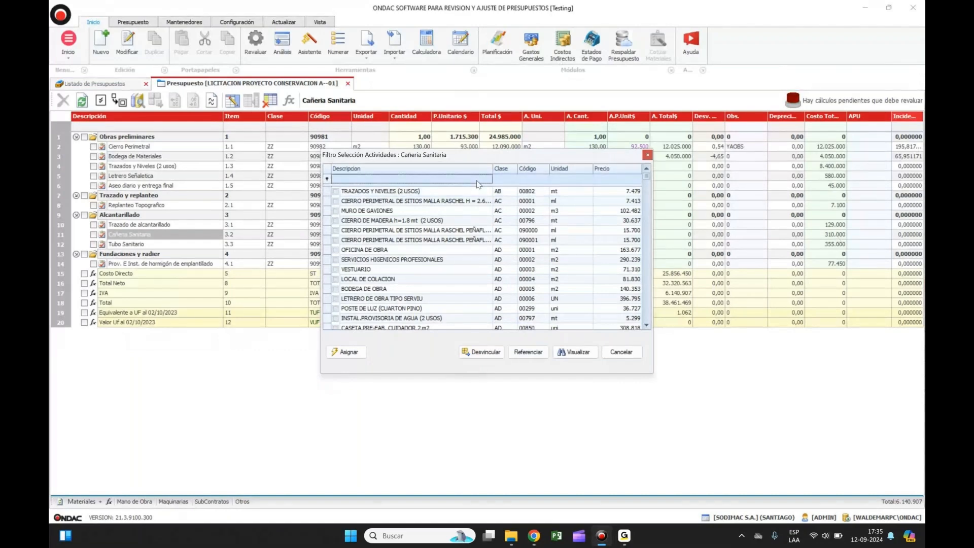
{"action": "type", "text": "CA"}
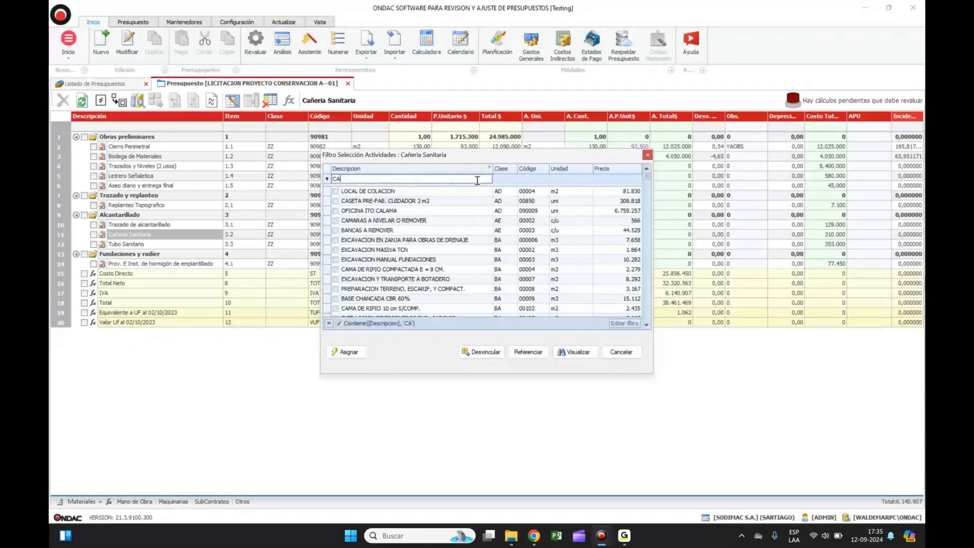
{"action": "type", "text": "ÑER"}
- Find a matching sanitary pipe activity in the filtered list and link it to Cañeria Sanitaria as its unit price analysis
{"action": "left_click", "coordinate": [421, 202]}
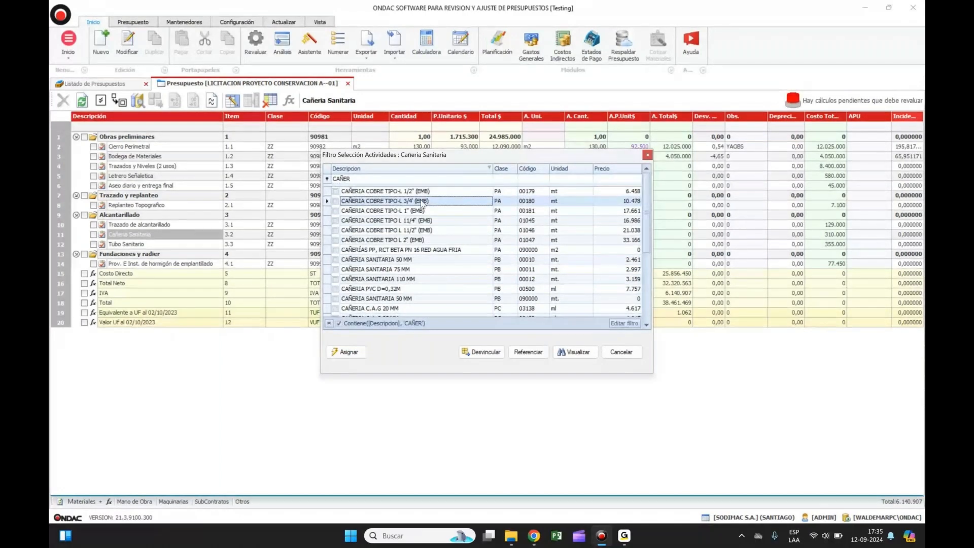
{"action": "scroll", "coordinate": [446, 266], "scroll_direction": "down", "scroll_amount": 2}
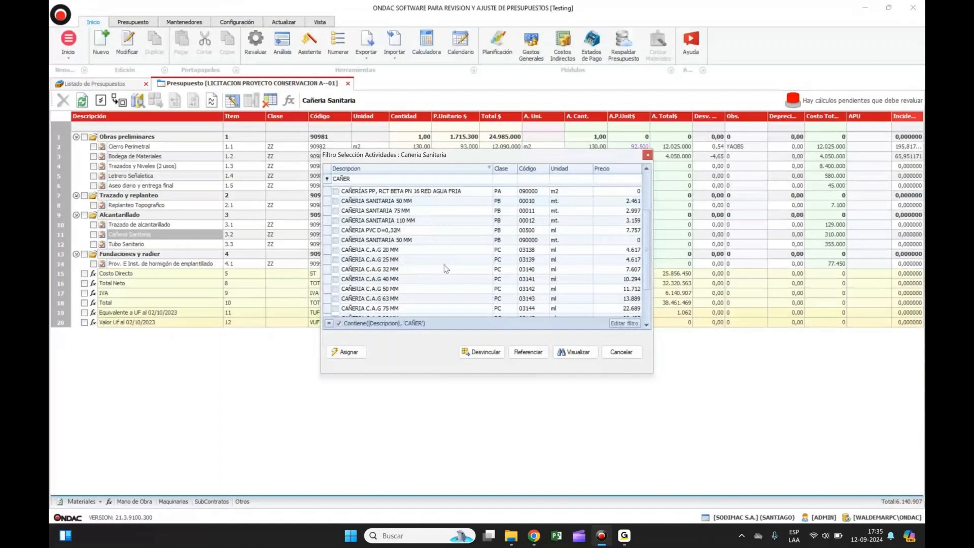
{"action": "scroll", "coordinate": [446, 269], "scroll_direction": "down", "scroll_amount": 2}
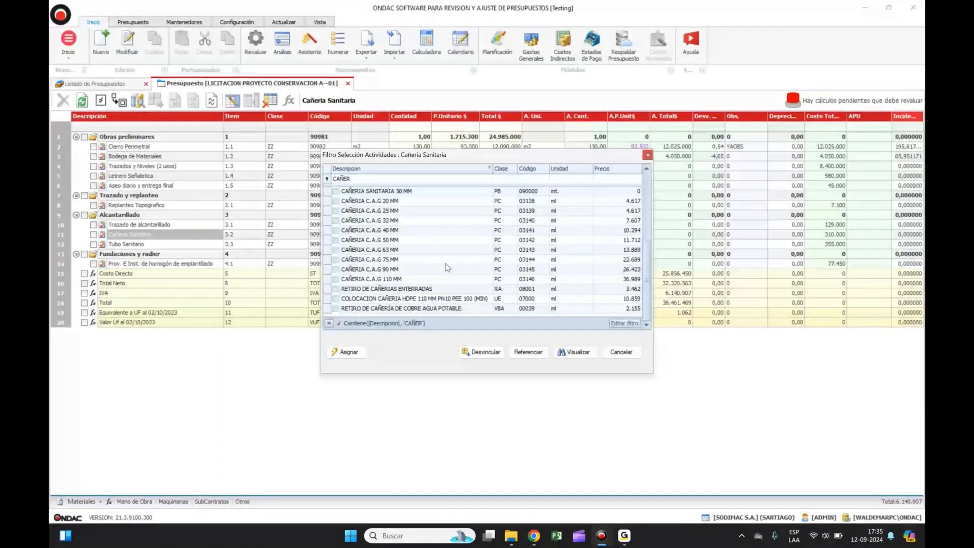
{"action": "scroll", "coordinate": [447, 267], "scroll_direction": "up", "scroll_amount": 3}
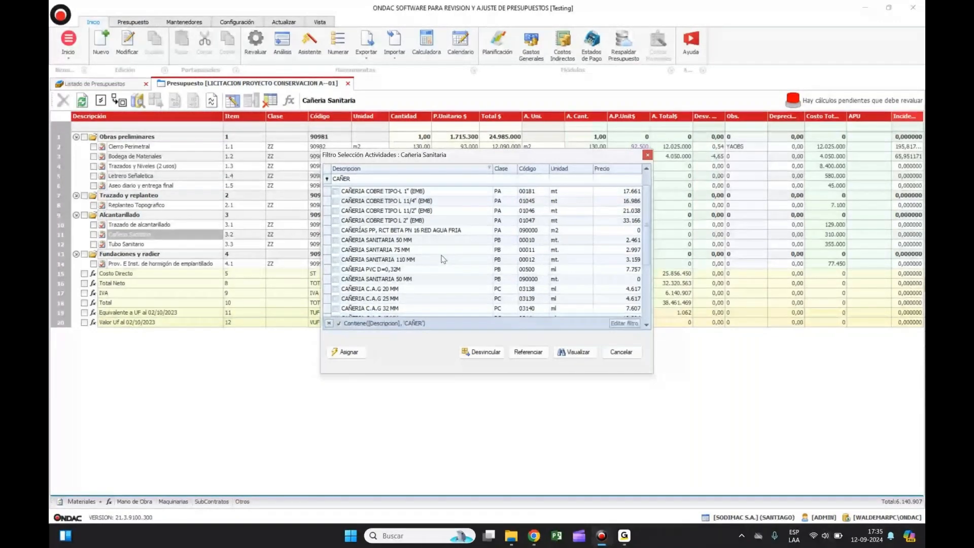
{"action": "left_click", "coordinate": [341, 352]}
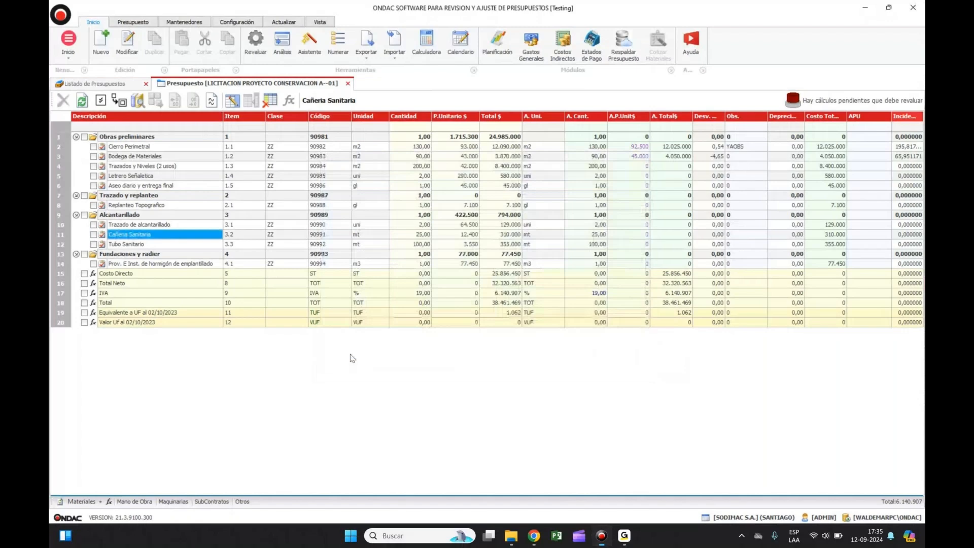
- Open the APU activity selection for Tubo Sanitario and filter the activity descriptions by TUBO
{"action": "key", "text": "Down"}
{"action": "key", "text": "Right"}
{"action": "key", "text": "Right"}
{"action": "key", "text": "Right"}
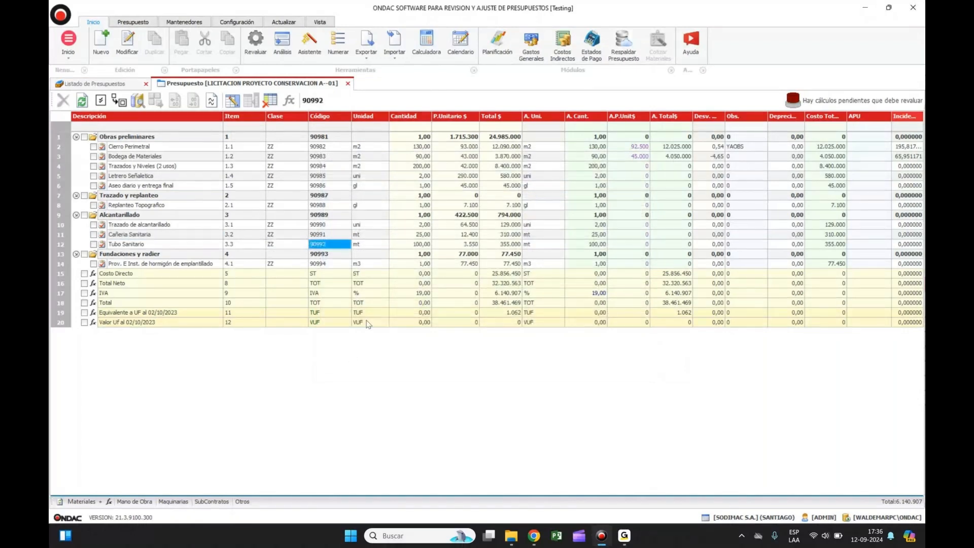
{"action": "key", "text": "Right"}
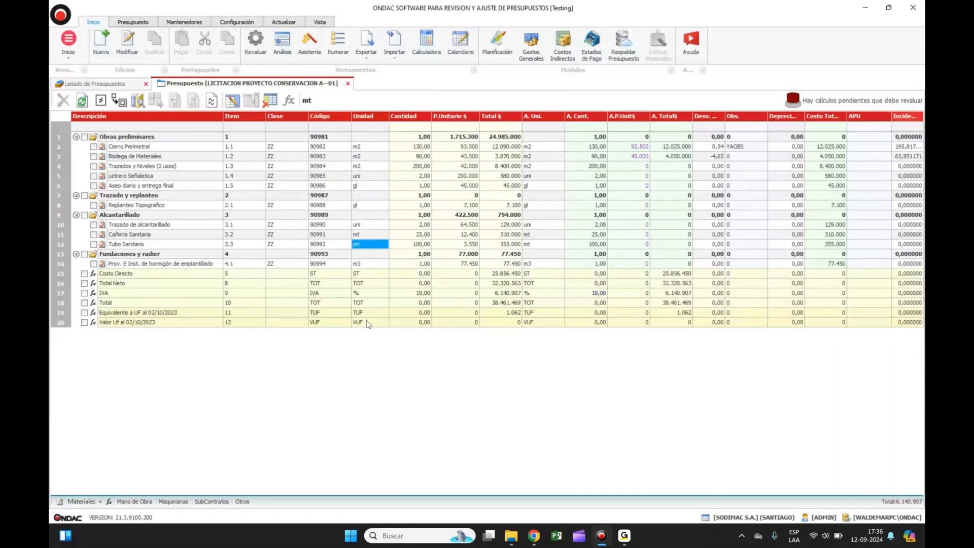
{"action": "key", "text": "Right"}
{"action": "key", "text": "Right"}
{"action": "key", "text": "Right"}
{"action": "key", "text": "Right"}
{"action": "key", "text": "Right"}
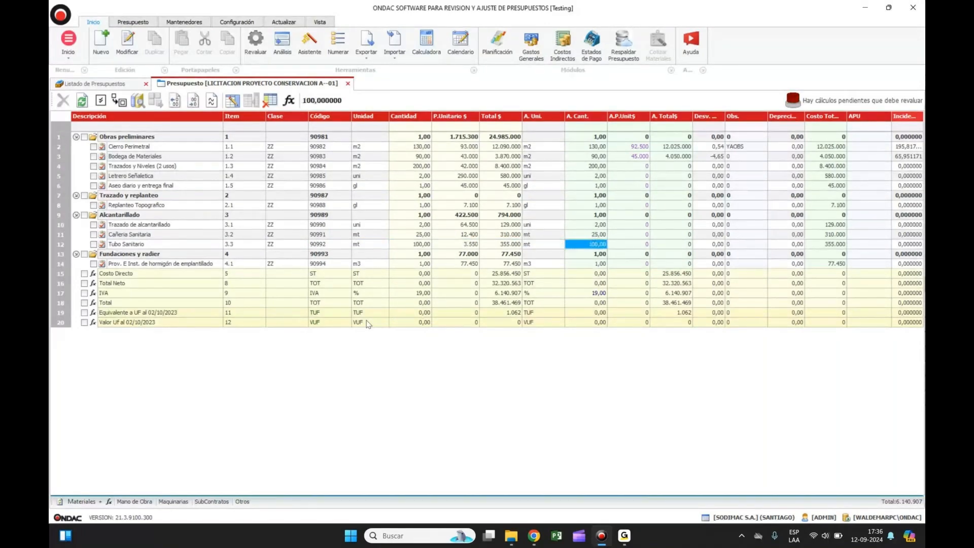
{"action": "key", "text": "Right"}
{"action": "key", "text": "Right"}
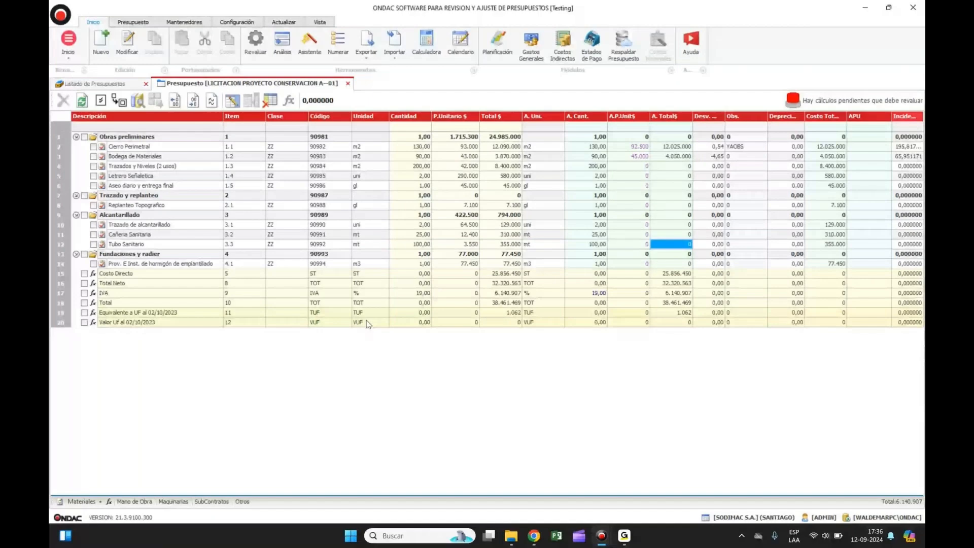
{"action": "key", "text": "Right"}
{"action": "key", "text": "Right"}
{"action": "key", "text": "Right"}
{"action": "key", "text": "Right"}
{"action": "key", "text": "Right"}
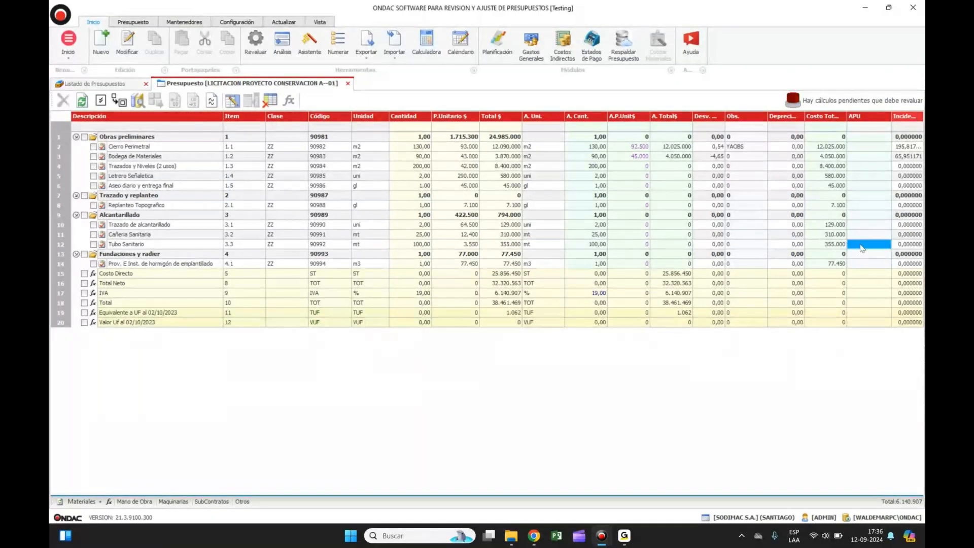
{"action": "double_click", "coordinate": [863, 247]}
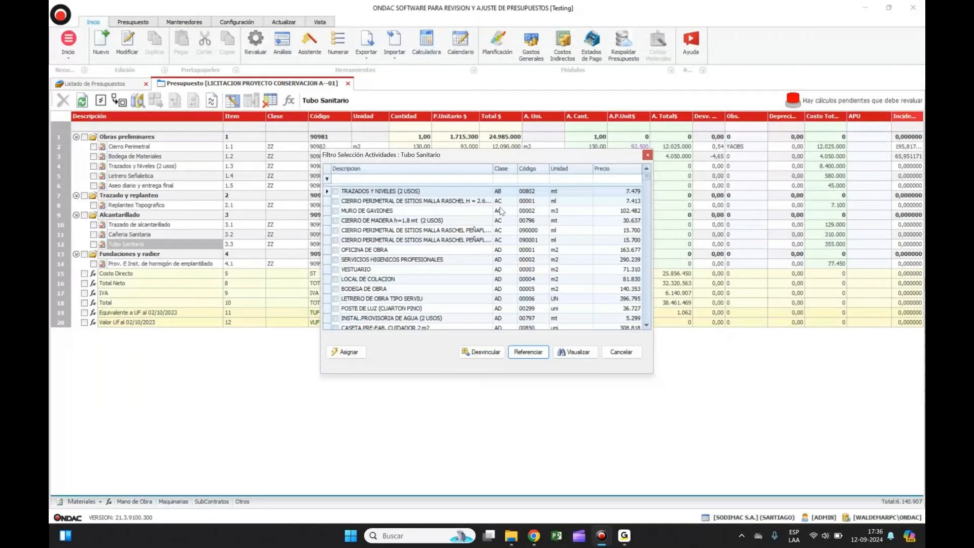
{"action": "left_click", "coordinate": [429, 179]}
{"action": "type", "text": "TUBO"}
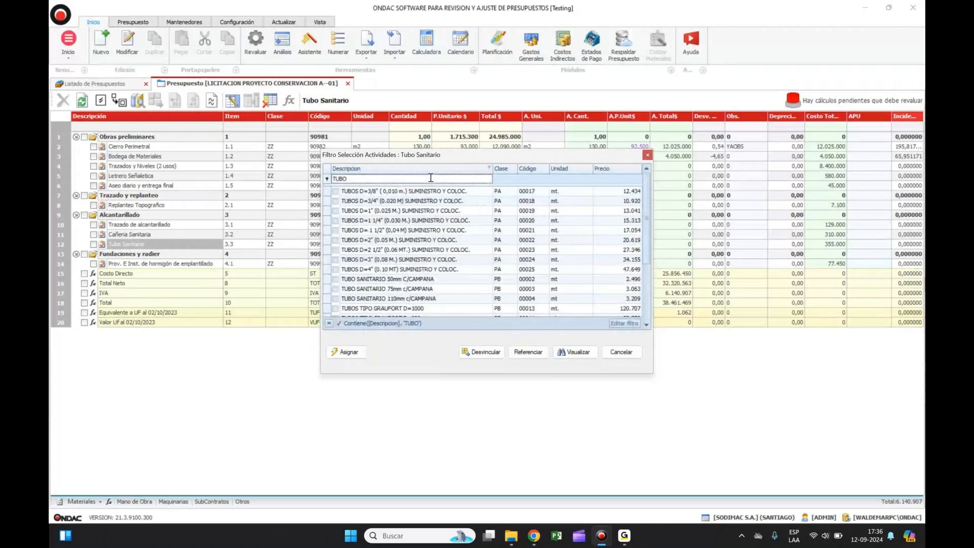
- Reference the activity TUBO SANITARIO 110mm c/CAMPANA as the unit price analysis of Tubo Sanitario and revalue the budget
{"action": "left_click", "coordinate": [408, 249]}
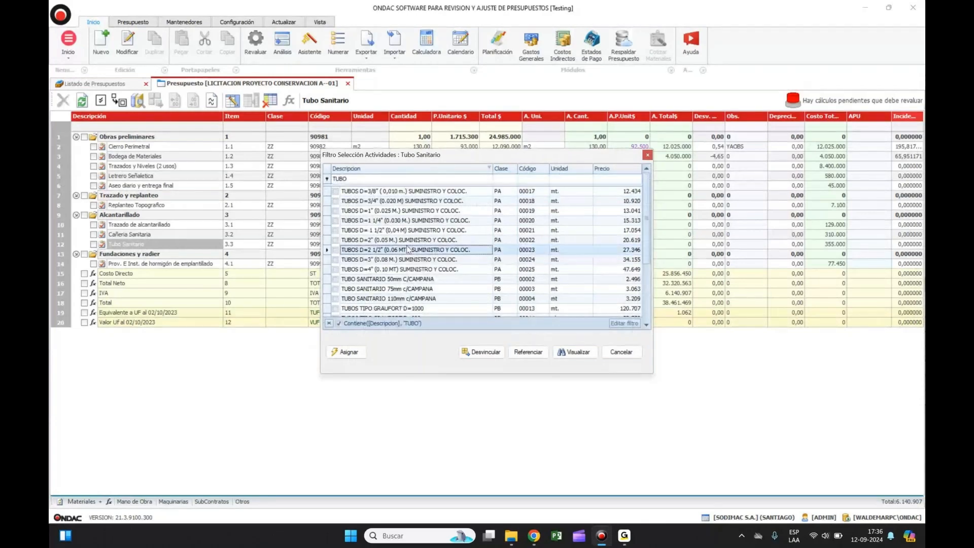
{"action": "scroll", "coordinate": [408, 249], "scroll_direction": "down", "scroll_amount": 3}
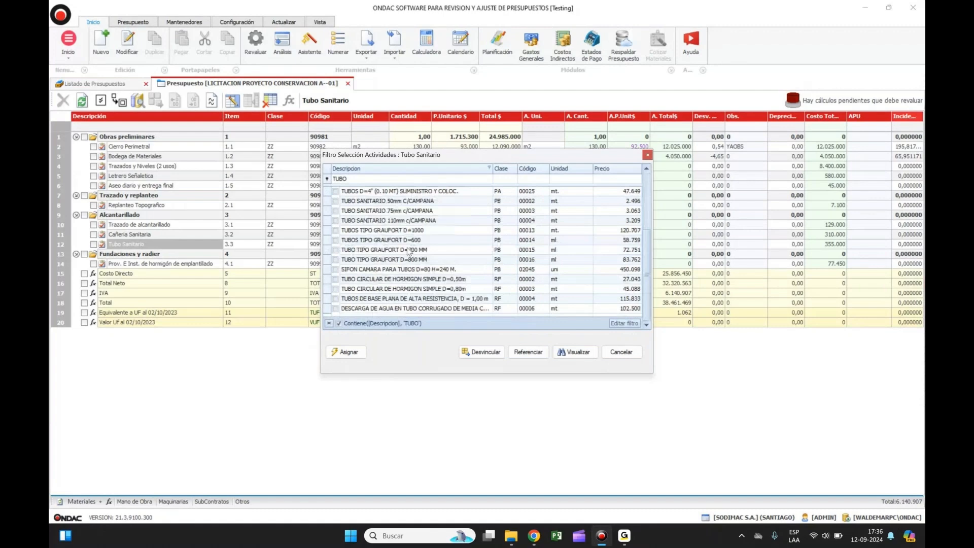
{"action": "left_click", "coordinate": [335, 221]}
{"action": "left_click", "coordinate": [525, 352]}
{"action": "left_click", "coordinate": [261, 44]}
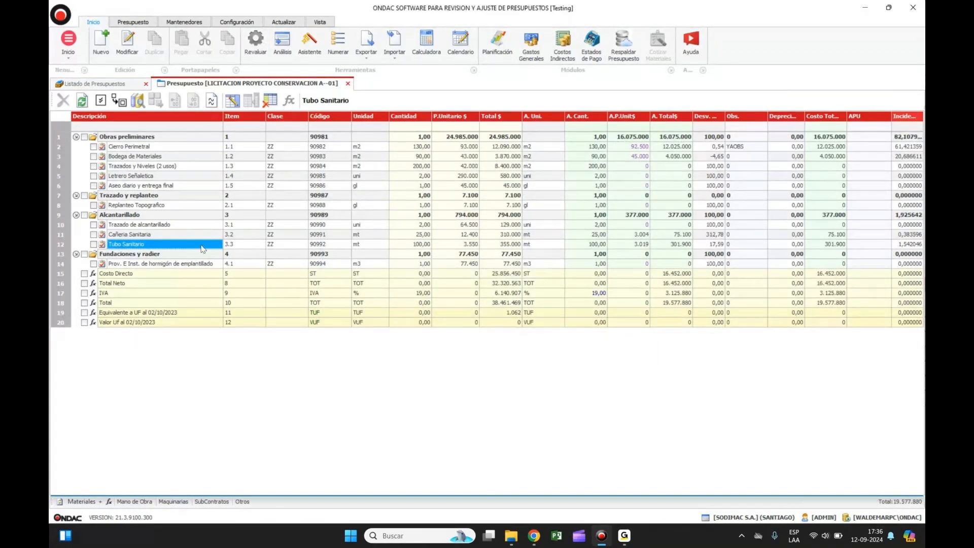
- Compare the original quantity and price of Cañeria Sanitaria with its adjusted unit price, adjusted total and deviation
{"action": "key", "text": "Up"}
{"action": "key", "text": "Right"}
{"action": "key", "text": "Right"}
{"action": "key", "text": "Right"}
{"action": "key", "text": "Right"}
{"action": "key", "text": "Right"}
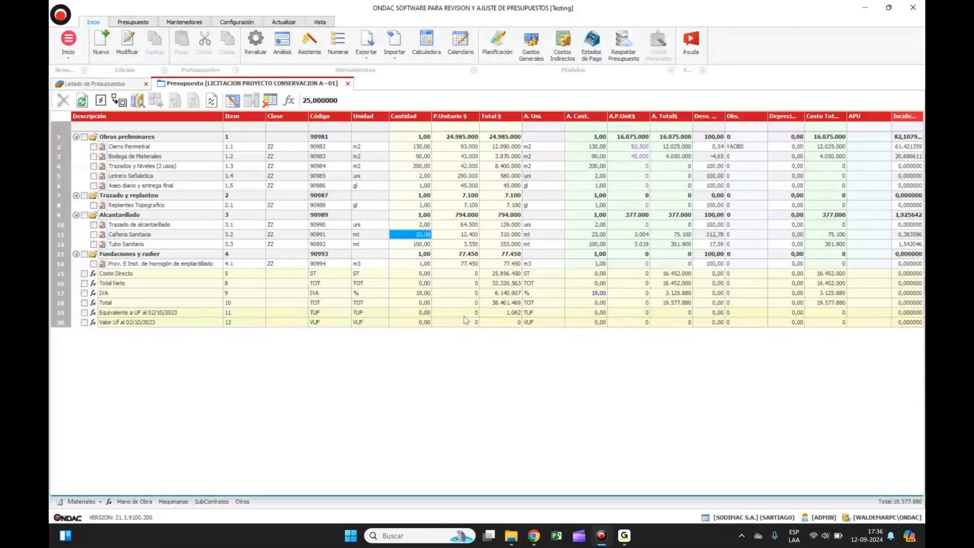
{"action": "key", "text": "Right"}
{"action": "key", "text": "Right"}
{"action": "key", "text": "Right"}
{"action": "key", "text": "Right"}
{"action": "key", "text": "Right"}
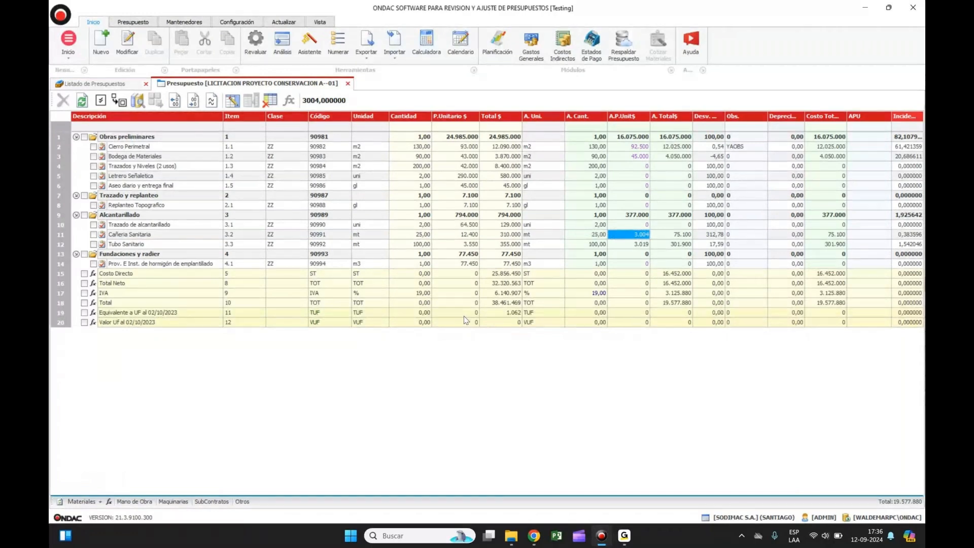
{"action": "key", "text": "Right"}
{"action": "key", "text": "Right"}
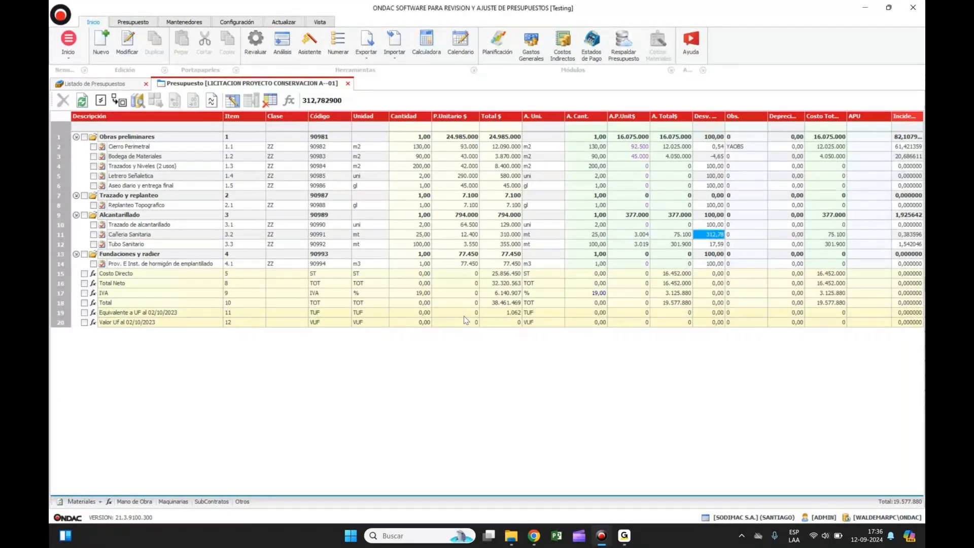
- Compare the original values of Tubo Sanitario with its adjusted quantity, adjusted unit price, adjusted total and deviation
{"action": "key", "text": "Down"}
{"action": "key", "text": "Left"}
{"action": "key", "text": "Left"}
{"action": "key", "text": "Left"}
{"action": "key", "text": "Left"}
{"action": "key", "text": "Left"}
{"action": "key", "text": "Left"}
{"action": "key", "text": "Left"}
{"action": "key", "text": "Left"}
{"action": "key", "text": "Left"}
{"action": "key", "text": "Left"}
{"action": "key", "text": "Left"}
{"action": "key", "text": "Left"}
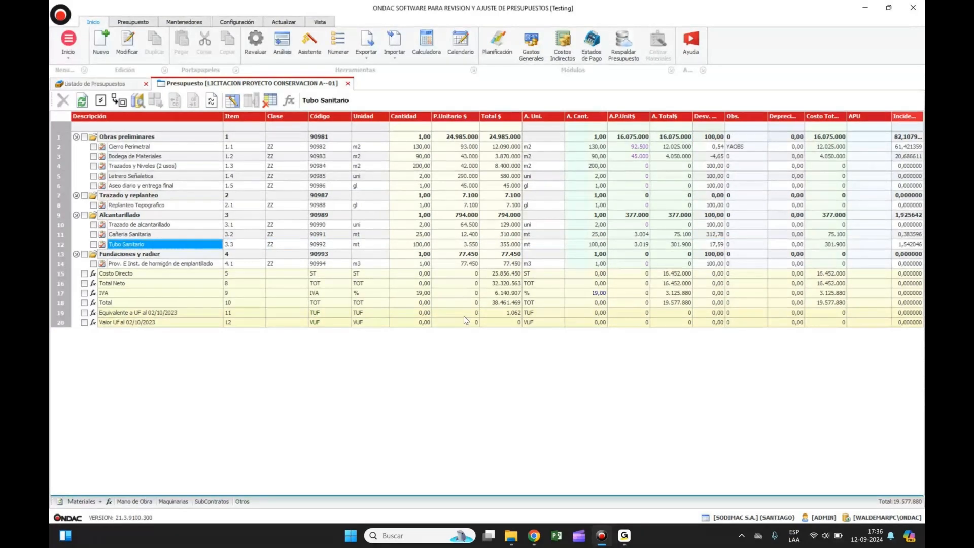
{"action": "key", "text": "Right"}
{"action": "key", "text": "Right"}
{"action": "key", "text": "Right"}
{"action": "key", "text": "Right"}
{"action": "key", "text": "Right"}
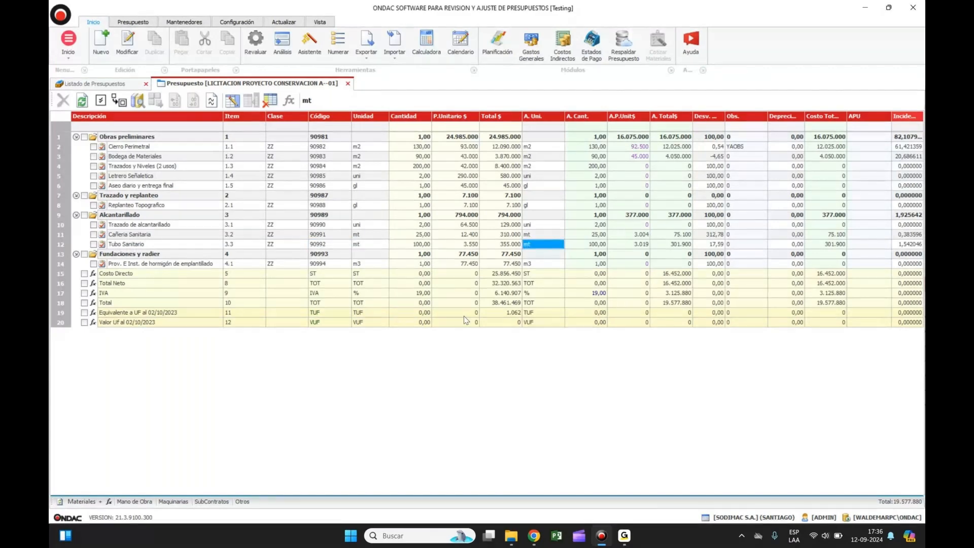
{"action": "key", "text": "Right"}
{"action": "key", "text": "Right"}
{"action": "key", "text": "Right"}
{"action": "key", "text": "Right"}
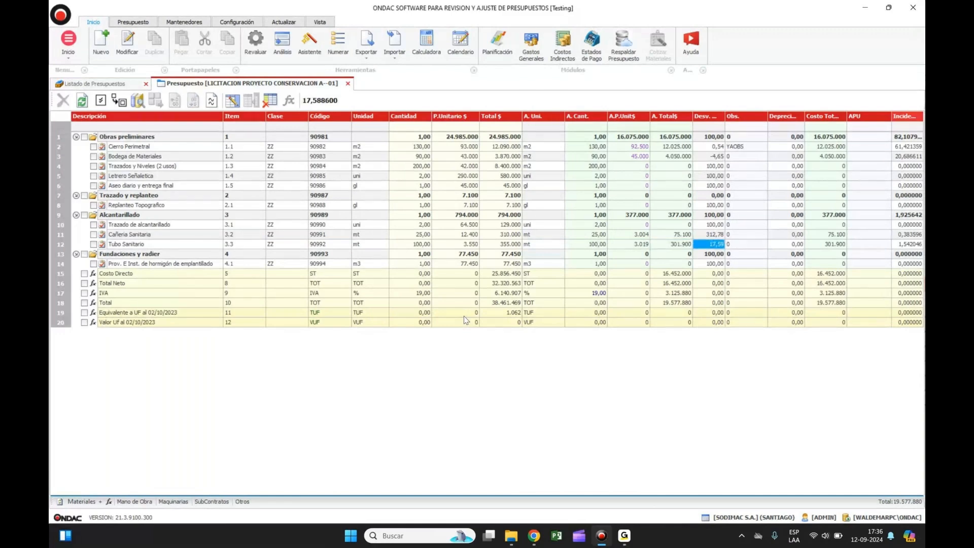
- Apply the observation YAOBS (YA REVISADO) to the Tubo Sanitario item
{"action": "key", "text": "Right"}
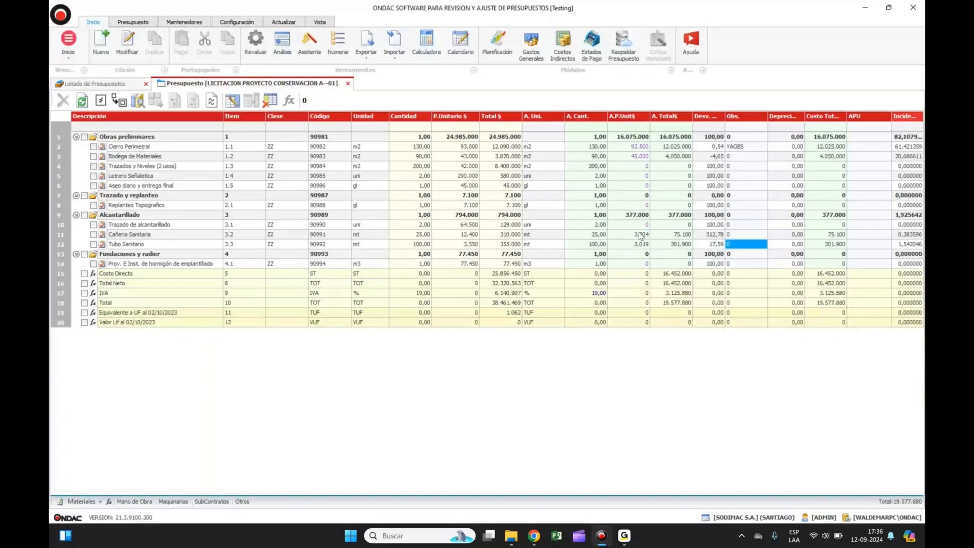
{"action": "double_click", "coordinate": [748, 242]}
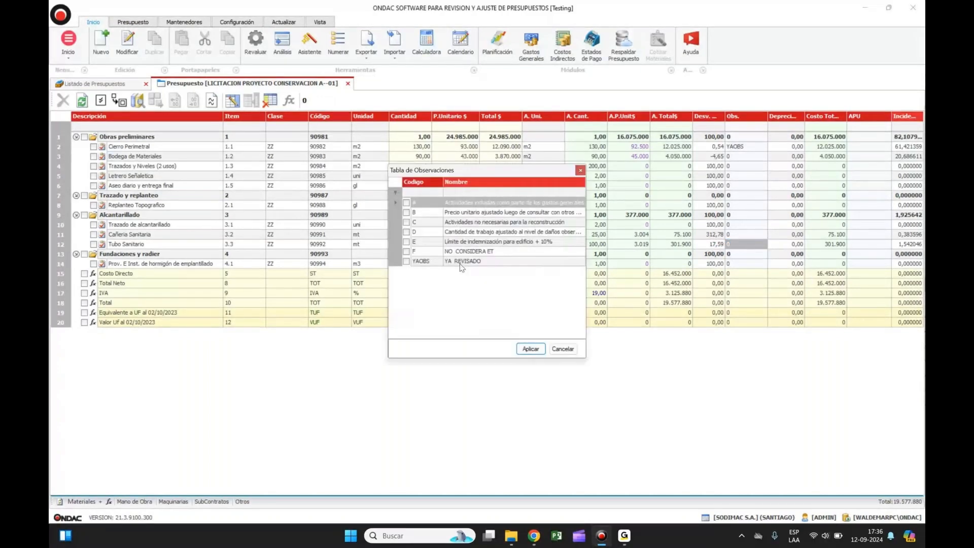
{"action": "left_click", "coordinate": [461, 262]}
{"action": "left_click", "coordinate": [530, 349]}
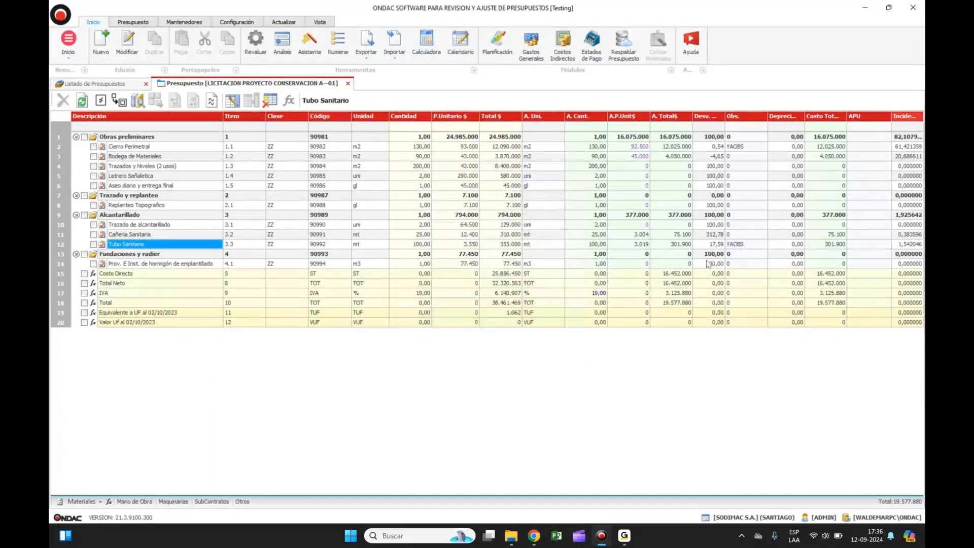
- View the observation options for Cañeria Sanitaria without applying one, and check its deviation and the observation of Tubo Sanitario
{"action": "double_click", "coordinate": [731, 235]}
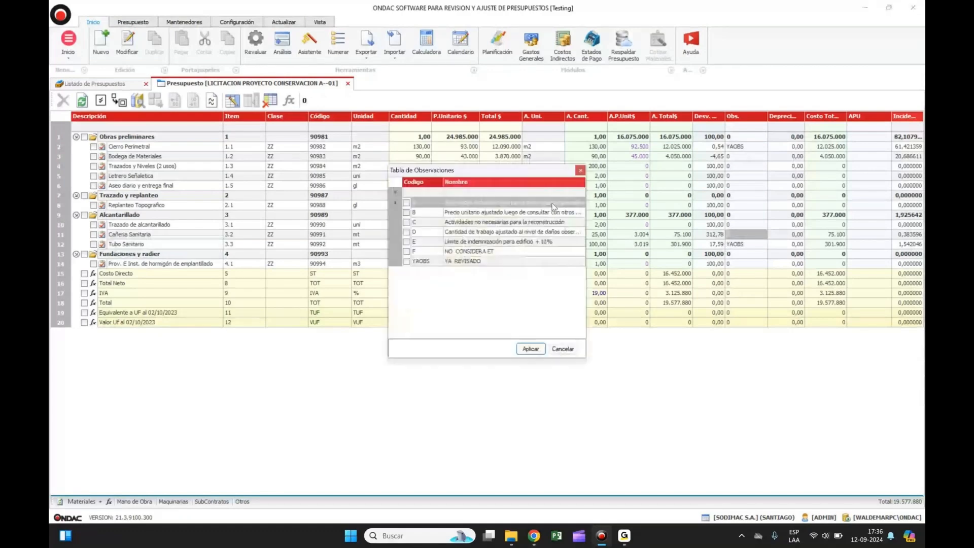
{"action": "left_click", "coordinate": [580, 171]}
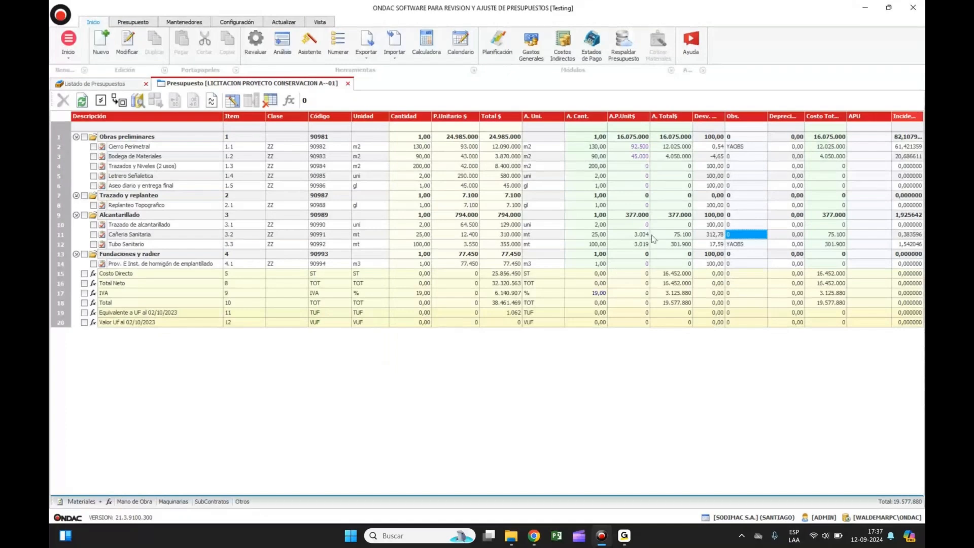
{"action": "left_click", "coordinate": [714, 236]}
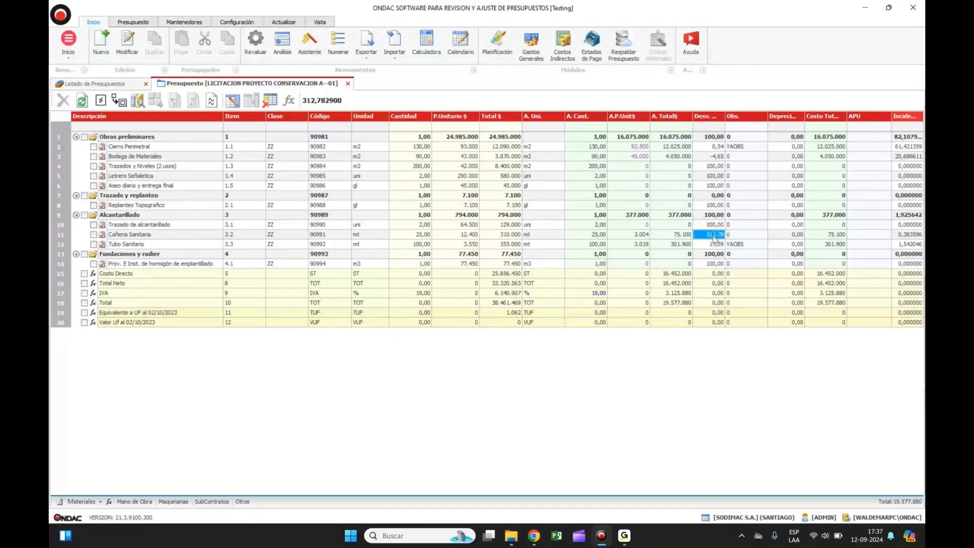
{"action": "left_click", "coordinate": [737, 245]}
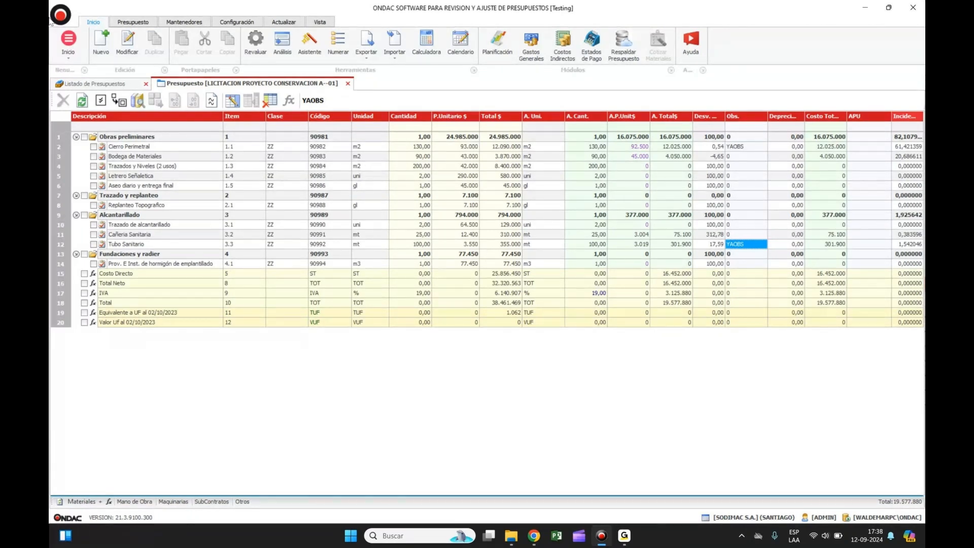
- Preview the Presupuesto Detallado report of the budget, look through its items and totals, and close the preview
{"action": "left_click", "coordinate": [140, 24]}
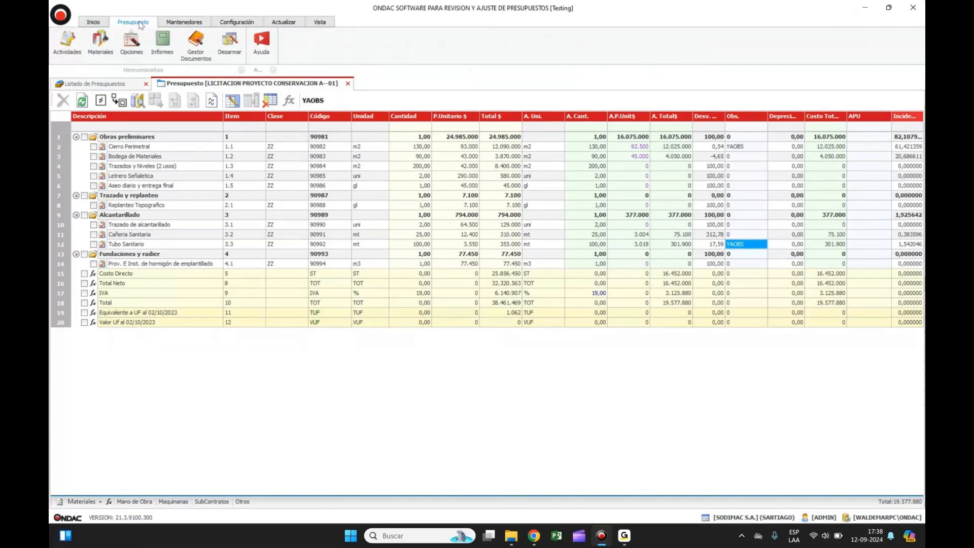
{"action": "left_click", "coordinate": [163, 52]}
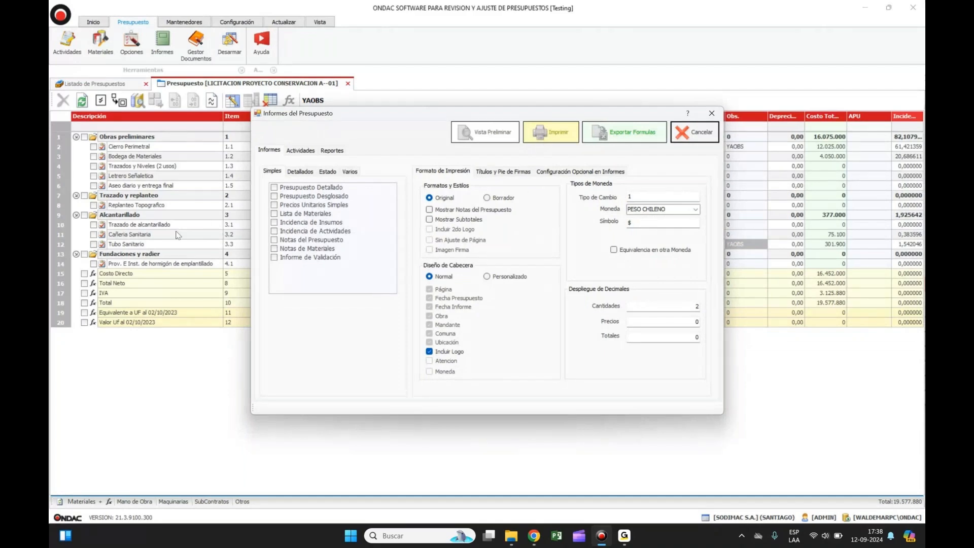
{"action": "left_click", "coordinate": [275, 187]}
{"action": "left_click", "coordinate": [465, 134]}
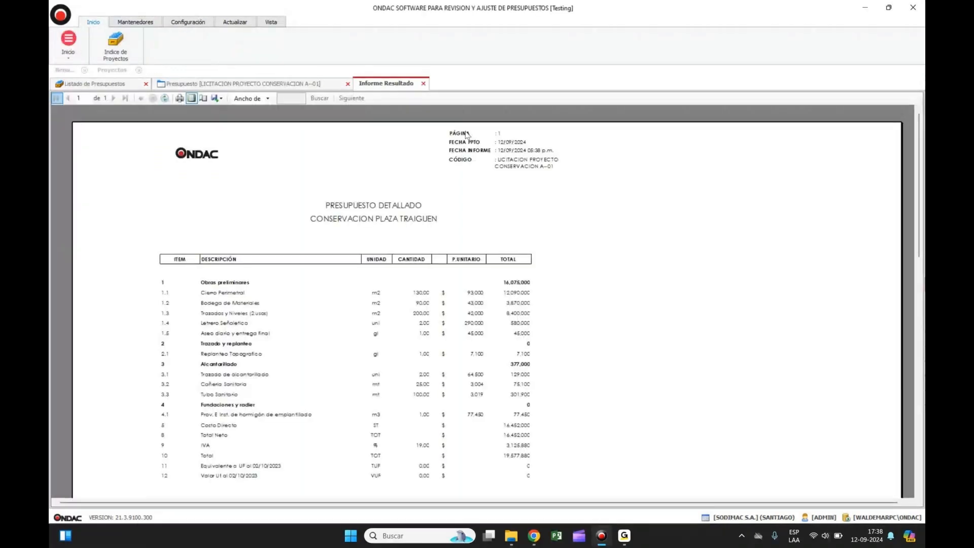
{"action": "scroll", "coordinate": [363, 114], "scroll_direction": "down", "scroll_amount": 3}
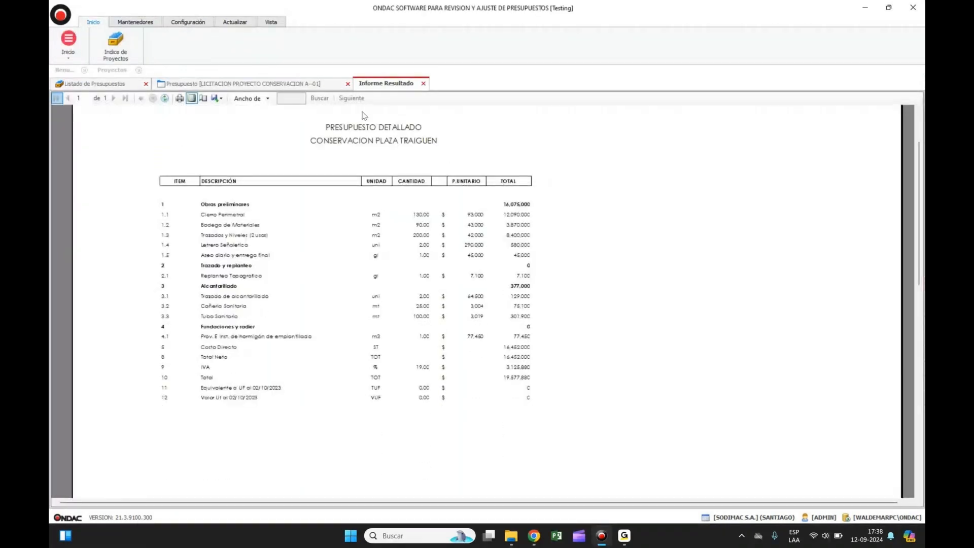
{"action": "left_click", "coordinate": [422, 84]}
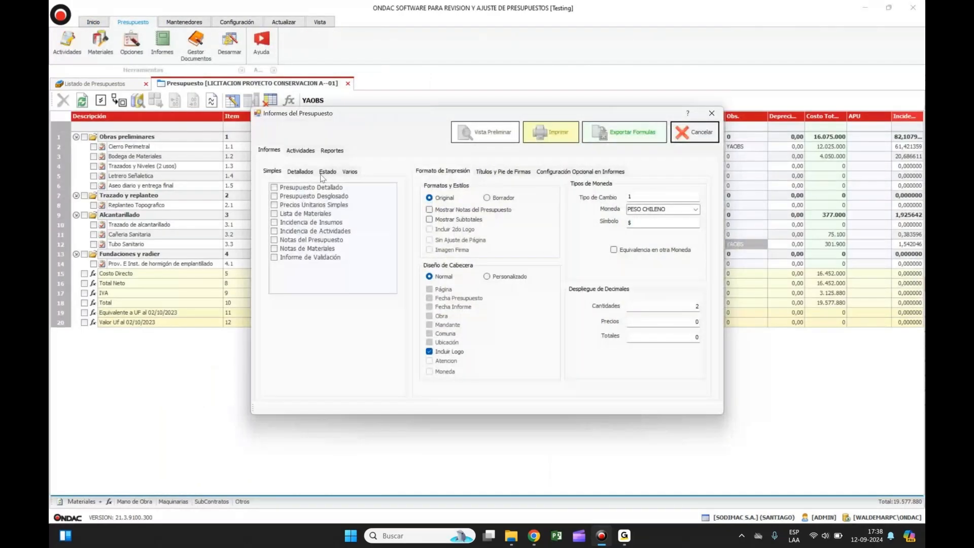
- Generate a preview of the Estado-type unit price analysis report for the budget
{"action": "left_click", "coordinate": [325, 173]}
{"action": "left_click", "coordinate": [274, 197]}
{"action": "left_click", "coordinate": [502, 133]}
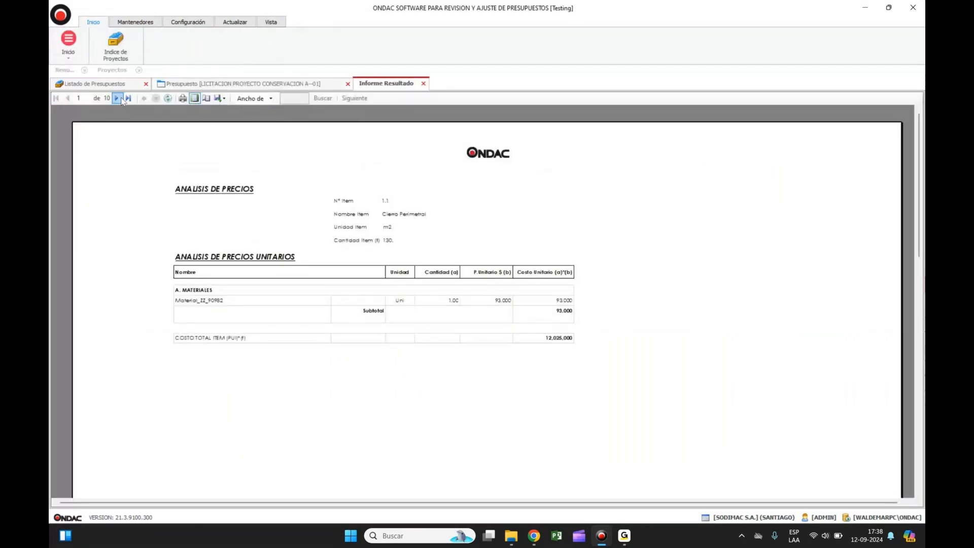
- Page through the unit price analyses in the report, examine the one for Tubo Sanitario, and close the preview
{"action": "left_click", "coordinate": [117, 98]}
{"action": "left_click", "coordinate": [117, 98]}
{"action": "left_click", "coordinate": [116, 98]}
{"action": "left_click", "coordinate": [117, 98]}
{"action": "left_click", "coordinate": [116, 98]}
{"action": "left_click", "coordinate": [116, 98]}
{"action": "left_click", "coordinate": [121, 100]}
{"action": "left_click", "coordinate": [120, 101]}
{"action": "left_click", "coordinate": [121, 100]}
{"action": "left_click", "coordinate": [70, 99]}
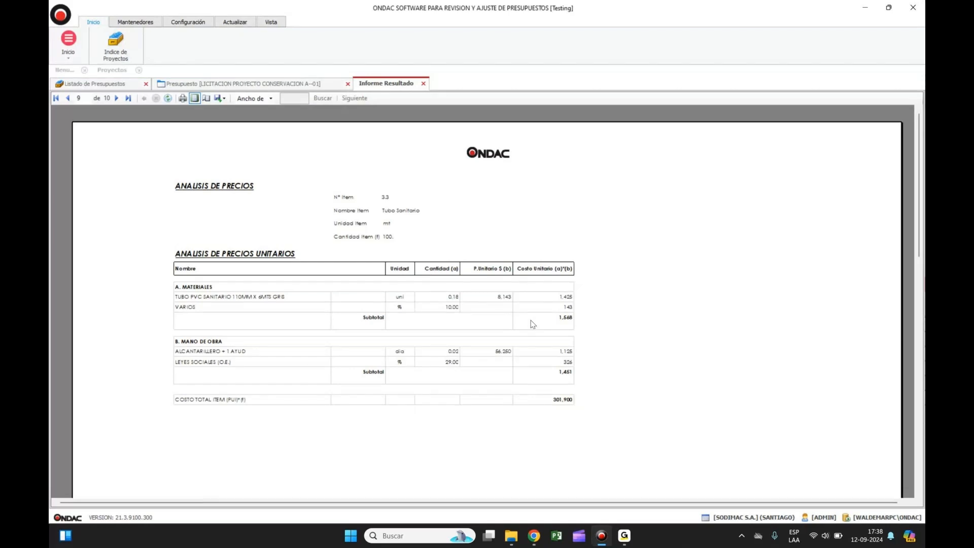
{"action": "left_click", "coordinate": [424, 84]}
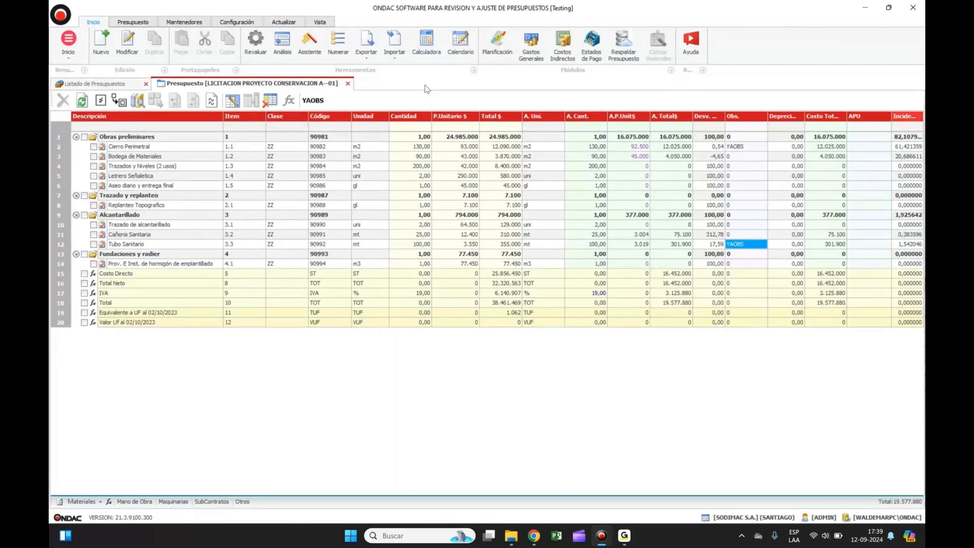
- Open the budget's document manager and the Encabezado section for editing, dismissing its page-break settings
{"action": "left_click", "coordinate": [133, 21]}
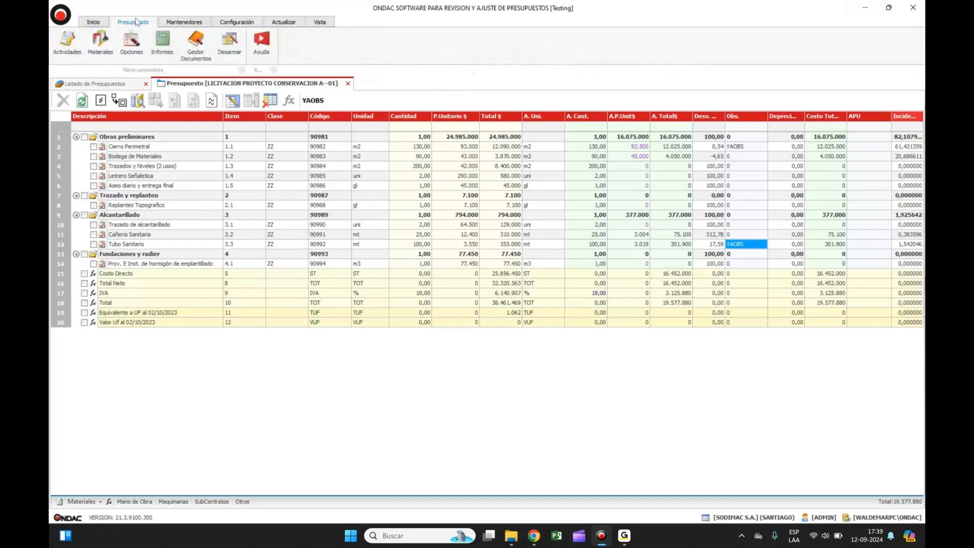
{"action": "left_click", "coordinate": [196, 57]}
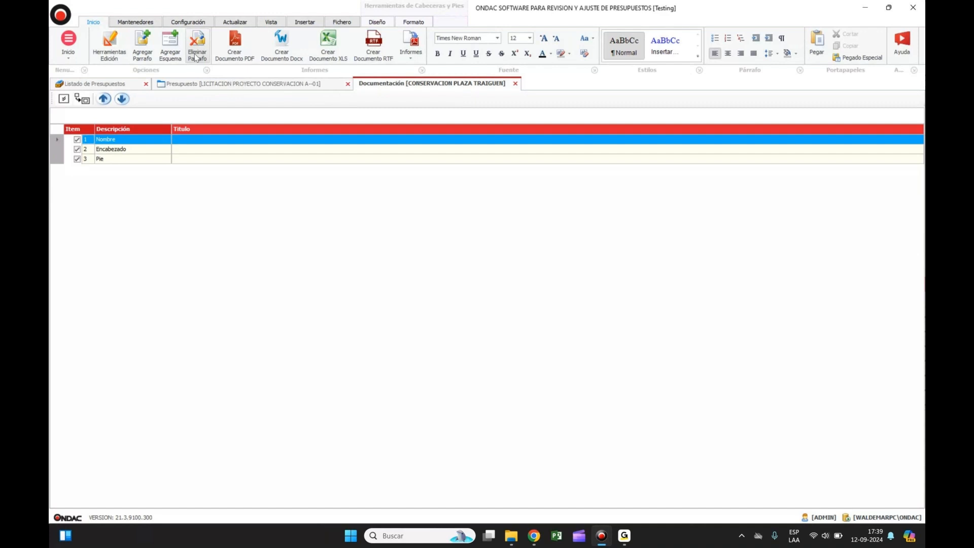
{"action": "left_click", "coordinate": [141, 152]}
{"action": "double_click", "coordinate": [141, 153]}
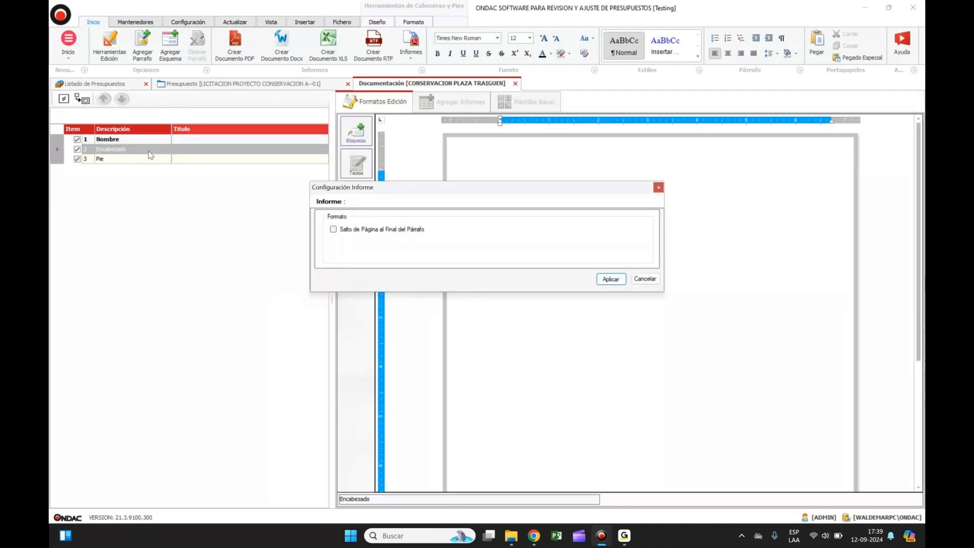
{"action": "left_click", "coordinate": [658, 187]}
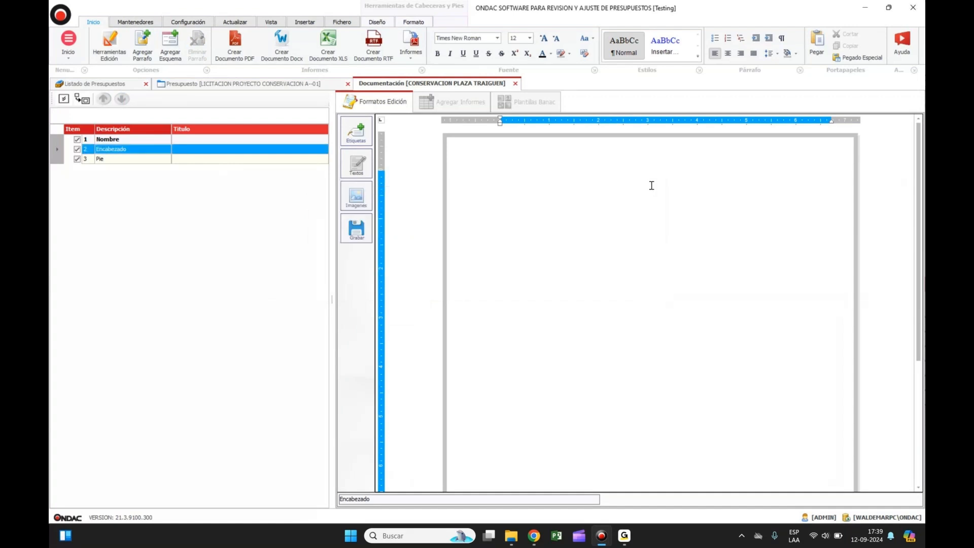
- Write CONSERVACION PLAZA TRAIGUEN in the Encabezado page and add blank lines above the text
{"action": "left_click", "coordinate": [627, 185]}
{"action": "type", "text": "CONSERVACION PÑAZA"}
{"action": "key", "text": "BackSpace"}
{"action": "key", "text": "BackSpace"}
{"action": "type", "text": "LAZA TRAIGUEN"}
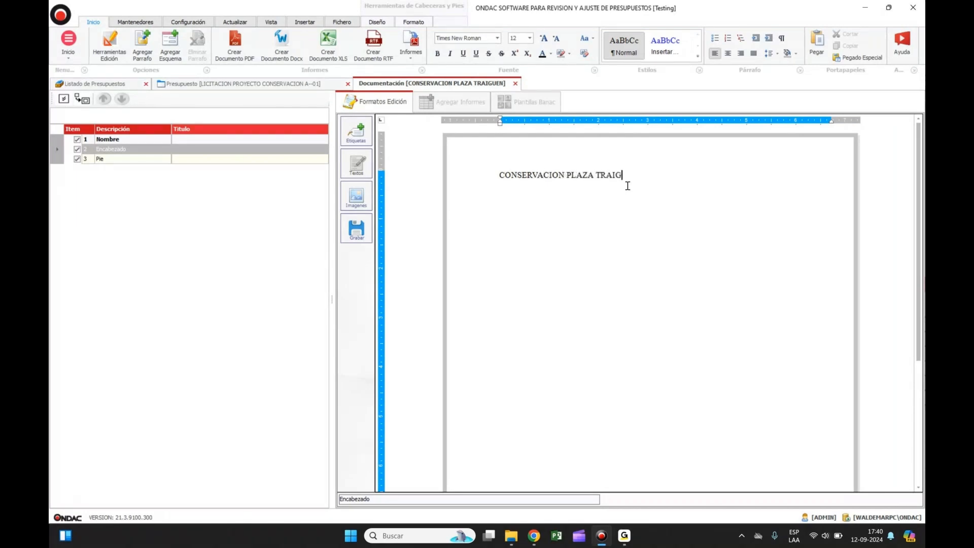
{"action": "scroll", "coordinate": [628, 186], "scroll_direction": "down", "scroll_amount": 1}
{"action": "scroll", "coordinate": [628, 185], "scroll_direction": "up", "scroll_amount": 1}
{"action": "left_click", "coordinate": [500, 175]}
{"action": "key", "text": "Return"}
{"action": "key", "text": "Return"}
{"action": "key", "text": "Return"}
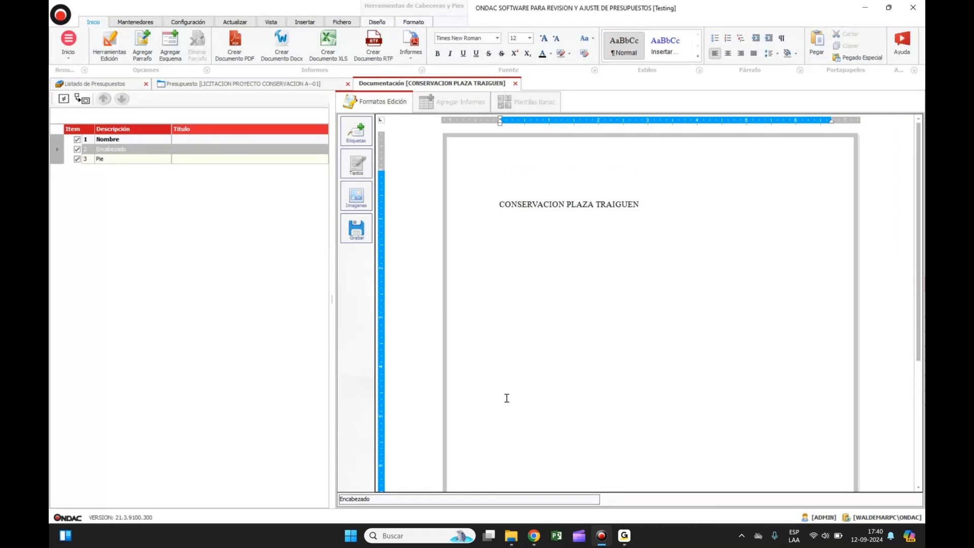
- Insert the ANGOL image from the Imágenes folder above the title and shrink it to logo size
{"action": "left_click", "coordinate": [515, 539]}
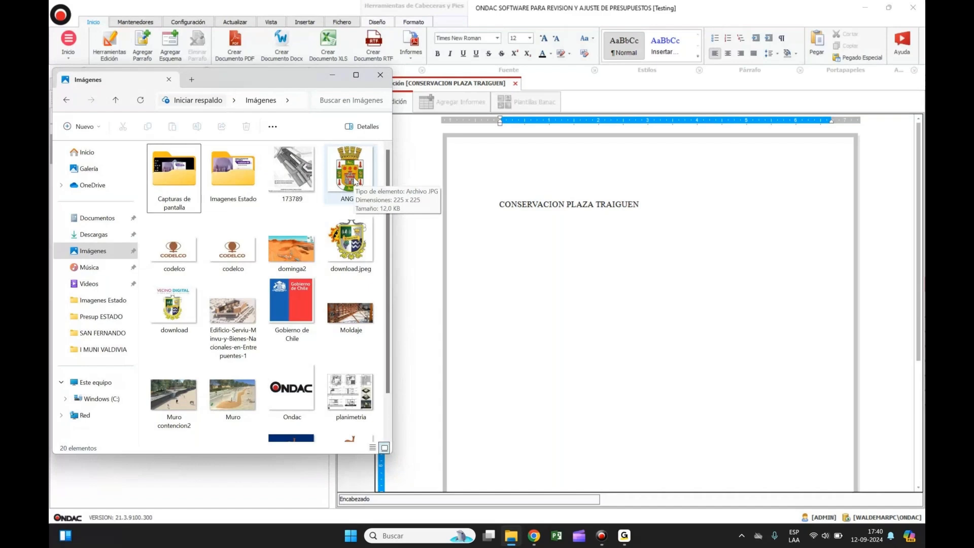
{"action": "left_click_drag", "start_coordinate": [355, 181], "coordinate": [474, 178]}
{"action": "left_click", "coordinate": [596, 262]}
{"action": "left_click_drag", "start_coordinate": [615, 285], "coordinate": [560, 230]}
{"action": "left_click", "coordinate": [587, 240]}
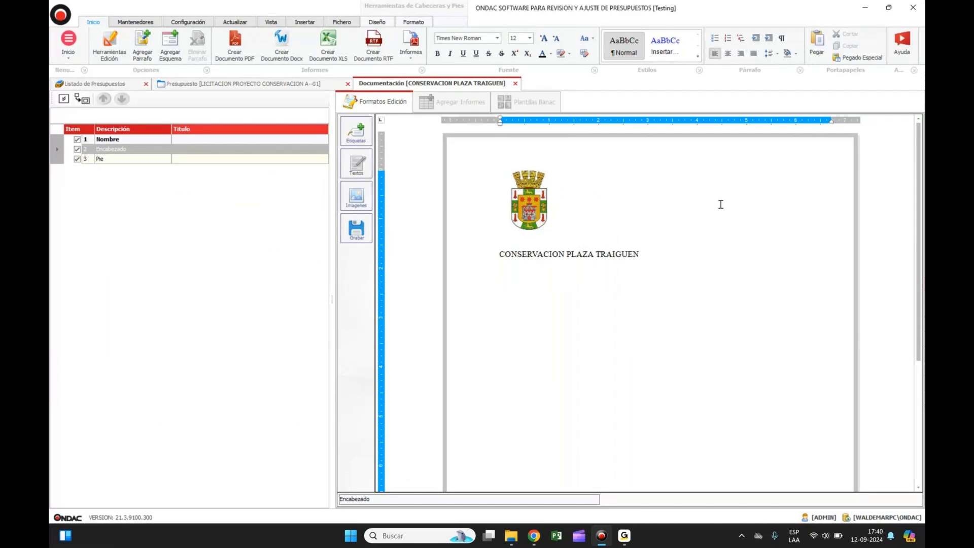
- Insert the Gobierno de Chile image from the Imágenes folder in the header, across from the coat of arms
{"action": "key", "text": "Tab"}
{"action": "key", "text": "Tab"}
{"action": "left_click", "coordinate": [521, 536]}
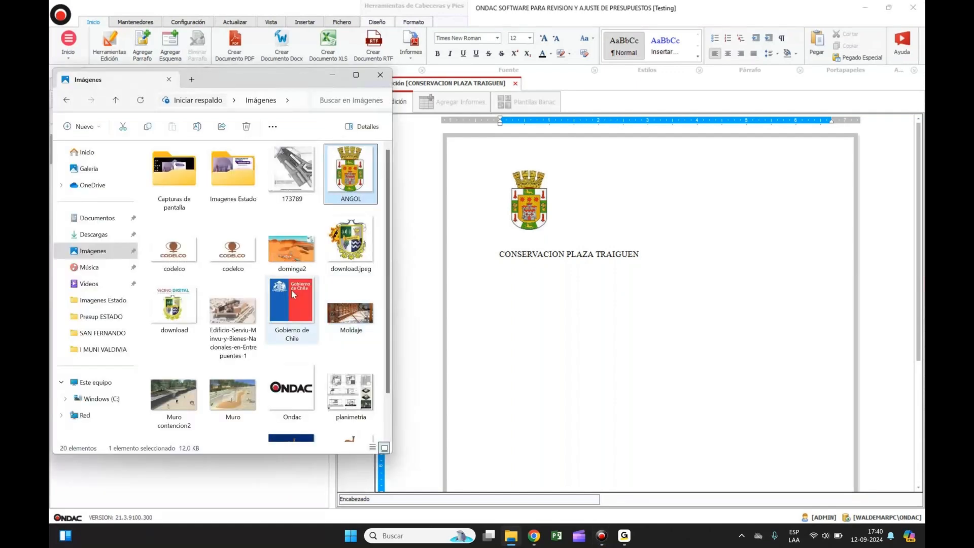
{"action": "left_click", "coordinate": [444, 365]}
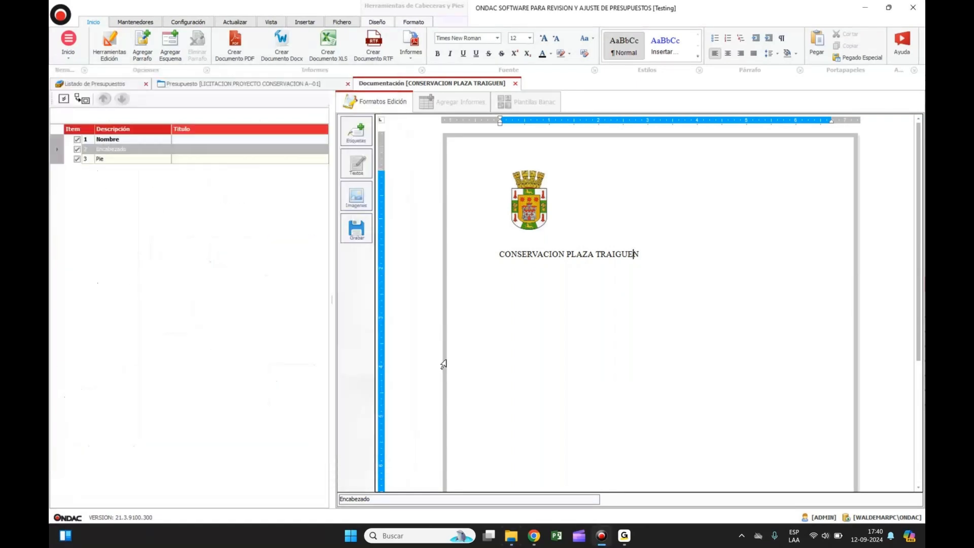
{"action": "left_click", "coordinate": [512, 536]}
{"action": "left_click_drag", "start_coordinate": [303, 304], "coordinate": [784, 260]}
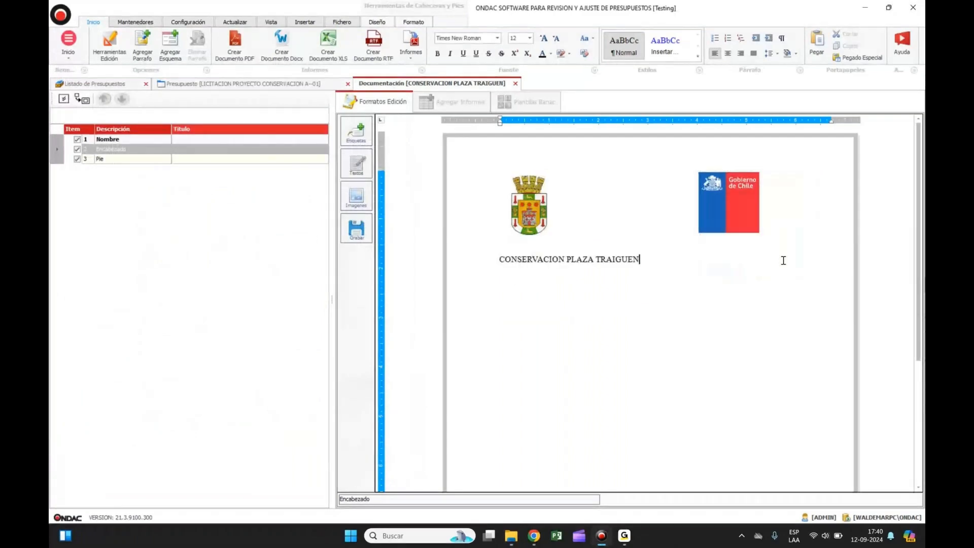
- Insert the planimetria image from the Imágenes folder below the CONSERVACION PLAZA TRAIGUEN title
{"action": "key", "text": "Return"}
{"action": "left_click", "coordinate": [512, 537]}
{"action": "scroll", "coordinate": [267, 340], "scroll_direction": "down", "scroll_amount": 1}
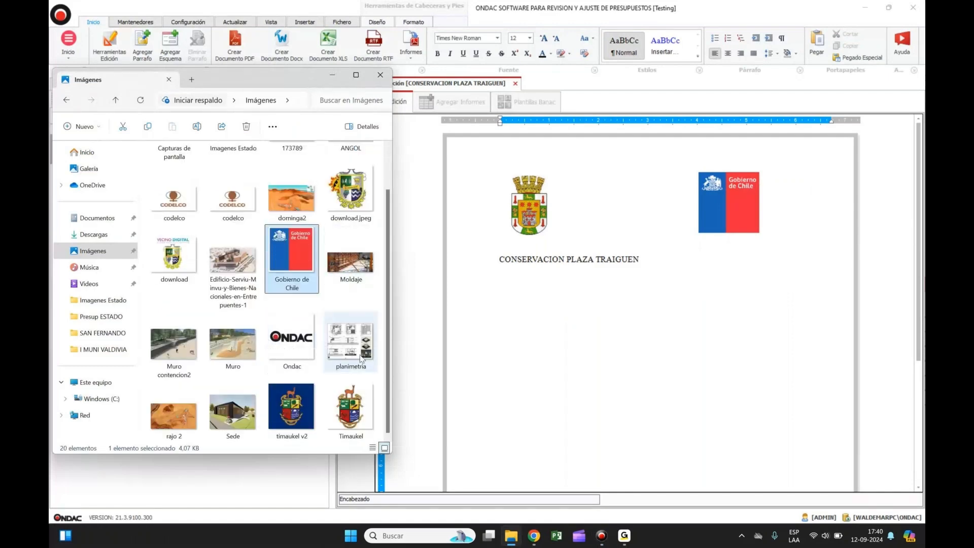
{"action": "left_click", "coordinate": [362, 358]}
{"action": "left_click_drag", "start_coordinate": [362, 359], "coordinate": [704, 411]}
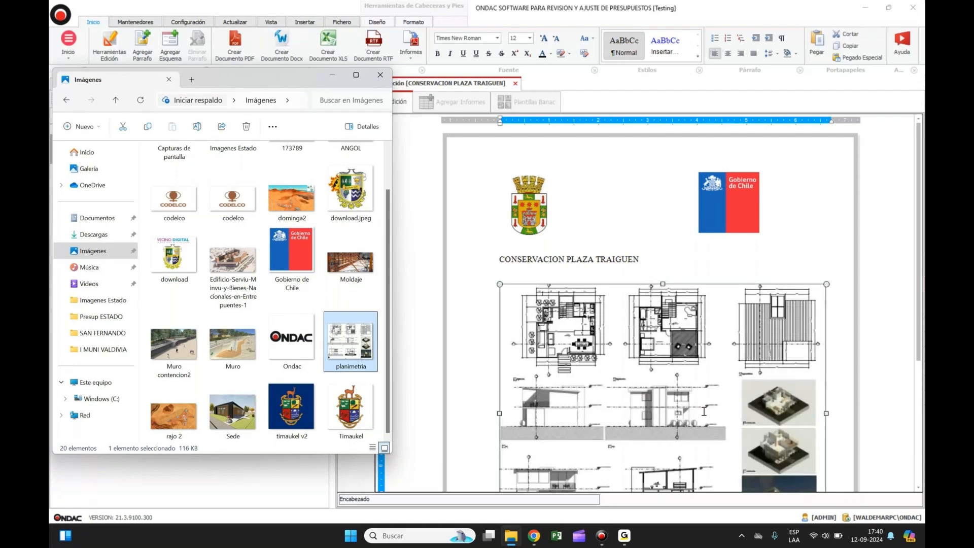
{"action": "scroll", "coordinate": [761, 400], "scroll_direction": "down", "scroll_amount": 3}
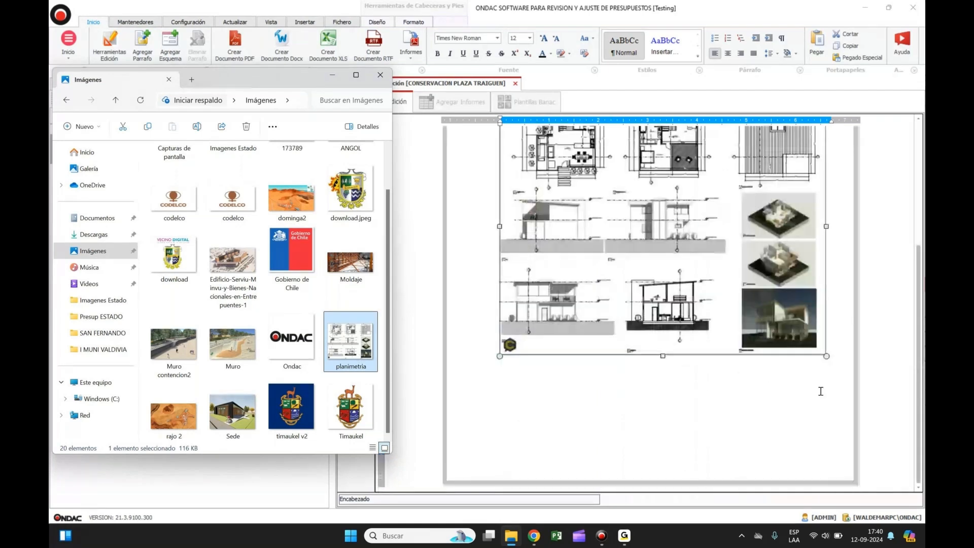
- Insert the Sede image from the Imágenes folder on a new page after the planimetria drawing
{"action": "left_click", "coordinate": [821, 391]}
{"action": "scroll", "coordinate": [821, 391], "scroll_direction": "up", "scroll_amount": 1}
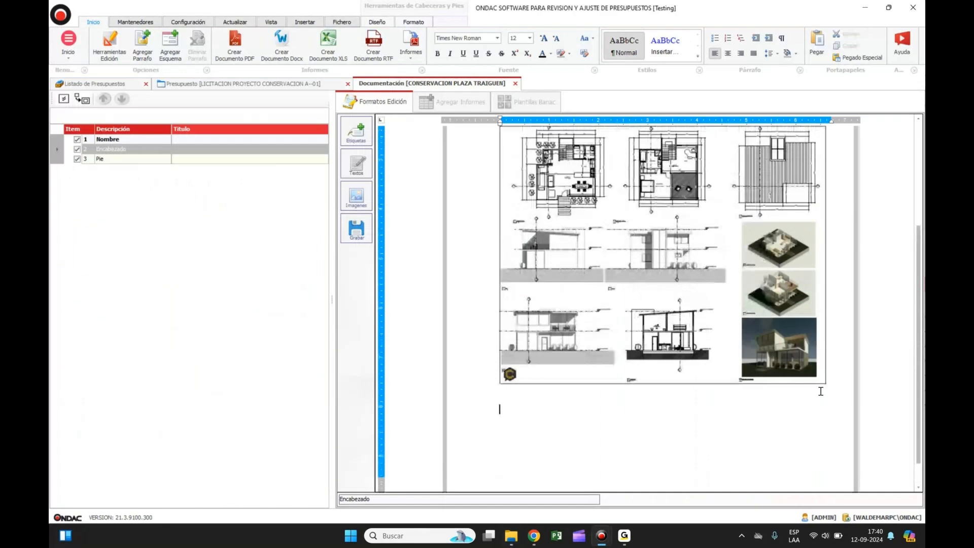
{"action": "scroll", "coordinate": [820, 391], "scroll_direction": "down", "scroll_amount": 3}
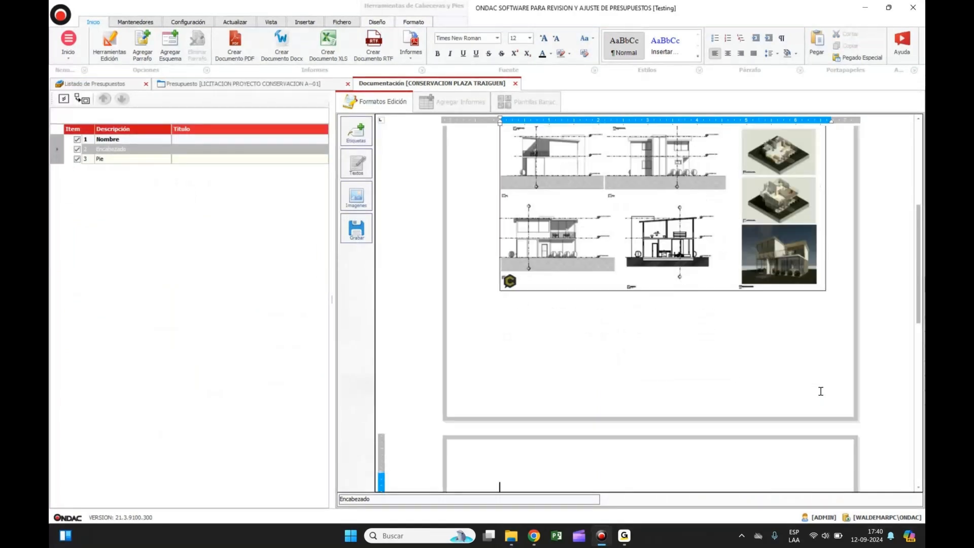
{"action": "scroll", "coordinate": [554, 450], "scroll_direction": "up", "scroll_amount": 2}
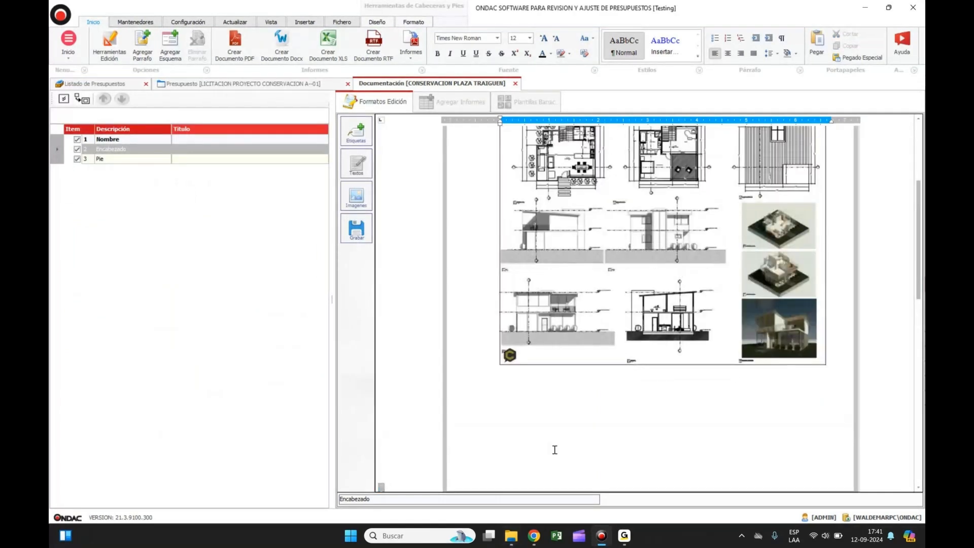
{"action": "scroll", "coordinate": [554, 450], "scroll_direction": "down", "scroll_amount": 8}
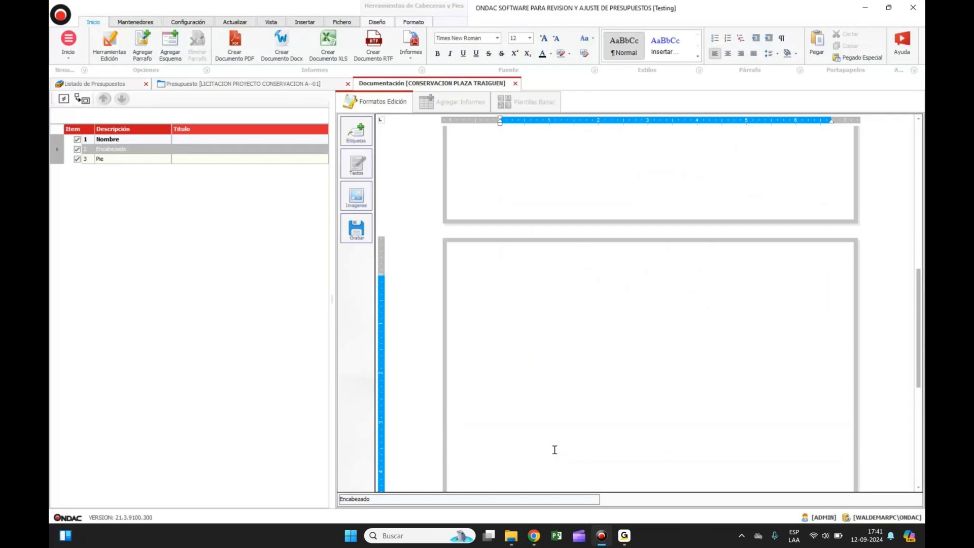
{"action": "scroll", "coordinate": [554, 450], "scroll_direction": "up", "scroll_amount": 4}
{"action": "left_click", "coordinate": [510, 535]}
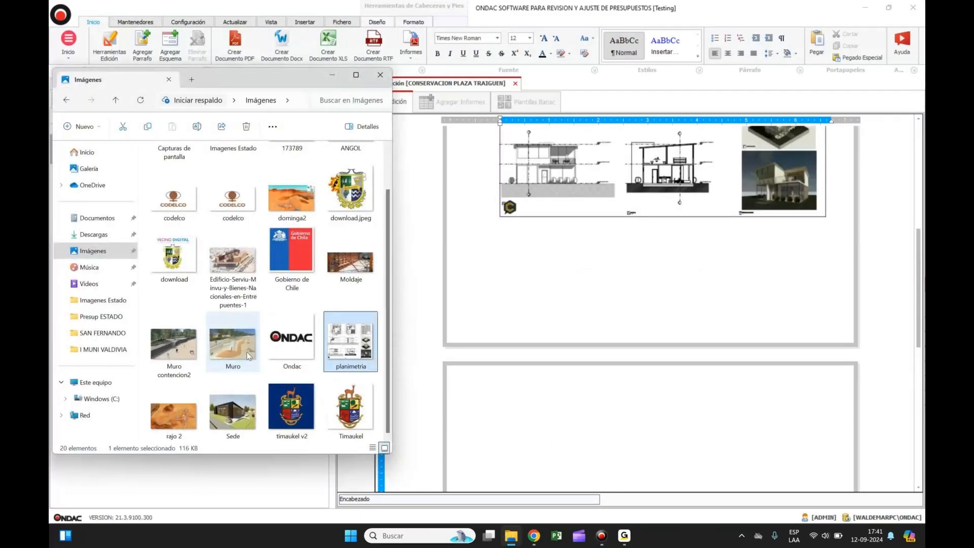
{"action": "left_click", "coordinate": [246, 406]}
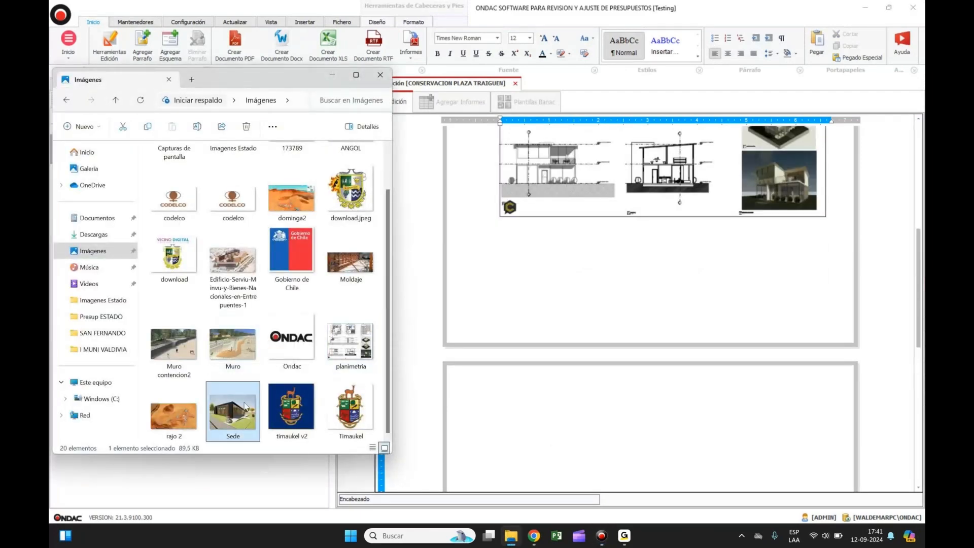
{"action": "left_click_drag", "start_coordinate": [246, 406], "coordinate": [474, 406]}
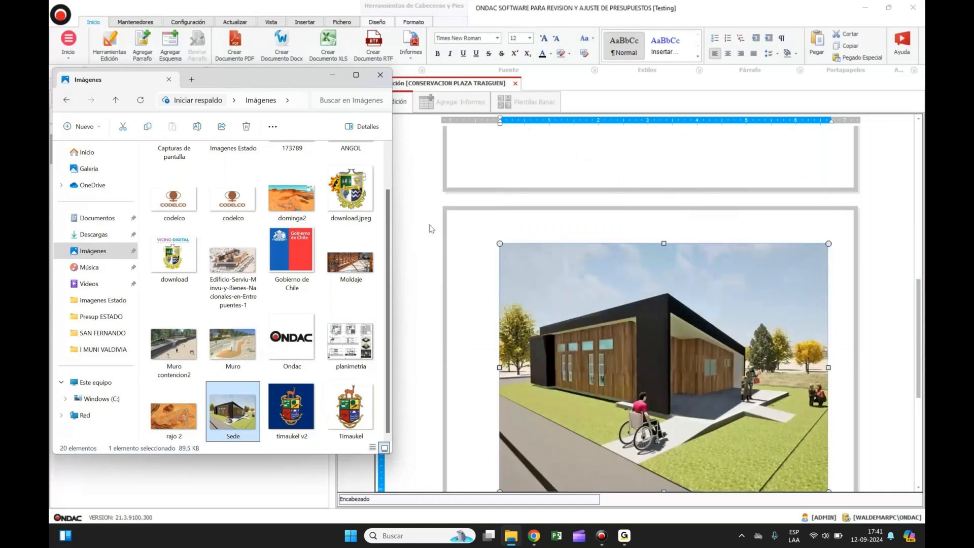
- Open the Inf_SEDE Tipo workbook from the Presup ESTADO folder in Descargas, dismissing the Office activation notice, and maximize it in Excel
{"action": "left_click", "coordinate": [109, 235]}
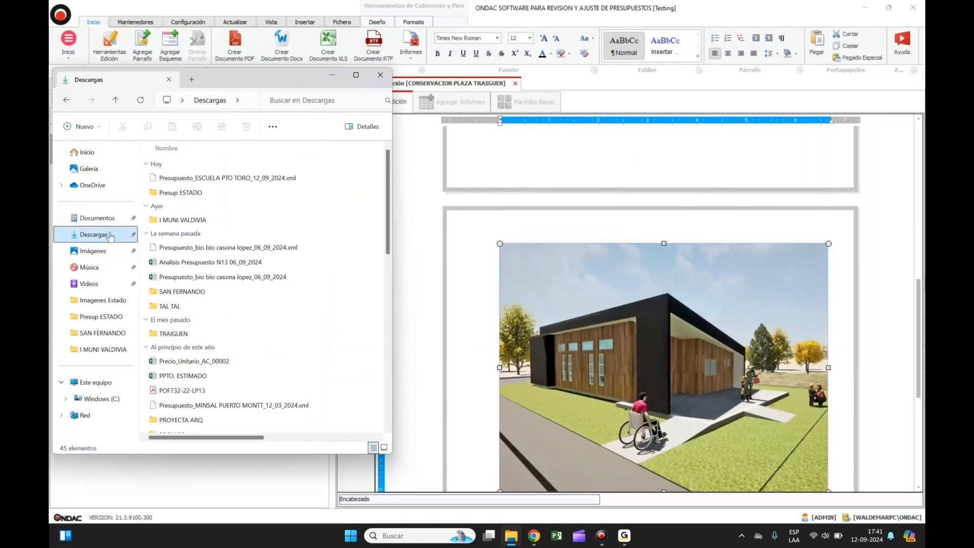
{"action": "double_click", "coordinate": [181, 195]}
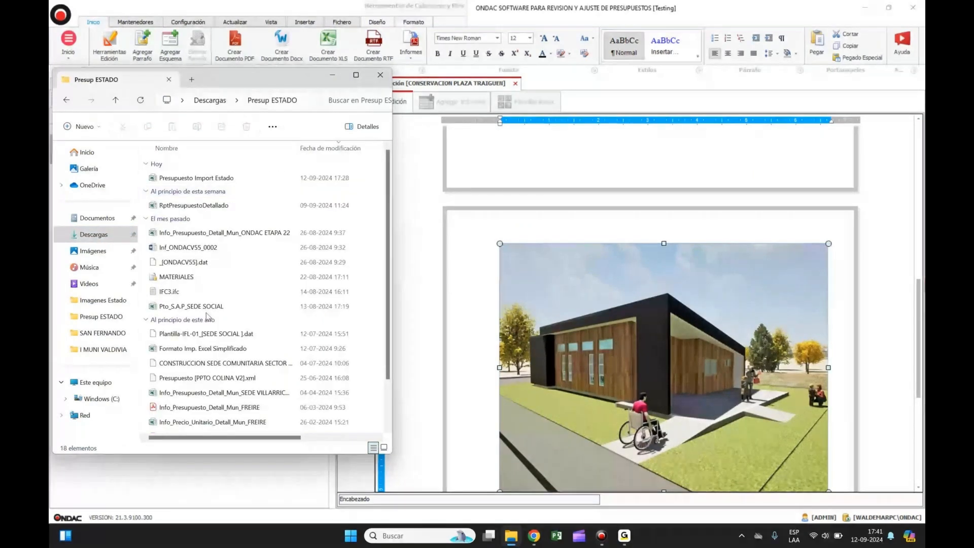
{"action": "scroll", "coordinate": [188, 384], "scroll_direction": "down", "scroll_amount": 1}
{"action": "left_click", "coordinate": [189, 384]}
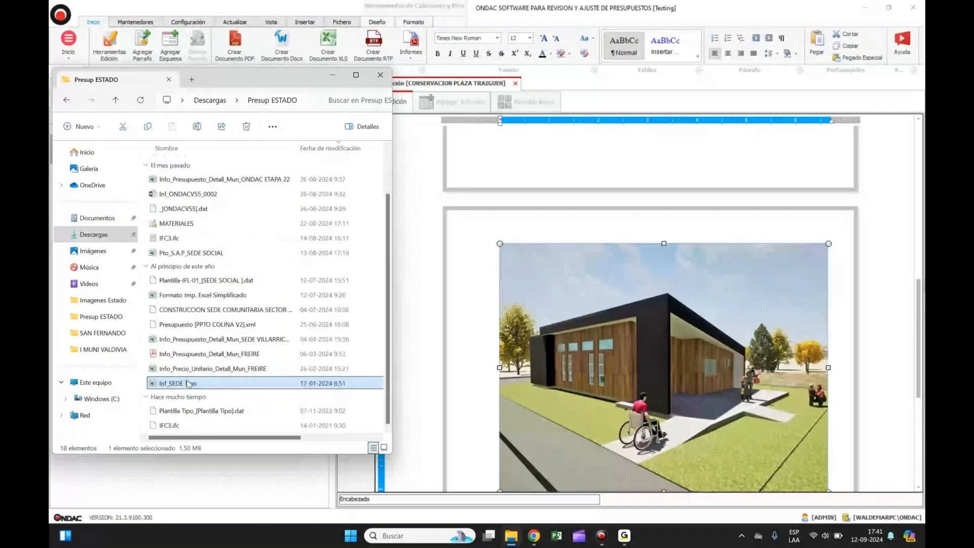
{"action": "double_click", "coordinate": [189, 384]}
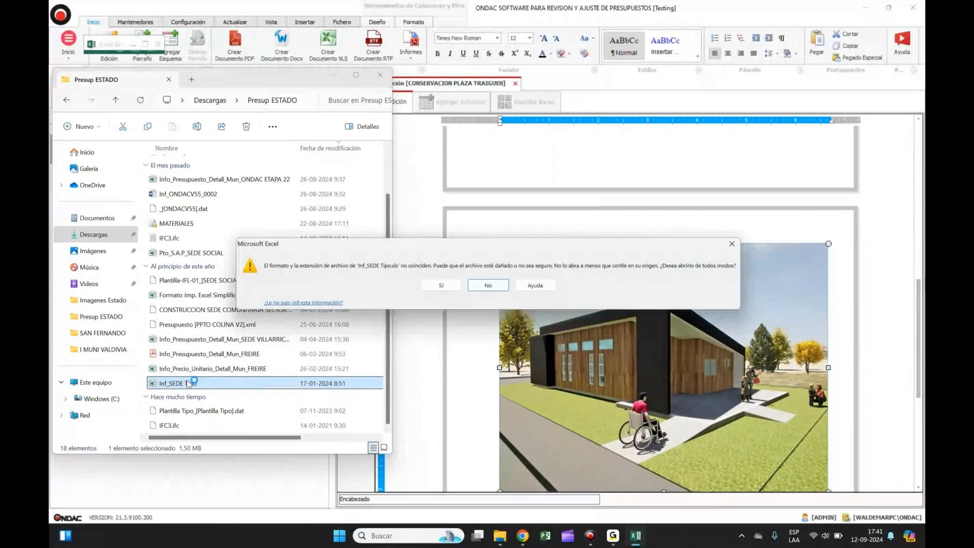
{"action": "left_click", "coordinate": [431, 287]}
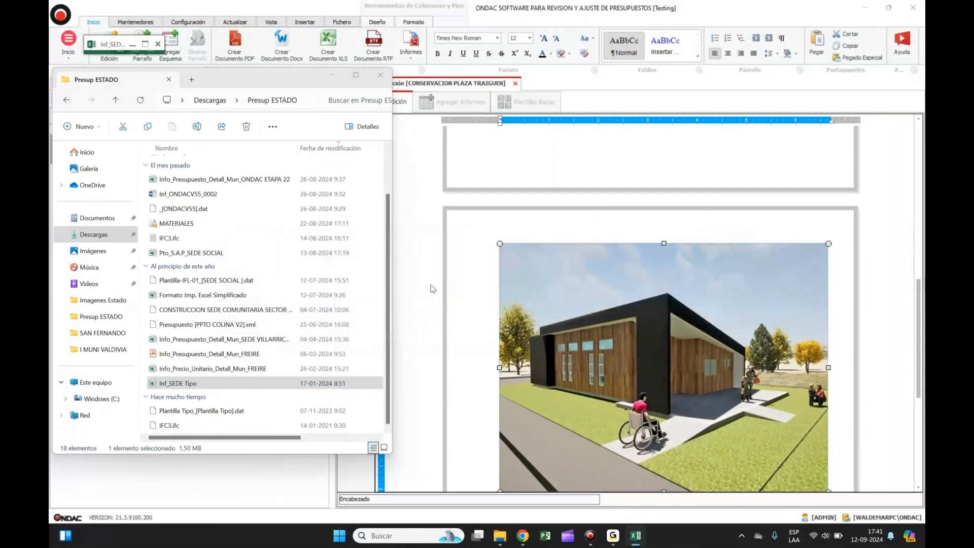
{"action": "left_click", "coordinate": [334, 75]}
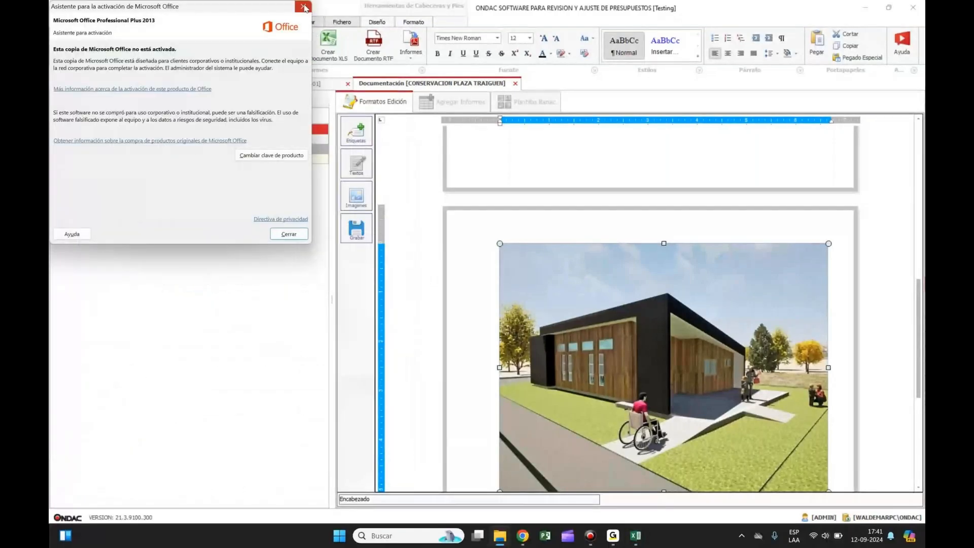
{"action": "left_click", "coordinate": [303, 7]}
{"action": "left_click", "coordinate": [143, 45]}
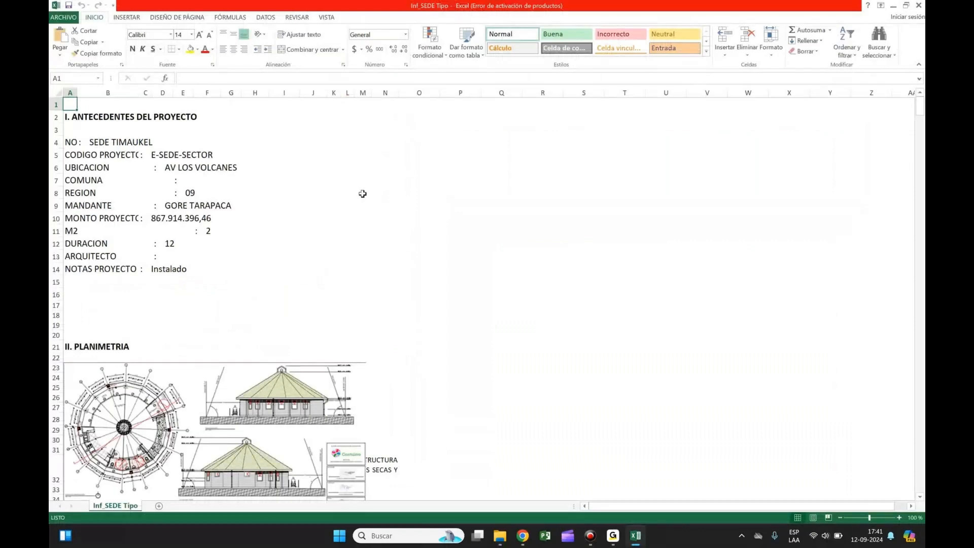
- Copy the sheet's content from the III. BASES DEL PROYECTO heading in row 54 down to row 580
{"action": "scroll", "coordinate": [141, 310], "scroll_direction": "down", "scroll_amount": 9}
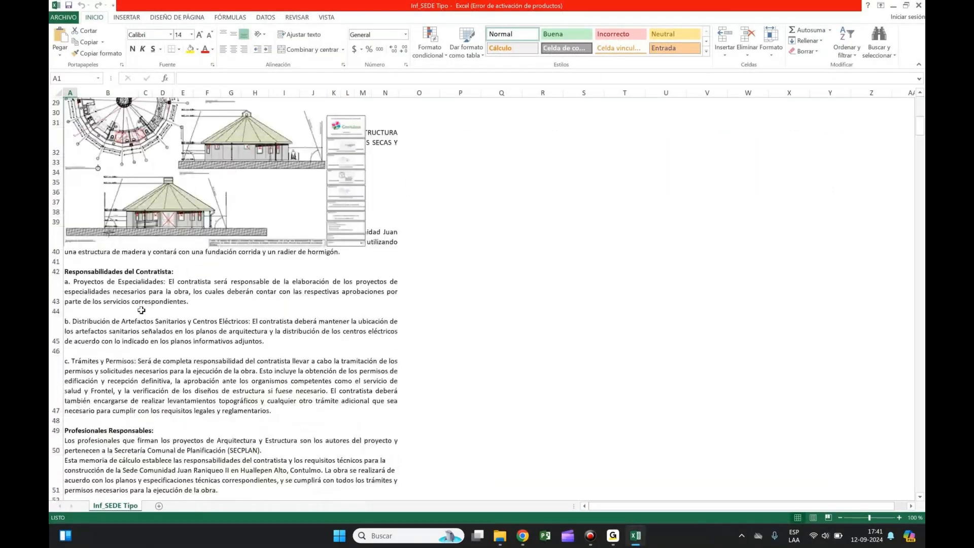
{"action": "scroll", "coordinate": [141, 310], "scroll_direction": "down", "scroll_amount": 3}
{"action": "scroll", "coordinate": [170, 351], "scroll_direction": "down", "scroll_amount": 2}
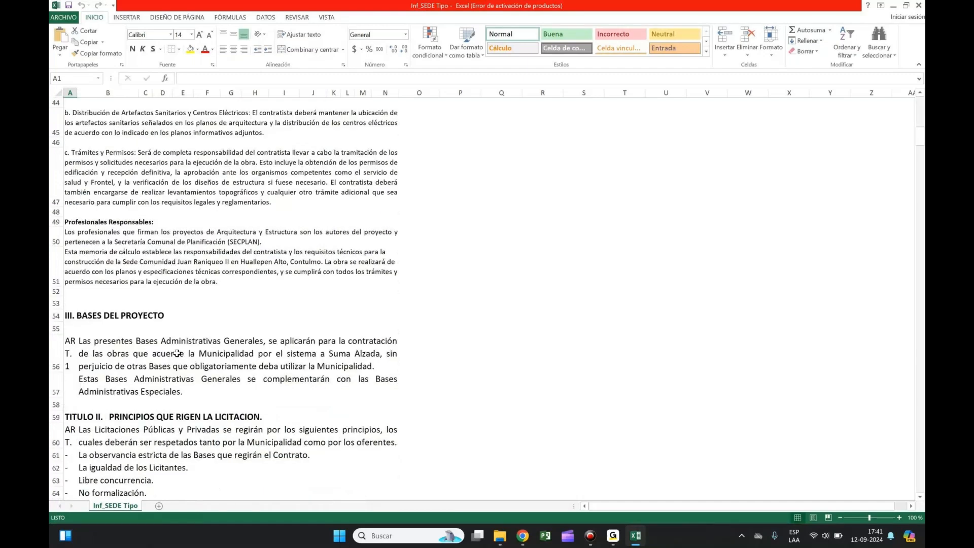
{"action": "left_click", "coordinate": [409, 332]}
{"action": "left_click_drag", "start_coordinate": [391, 315], "coordinate": [229, 525]}
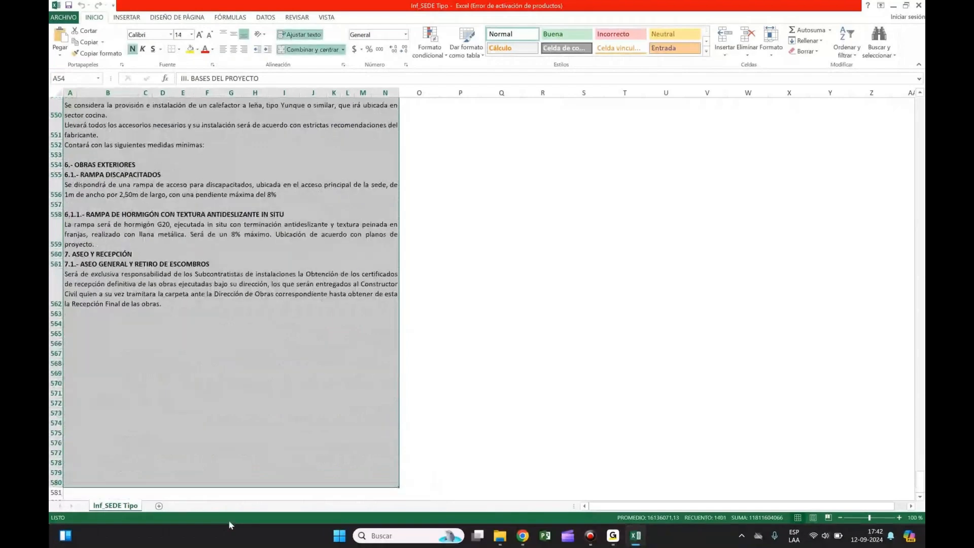
{"action": "key", "text": "ctrl+c"}
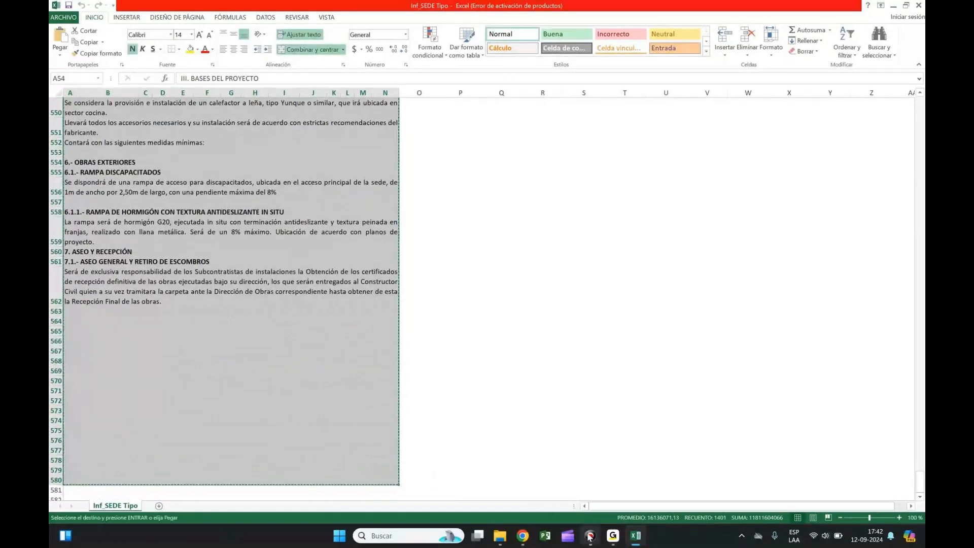
- Switch back to ONDAC and paste the copied project bases several blank lines below the Sede image
{"action": "left_click", "coordinate": [590, 535]}
{"action": "left_click", "coordinate": [619, 487]}
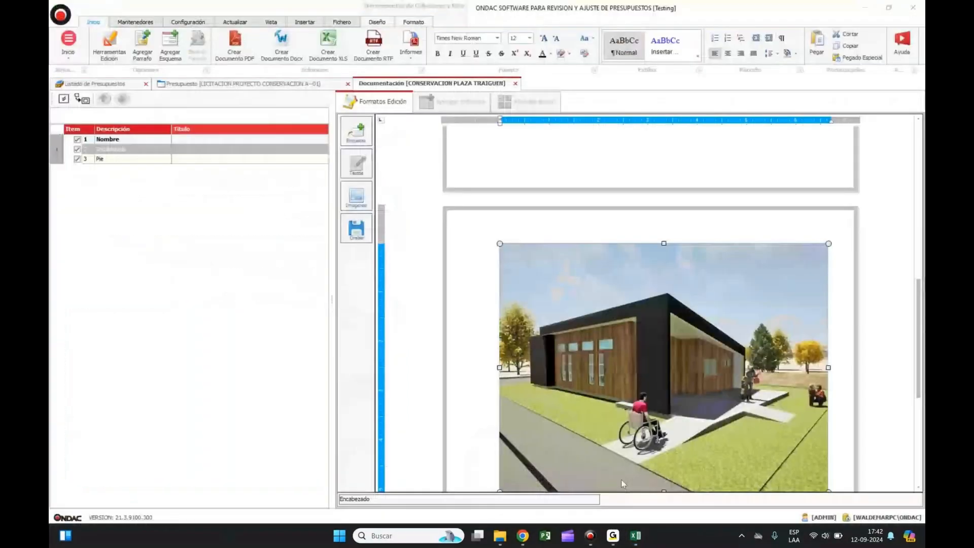
{"action": "left_click", "coordinate": [837, 467]}
{"action": "key", "text": "Return"}
{"action": "key", "text": "Return"}
{"action": "key", "text": "Return"}
{"action": "key", "text": "Return"}
{"action": "key", "text": "Return"}
{"action": "key", "text": "Return"}
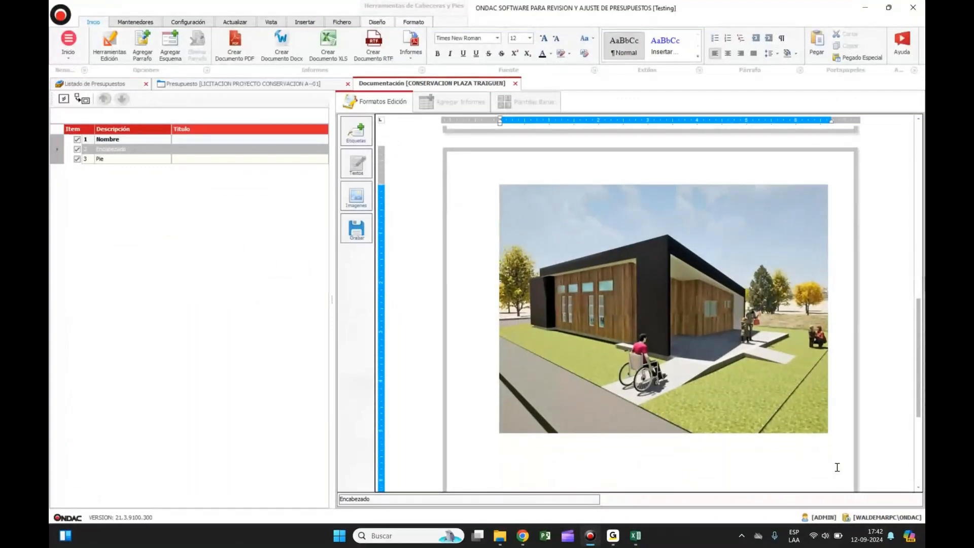
{"action": "key", "text": "ctrl+v"}
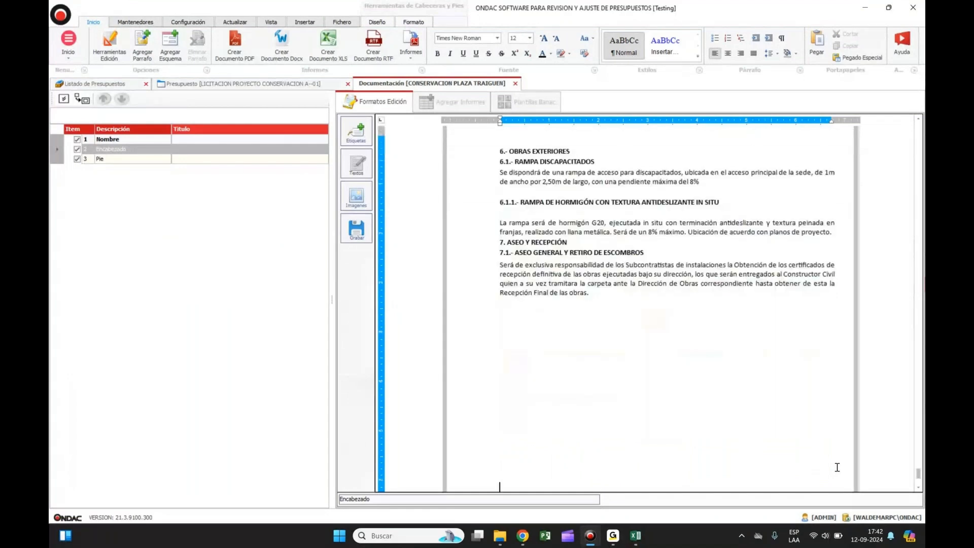
- Format the BASES DEL PROYECTO heading text in the Britannic Bold font with the standard green colour
{"action": "left_click_drag", "start_coordinate": [918, 472], "coordinate": [908, 152]}
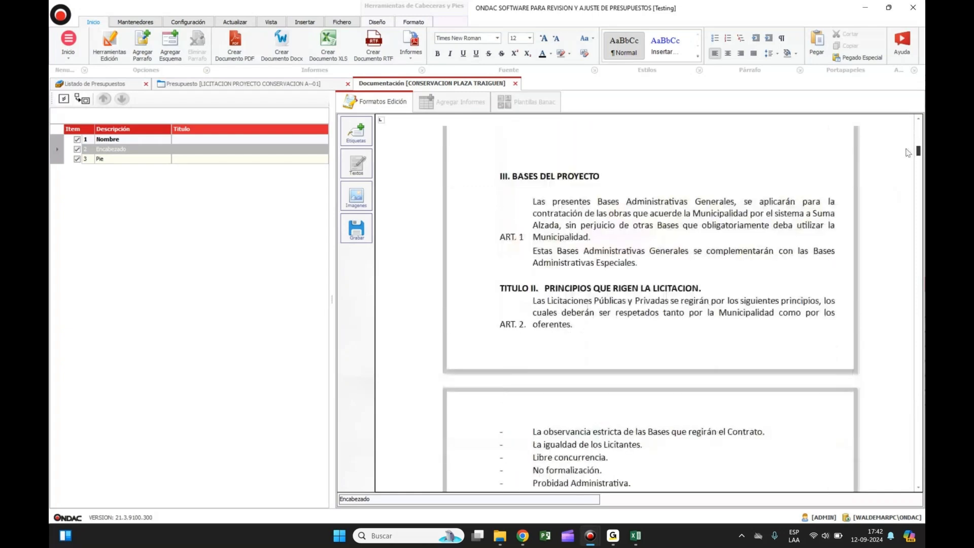
{"action": "left_click_drag", "start_coordinate": [601, 176], "coordinate": [514, 176]}
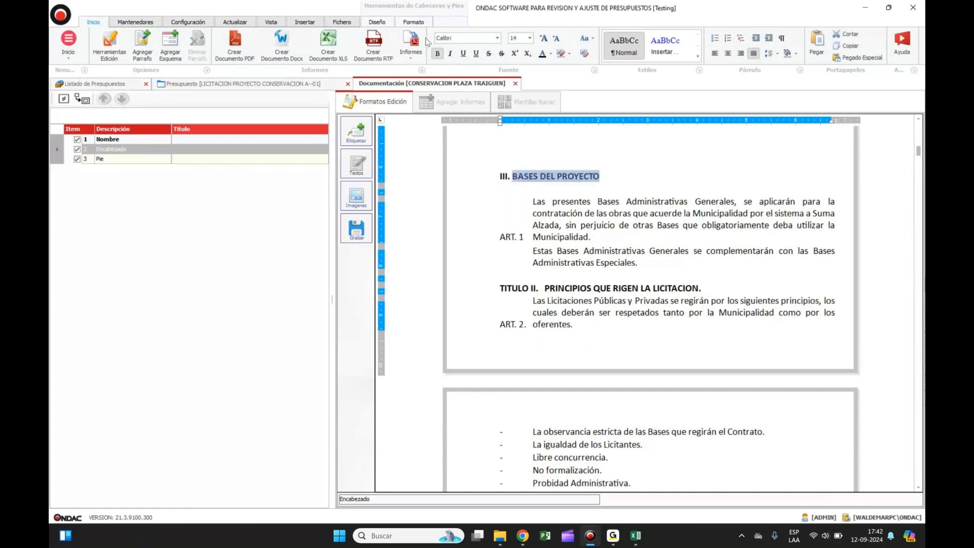
{"action": "left_click", "coordinate": [497, 38]}
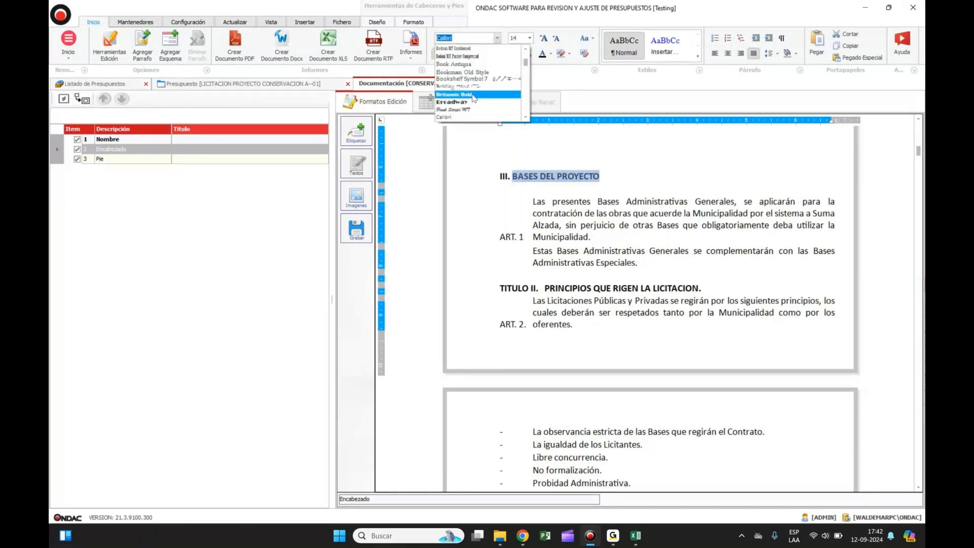
{"action": "left_click", "coordinate": [475, 98]}
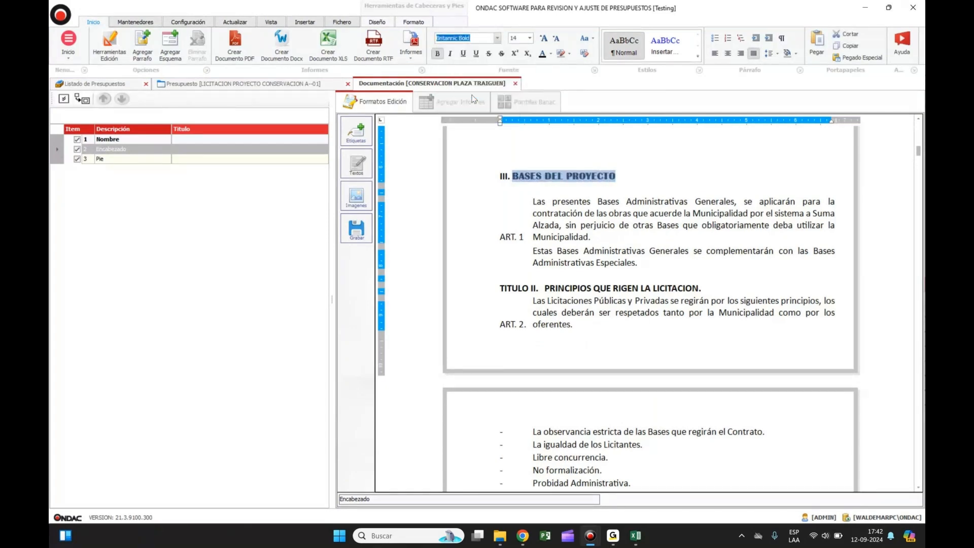
{"action": "left_click", "coordinate": [550, 54]}
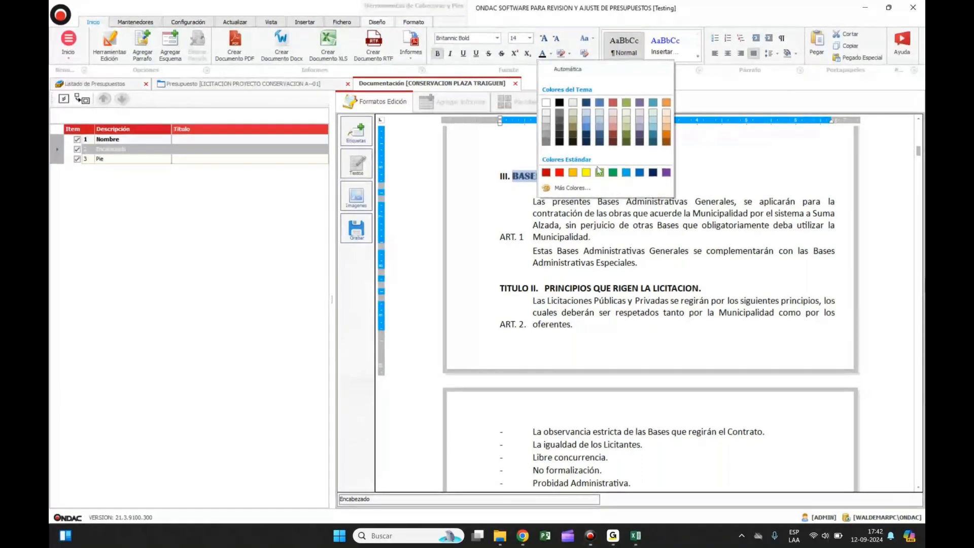
{"action": "left_click", "coordinate": [613, 173]}
- Save the documentation file and close it together with the LICITACION PROYECTO CONSERVACION budget
{"action": "scroll", "coordinate": [656, 213], "scroll_direction": "down", "scroll_amount": 3}
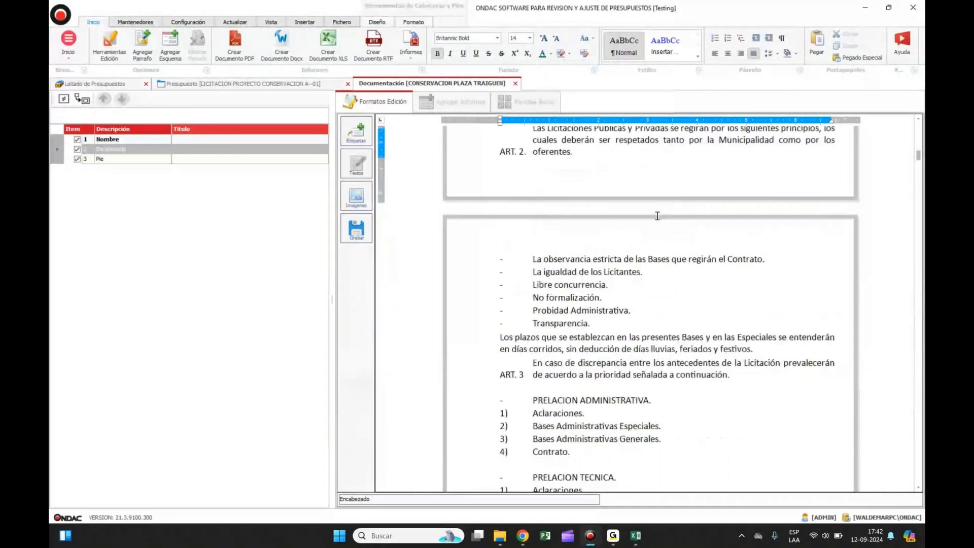
{"action": "scroll", "coordinate": [657, 216], "scroll_direction": "down", "scroll_amount": 10}
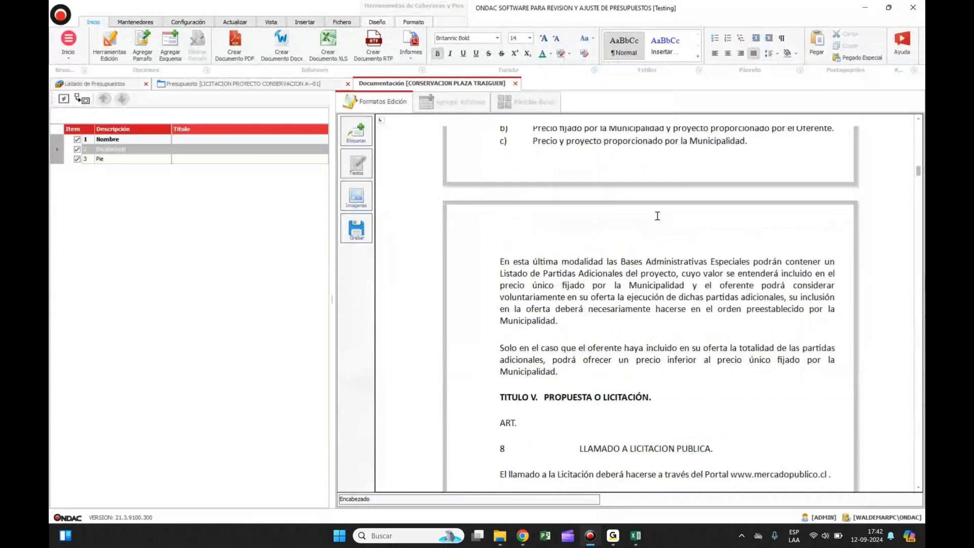
{"action": "scroll", "coordinate": [657, 216], "scroll_direction": "down", "scroll_amount": 10}
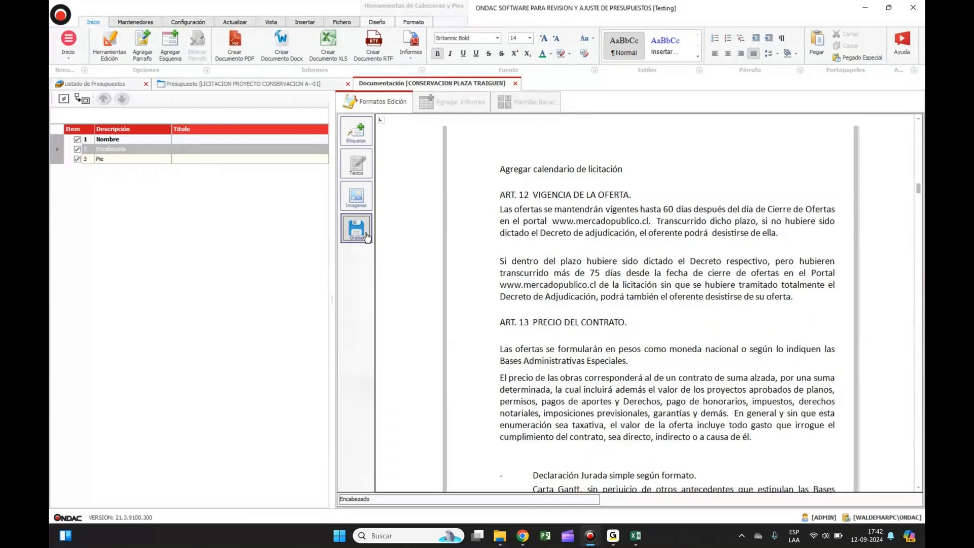
{"action": "left_click", "coordinate": [341, 21]}
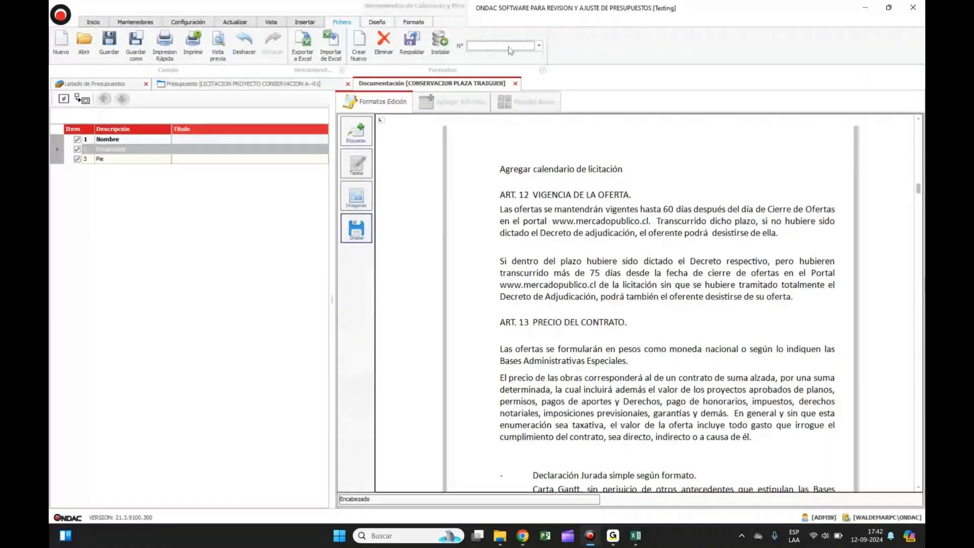
{"action": "left_click", "coordinate": [515, 83]}
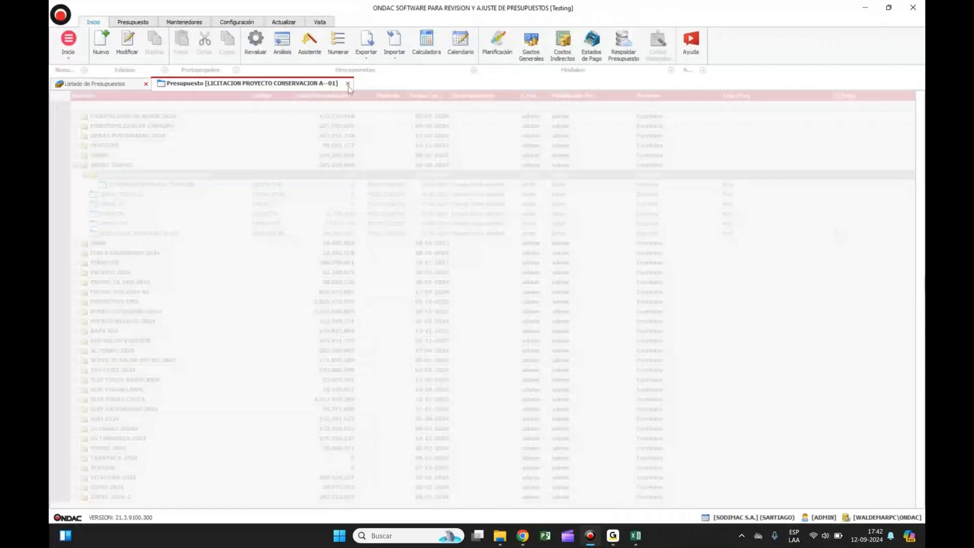
{"action": "left_click", "coordinate": [348, 85]}
- Reopen the CONSERVACION PLAZA TRAIGUEN budget and open the Encabezado section in its document manager
{"action": "double_click", "coordinate": [139, 197]}
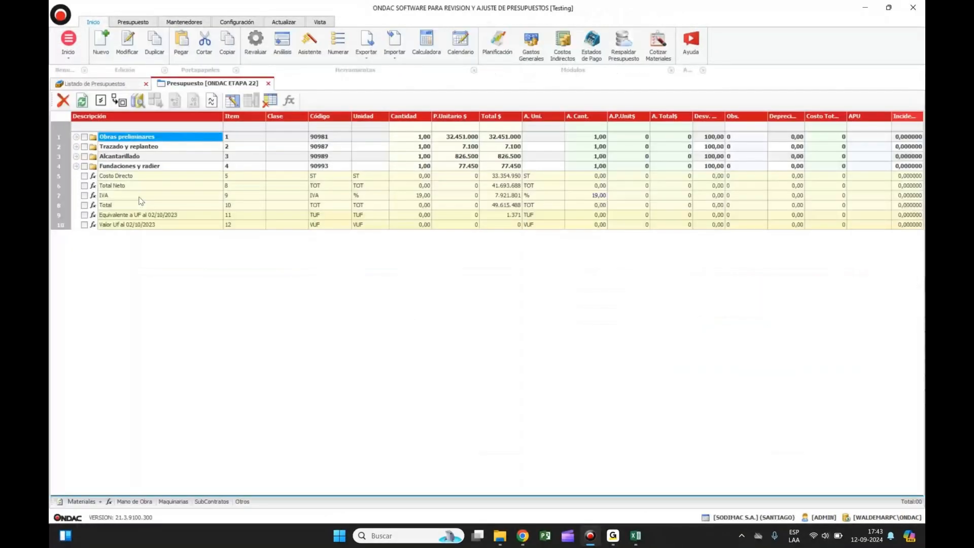
{"action": "left_click", "coordinate": [267, 84]}
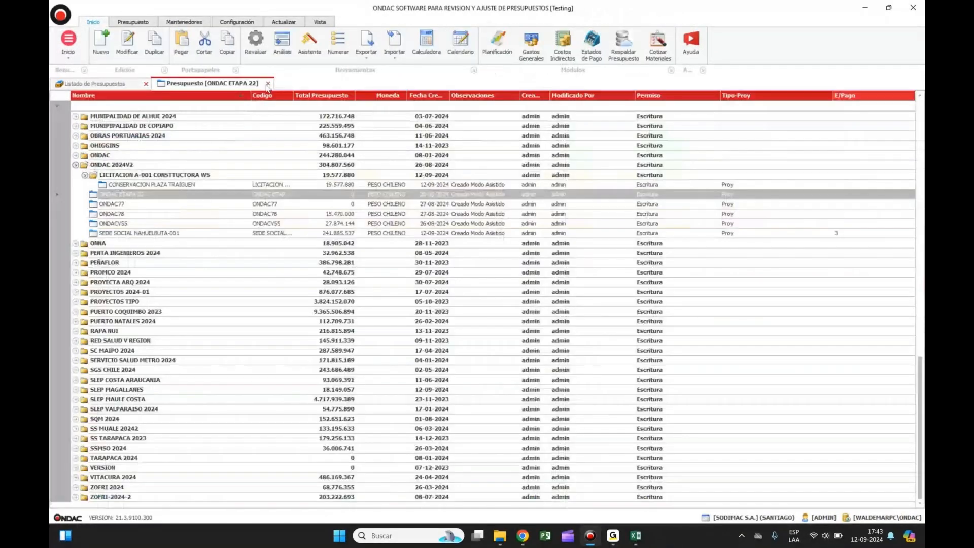
{"action": "double_click", "coordinate": [178, 185]}
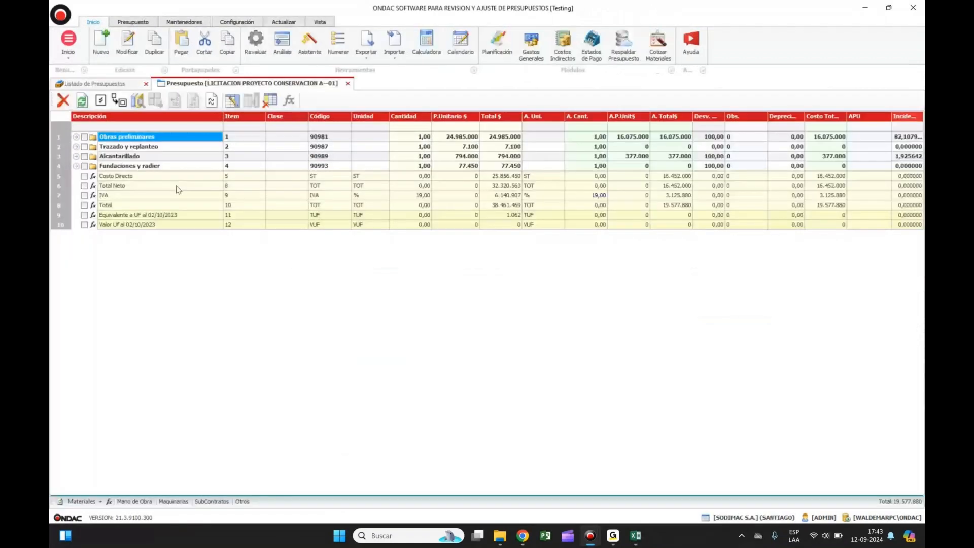
{"action": "left_click", "coordinate": [133, 22]}
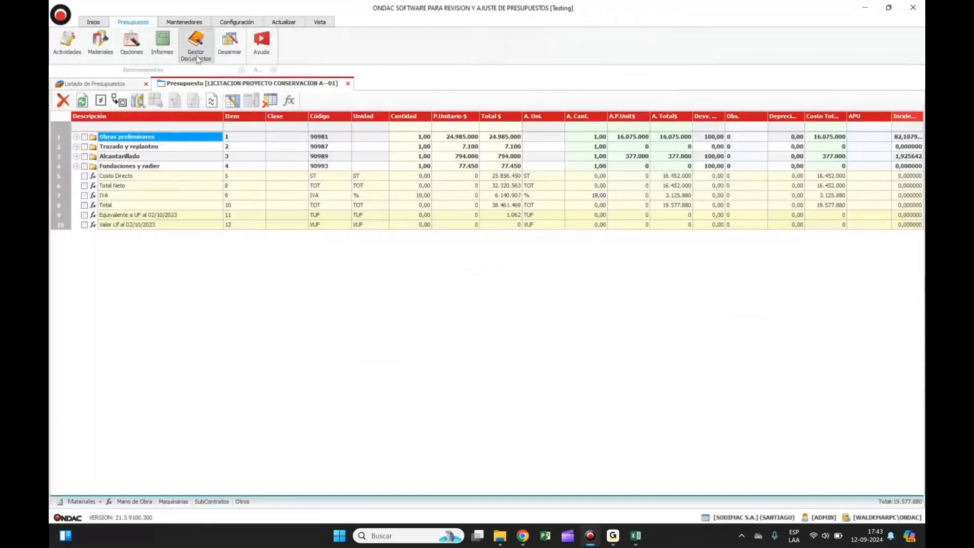
{"action": "left_click", "coordinate": [196, 56]}
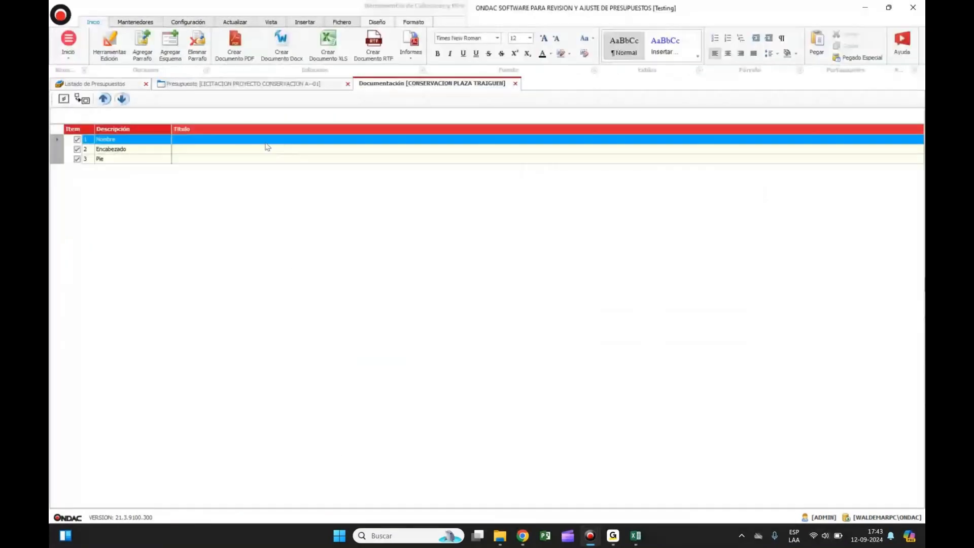
{"action": "double_click", "coordinate": [259, 149]}
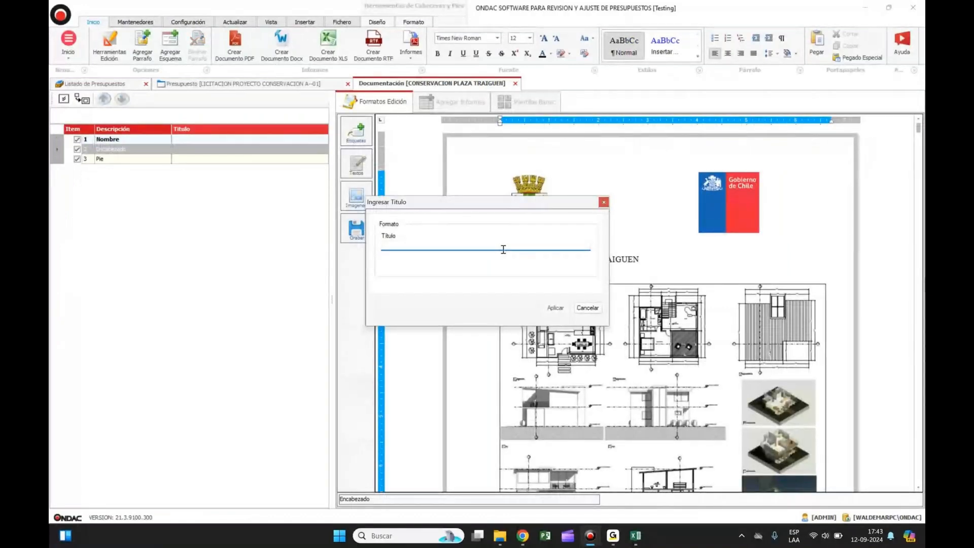
- Title the Encabezado section FORMATO REGION ARAUCANIA and save it
{"action": "type", "text": "FORMATO REGION ARAUCANIA"}
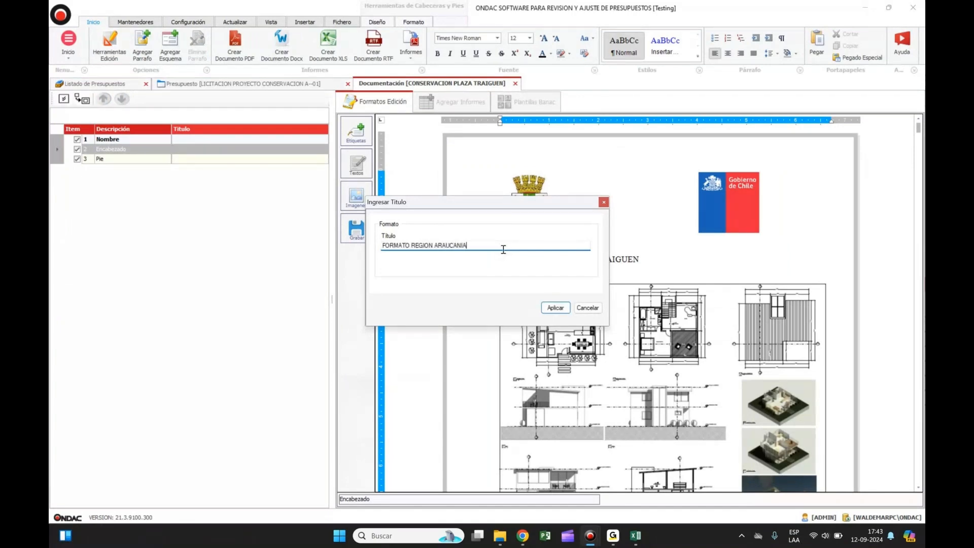
{"action": "left_click", "coordinate": [555, 307]}
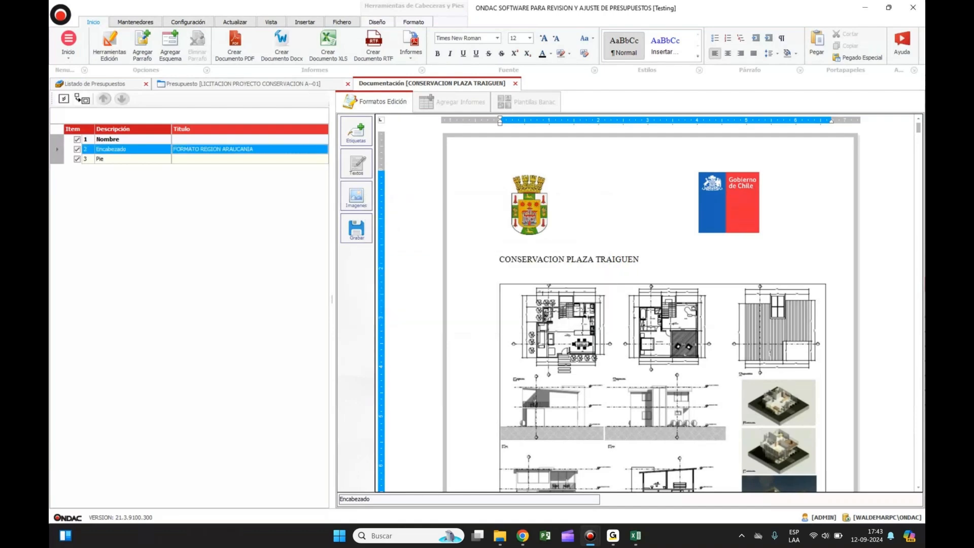
{"action": "left_click", "coordinate": [356, 229]}
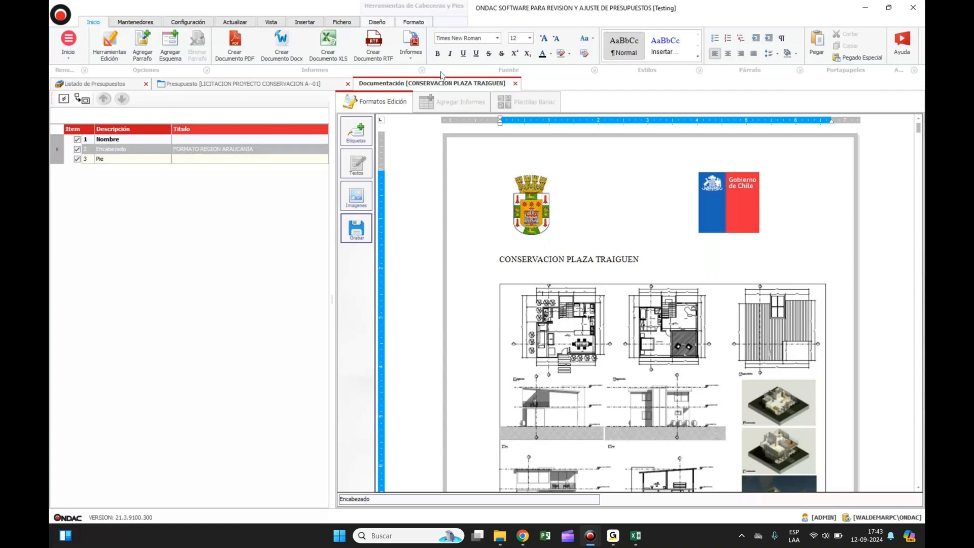
- Review the saved Encabezado document from the logos down to the Sede image
{"action": "left_click", "coordinate": [753, 201]}
{"action": "left_click", "coordinate": [804, 210]}
{"action": "scroll", "coordinate": [804, 211], "scroll_direction": "down", "scroll_amount": 1}
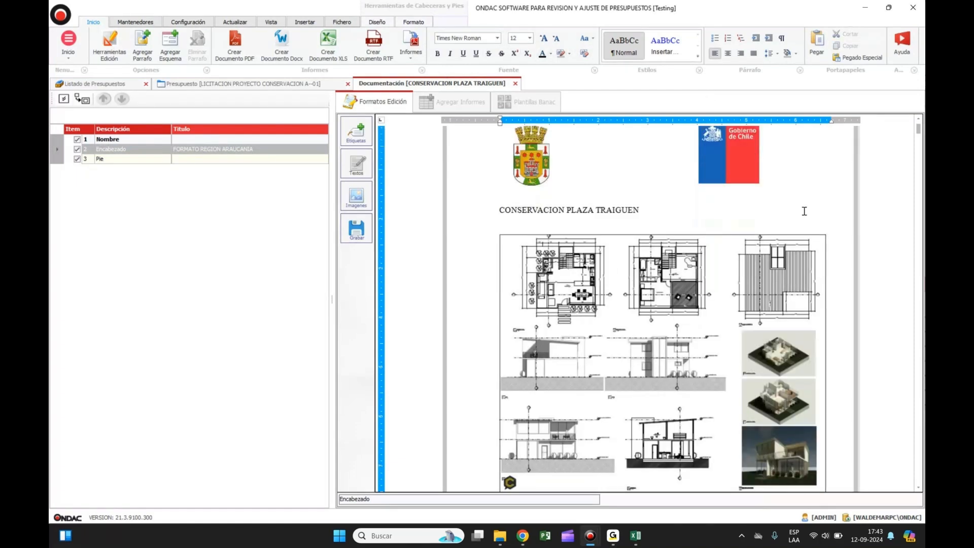
{"action": "scroll", "coordinate": [804, 211], "scroll_direction": "down", "scroll_amount": 5}
{"action": "scroll", "coordinate": [804, 211], "scroll_direction": "down", "scroll_amount": 3}
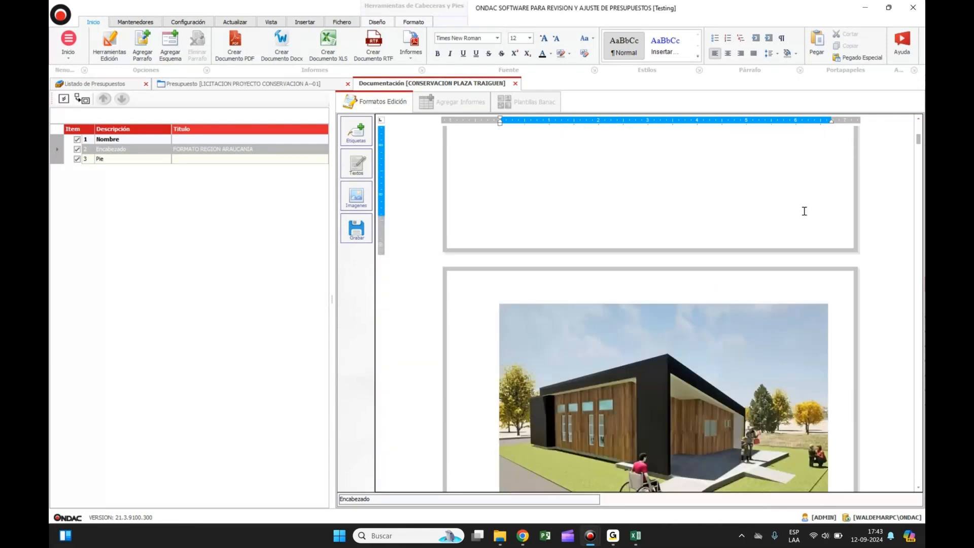
- Review the project bases text in the Encabezado document, from the Sede image through Titulo XI, and return to the logos
{"action": "scroll", "coordinate": [804, 211], "scroll_direction": "down", "scroll_amount": 11}
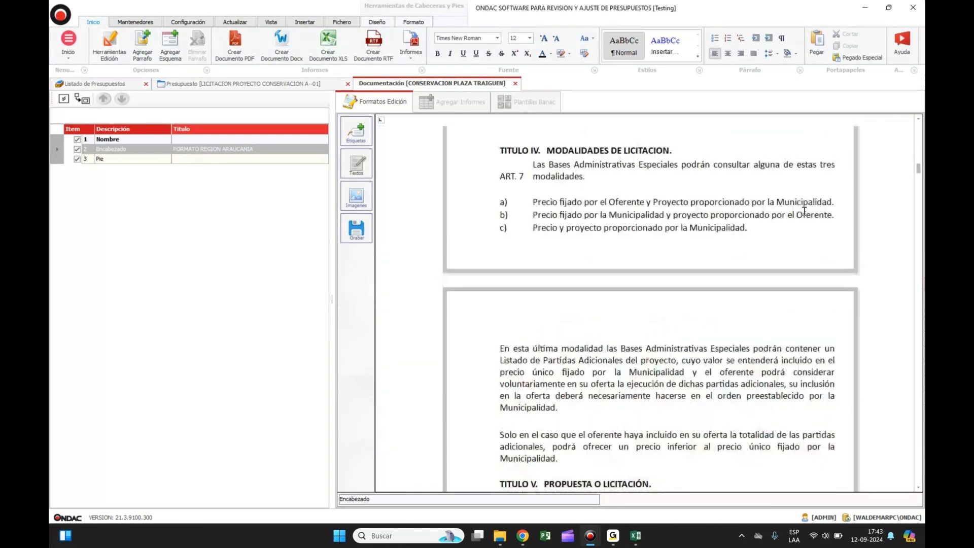
{"action": "scroll", "coordinate": [804, 210], "scroll_direction": "down", "scroll_amount": 4}
{"action": "scroll", "coordinate": [804, 211], "scroll_direction": "down", "scroll_amount": 8}
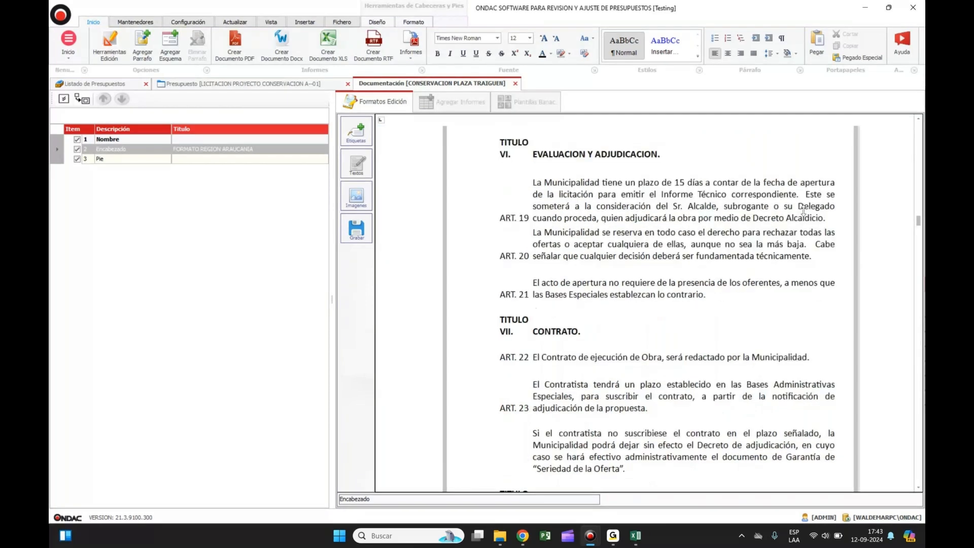
{"action": "scroll", "coordinate": [805, 211], "scroll_direction": "down", "scroll_amount": 15}
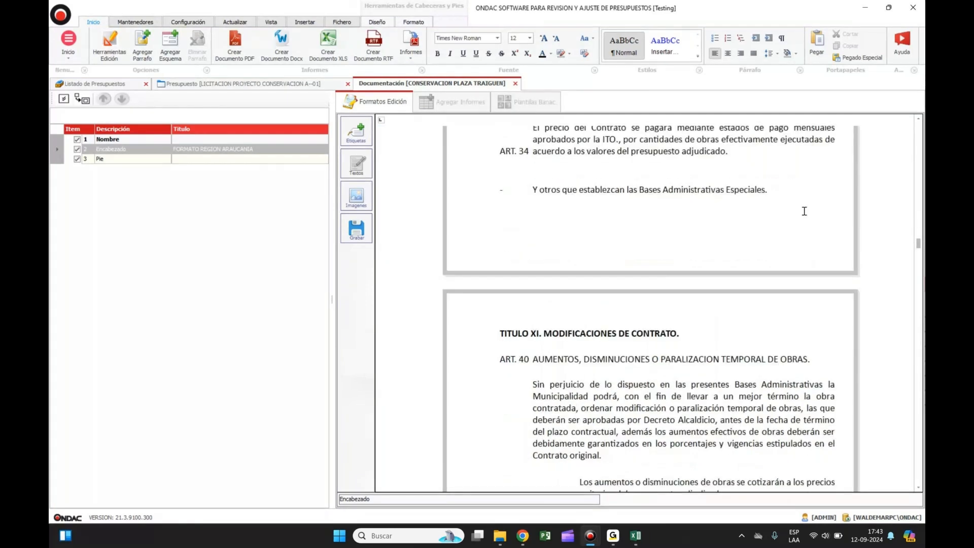
{"action": "scroll", "coordinate": [804, 211], "scroll_direction": "up", "scroll_amount": 2}
{"action": "scroll", "coordinate": [804, 211], "scroll_direction": "up", "scroll_amount": 10}
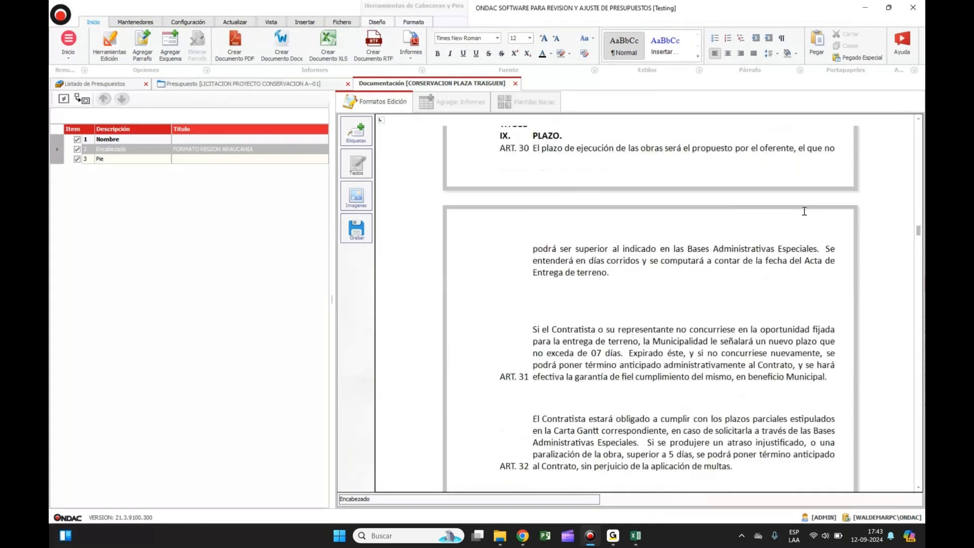
{"action": "scroll", "coordinate": [804, 211], "scroll_direction": "up", "scroll_amount": 15}
{"action": "scroll", "coordinate": [804, 211], "scroll_direction": "up", "scroll_amount": 15}
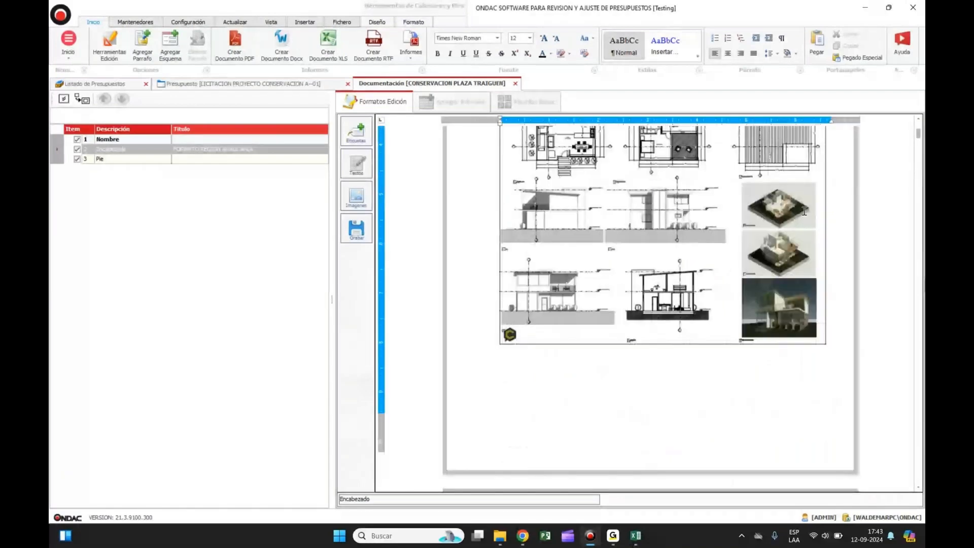
{"action": "scroll", "coordinate": [804, 211], "scroll_direction": "up", "scroll_amount": 5}
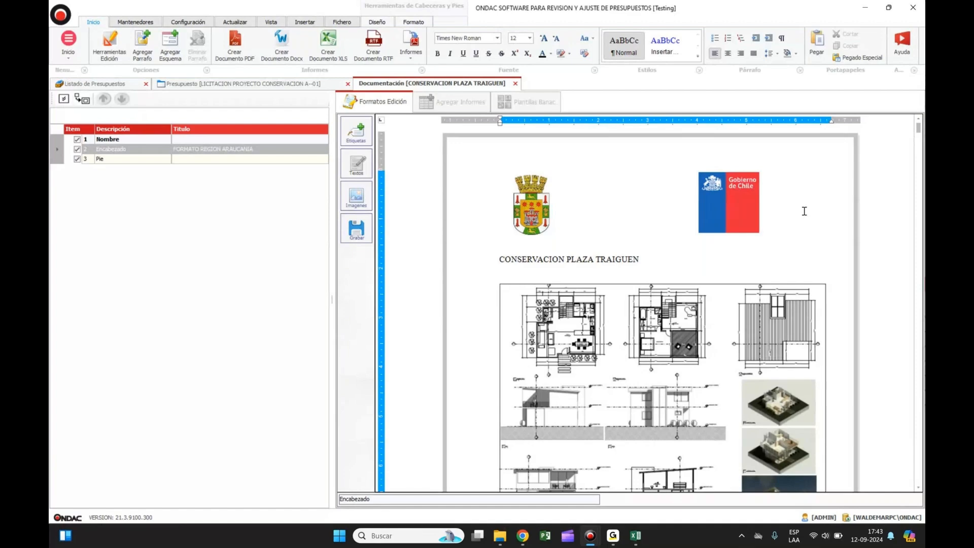
- Close the CONSERVACION PLAZA TRAIGUEN documentation and the LICITACION PROYECTO CONSERVACION budget
{"action": "left_click", "coordinate": [515, 84]}
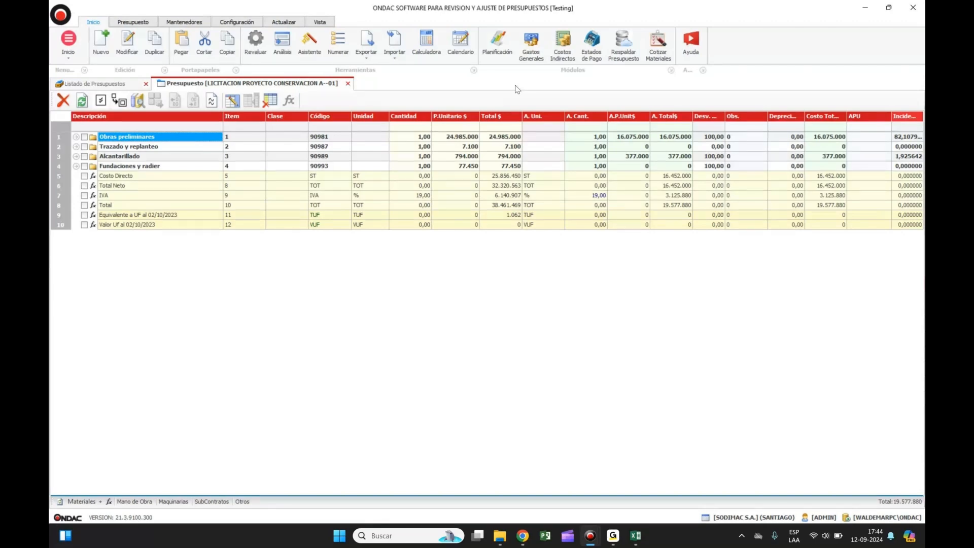
{"action": "left_click", "coordinate": [348, 83]}
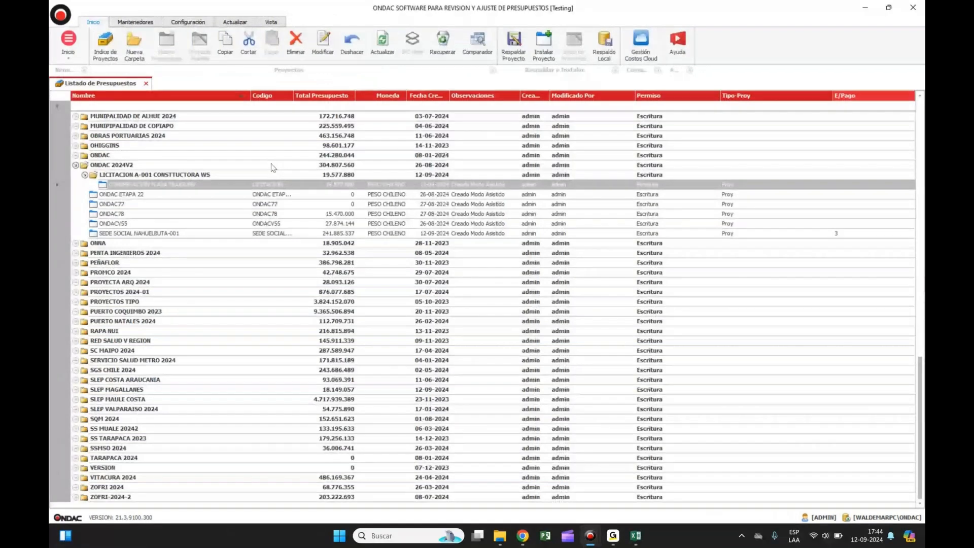
- Open the ONDAC77 budget in the ONDAC 2024V2 folder to inspect its items, and close it again
{"action": "left_click", "coordinate": [147, 203]}
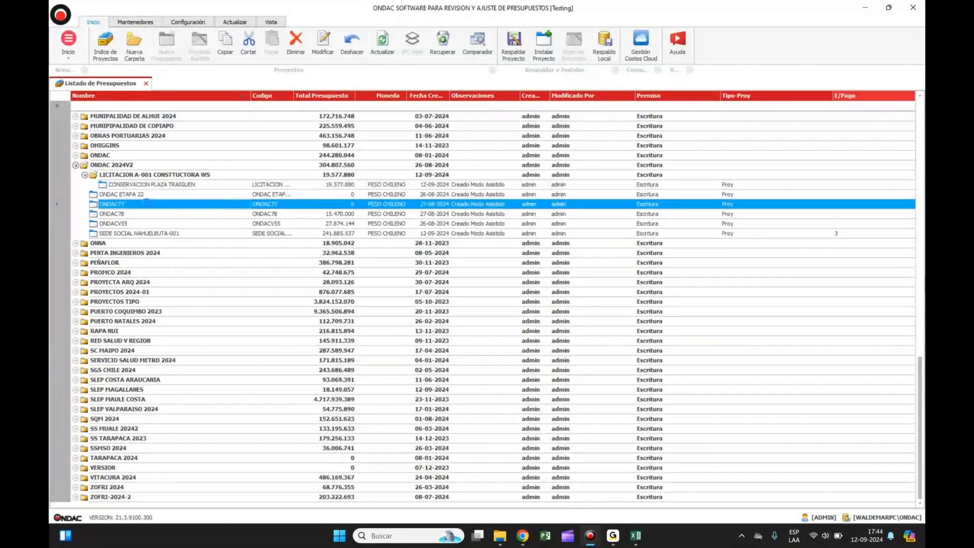
{"action": "double_click", "coordinate": [147, 203]}
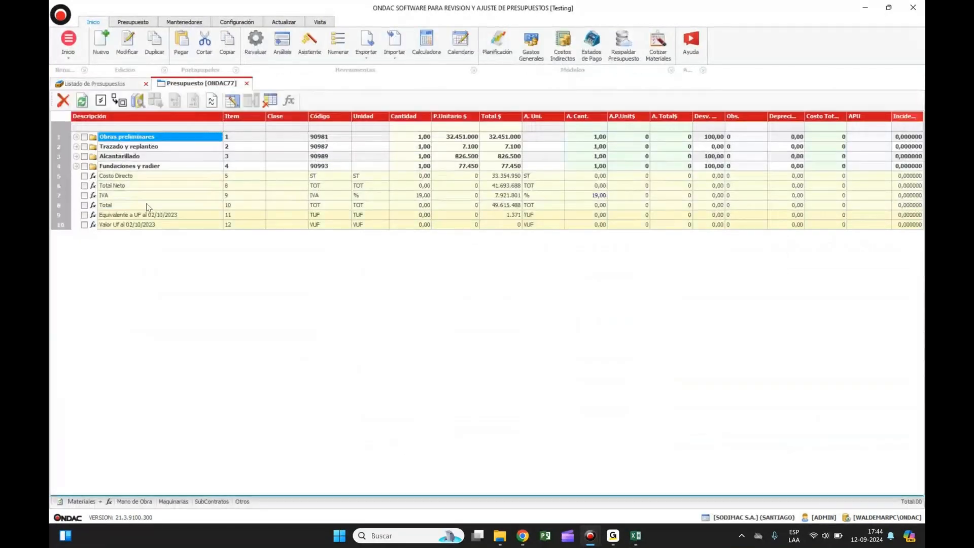
{"action": "left_click", "coordinate": [247, 83]}
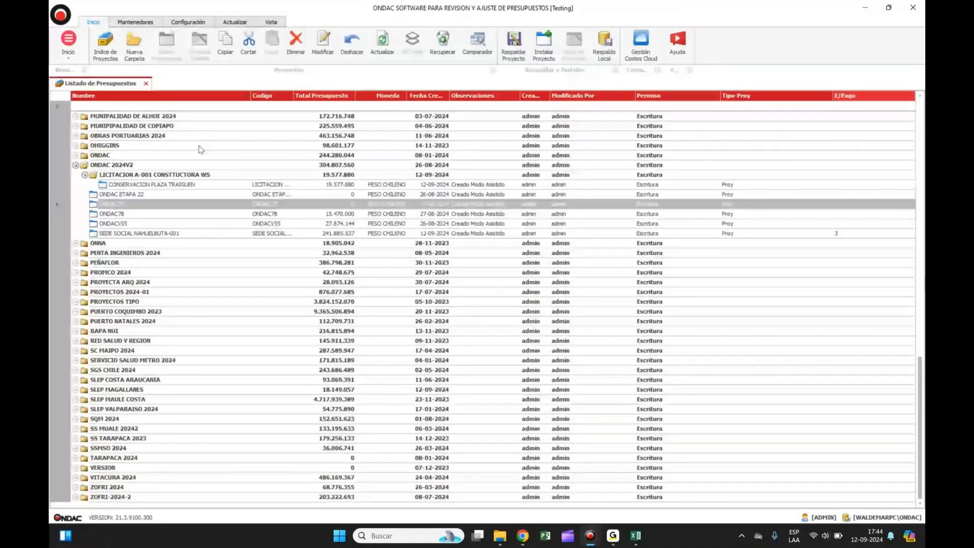
- Duplicate the ONDAC77 budget in the same folder with the code and name ONDAC77-1
{"action": "right_click", "coordinate": [149, 204]}
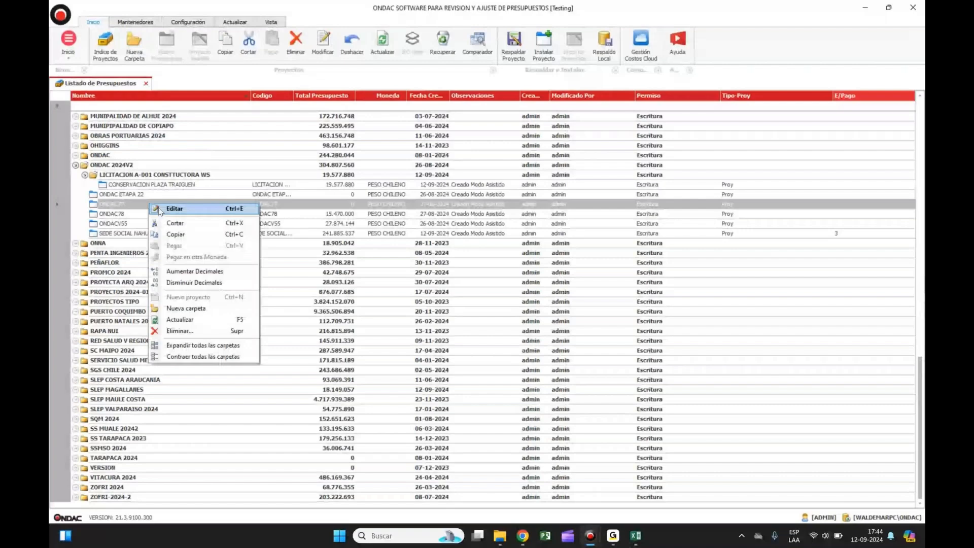
{"action": "left_click", "coordinate": [179, 236]}
{"action": "right_click", "coordinate": [163, 206]}
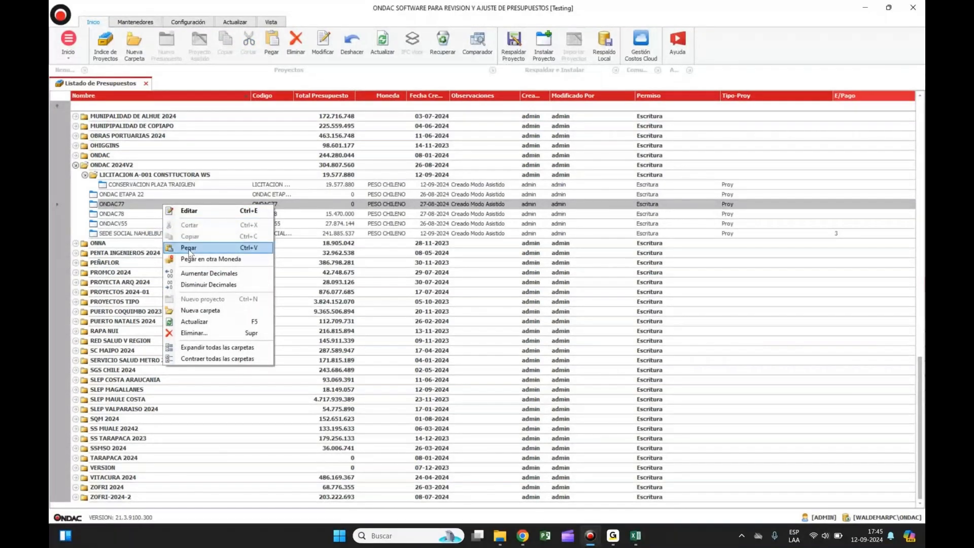
{"action": "left_click", "coordinate": [189, 248]}
{"action": "type", "text": "1"}
{"action": "left_click", "coordinate": [453, 271]}
{"action": "type", "text": "-"}
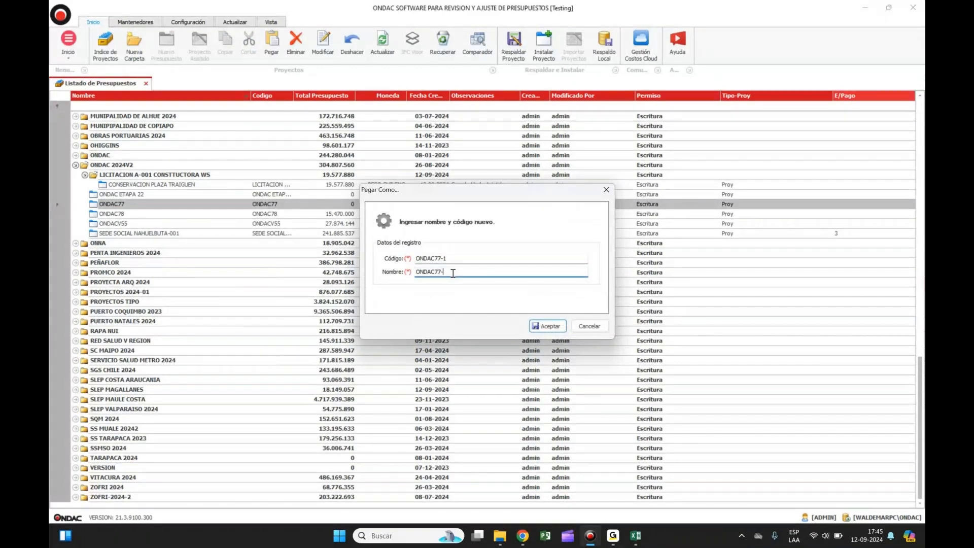
{"action": "left_click", "coordinate": [536, 323]}
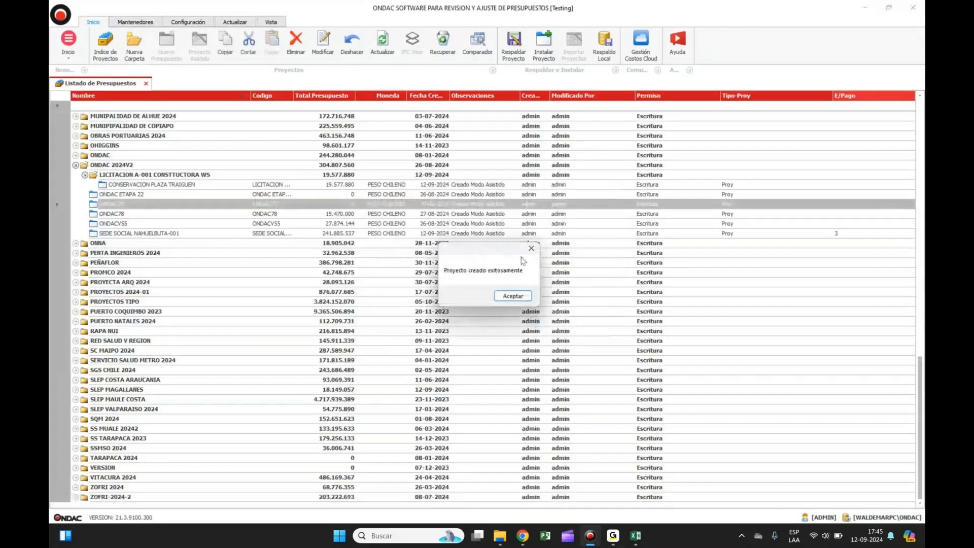
{"action": "left_click", "coordinate": [513, 296]}
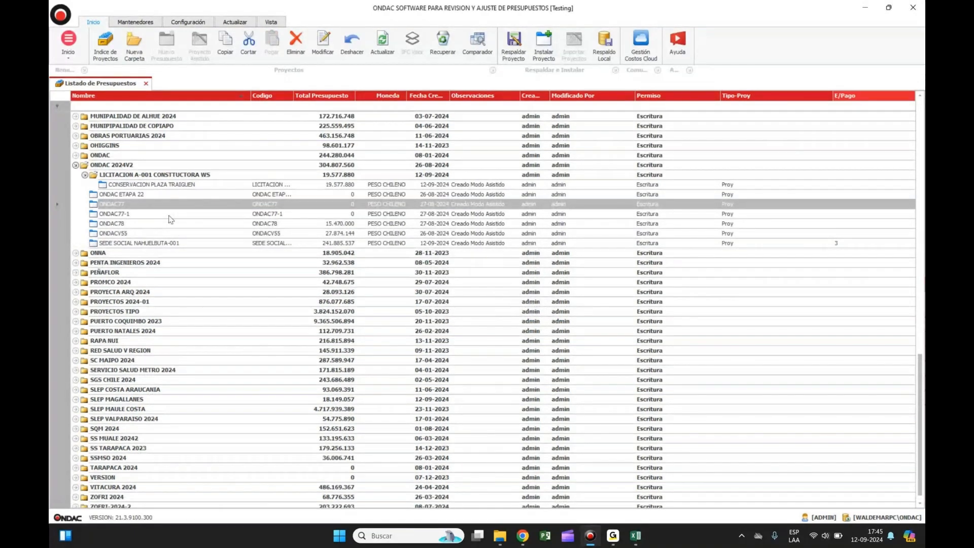
- Duplicate the ONDAC77-1 budget in the same folder with the code and name ONDAC77-2
{"action": "right_click", "coordinate": [146, 215]}
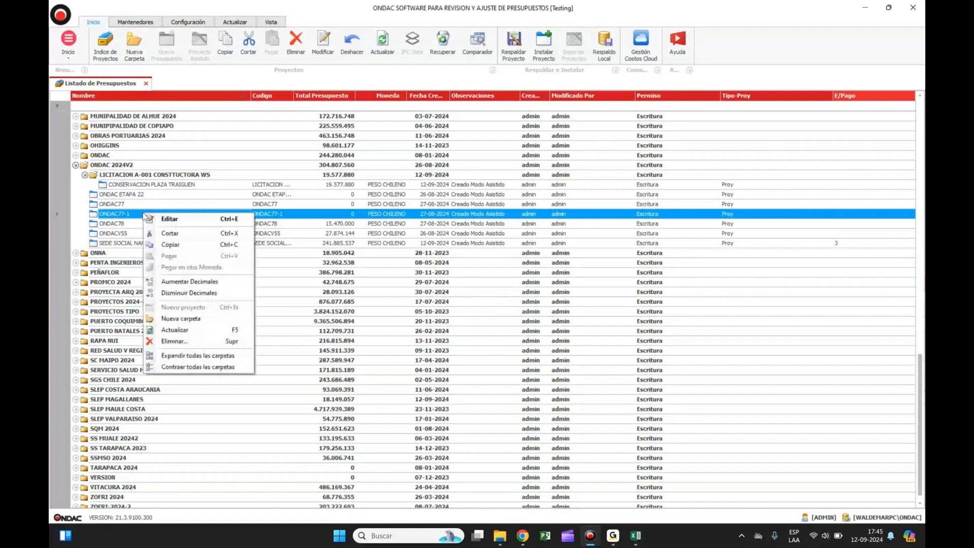
{"action": "left_click", "coordinate": [170, 244]}
{"action": "right_click", "coordinate": [153, 214]}
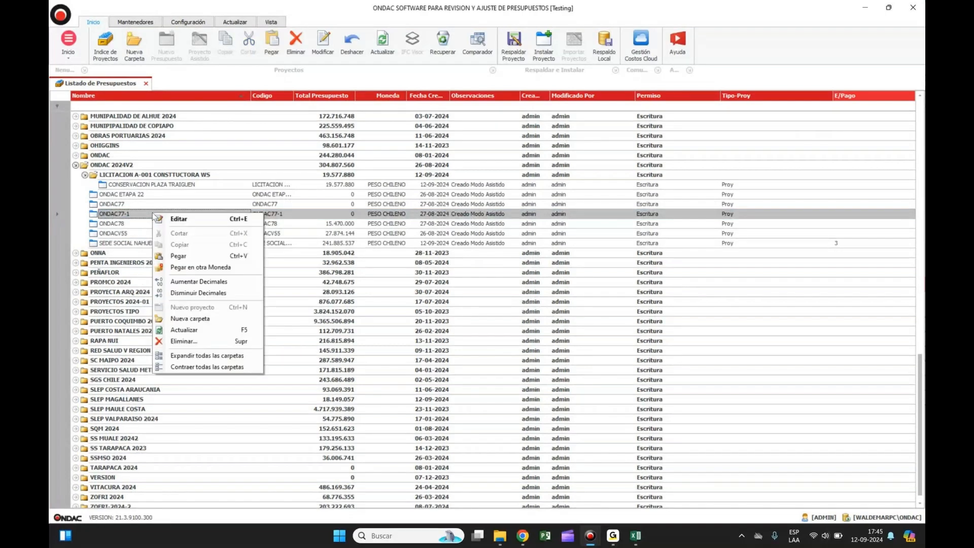
{"action": "left_click", "coordinate": [178, 255]}
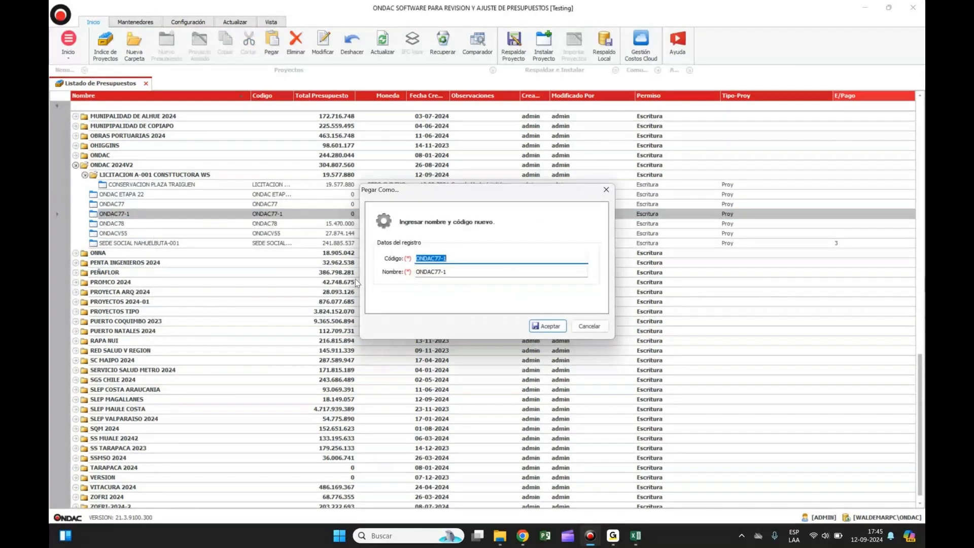
{"action": "left_click", "coordinate": [455, 259]}
{"action": "key", "text": "BackSpace"}
{"action": "type", "text": "2"}
{"action": "key", "text": "Tab"}
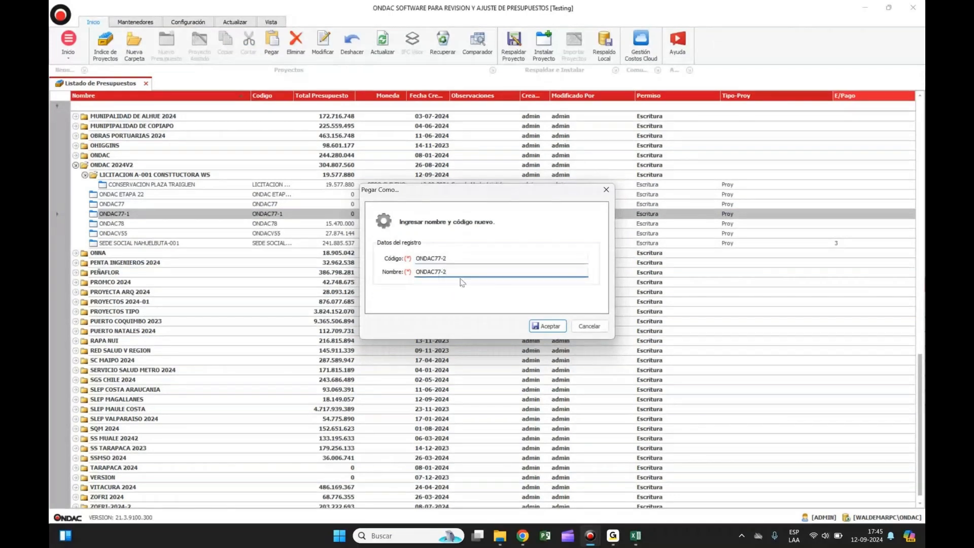
{"action": "left_click", "coordinate": [537, 325]}
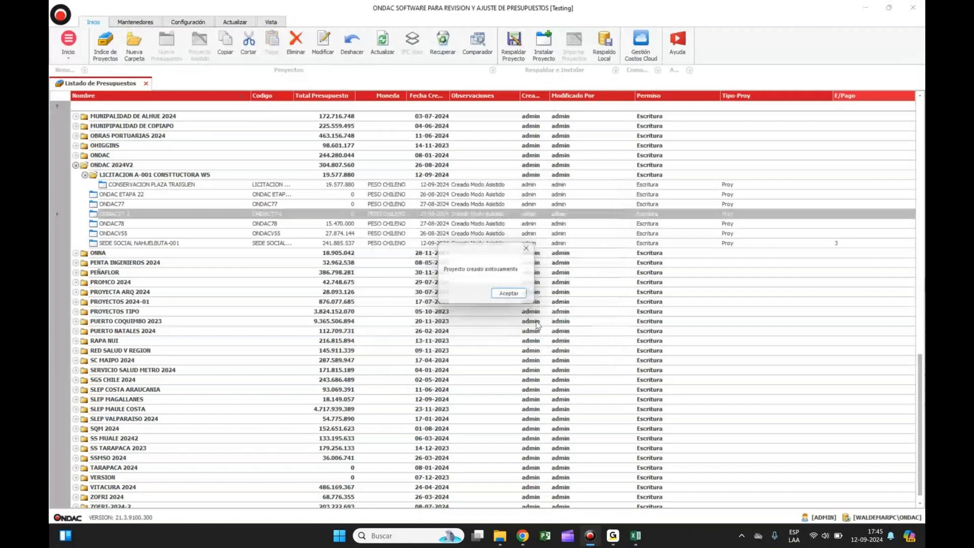
{"action": "left_click", "coordinate": [508, 293]}
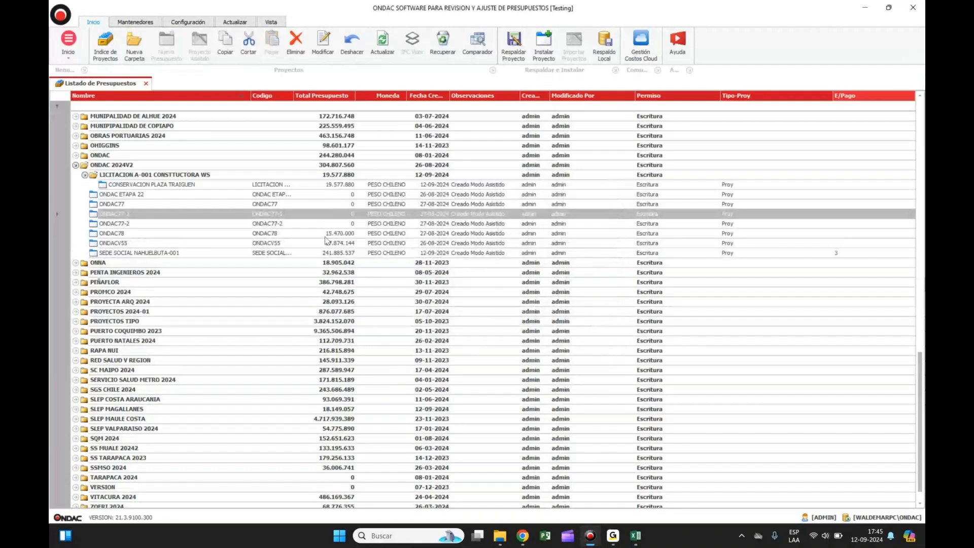
- Open the ONDAC77-1 budget, expand all its folders to check the copied items, and close it
{"action": "double_click", "coordinate": [134, 217]}
{"action": "right_click", "coordinate": [163, 207]}
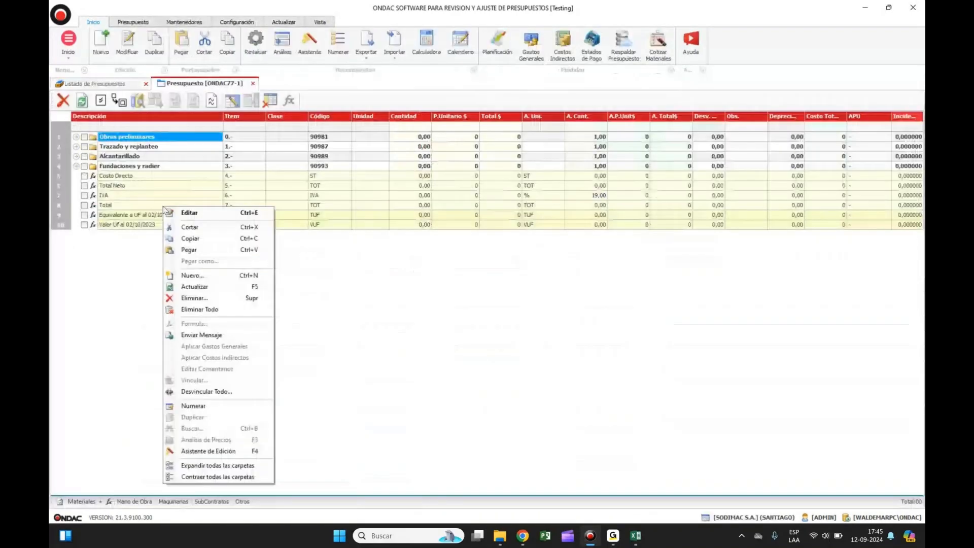
{"action": "left_click", "coordinate": [233, 467]}
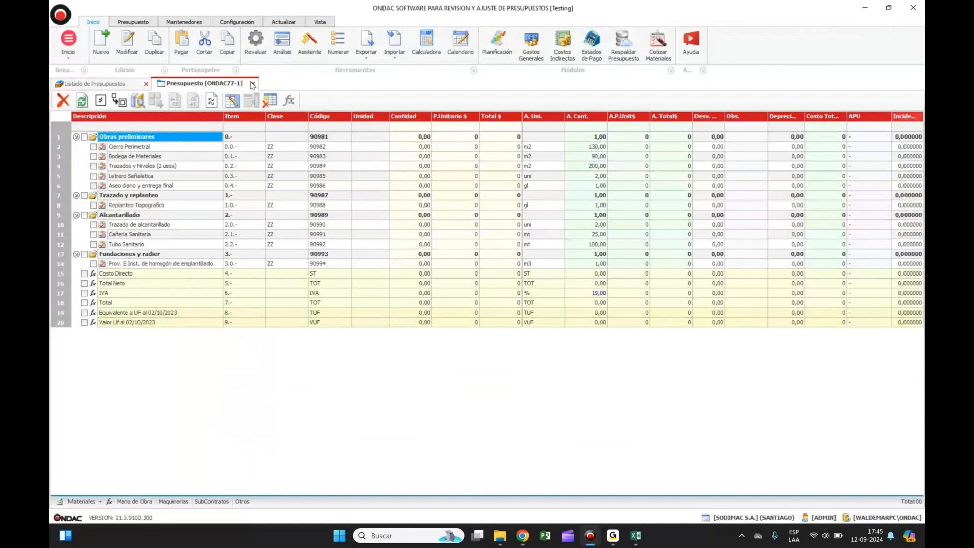
{"action": "left_click", "coordinate": [252, 84]}
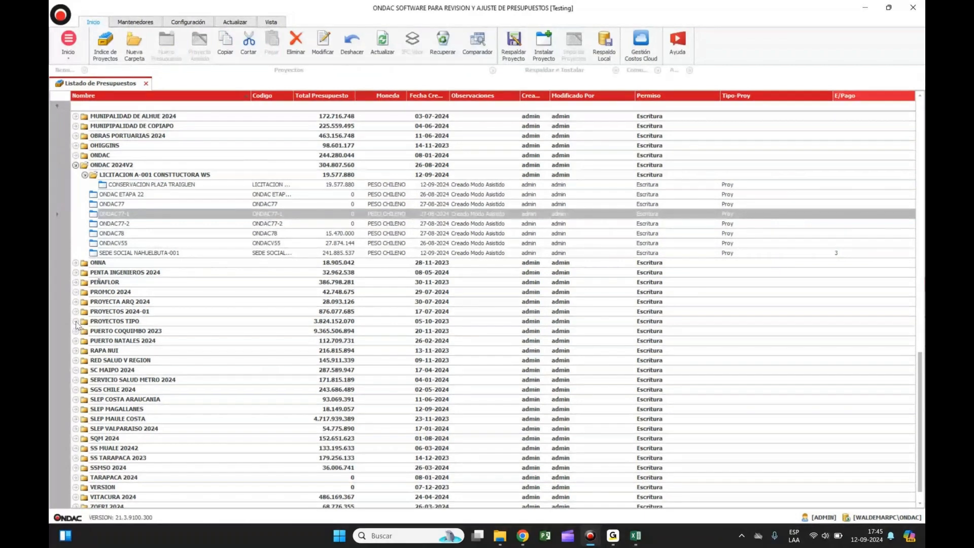
- Open the ONDAC ETAPA 22 budget, revalue its activities and close it
{"action": "left_click", "coordinate": [128, 196]}
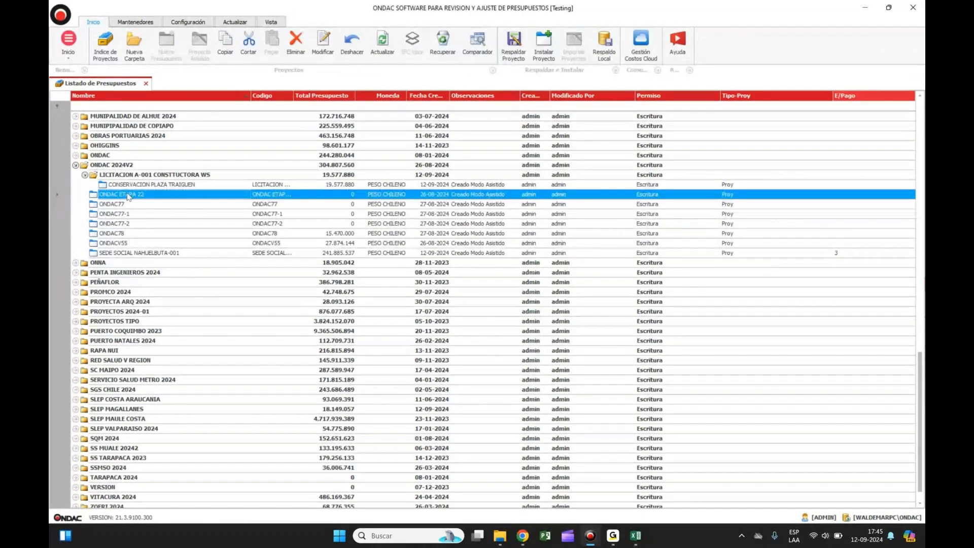
{"action": "double_click", "coordinate": [128, 196]}
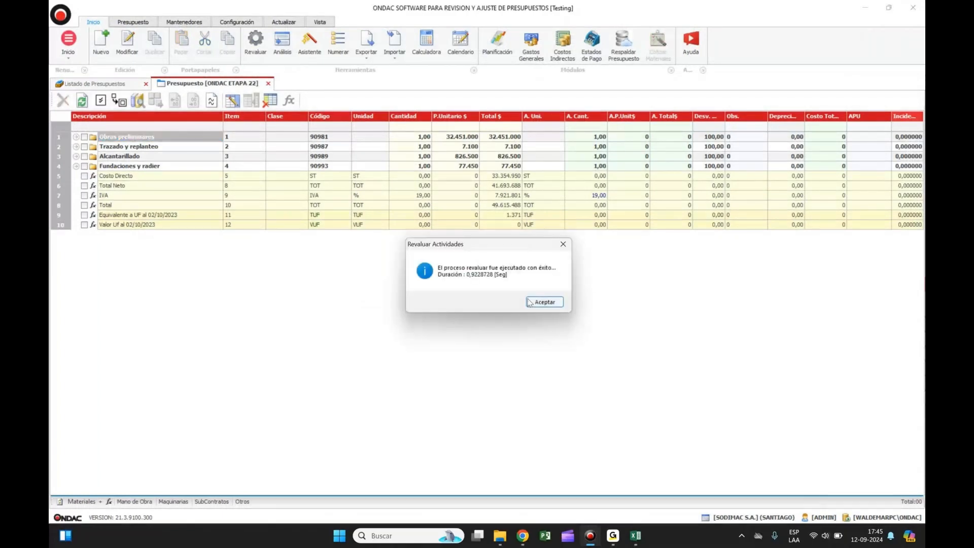
{"action": "key", "text": "Return"}
{"action": "left_click", "coordinate": [268, 84]}
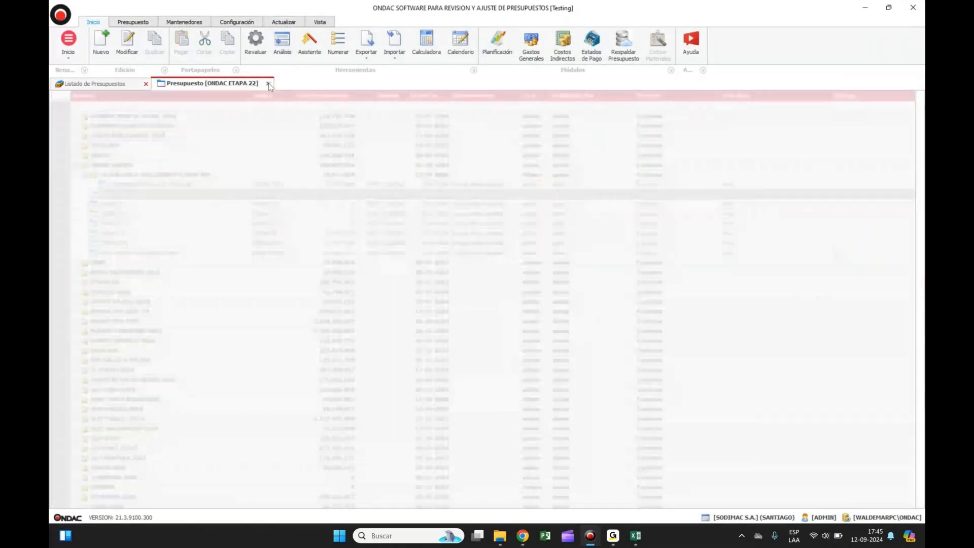
- Open the ONDAC77 budget, revalue its activities and close it
{"action": "double_click", "coordinate": [170, 204]}
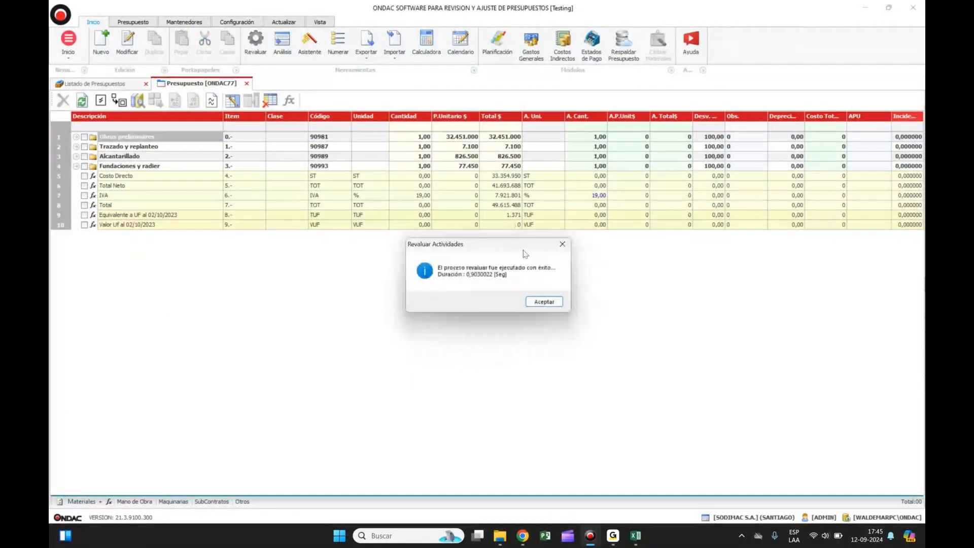
{"action": "left_click", "coordinate": [535, 300]}
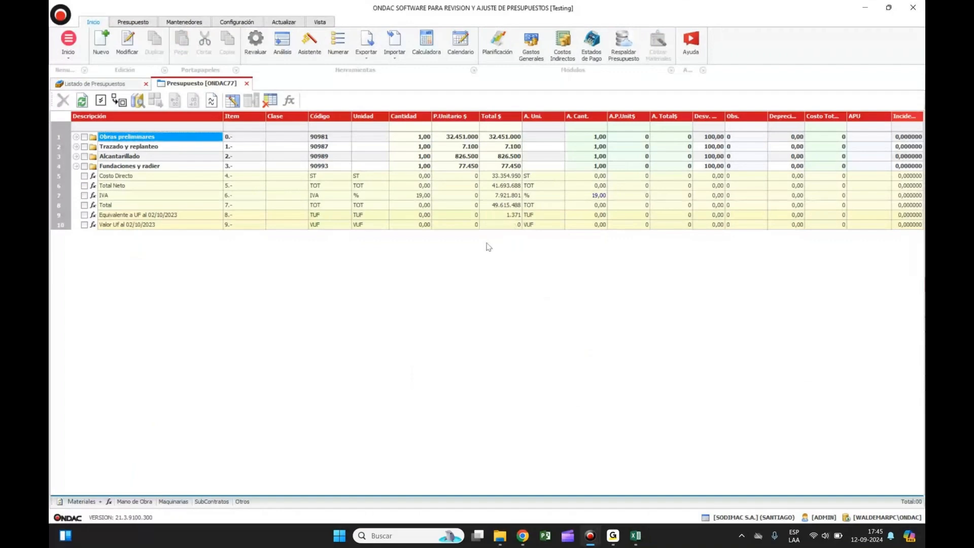
{"action": "left_click", "coordinate": [247, 83]}
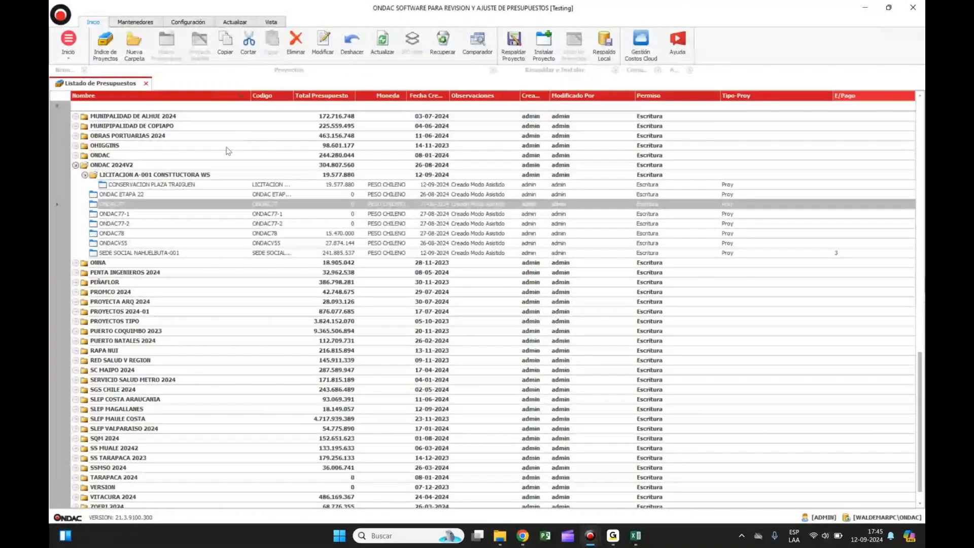
- Duplicate the ONDAC ETAPA 22 budget in the same folder with the code and name ONDAC ETAPA 23
{"action": "right_click", "coordinate": [167, 192]}
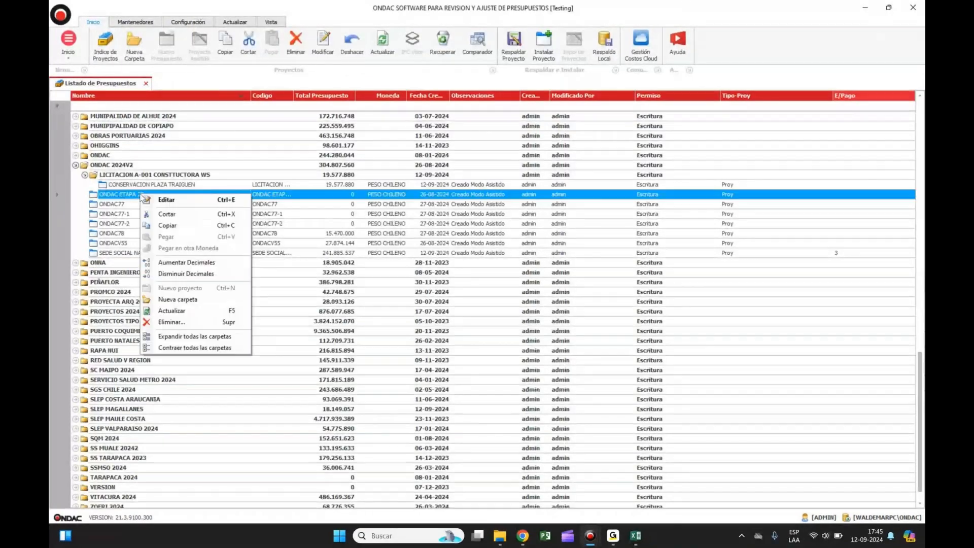
{"action": "left_click", "coordinate": [198, 209]}
{"action": "key", "text": "ctrl+v"}
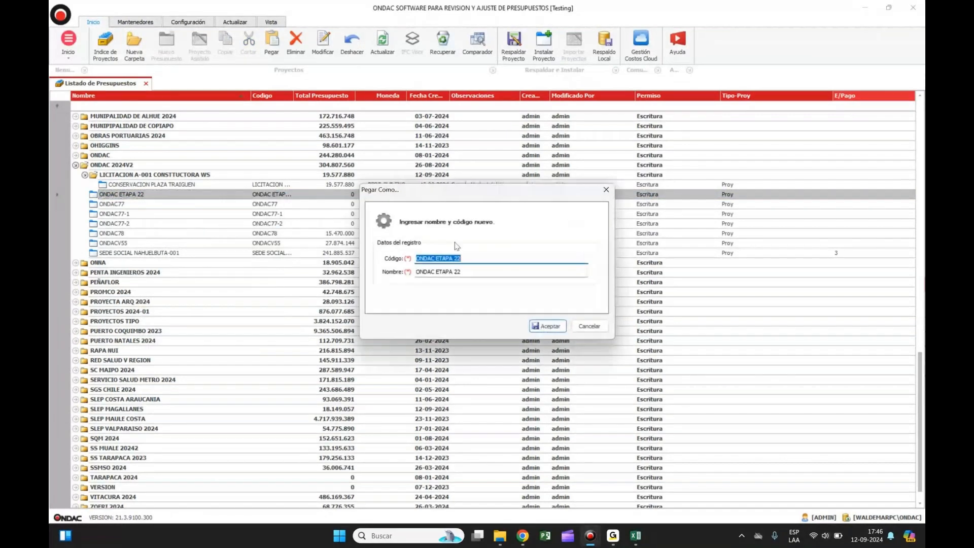
{"action": "left_click", "coordinate": [480, 258]}
{"action": "key", "text": "BackSpace"}
{"action": "type", "text": "3"}
{"action": "left_click", "coordinate": [478, 273]}
{"action": "key", "text": "BackSpace"}
{"action": "type", "text": "3"}
{"action": "left_click", "coordinate": [551, 327]}
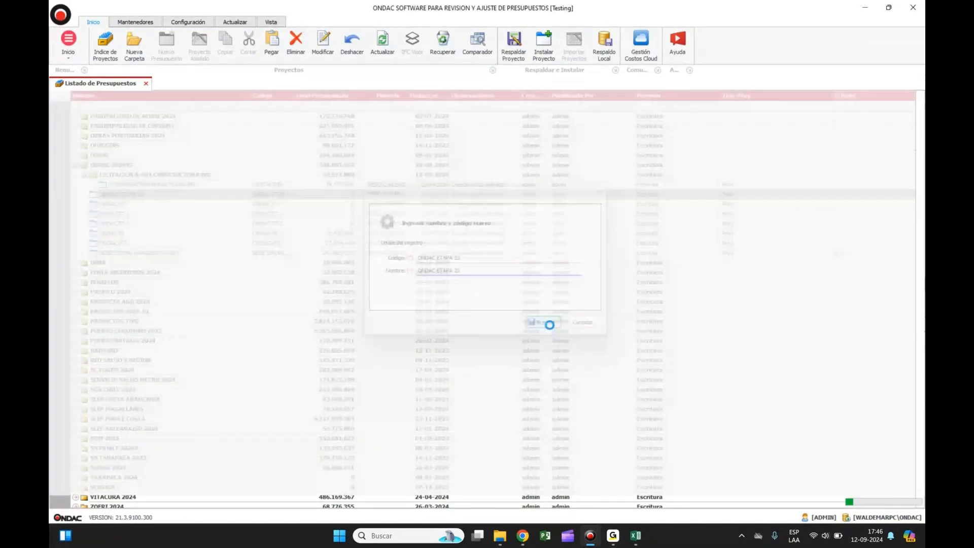
- Duplicate the ONDAC ETAPA 23 budget in the same folder with the code and name ONDAC ETAPA 24
{"action": "left_click", "coordinate": [158, 206]}
{"action": "right_click", "coordinate": [159, 206]}
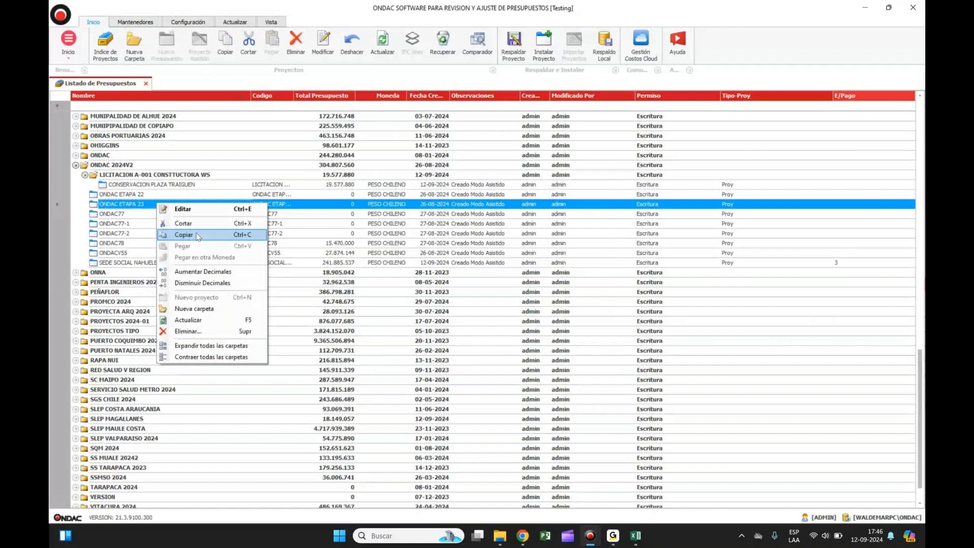
{"action": "left_click", "coordinate": [198, 237]}
{"action": "key", "text": "ctrl+v"}
{"action": "key", "text": "BackSpace"}
{"action": "type", "text": "4"}
{"action": "left_click", "coordinate": [486, 272]}
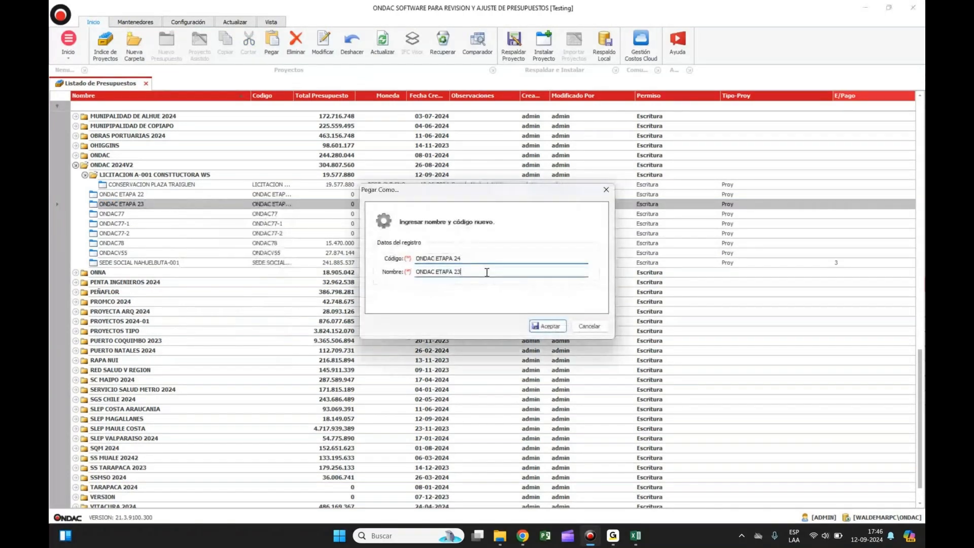
{"action": "left_click", "coordinate": [535, 326]}
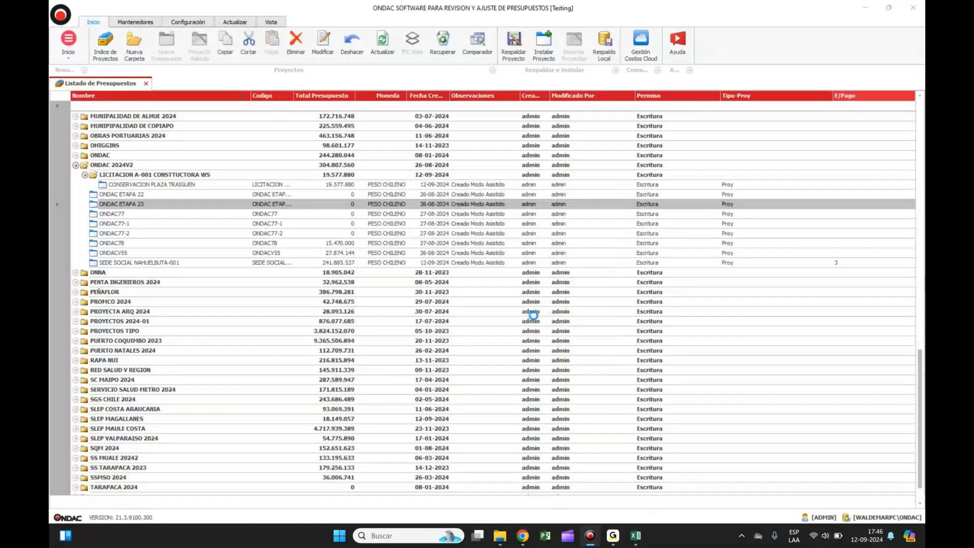
{"action": "left_click", "coordinate": [504, 292]}
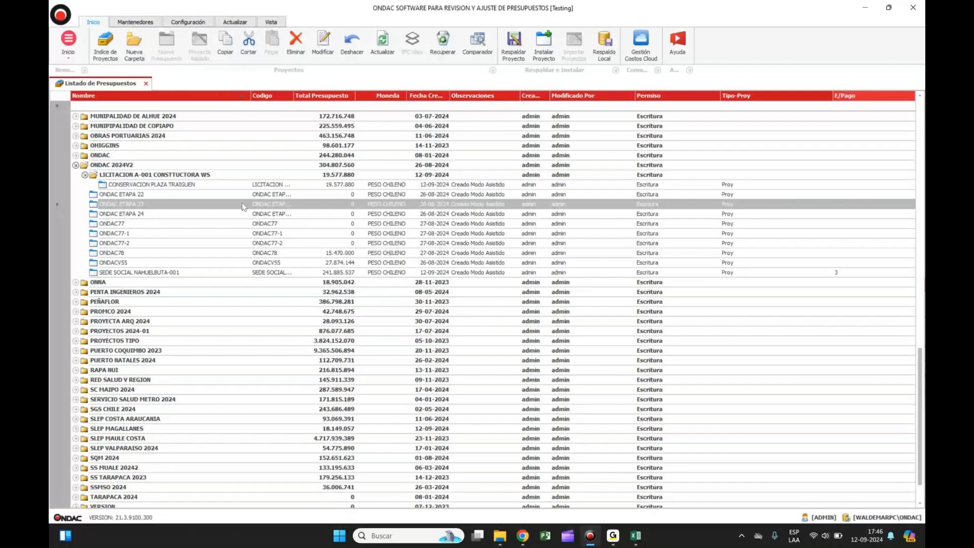
- Revalue the activities of the ONDAC ETAPA 23 budget and expand its Obras preliminares folder
{"action": "double_click", "coordinate": [149, 205]}
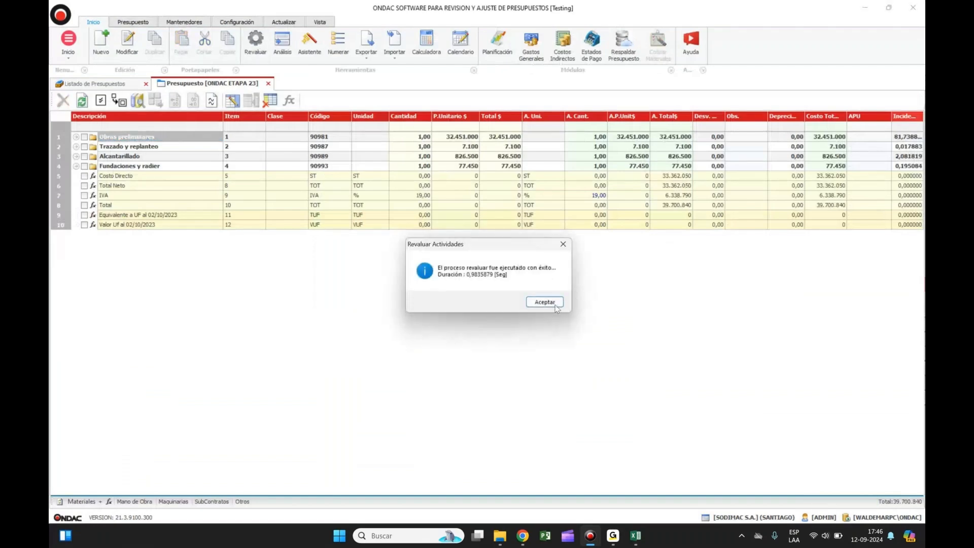
{"action": "left_click", "coordinate": [544, 302]}
{"action": "left_click", "coordinate": [76, 137]}
- In the price analysis of Cierro Perimetral, set the material's quantity to 2, then revalue and close the budget
{"action": "left_click", "coordinate": [126, 147]}
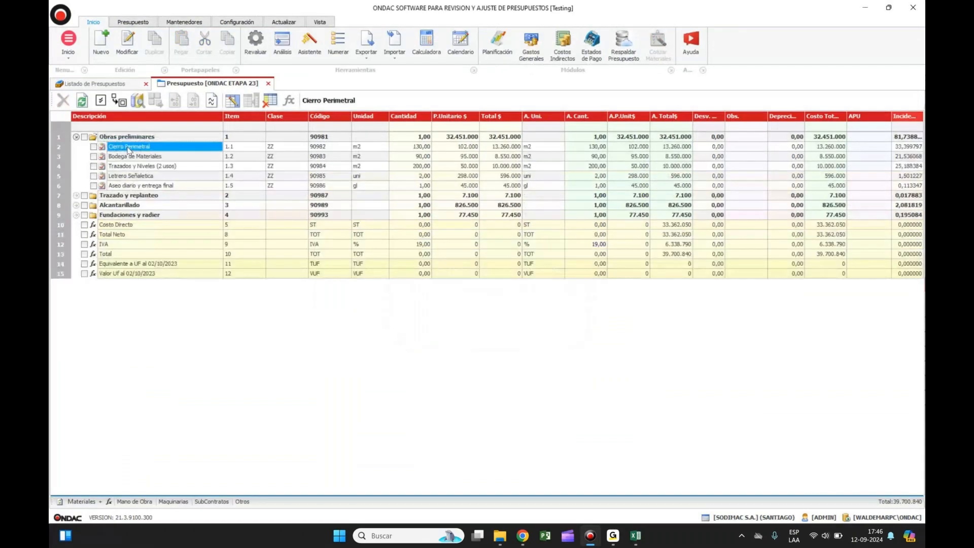
{"action": "left_click", "coordinate": [282, 58]}
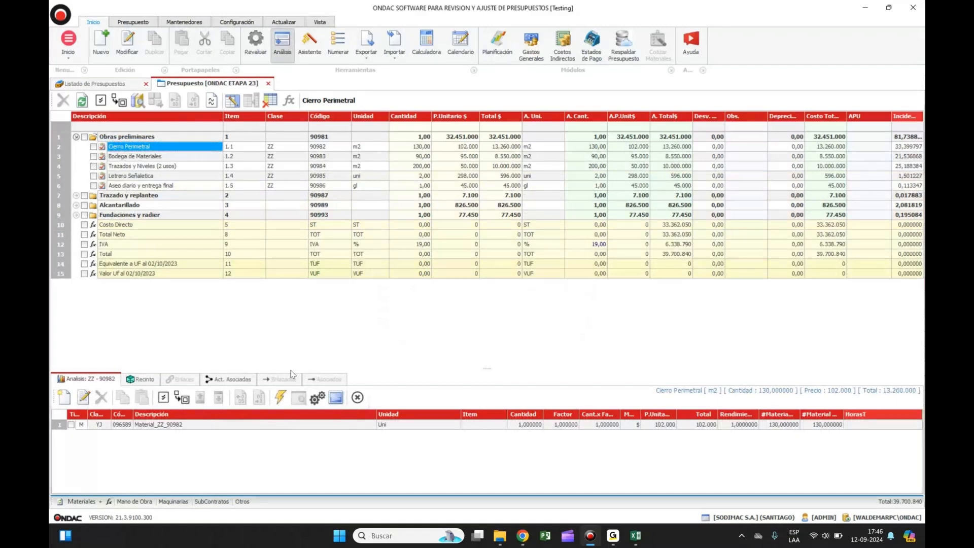
{"action": "left_click", "coordinate": [528, 424]}
{"action": "type", "text": "2"}
{"action": "key", "text": "Tab"}
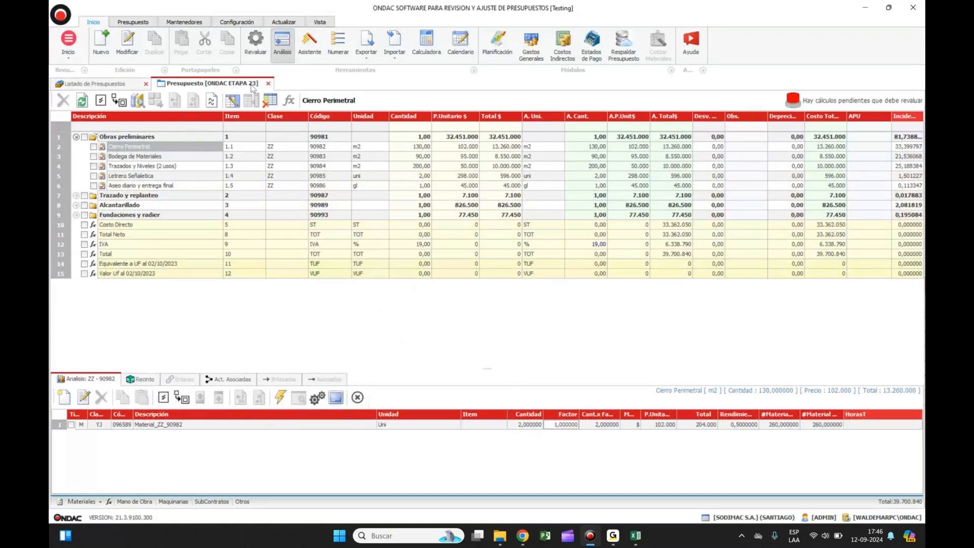
{"action": "left_click", "coordinate": [251, 54]}
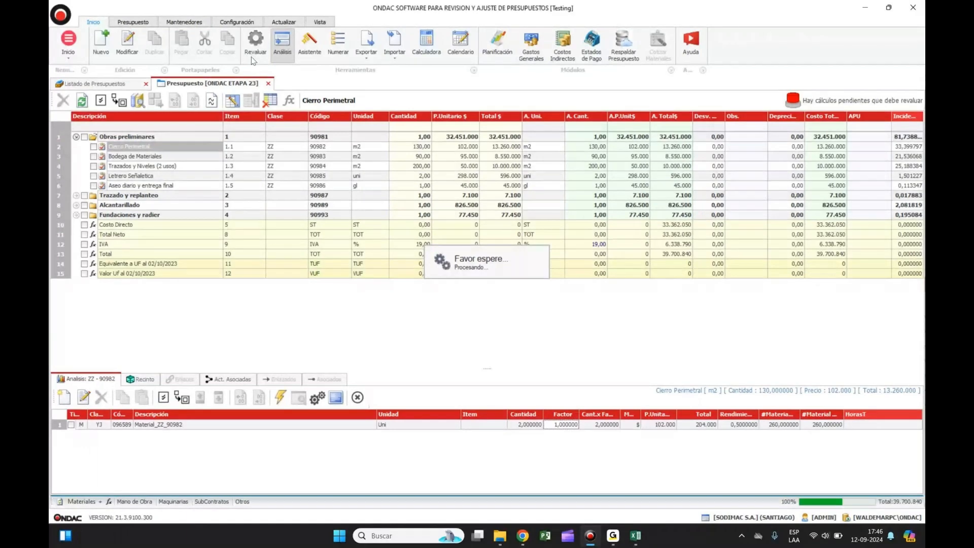
{"action": "left_click", "coordinate": [268, 84]}
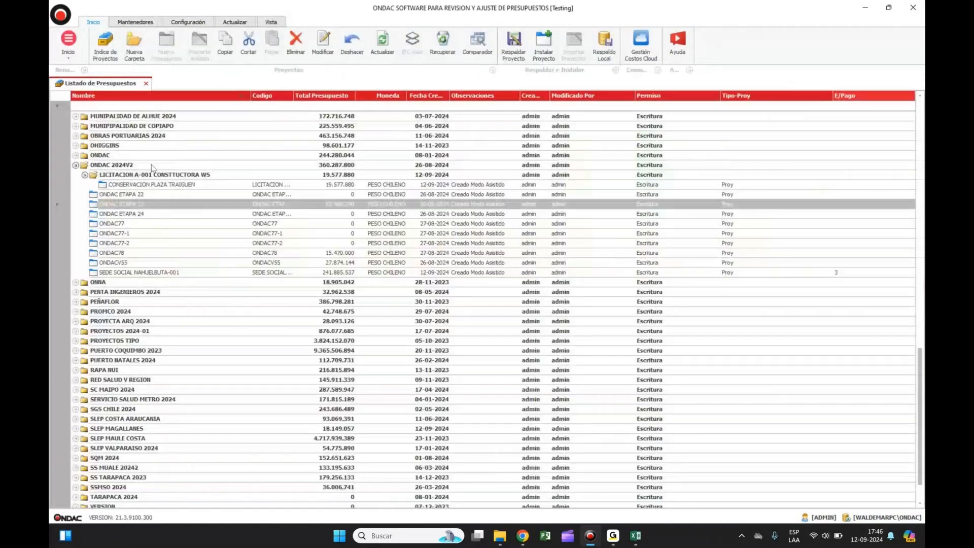
- Expand all folders of the ONDAC ETAPA 24 budget and revalue its activities
{"action": "right_click", "coordinate": [163, 165]}
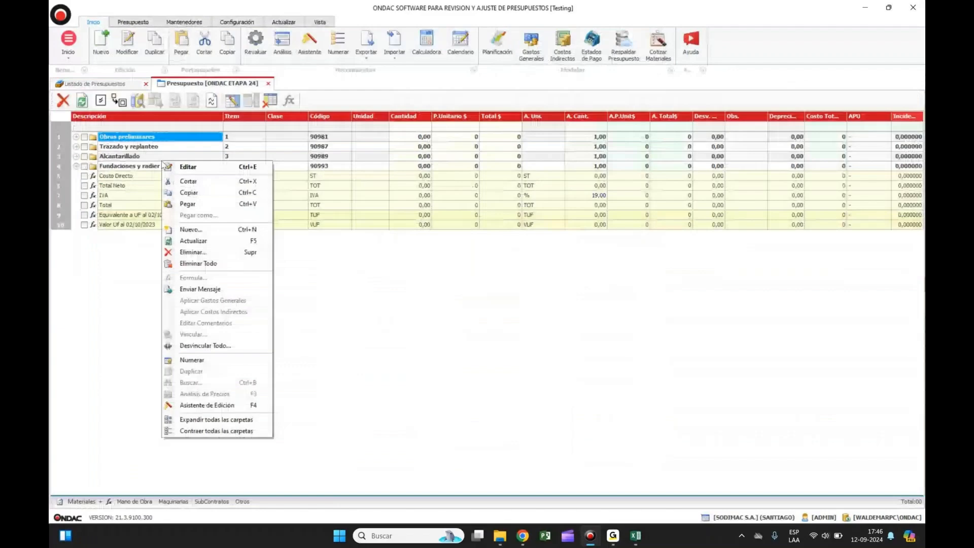
{"action": "left_click", "coordinate": [217, 420]}
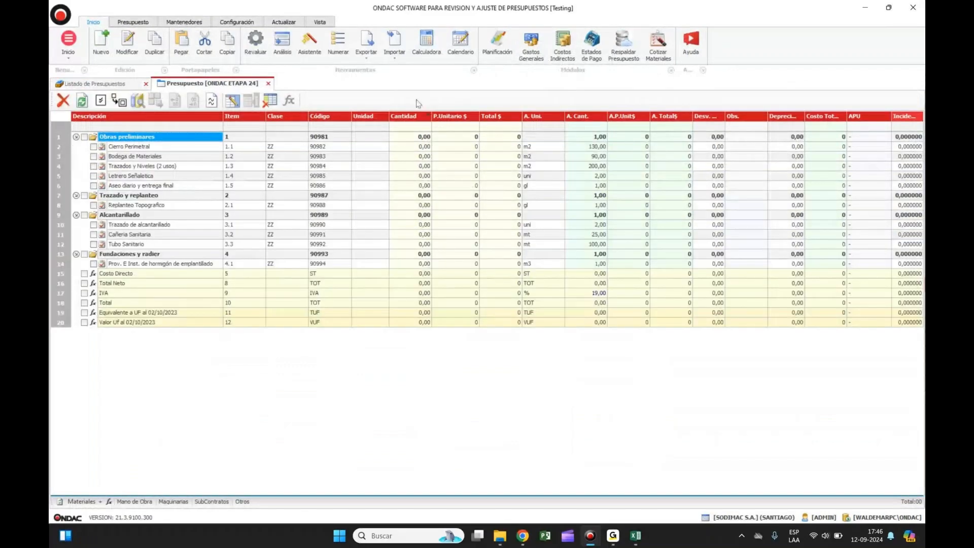
{"action": "left_click", "coordinate": [309, 48]}
{"action": "key", "text": "Return"}
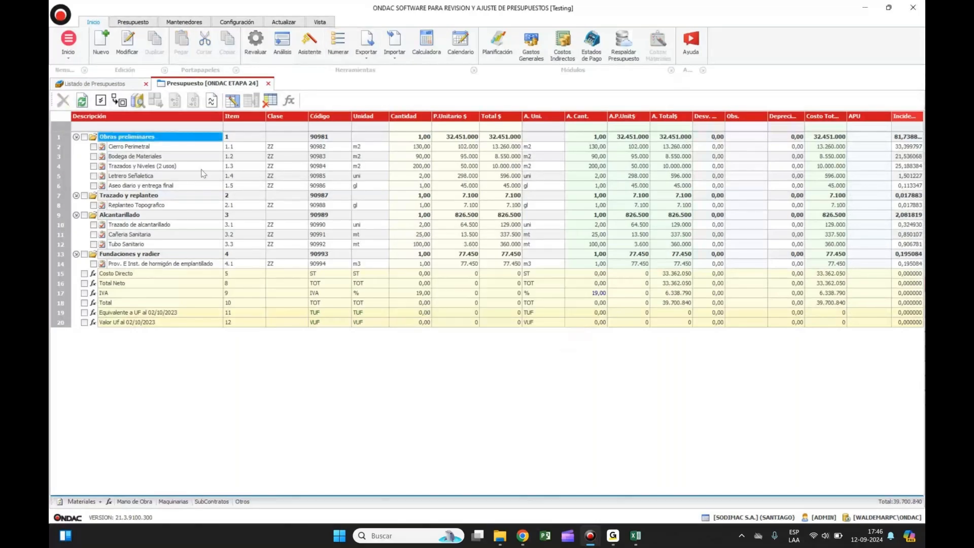
- In the price analysis of Trazados y Niveles (2 usos), set the material's quantity to 3, then revalue and close the budget
{"action": "left_click", "coordinate": [176, 166]}
{"action": "double_click", "coordinate": [176, 169]}
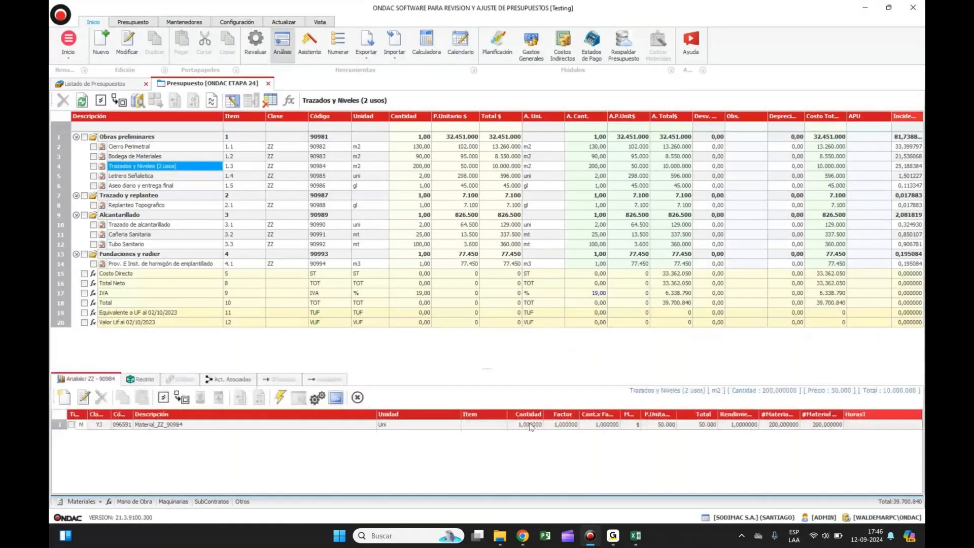
{"action": "left_click", "coordinate": [531, 426]}
{"action": "double_click", "coordinate": [531, 425]}
{"action": "left_click", "coordinate": [636, 402]}
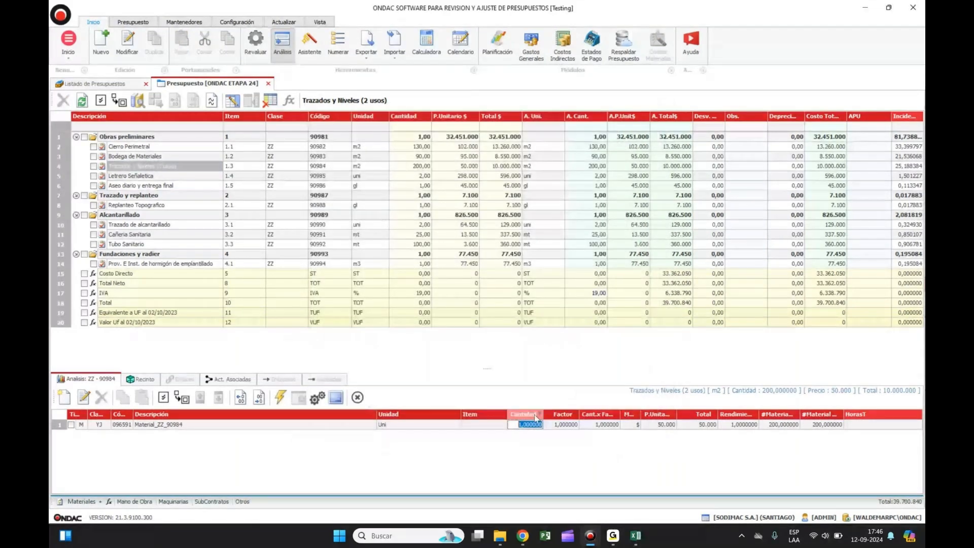
{"action": "type", "text": "3"}
{"action": "key", "text": "Tab"}
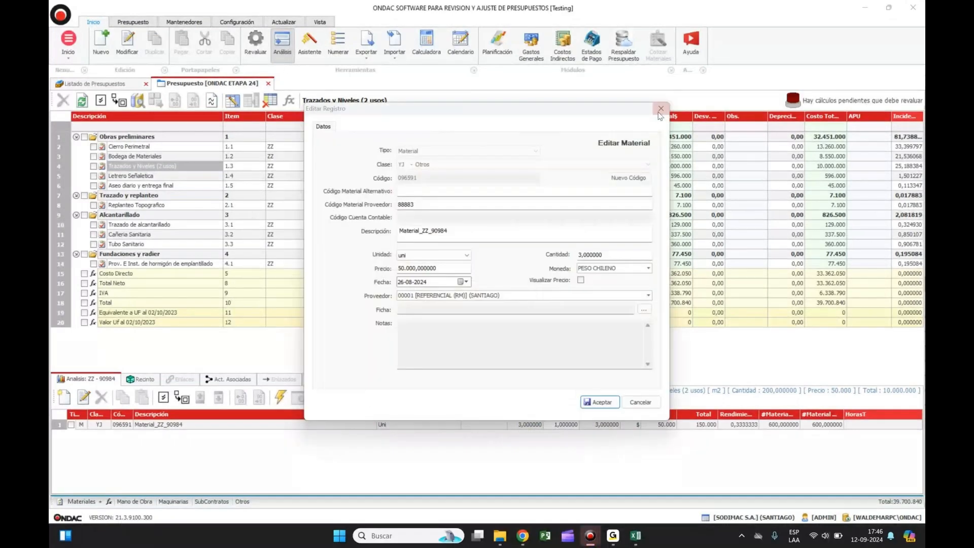
{"action": "left_click", "coordinate": [660, 110]}
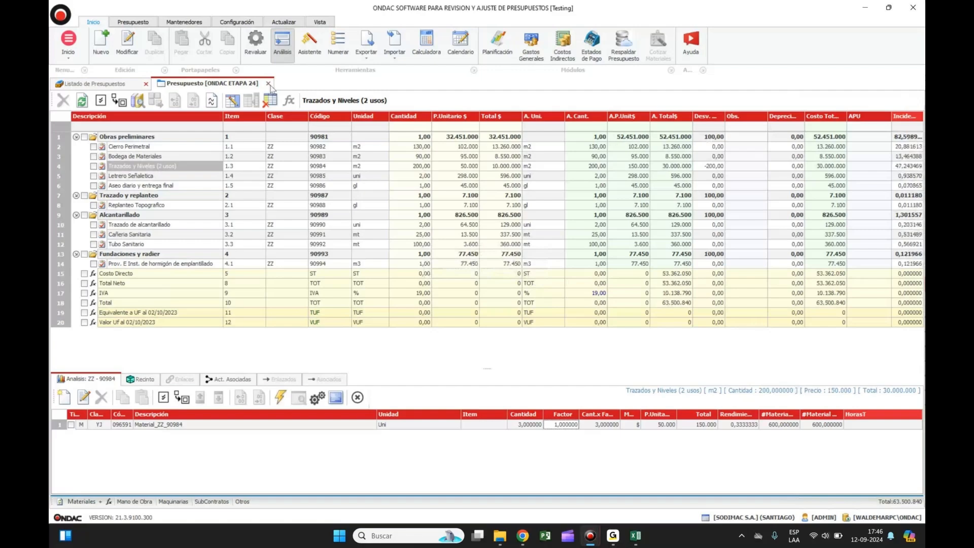
{"action": "left_click", "coordinate": [269, 84]}
- Open ONDAC ETAPA 22 in the budget comparator and bring up the selection of budgets to compare
{"action": "left_click", "coordinate": [139, 195]}
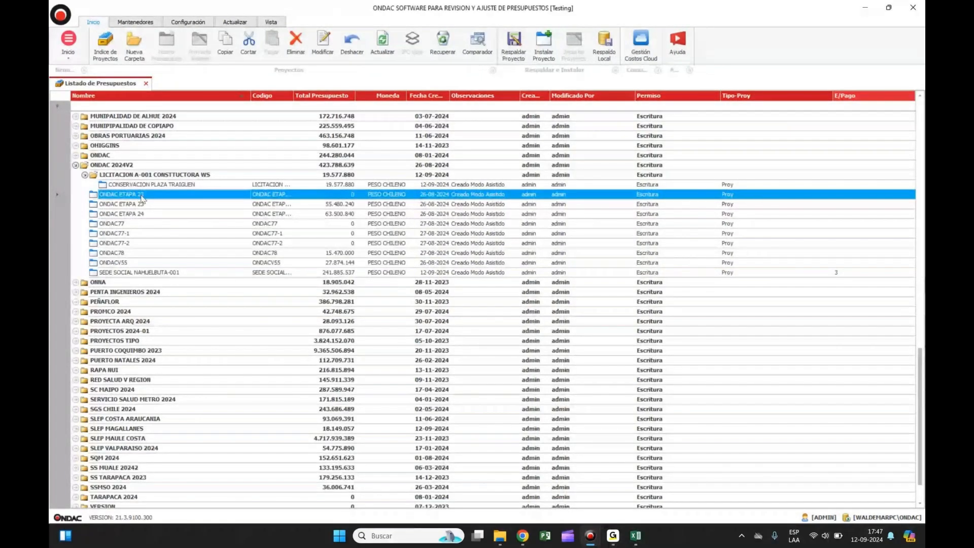
{"action": "left_click", "coordinate": [483, 50]}
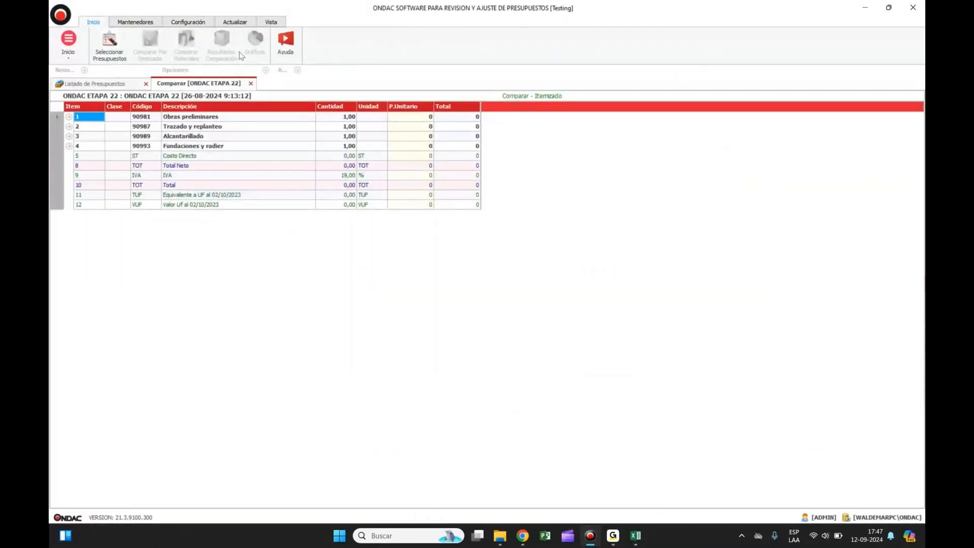
{"action": "left_click", "coordinate": [111, 48]}
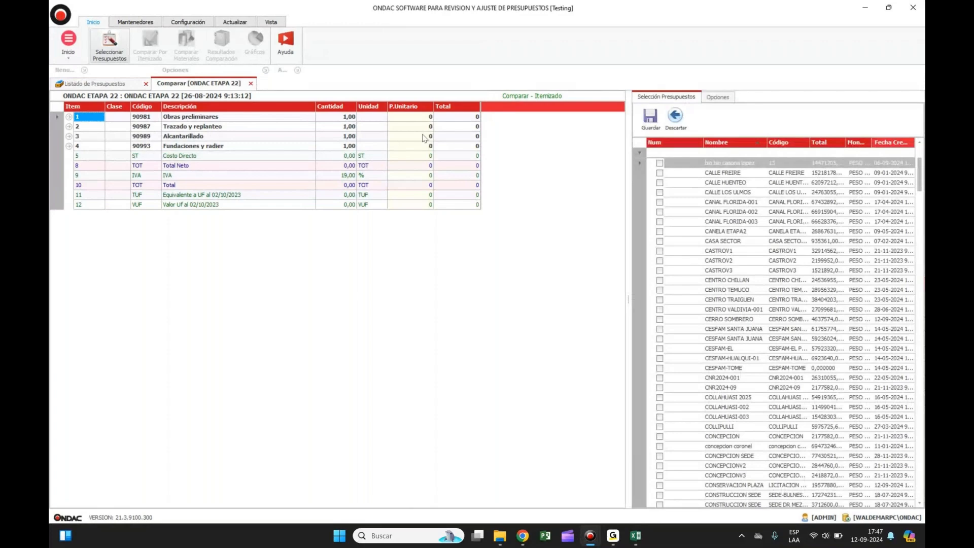
- Filter the budgets by the name ONDAC ET, select ONDAC ETAPA 23 and ONDAC ETAPA 24 for comparison, and save the selection
{"action": "left_click", "coordinate": [738, 152]}
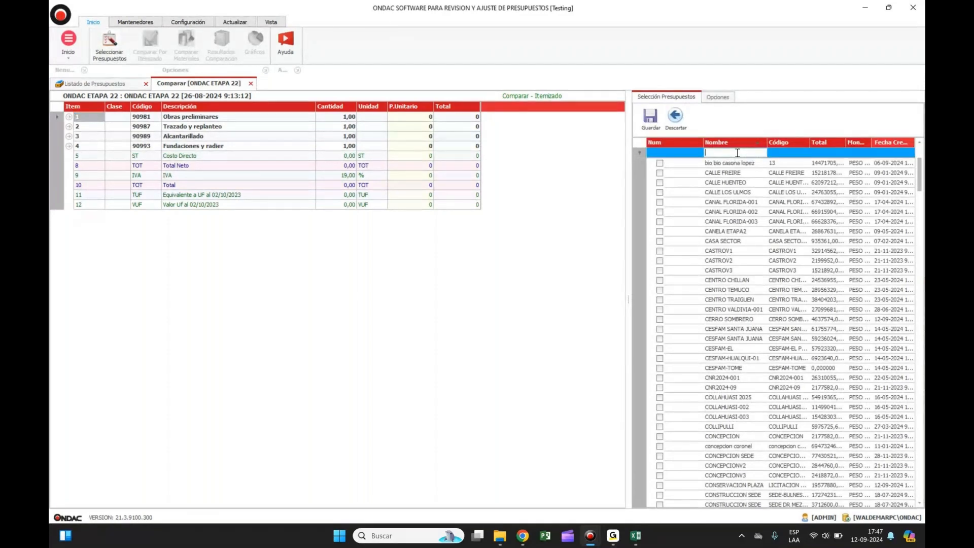
{"action": "type", "text": "ONDAC ET"}
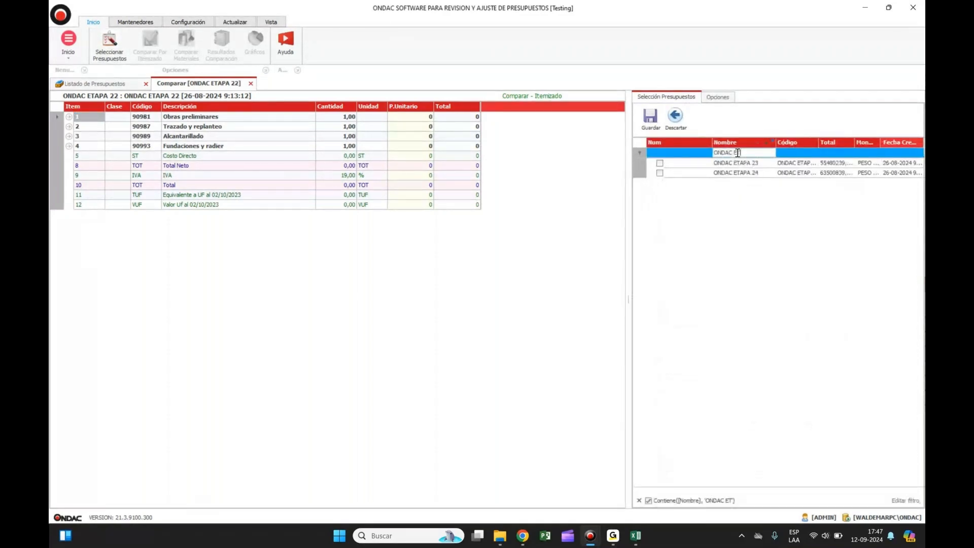
{"action": "left_click", "coordinate": [660, 163]}
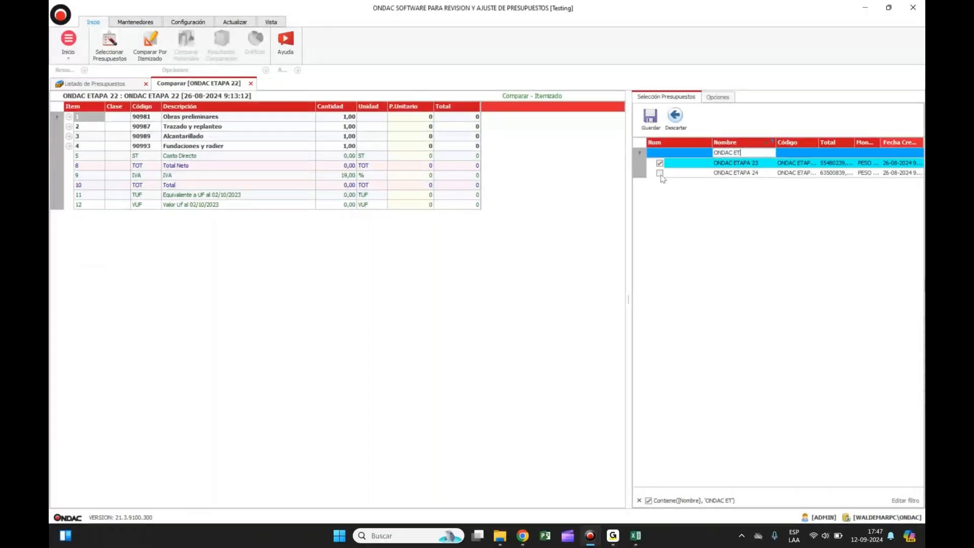
{"action": "left_click", "coordinate": [659, 173]}
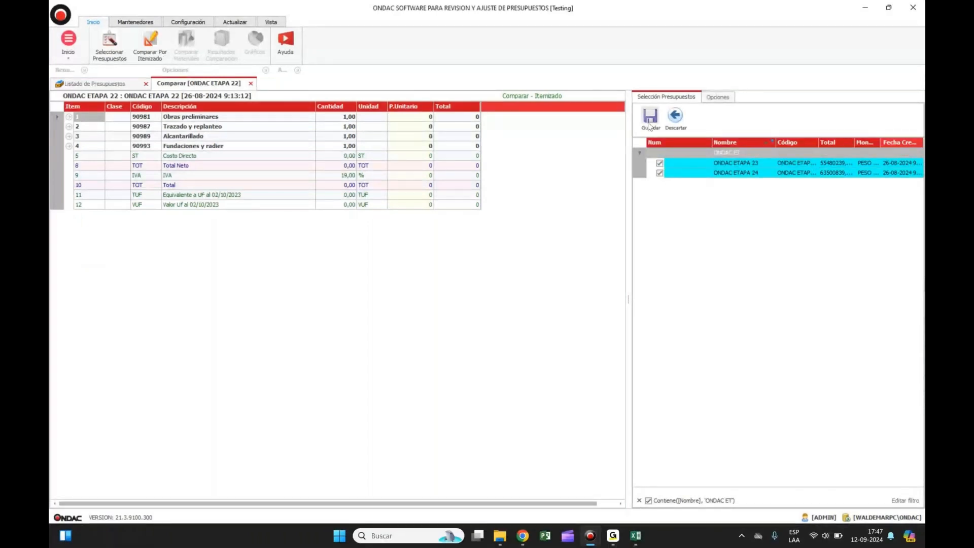
{"action": "left_click", "coordinate": [648, 122]}
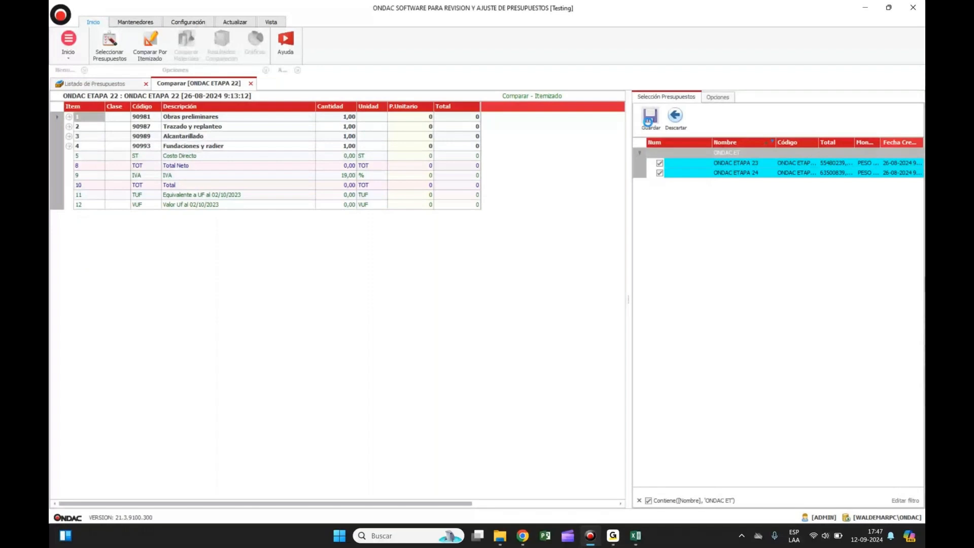
{"action": "left_click", "coordinate": [525, 303]}
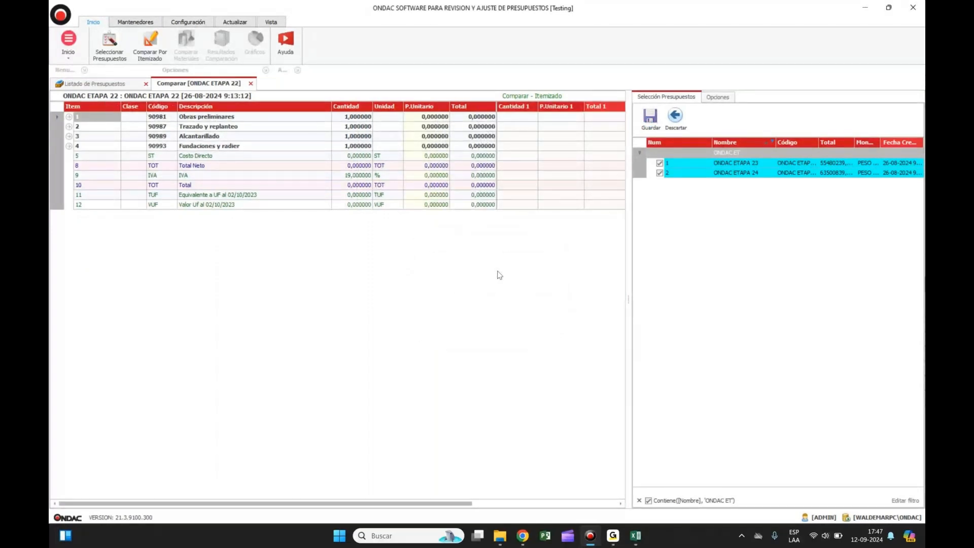
{"action": "left_click", "coordinate": [644, 130]}
{"action": "key", "text": "Return"}
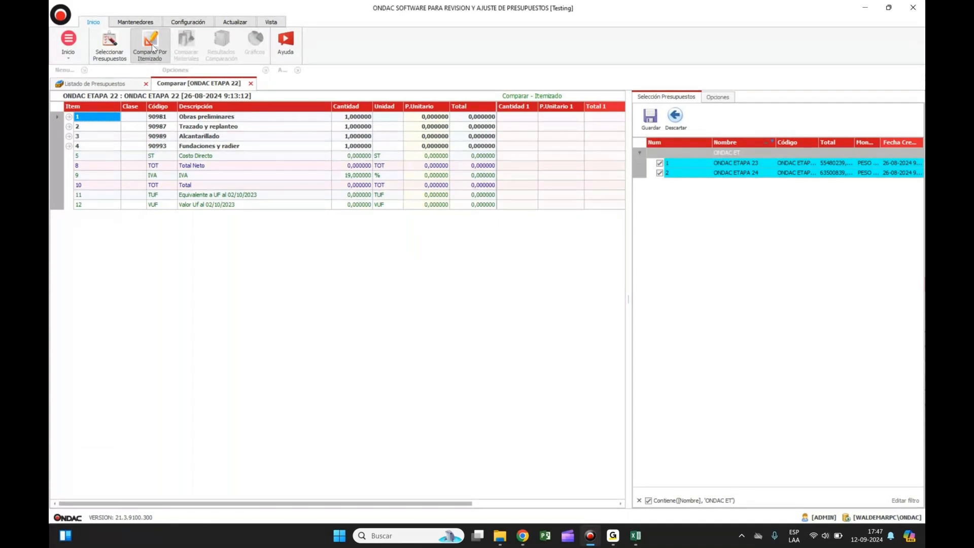
- Compare the selected budgets by itemizado and review the Cierro Perimetral row across the columns of both offers
{"action": "left_click", "coordinate": [151, 44]}
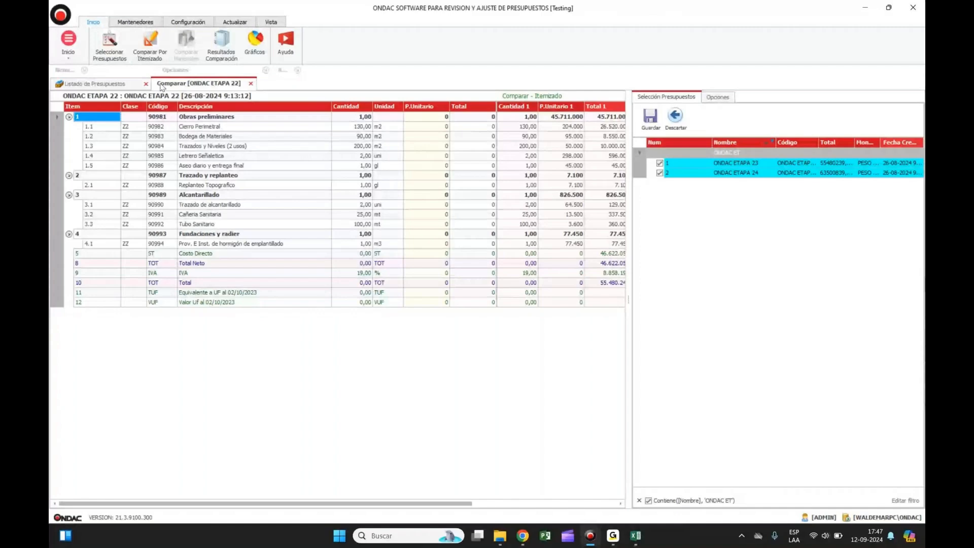
{"action": "left_click", "coordinate": [150, 45]}
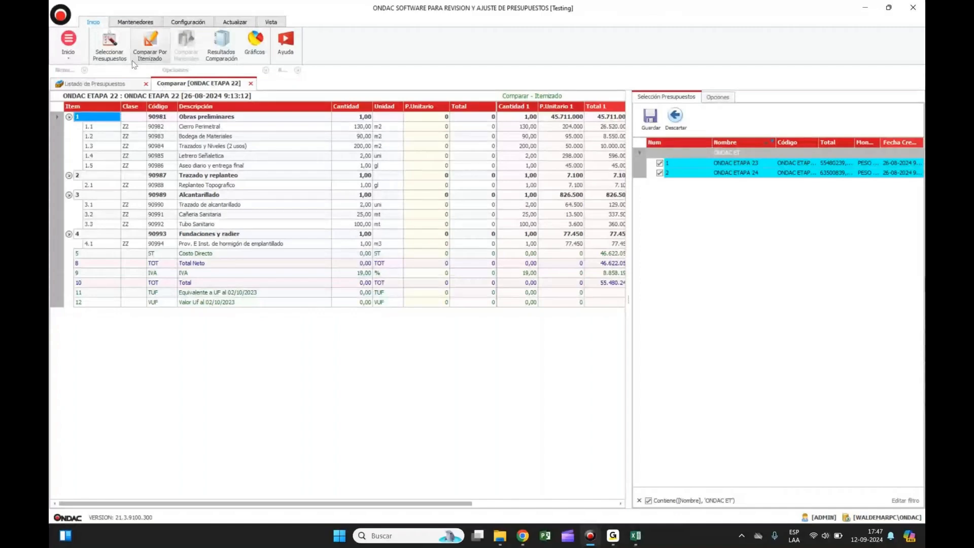
{"action": "left_click", "coordinate": [222, 128]}
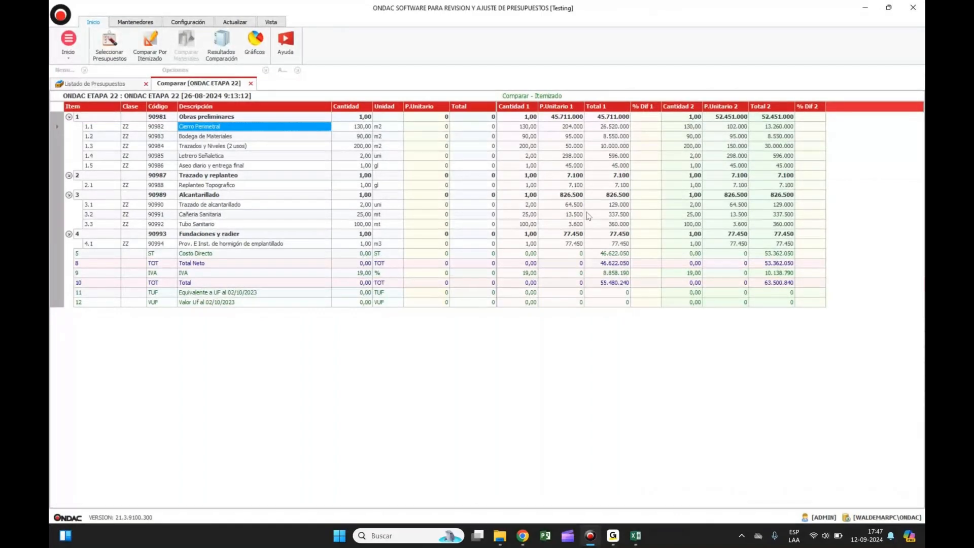
{"action": "key", "text": "Right"}
{"action": "key", "text": "Right"}
{"action": "key", "text": "Right"}
{"action": "key", "text": "Right"}
{"action": "key", "text": "Right"}
{"action": "key", "text": "Right"}
{"action": "key", "text": "Right"}
{"action": "key", "text": "Right"}
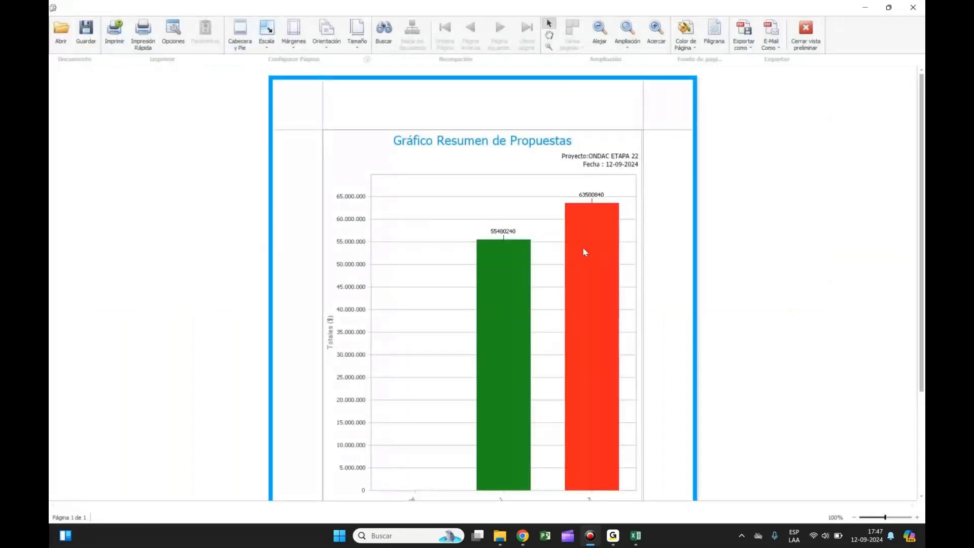
- Examine the Gráfico Resumen de Propuestas chart down to its bidder labels and close the preview
{"action": "scroll", "coordinate": [584, 252], "scroll_direction": "down", "scroll_amount": 1}
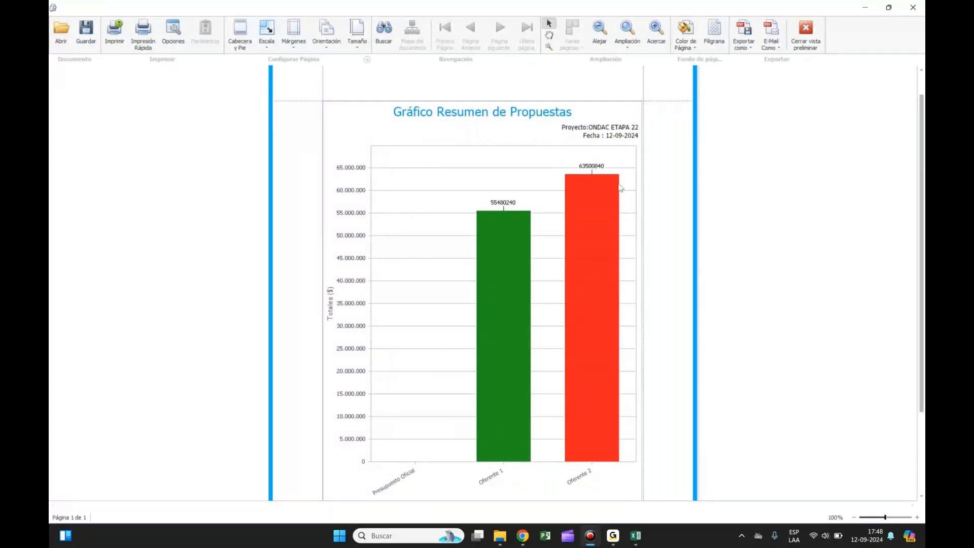
{"action": "left_click", "coordinate": [804, 45]}
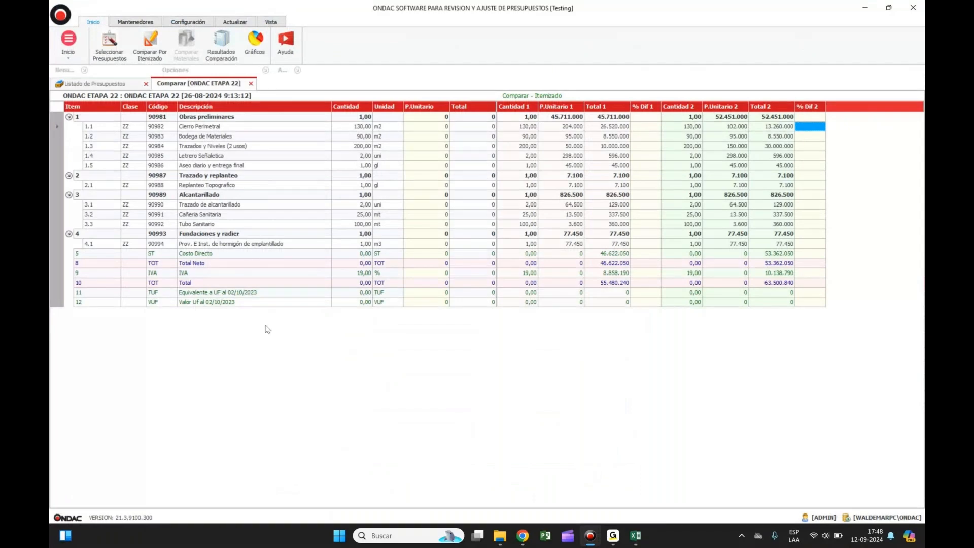
- Examine the items, quantities and unit prices under Obras preliminares in the comparison, then close the comparator
{"action": "left_click", "coordinate": [237, 129]}
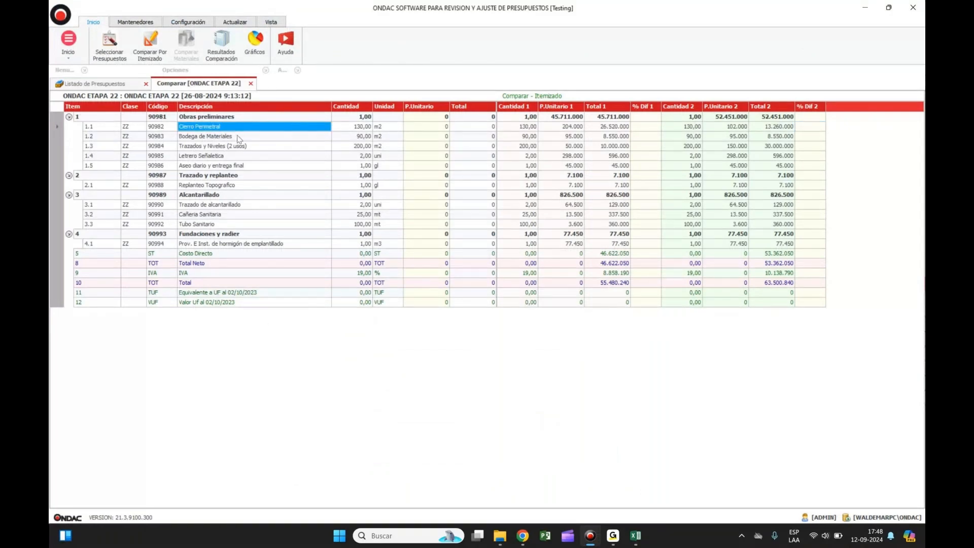
{"action": "left_click", "coordinate": [239, 137]}
{"action": "left_click", "coordinate": [240, 156]}
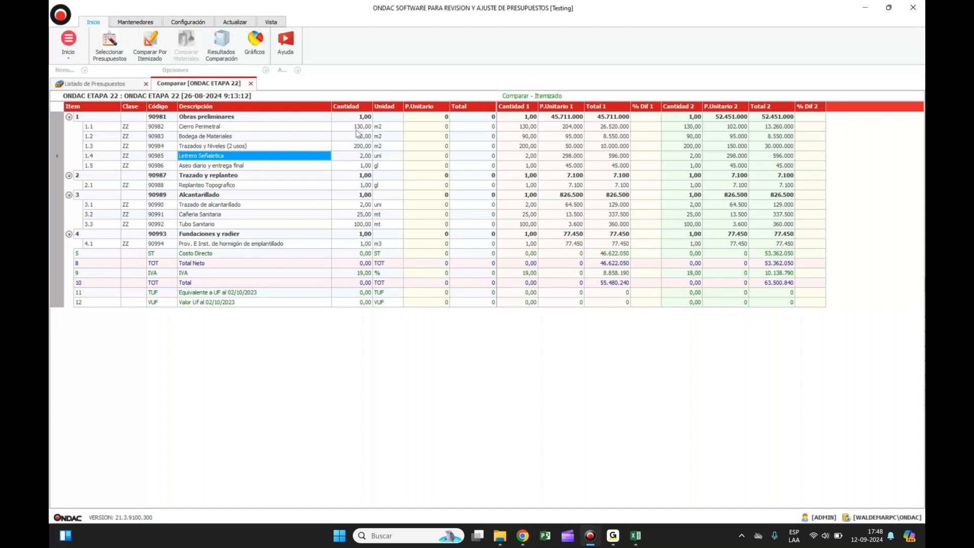
{"action": "left_click_drag", "start_coordinate": [357, 133], "coordinate": [357, 159]}
{"action": "left_click", "coordinate": [430, 130]}
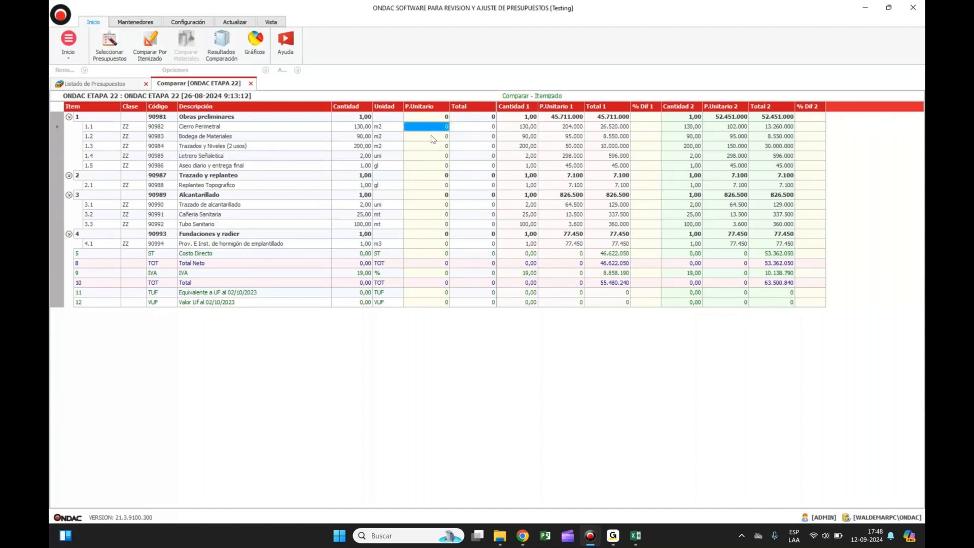
{"action": "left_click", "coordinate": [432, 166]}
{"action": "left_click", "coordinate": [523, 130]}
{"action": "left_click", "coordinate": [523, 137]}
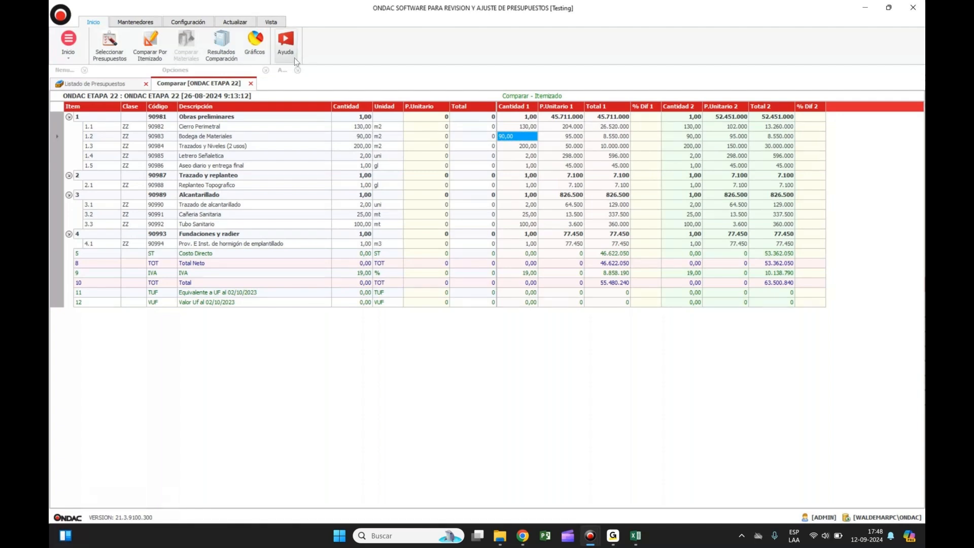
{"action": "left_click", "coordinate": [251, 83]}
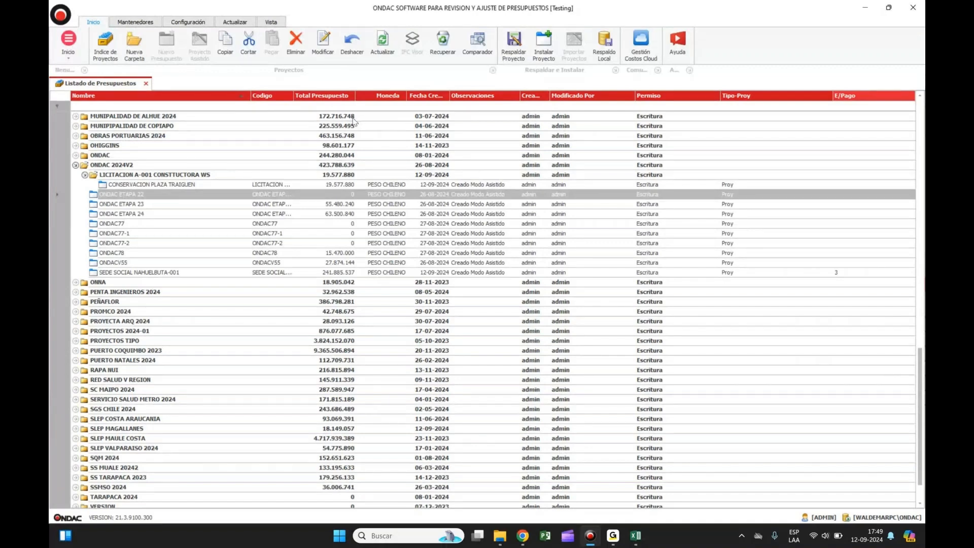
{"action": "left_click", "coordinate": [678, 302]}
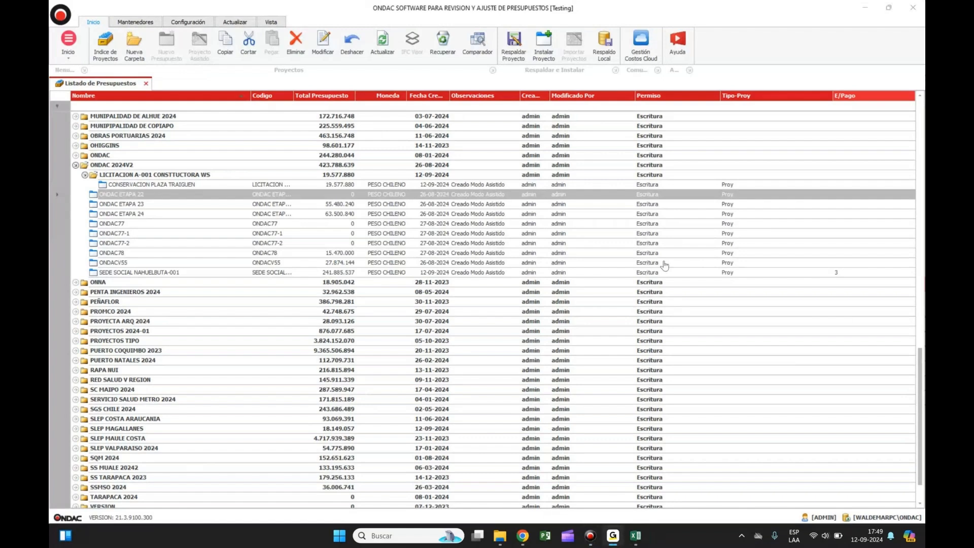